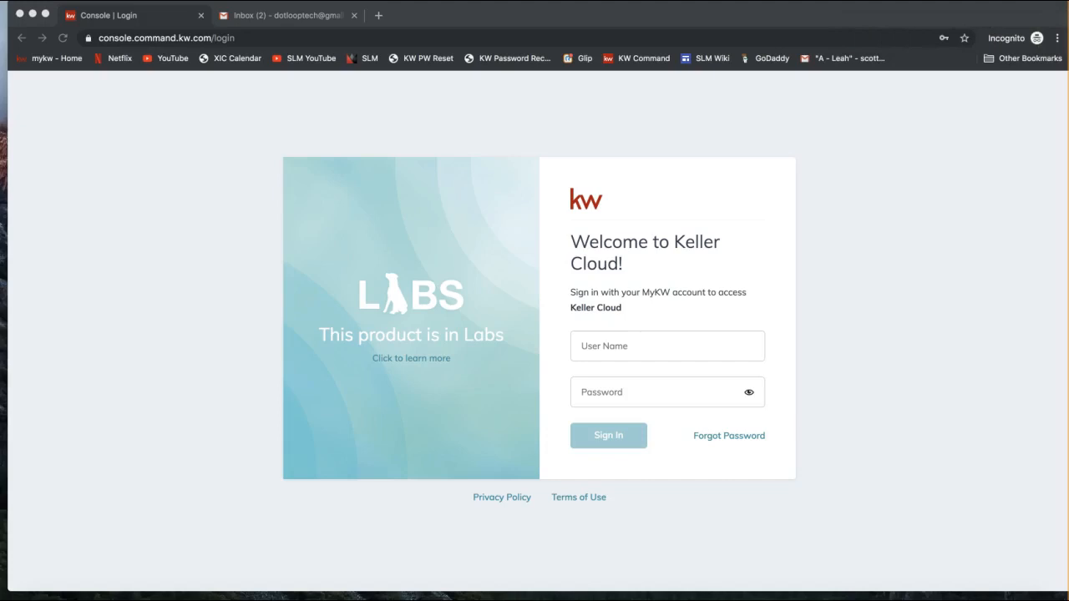
Step: Look over the join.me meeting chat, then close it and hide the meeting controls
click(963, 598)
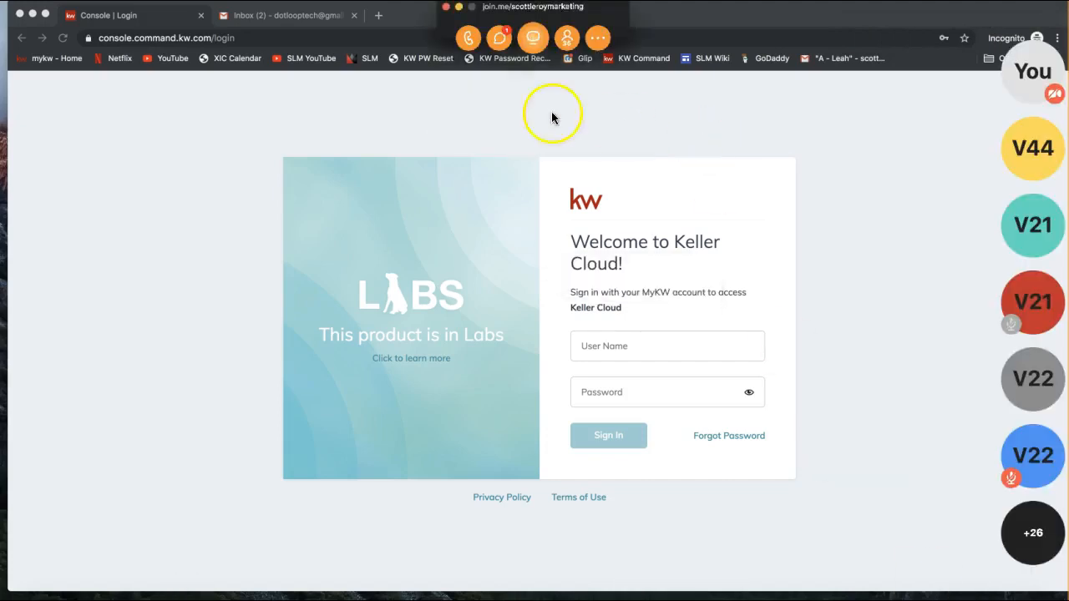
click(499, 38)
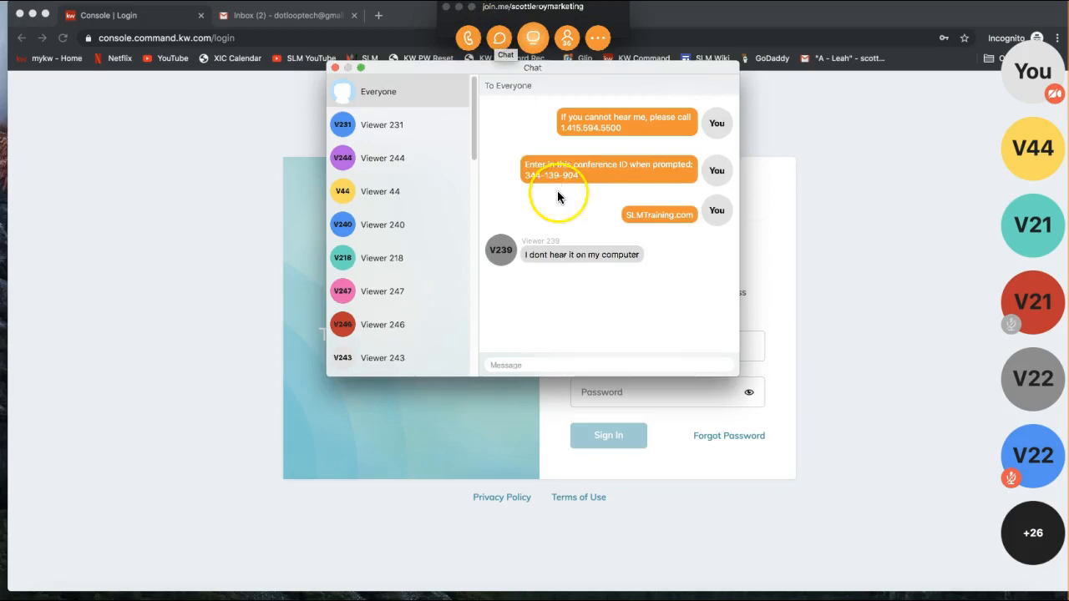
drag(560, 117, 597, 131)
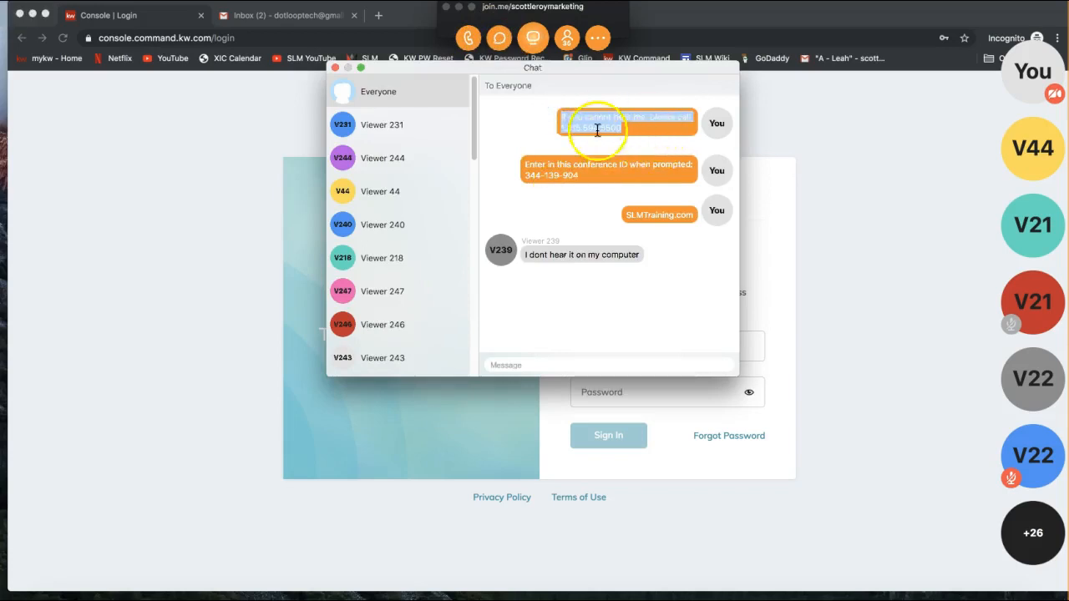
click(578, 153)
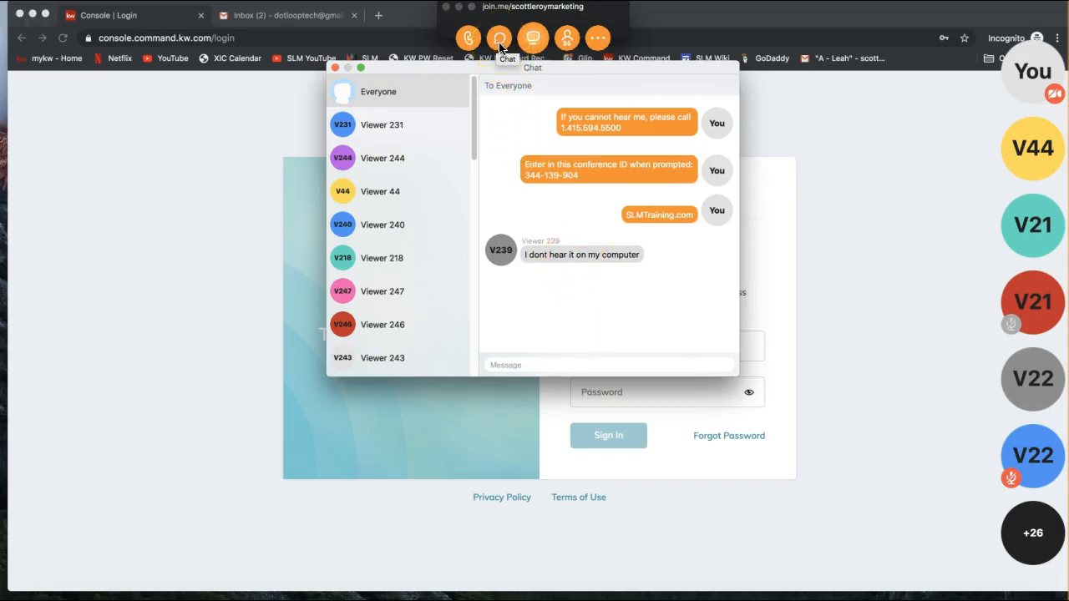
click(638, 130)
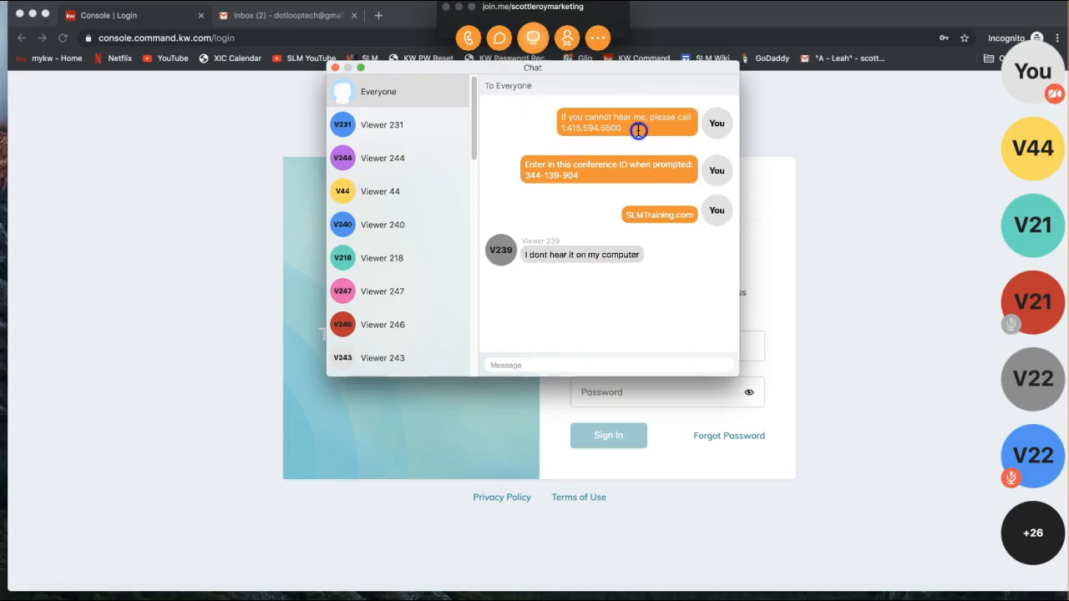
click(335, 68)
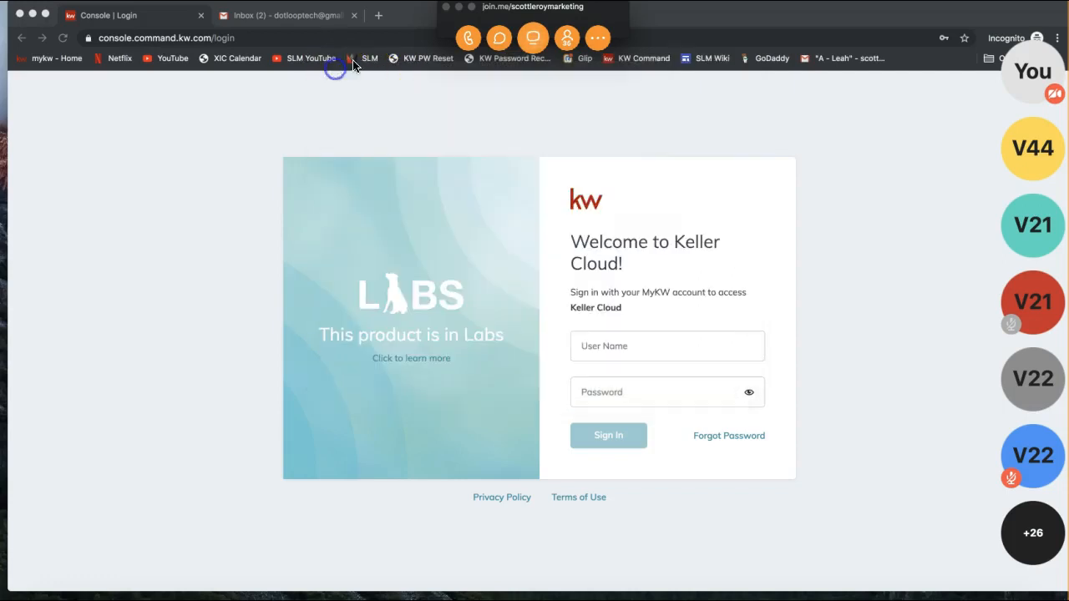
click(457, 7)
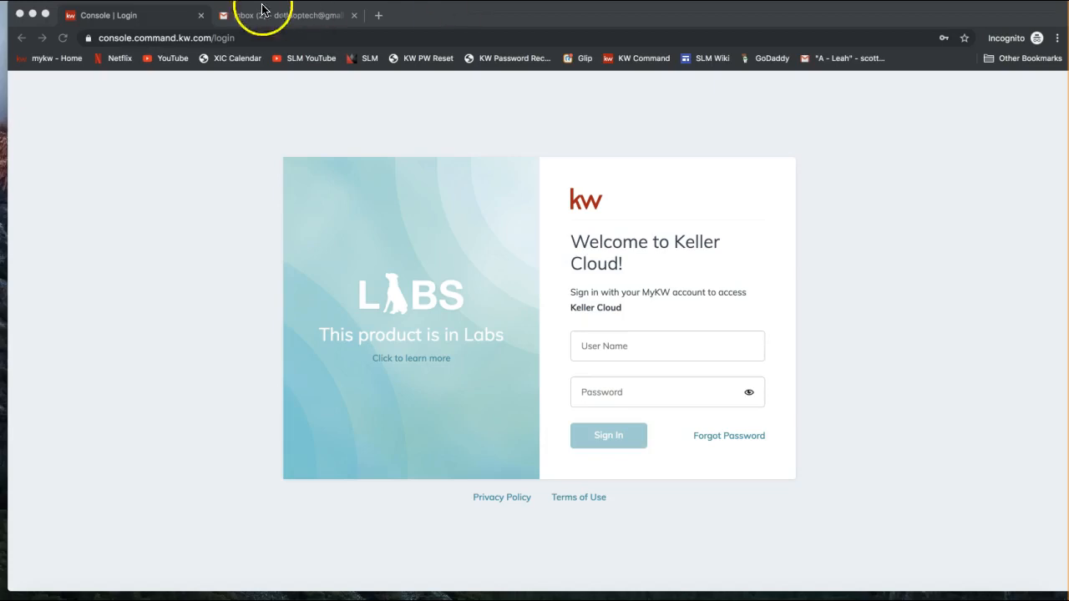
Step: Replace the sign-in tab's web address with agent.kw.com
click(205, 38)
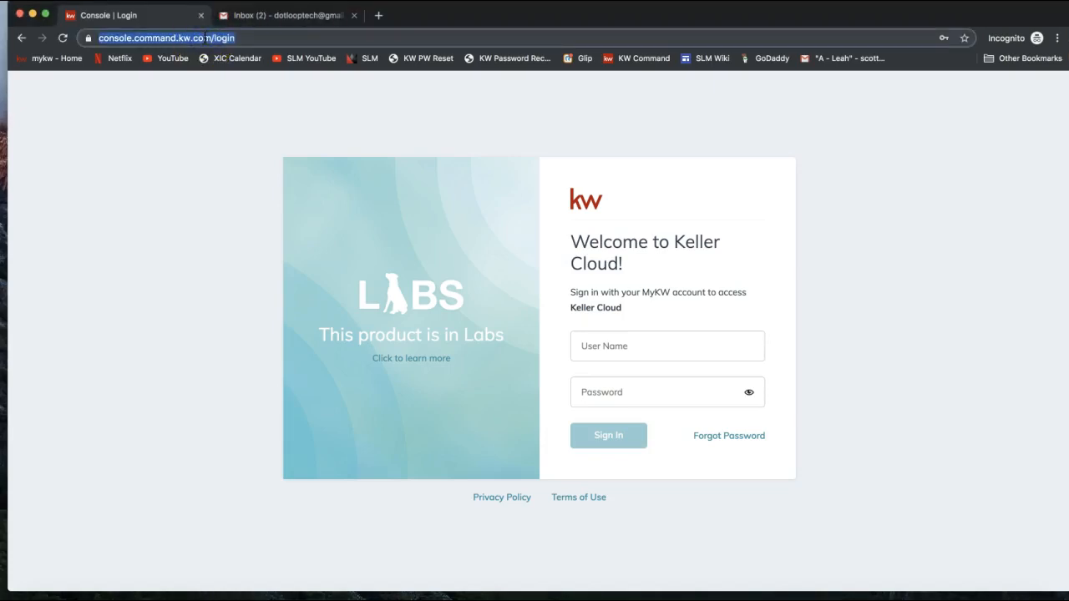
text(agent.)
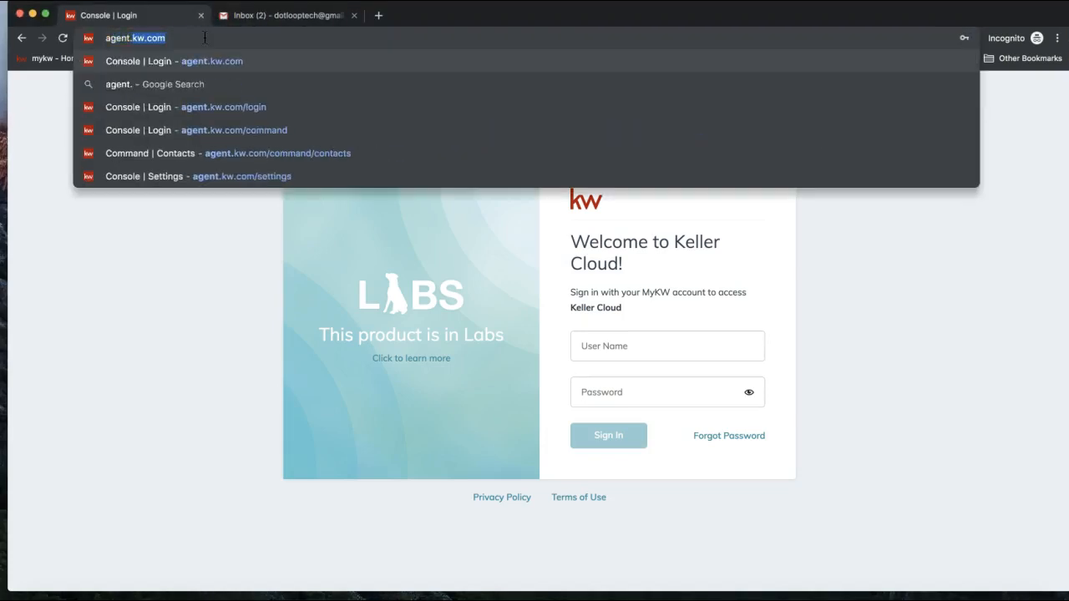
text(kw.com)
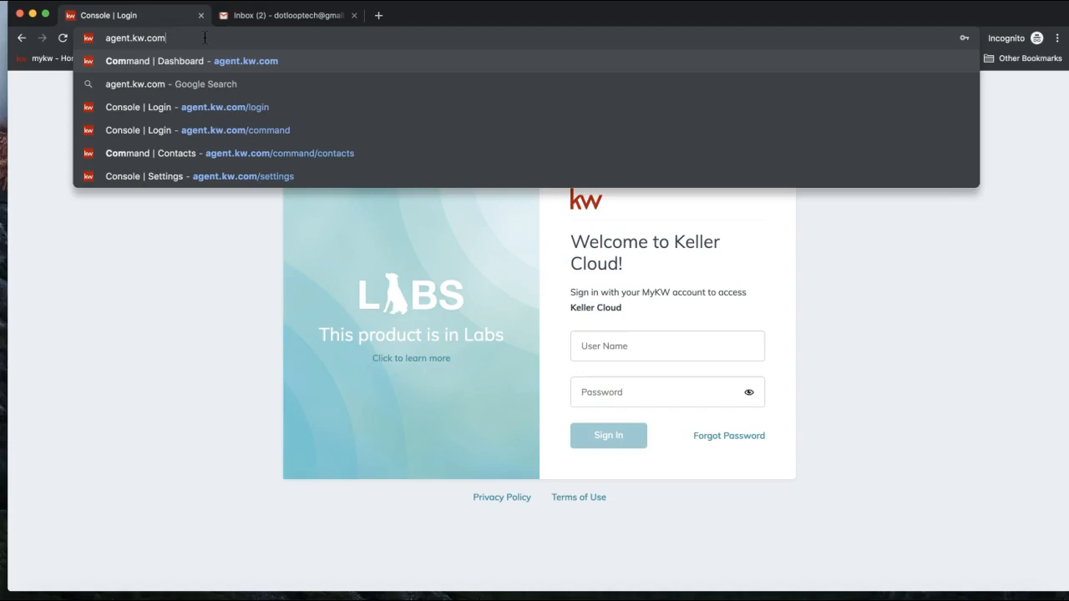
click(210, 267)
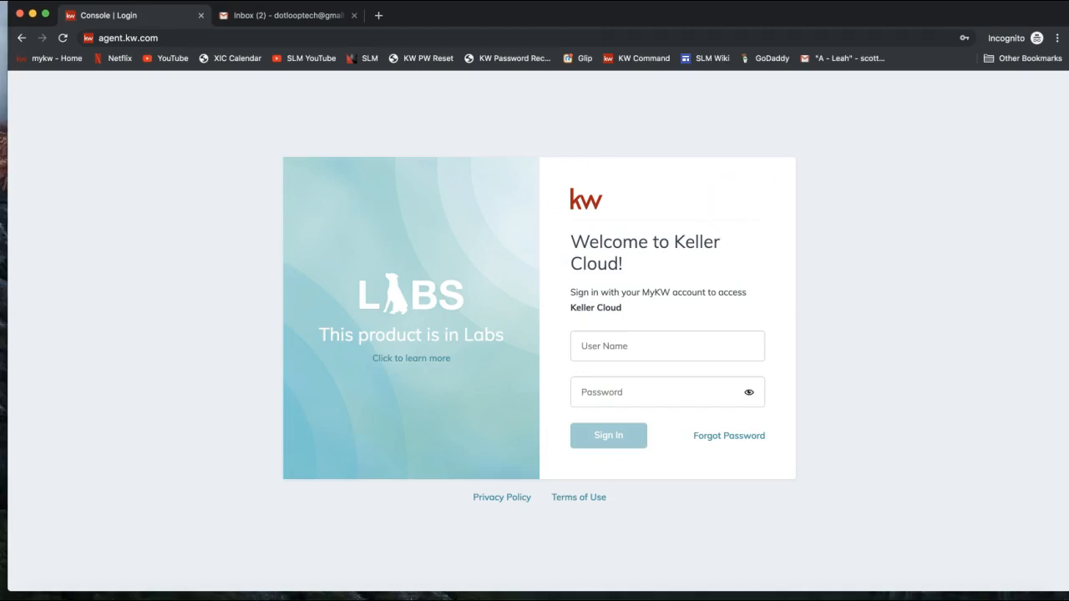
drag(571, 165, 370, 18)
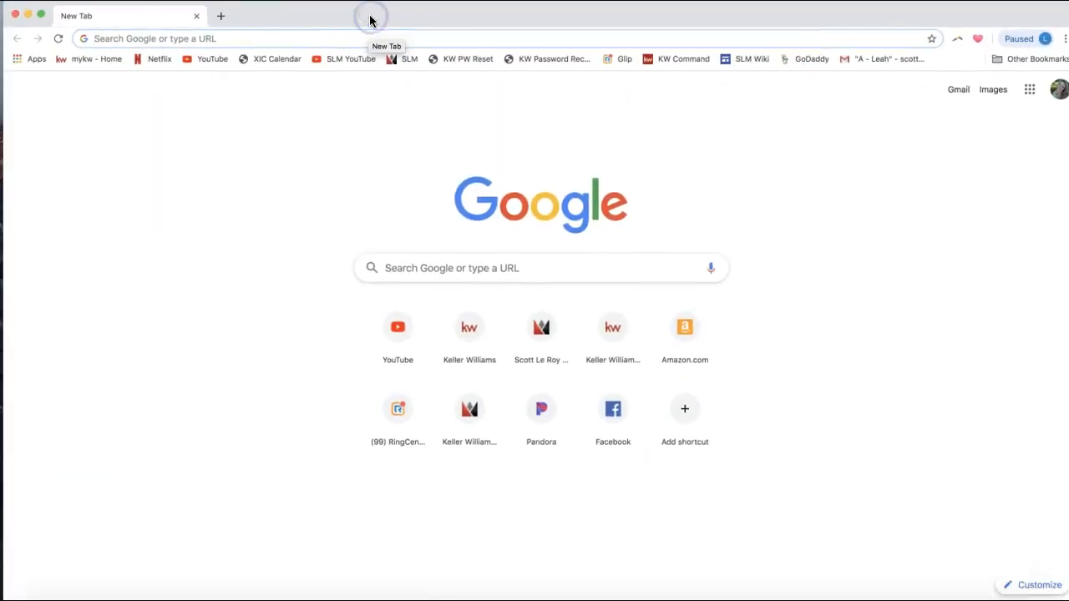
drag(358, 22, 345, 19)
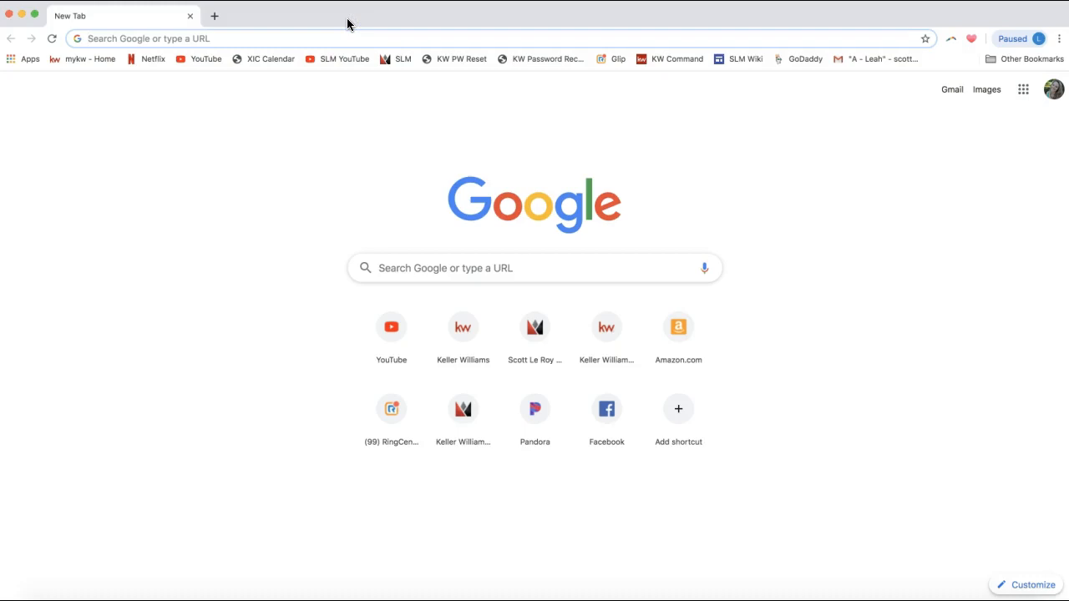
click(1058, 41)
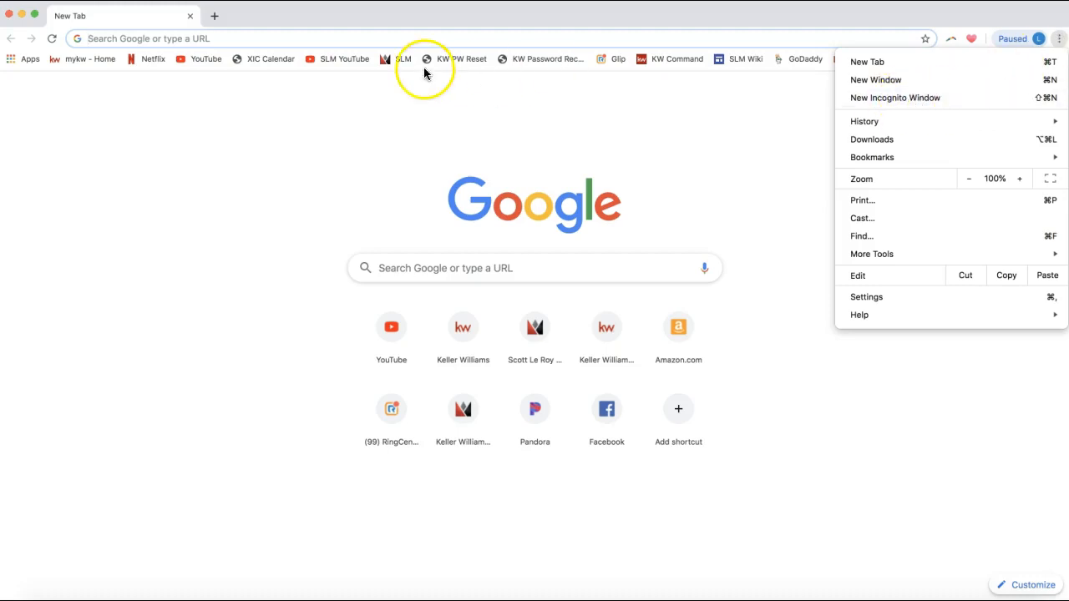
click(189, 18)
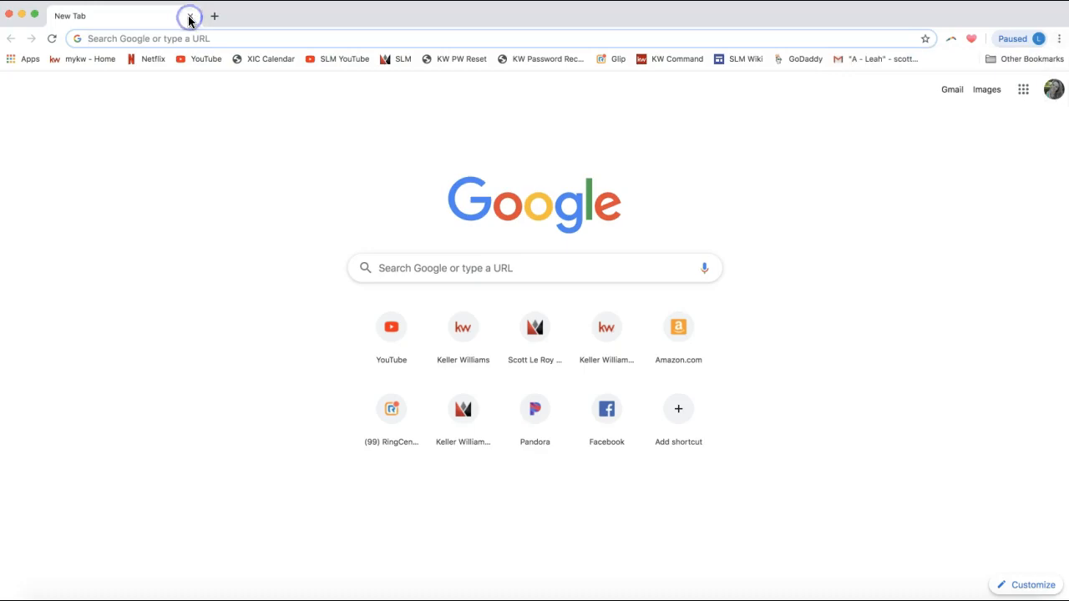
click(191, 17)
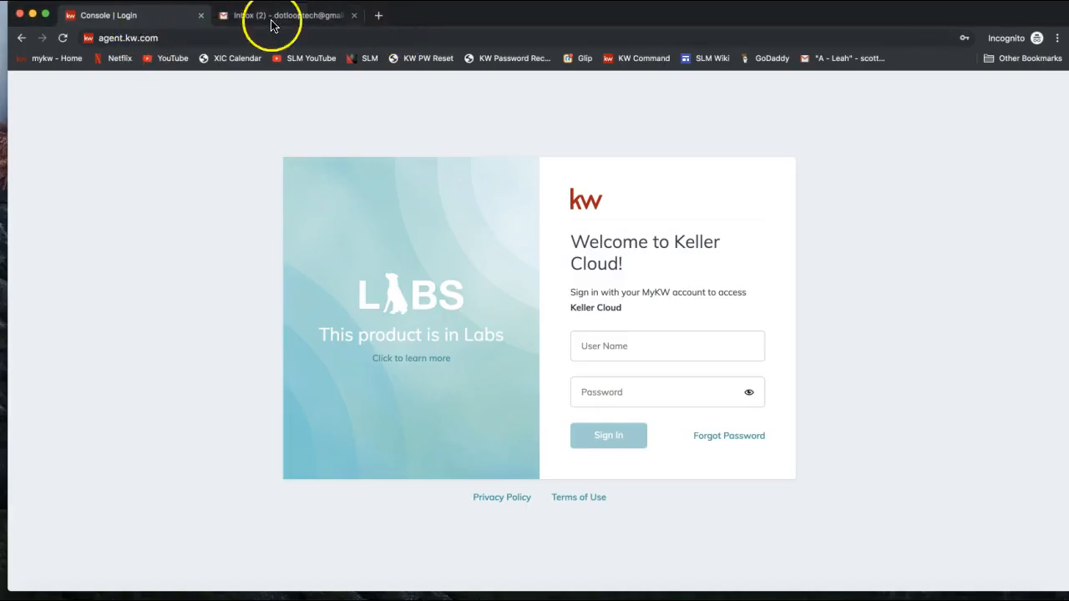
Step: Sign in to Keller Cloud using the saved agent login from the autofill list
click(128, 38)
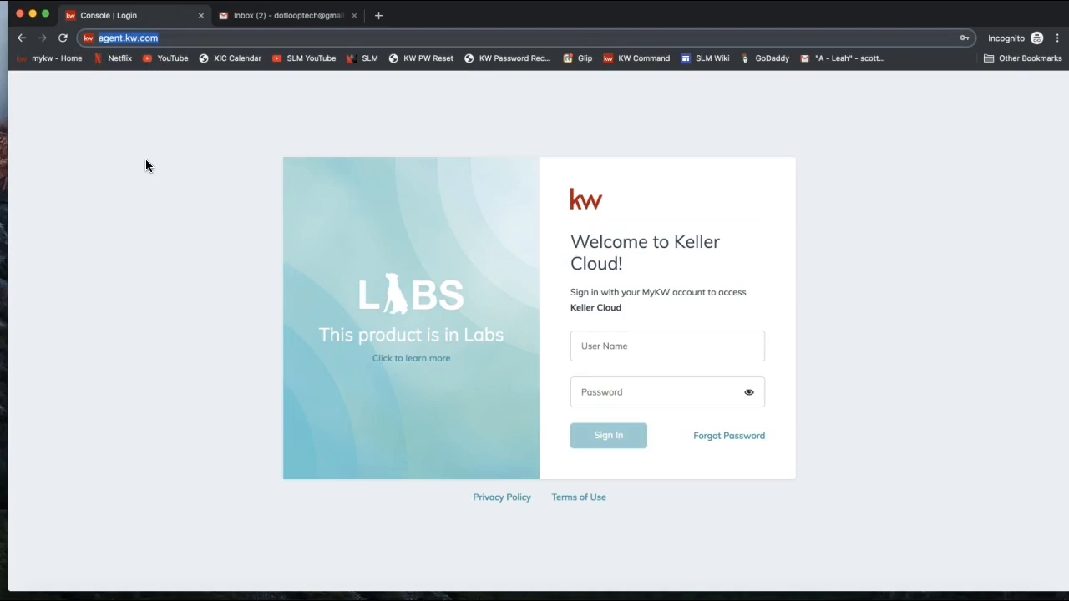
click(605, 342)
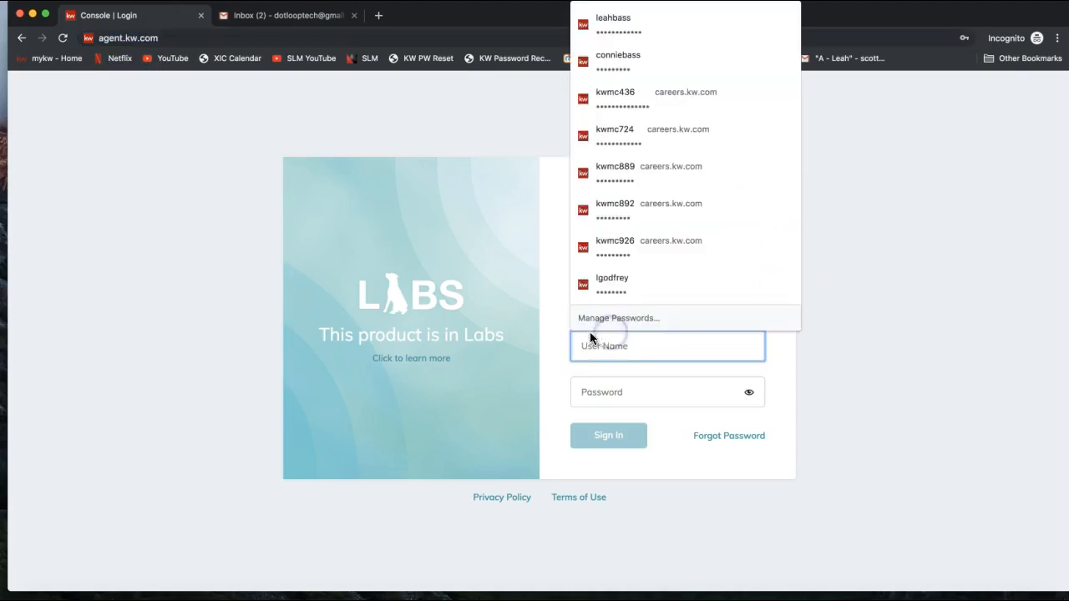
text(leah)
click(608, 380)
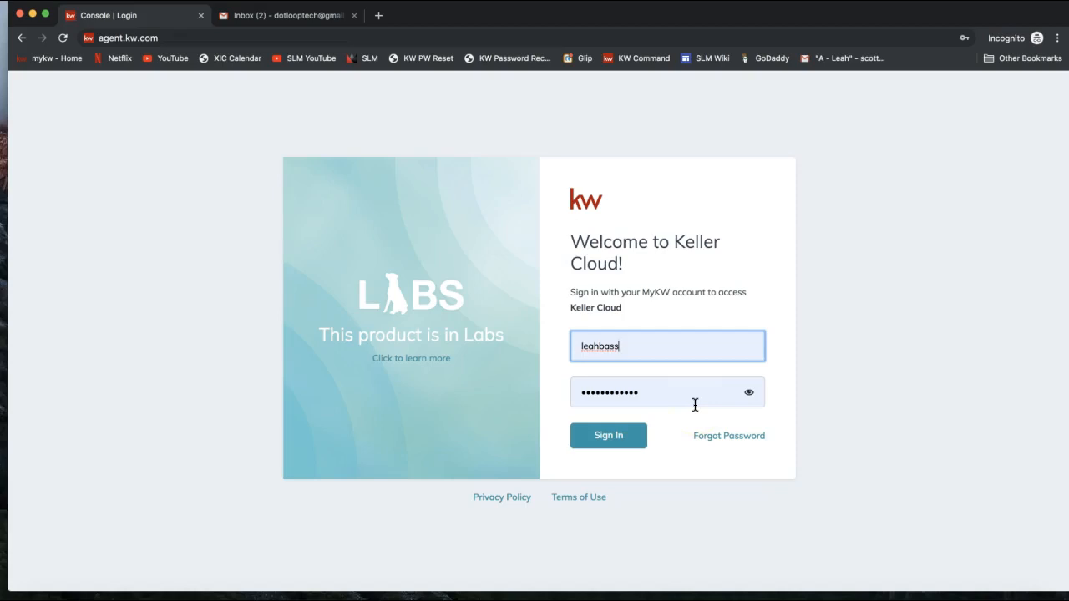
click(610, 447)
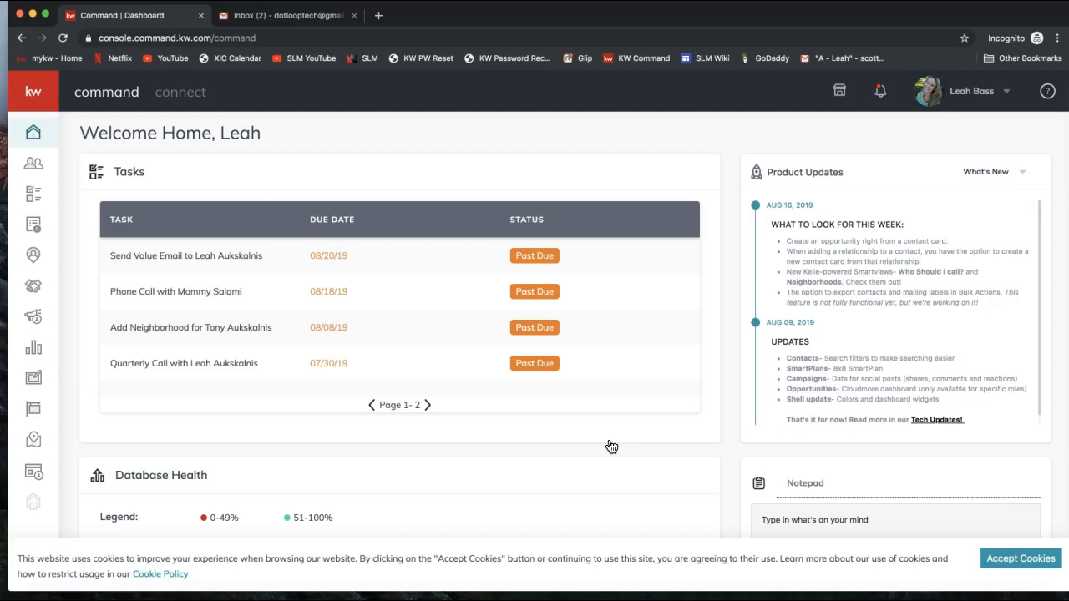
Step: Accept the cookie notice and go to Settings from the account menu
click(994, 559)
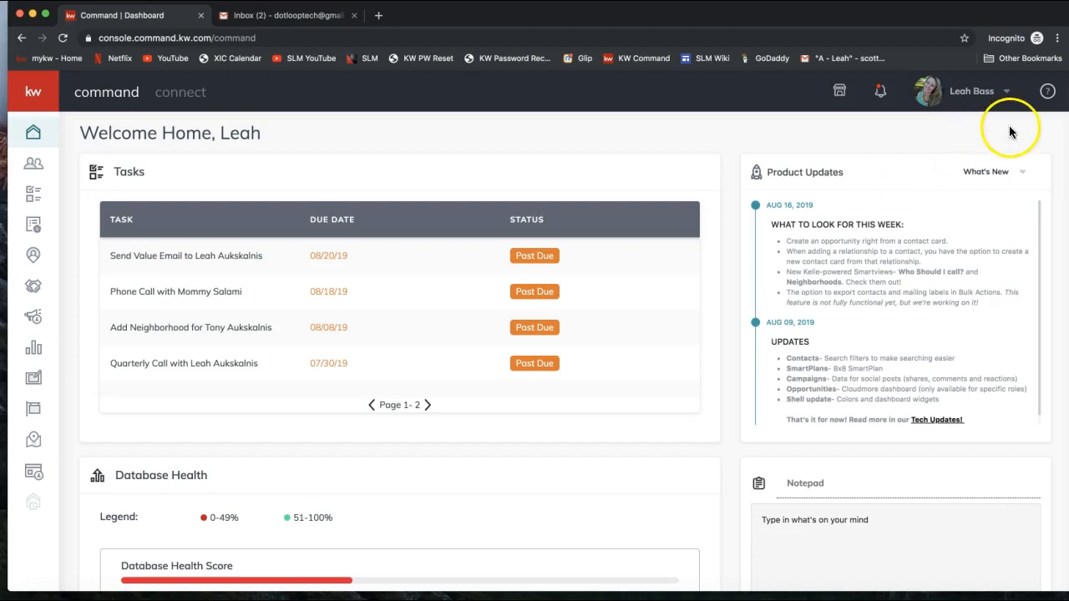
click(972, 93)
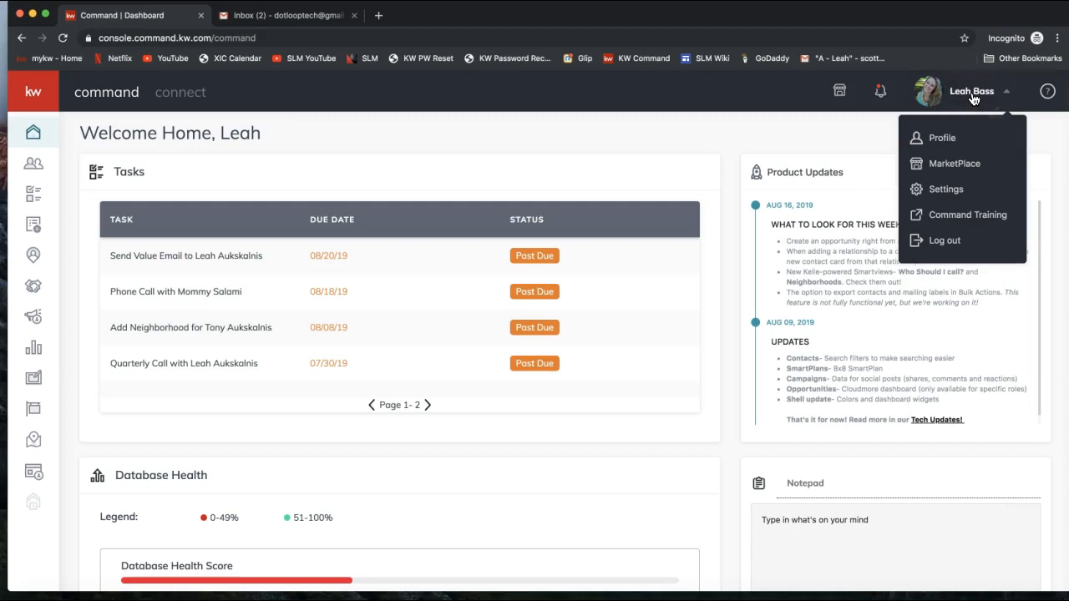
click(956, 200)
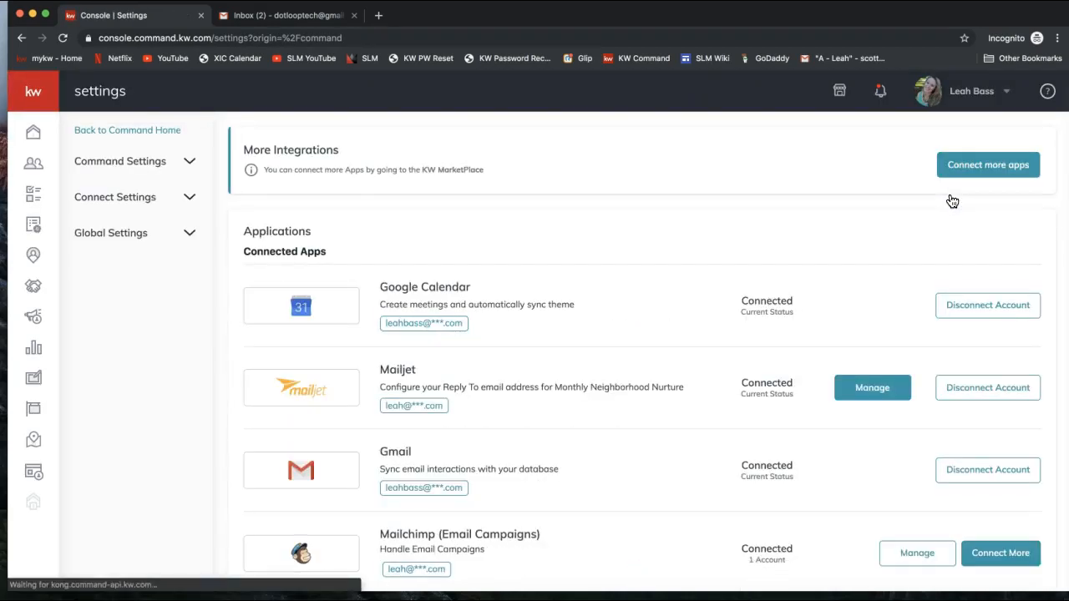
Step: Expand Connect Settings and go to Marketing Profile
click(130, 204)
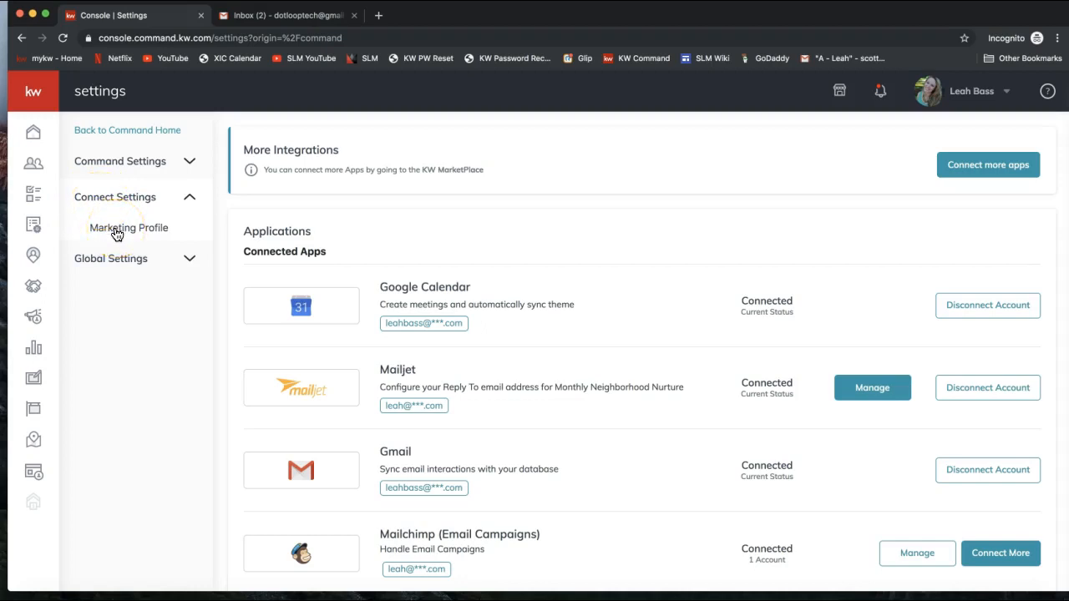
click(117, 235)
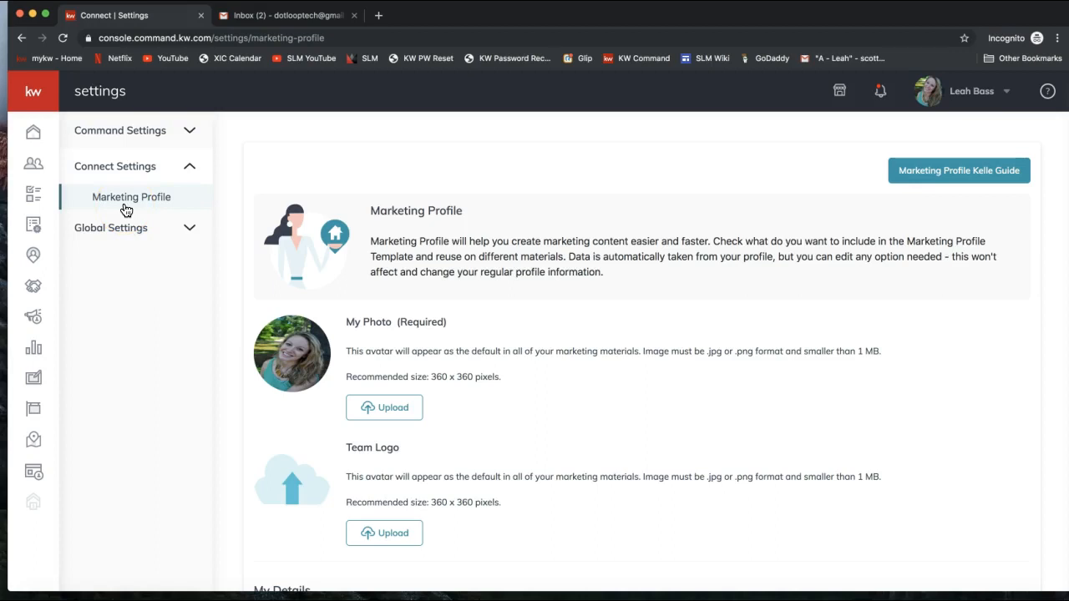
Step: Scroll through the Marketing Profile page to review its sections
scroll(505, 372, down, 3)
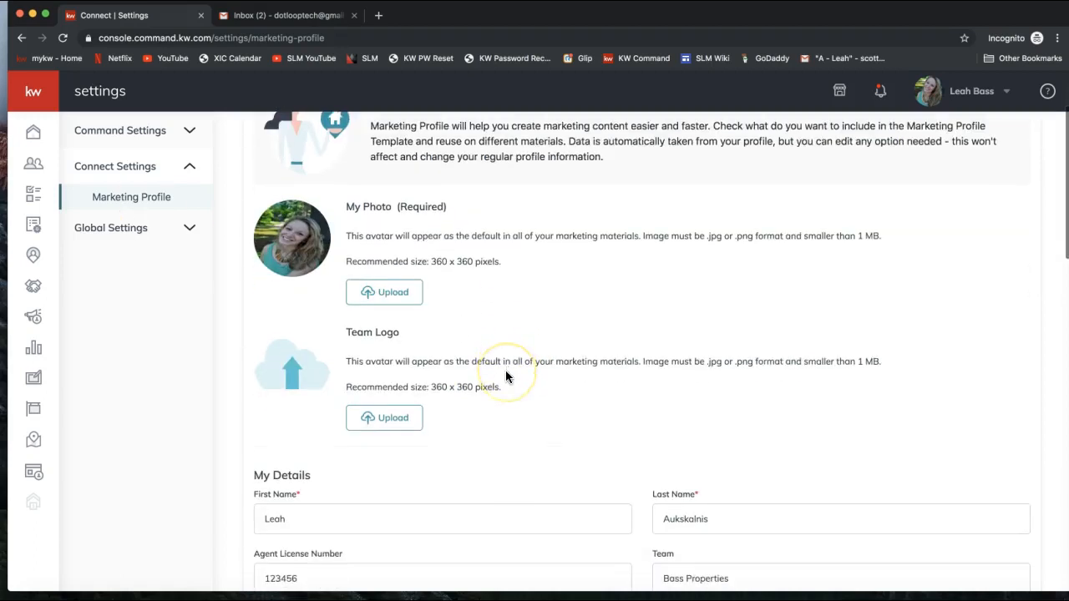
scroll(506, 374, up, 2)
scroll(506, 369, down, 1)
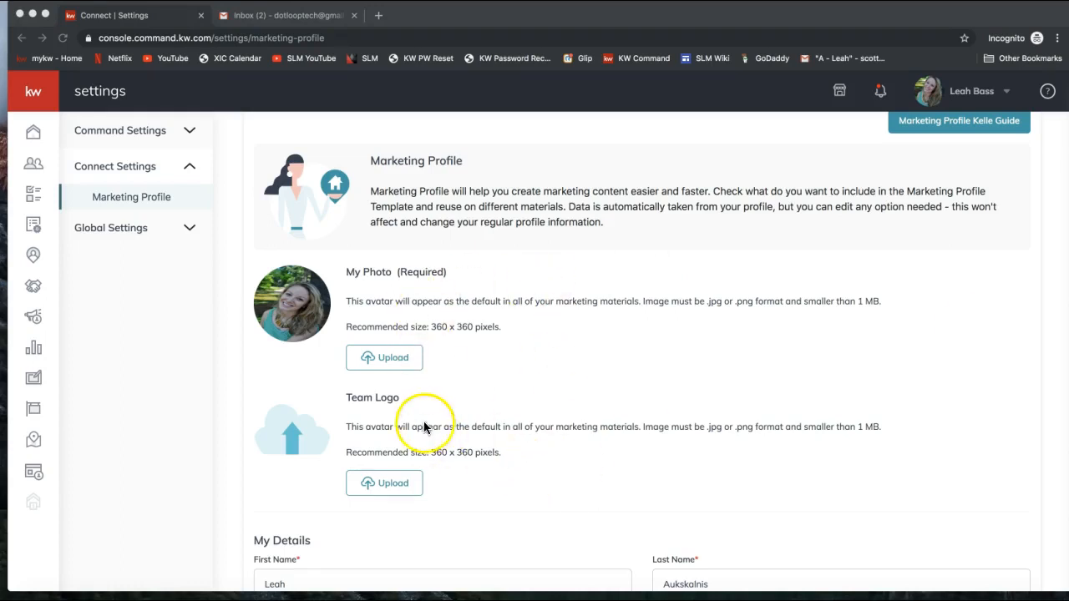
scroll(549, 392, down, 3)
scroll(549, 393, down, 3)
scroll(549, 393, up, 6)
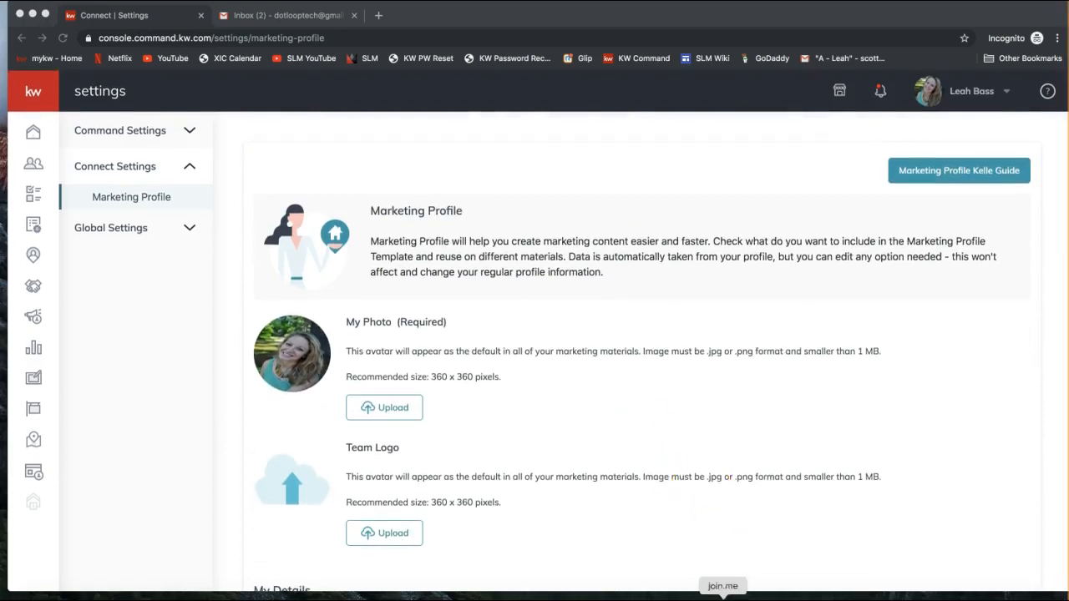
Step: Paste and send the scottleroymarketing.com/command link in the join.me chat
click(723, 599)
click(499, 37)
click(524, 365)
text(scottleroymarketing.com/command)
key(Return)
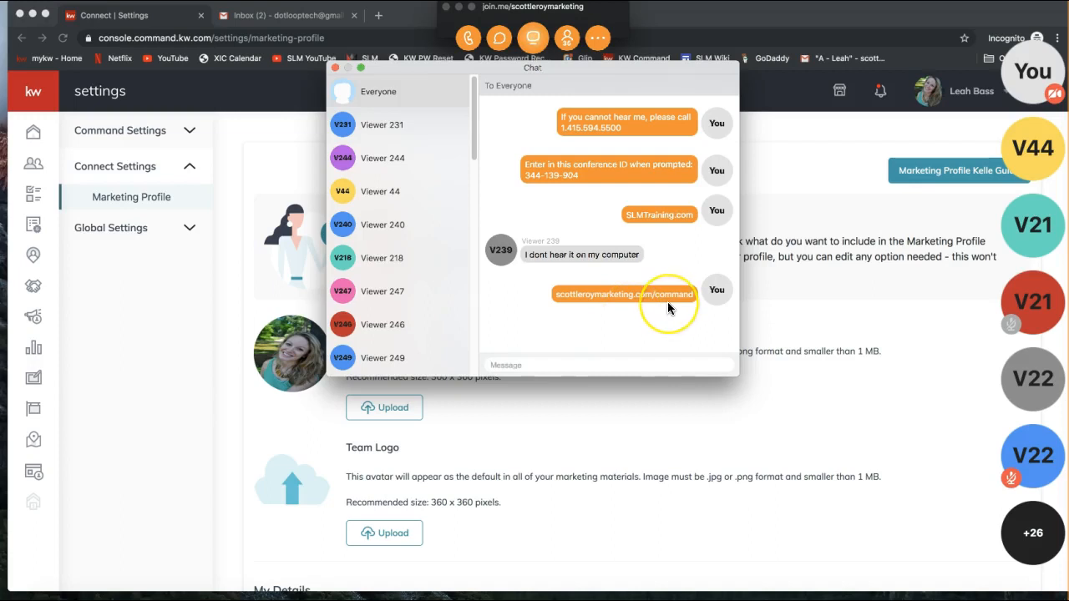
Step: Close the join.me chat window and minimize the meeting control bar
click(333, 66)
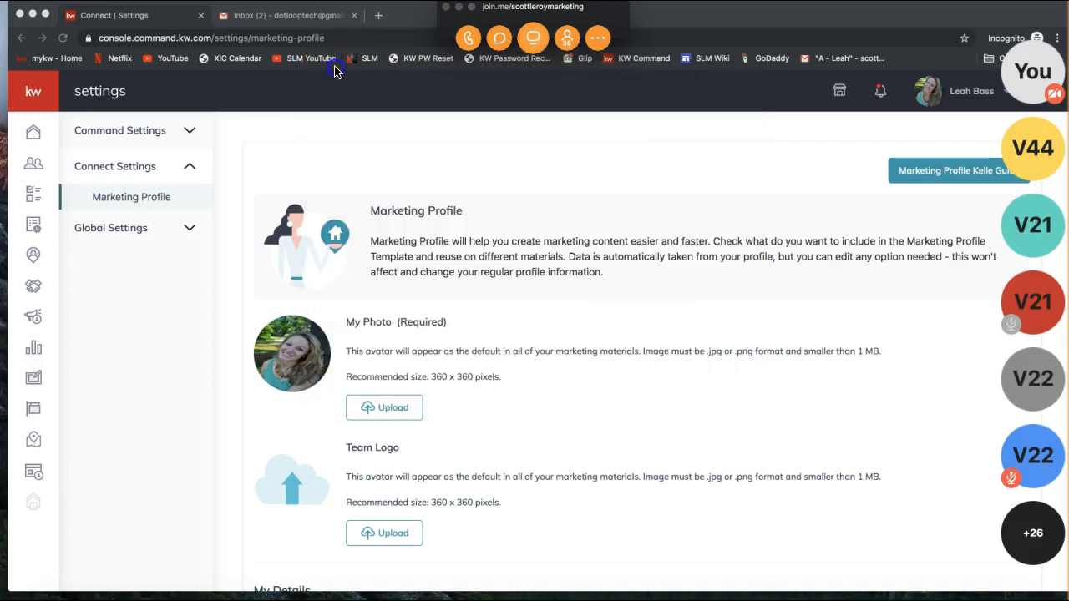
click(459, 7)
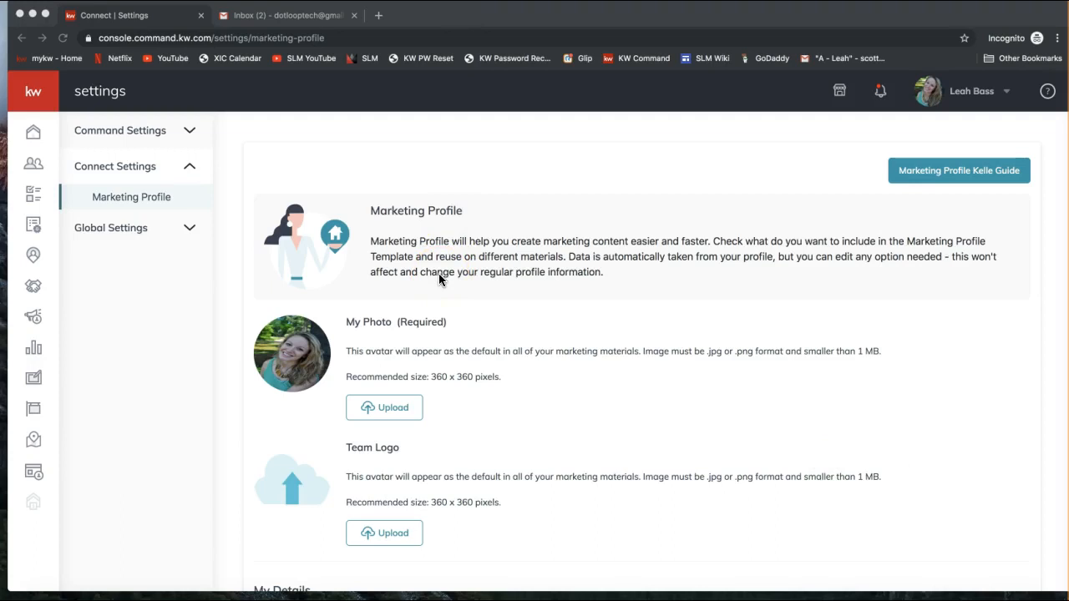
scroll(440, 279, down, 2)
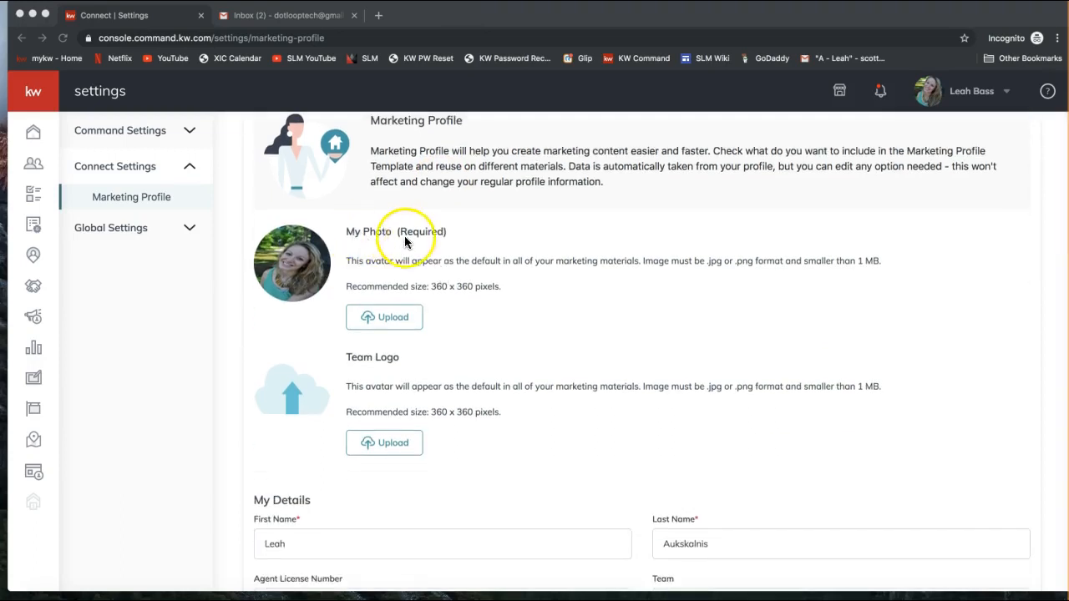
click(402, 236)
double_click(418, 234)
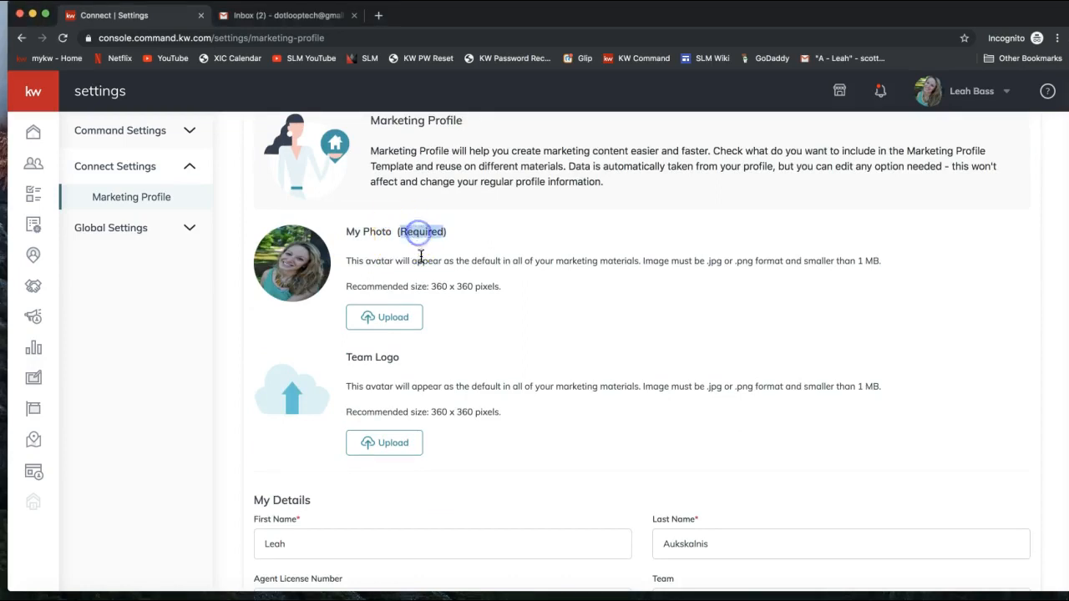
scroll(423, 261, down, 1)
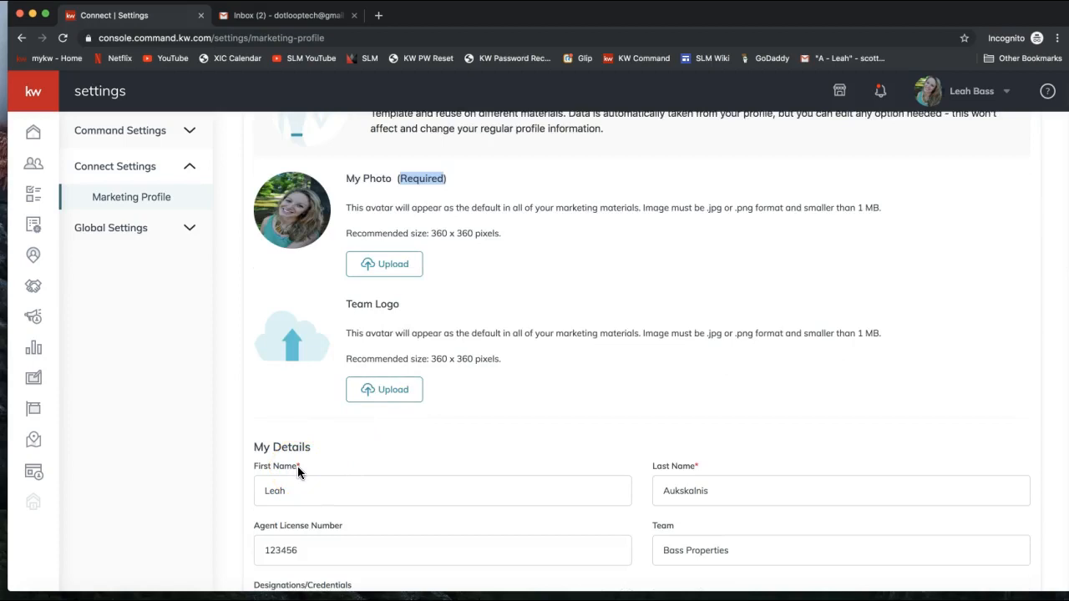
click(292, 232)
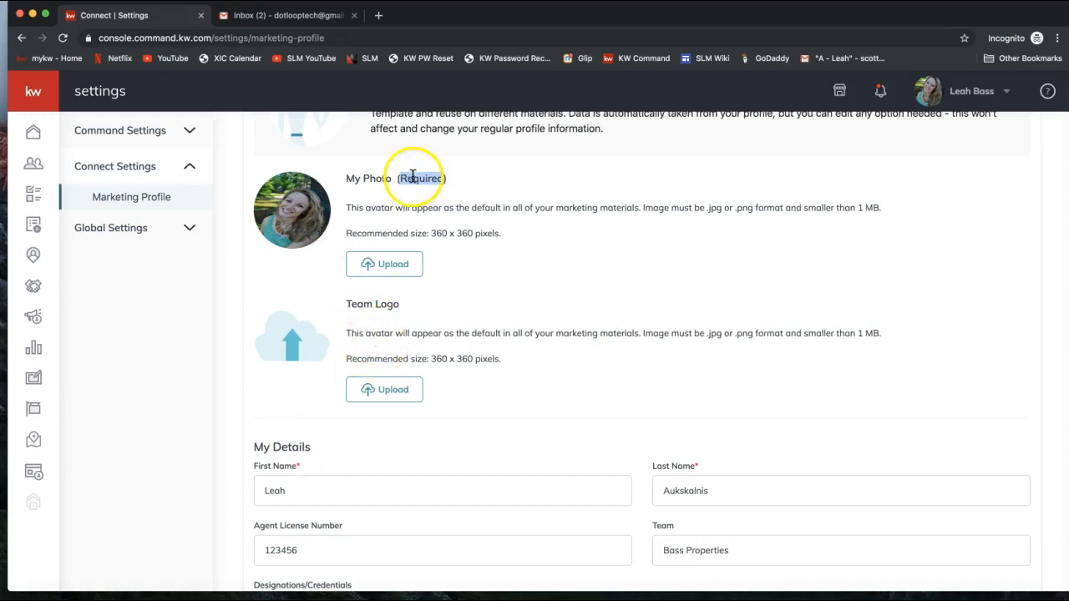
drag(430, 235, 499, 234)
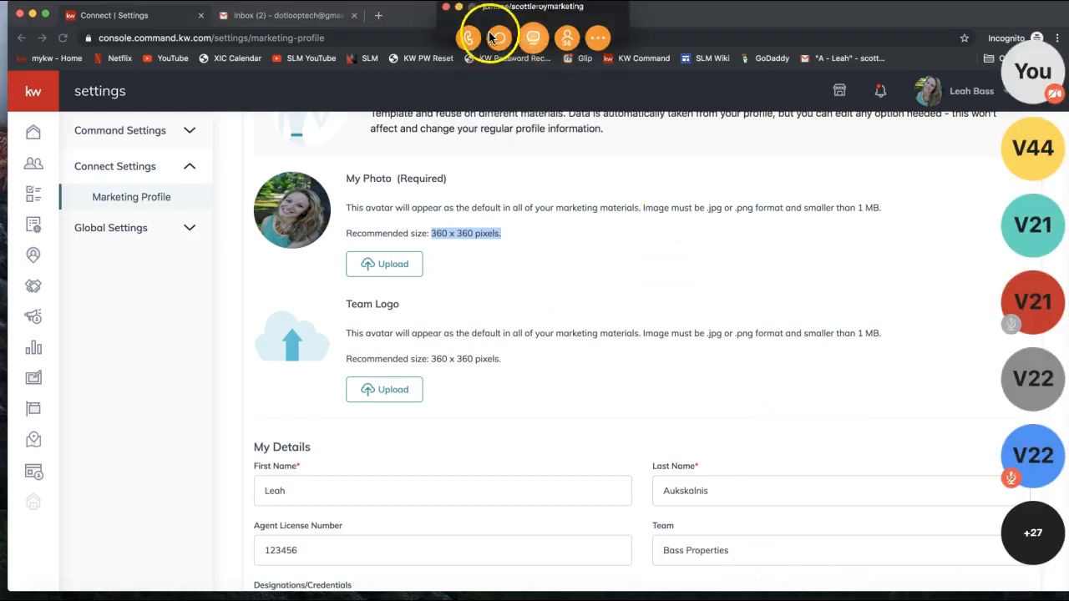
Step: Send picresize.com to everyone in join.me chat, then close the chat and minimize the controls
click(533, 36)
text(picre)
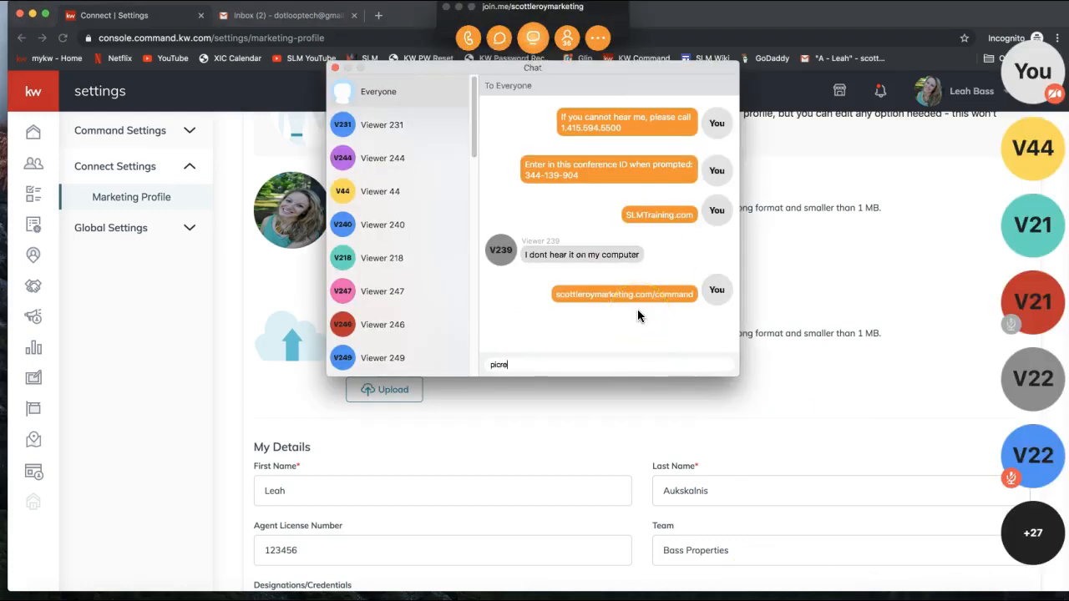
text(size.com)
key(Return)
click(670, 354)
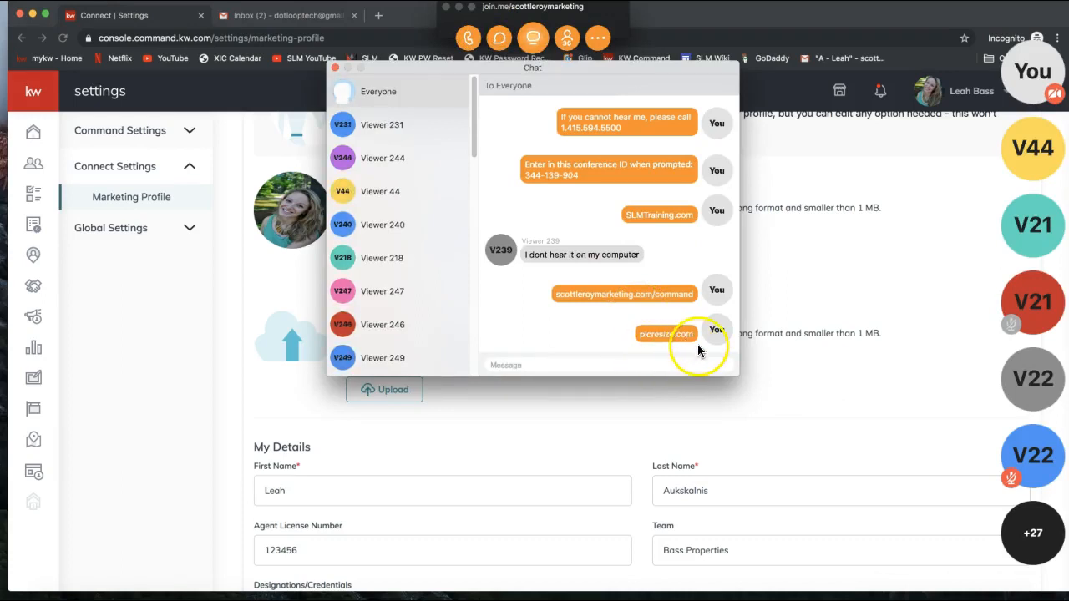
click(335, 69)
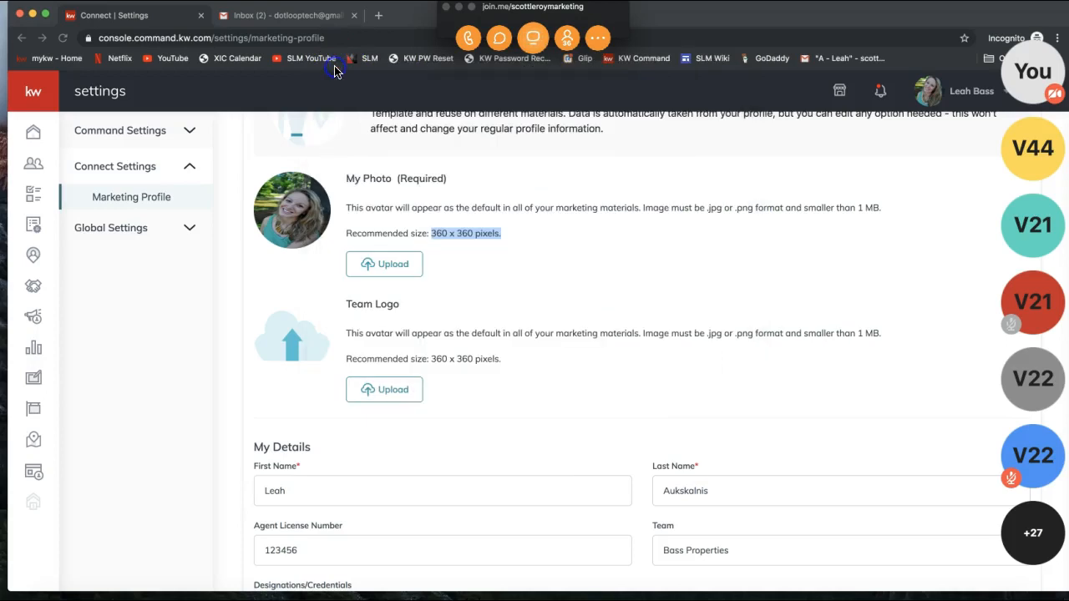
click(459, 8)
click(305, 214)
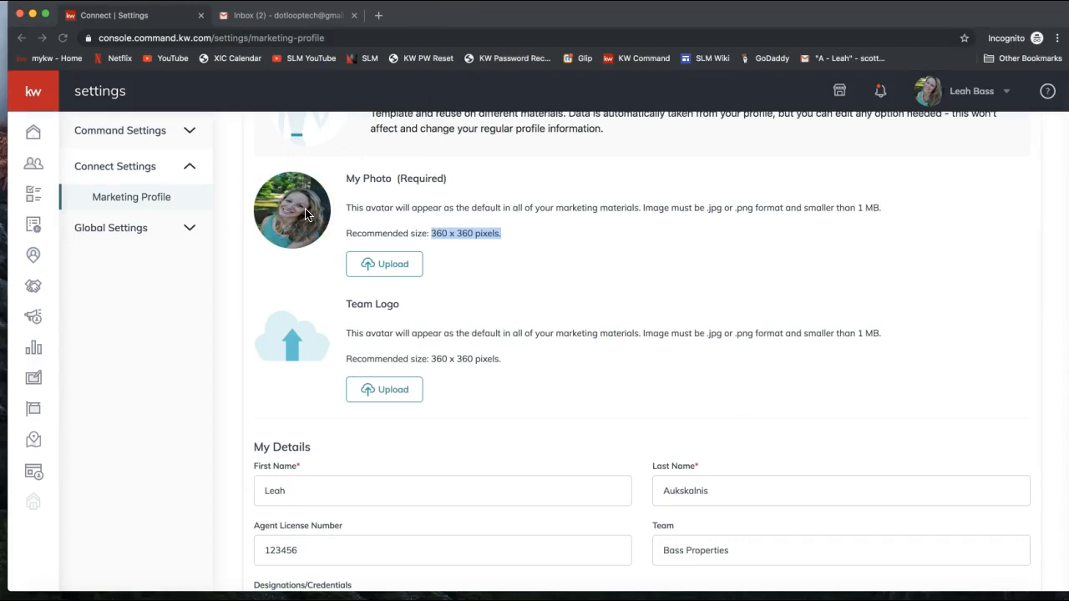
scroll(305, 214, down, 1)
scroll(293, 377, down, 1)
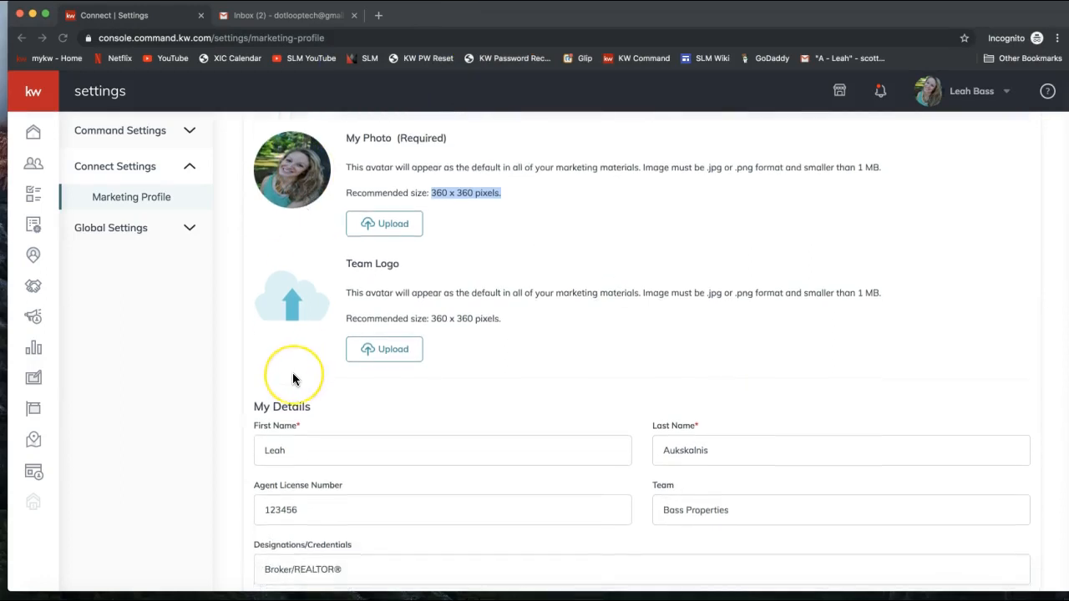
scroll(293, 379, down, 3)
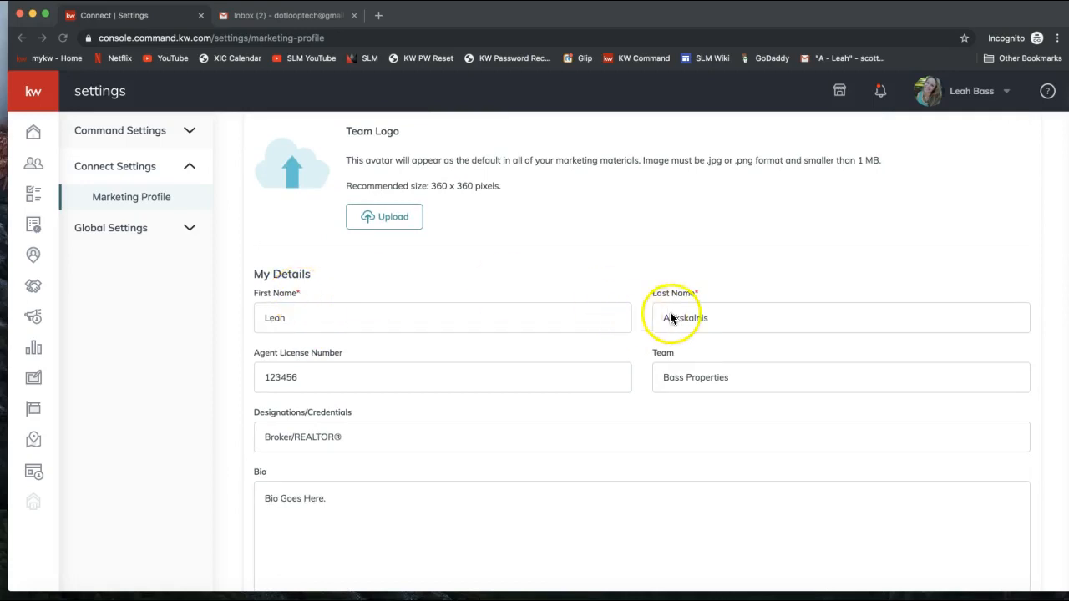
scroll(482, 323, down, 2)
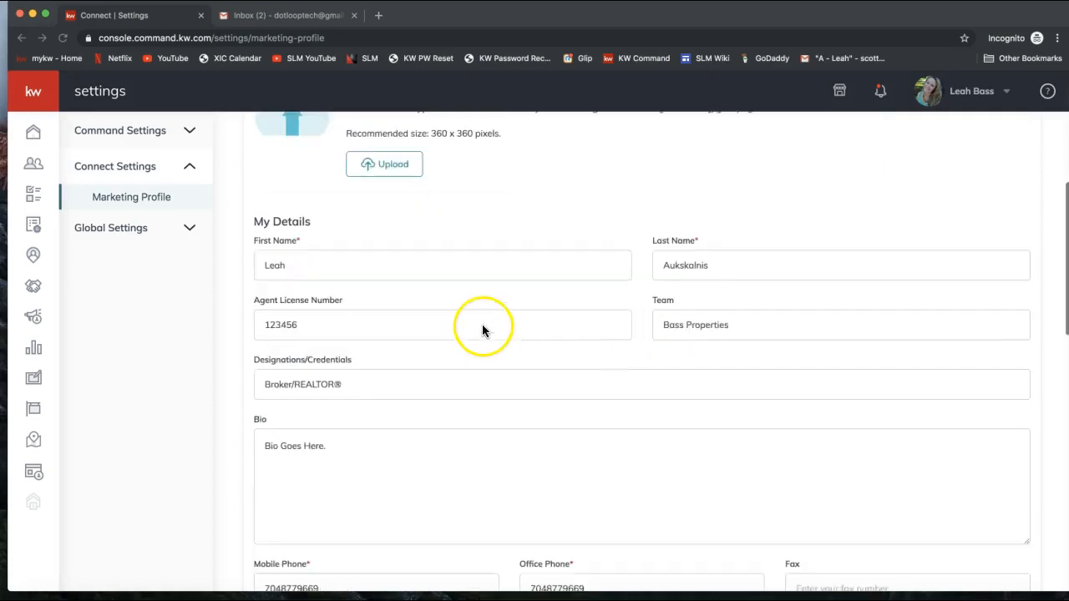
click(375, 256)
click(727, 258)
click(573, 213)
scroll(573, 213, down, 1)
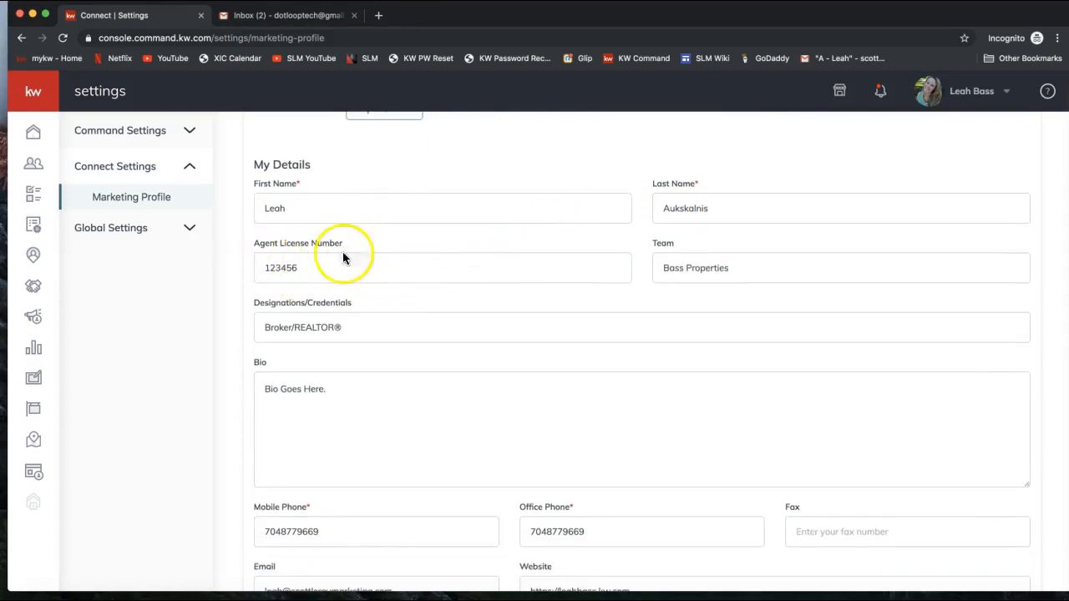
drag(262, 267, 377, 280)
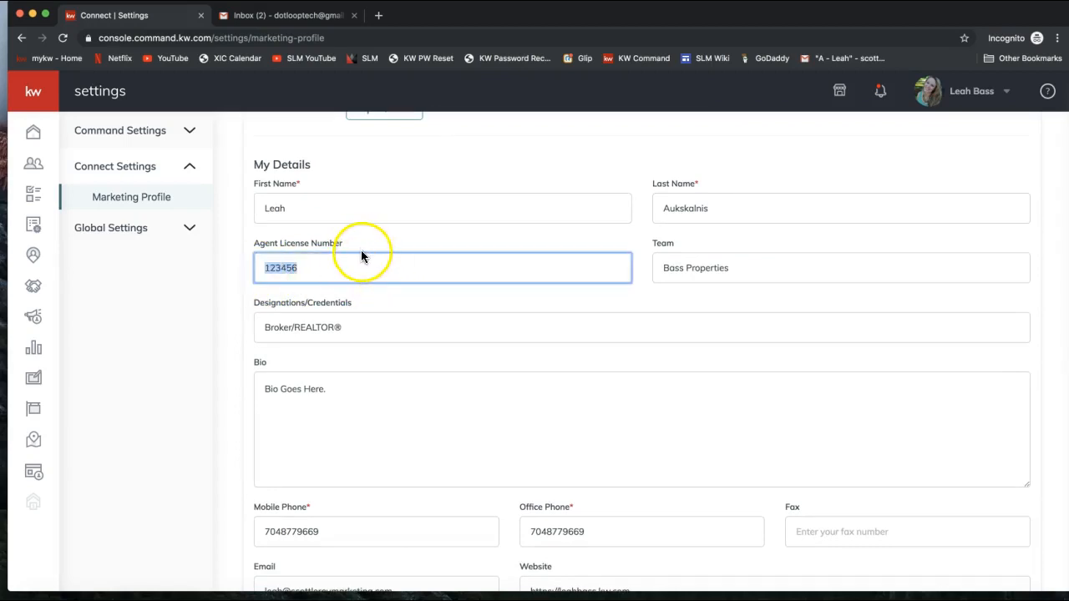
triple_click(672, 279)
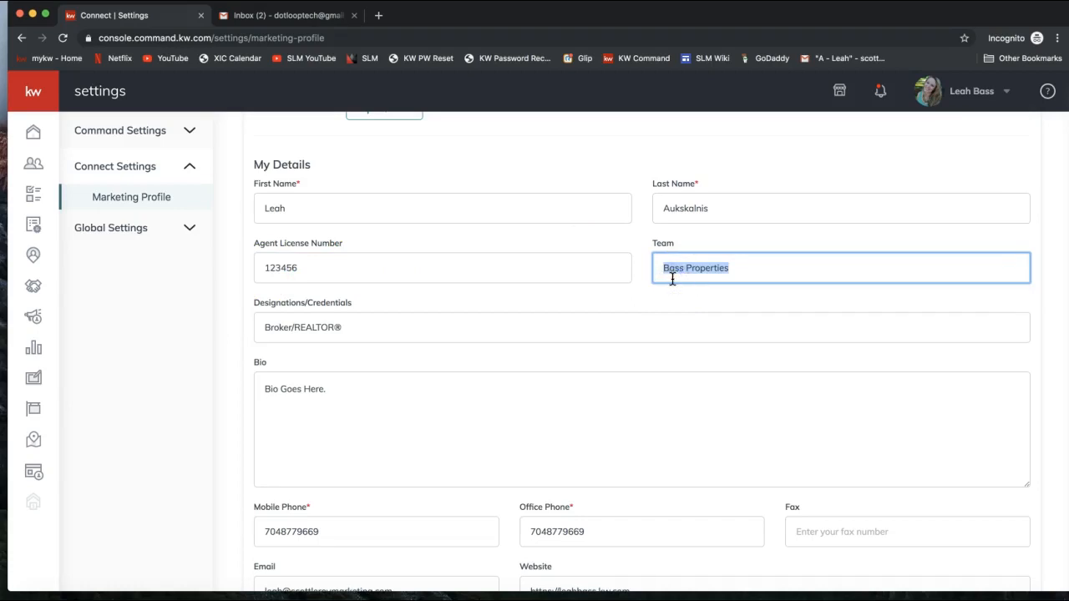
click(387, 317)
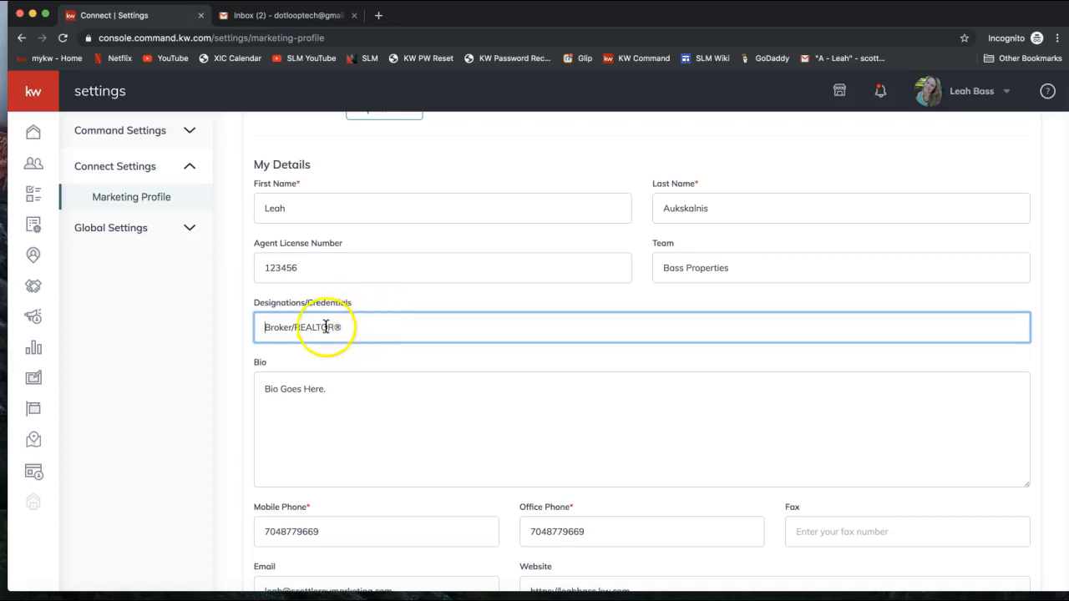
drag(294, 326, 334, 327)
click(355, 422)
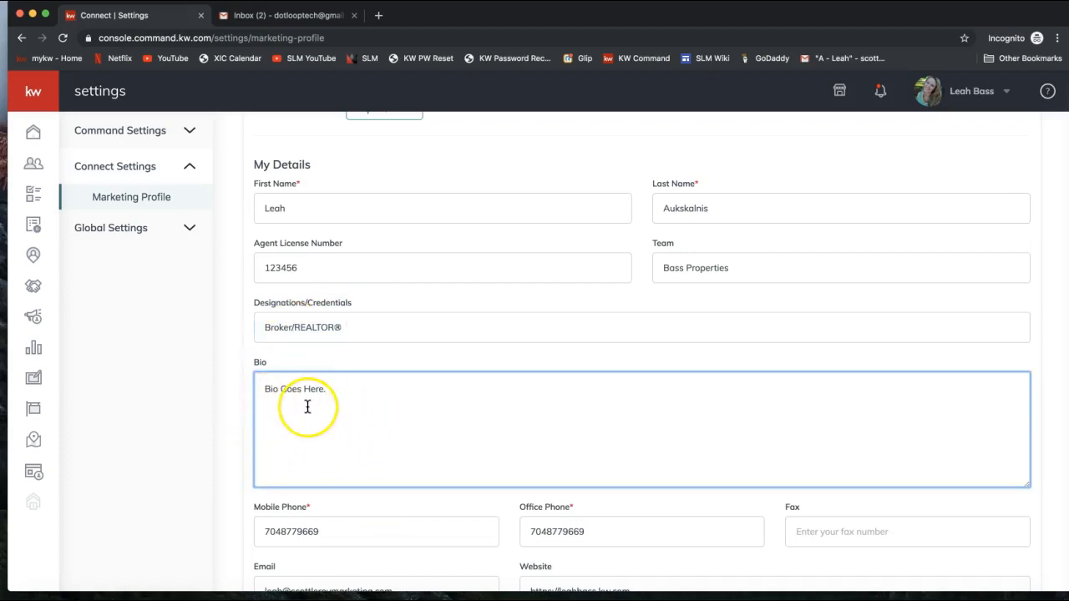
scroll(306, 406, down, 2)
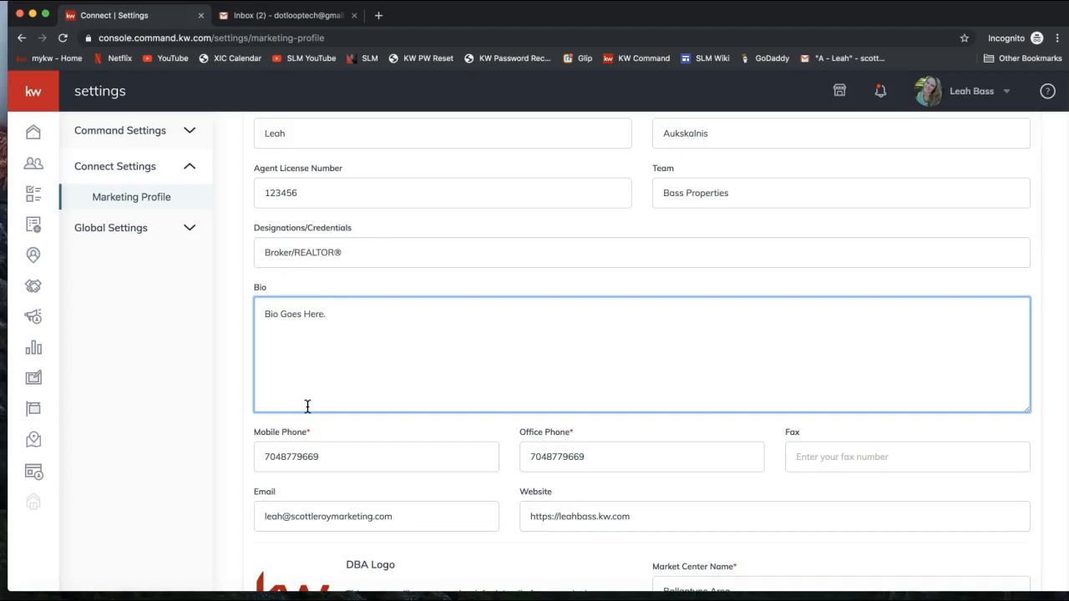
scroll(298, 355, down, 1)
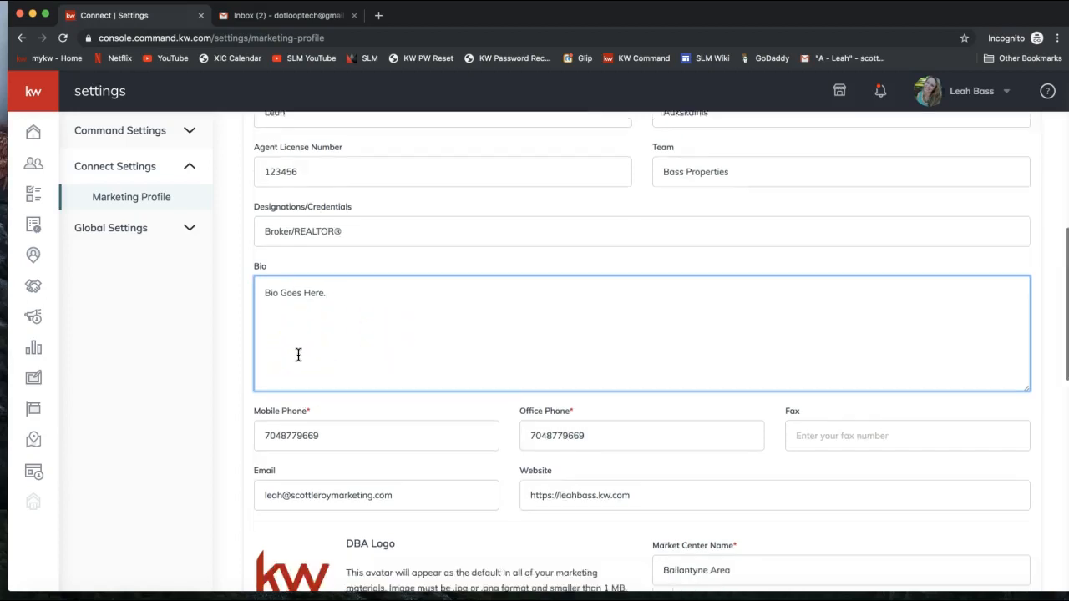
scroll(298, 354, down, 4)
drag(256, 326, 310, 331)
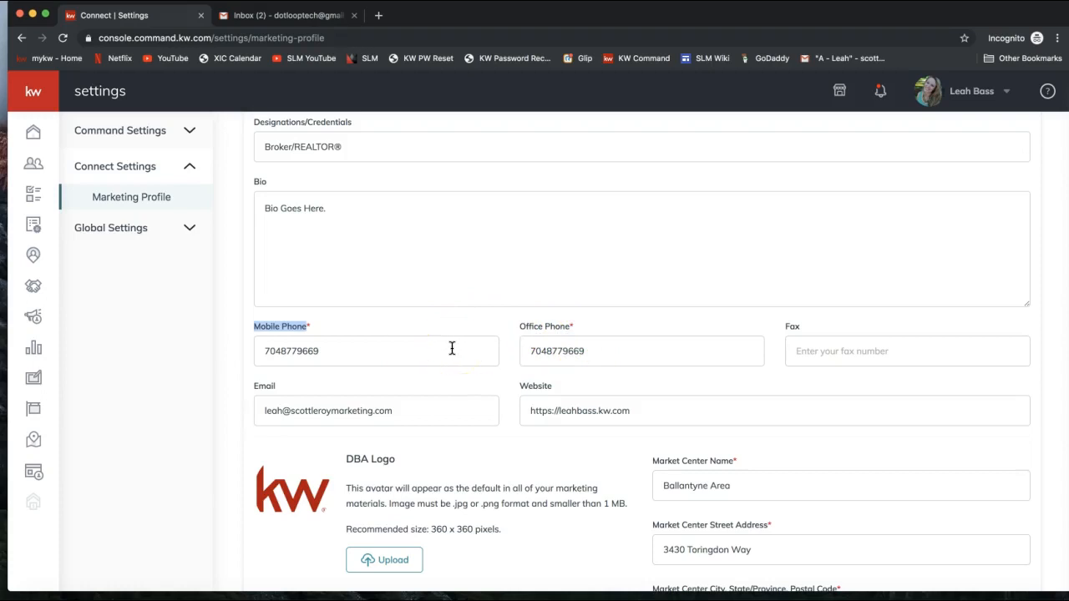
scroll(451, 348, down, 1)
click(441, 395)
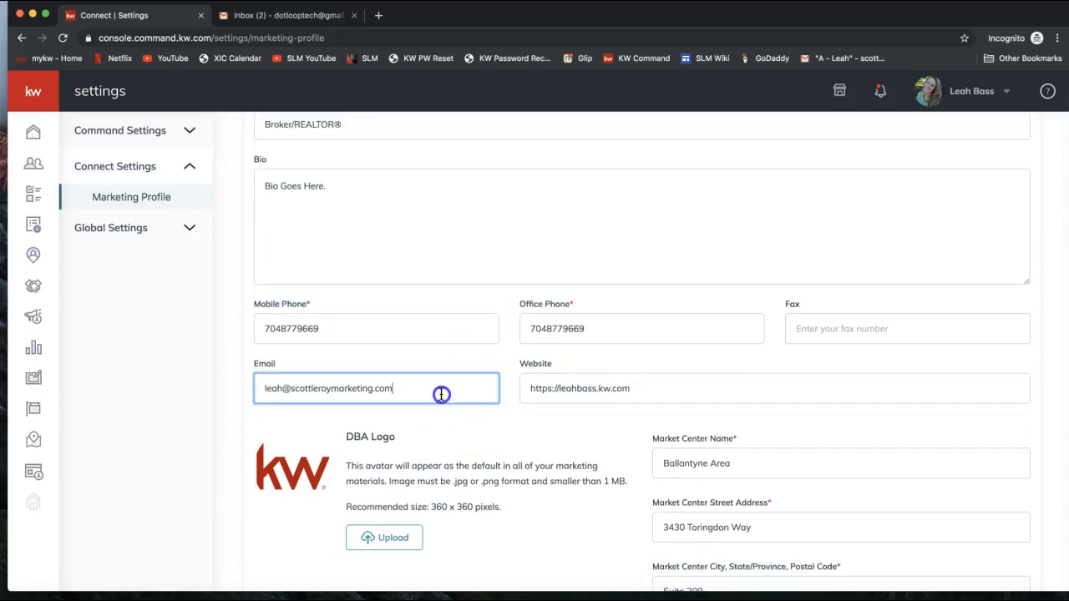
click(647, 388)
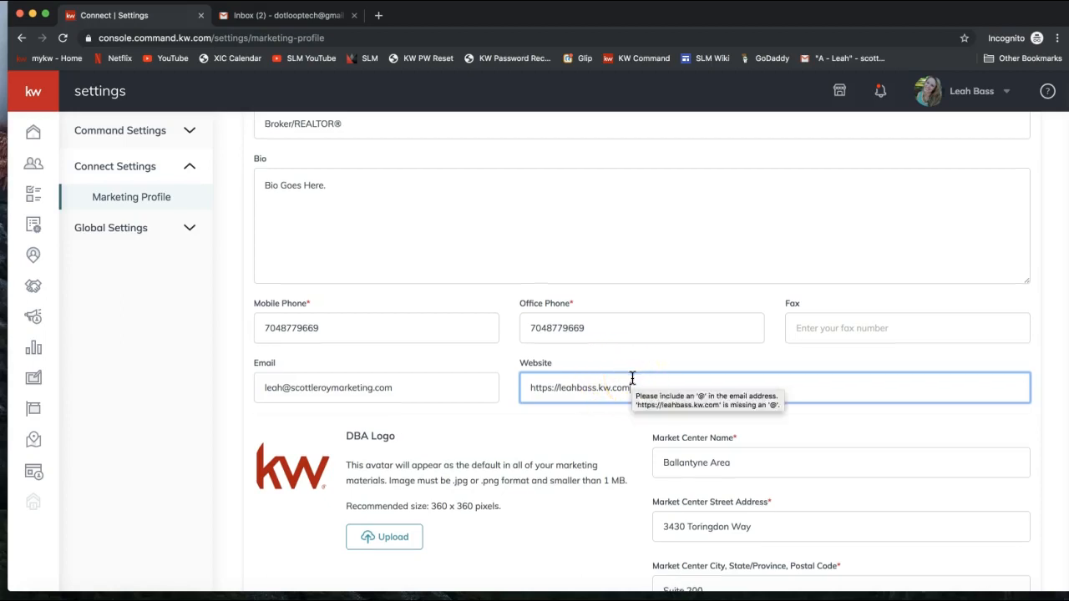
scroll(632, 379, down, 3)
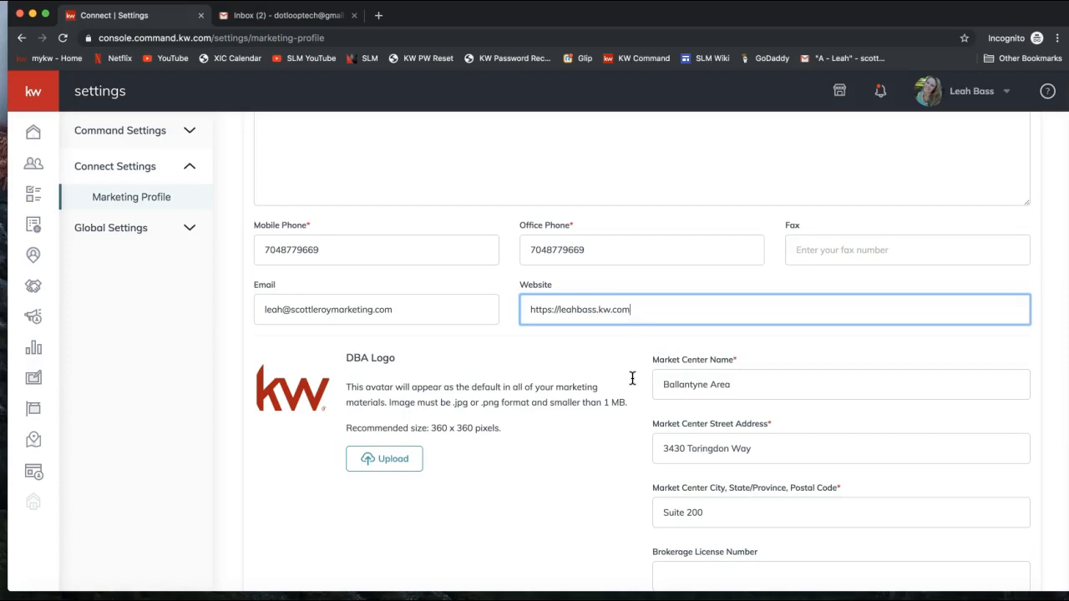
scroll(632, 378, down, 1)
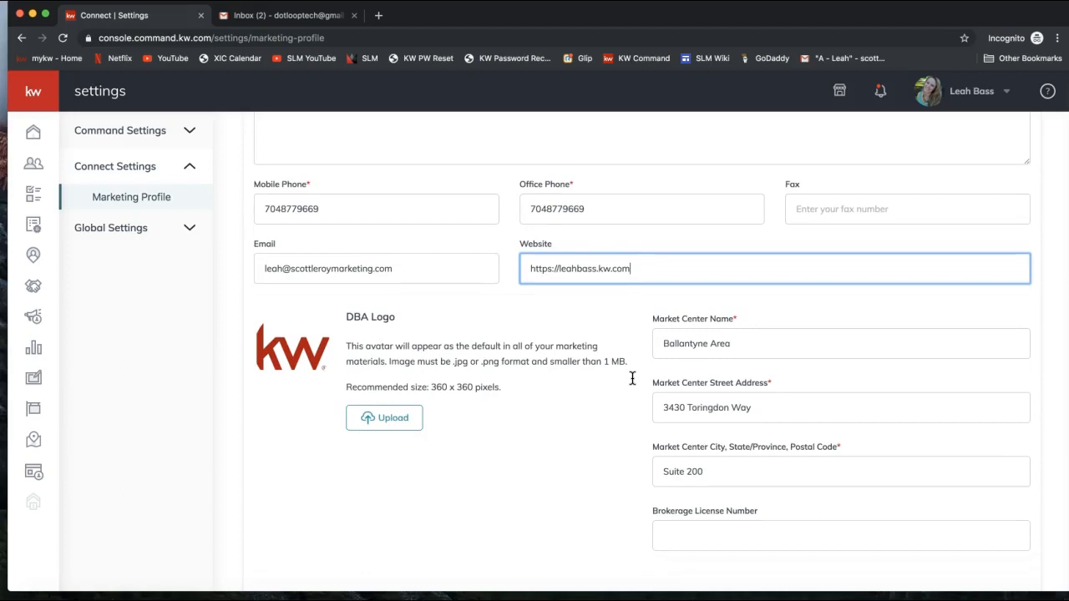
scroll(751, 388, down, 1)
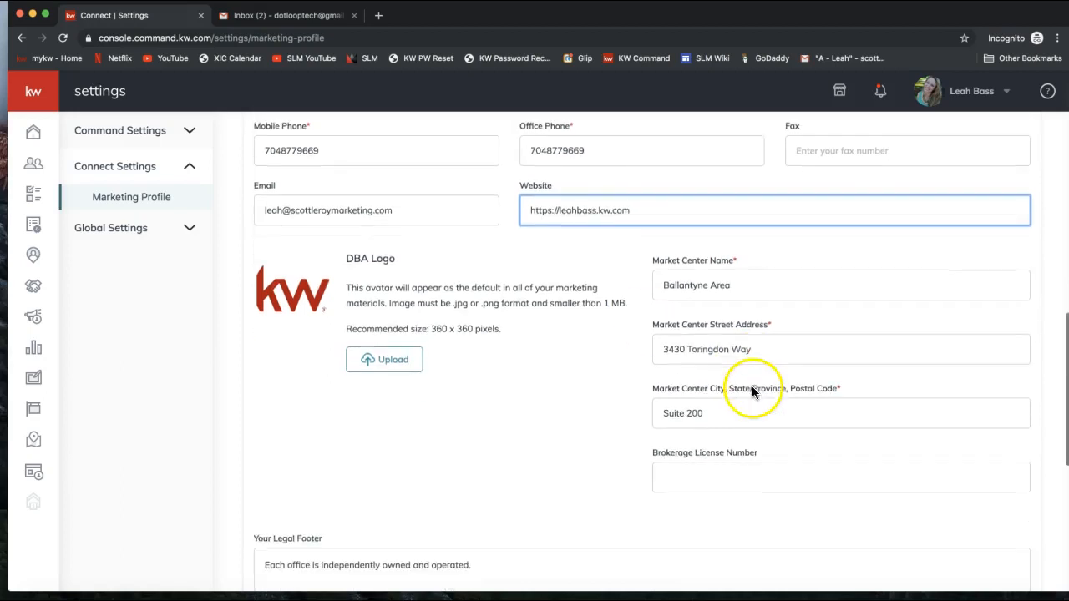
drag(649, 250, 723, 278)
click(723, 278)
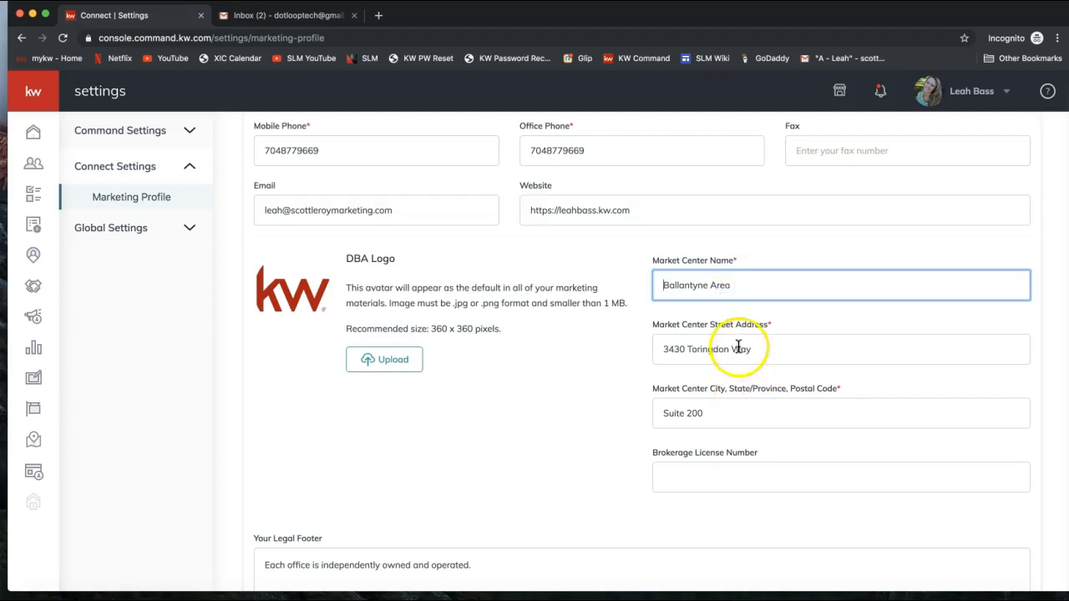
click(737, 345)
click(573, 406)
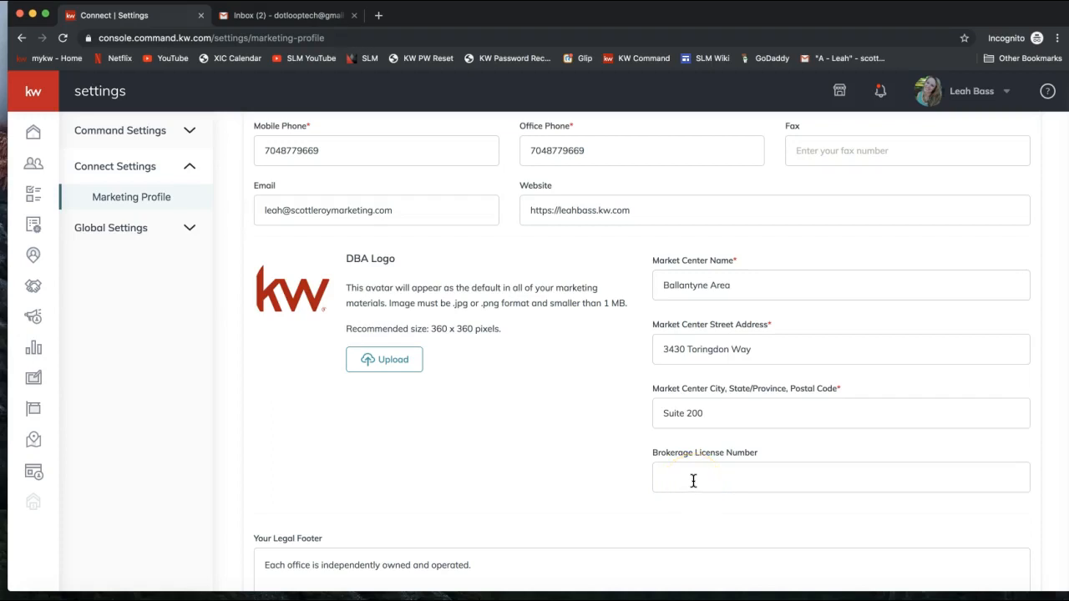
triple_click(349, 259)
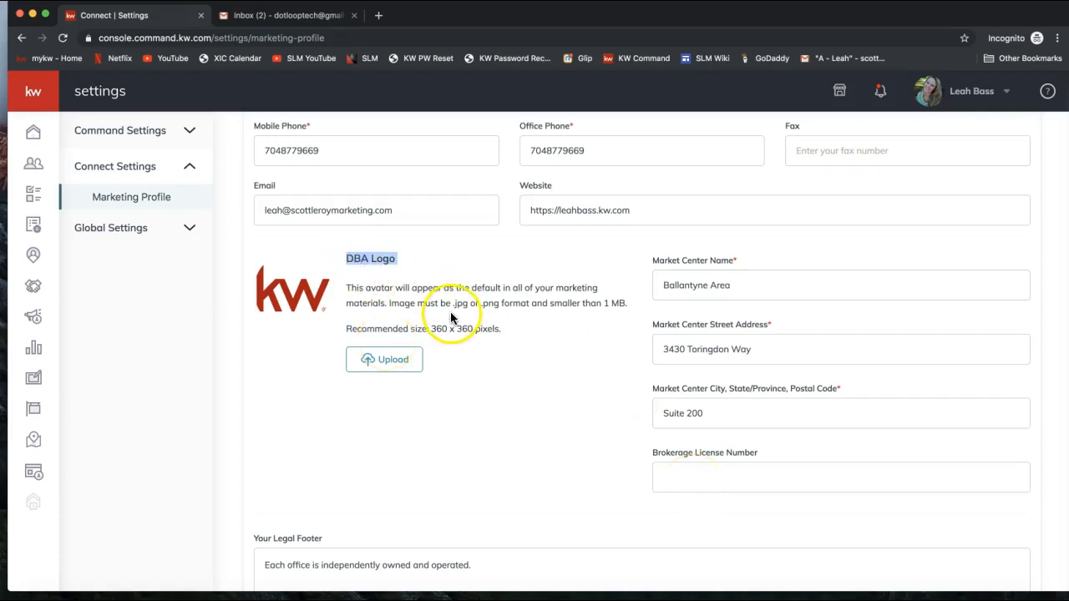
drag(348, 331, 509, 328)
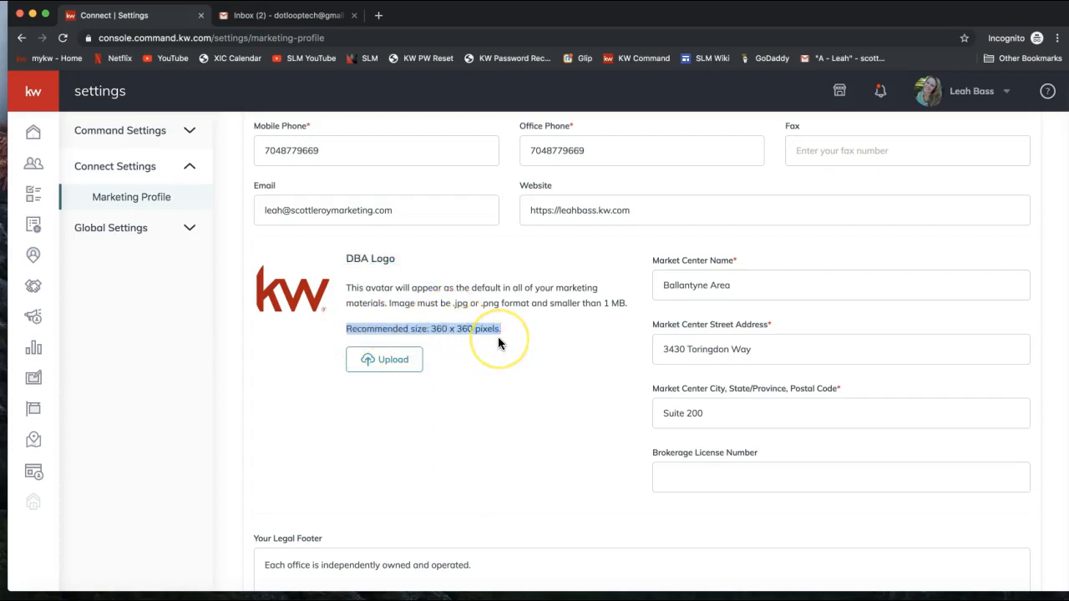
scroll(499, 338, down, 1)
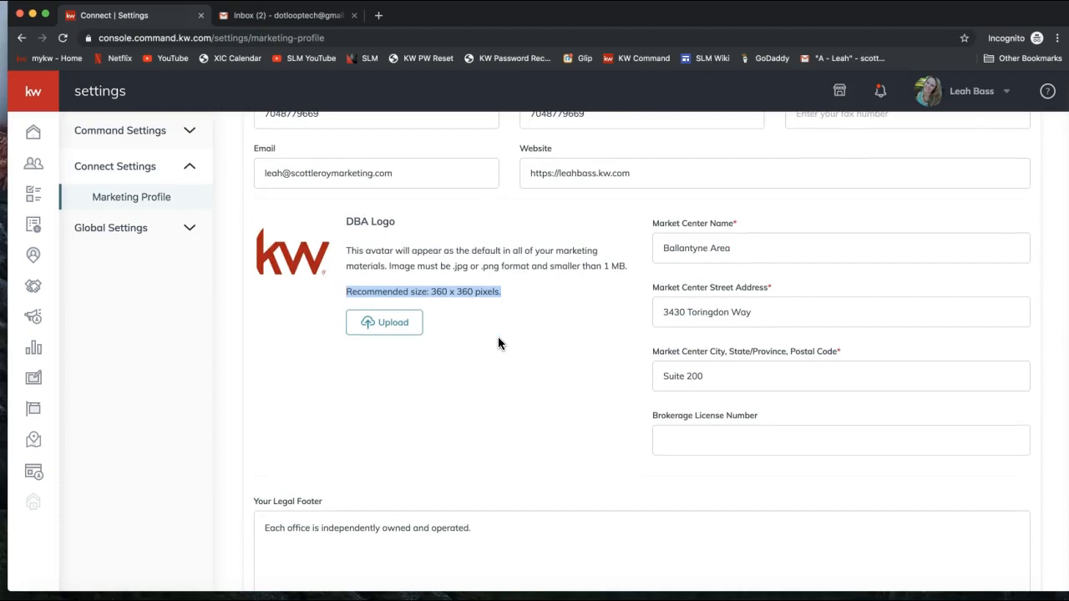
scroll(498, 338, down, 5)
click(427, 347)
click(485, 353)
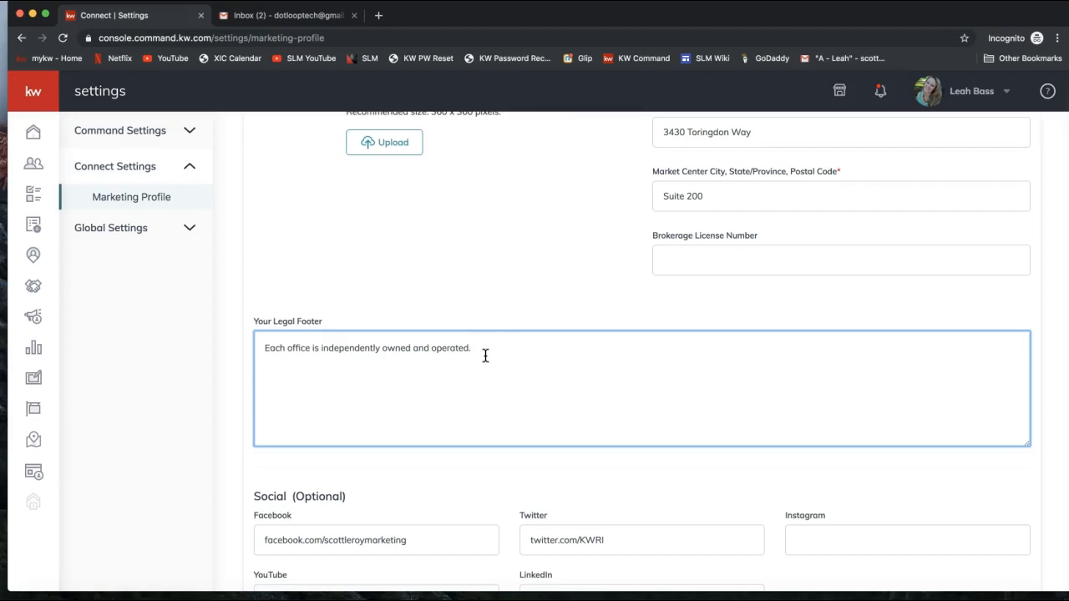
Step: Review the Social and Branded KW App Link fields and save the marketing profile
scroll(485, 356, down, 5)
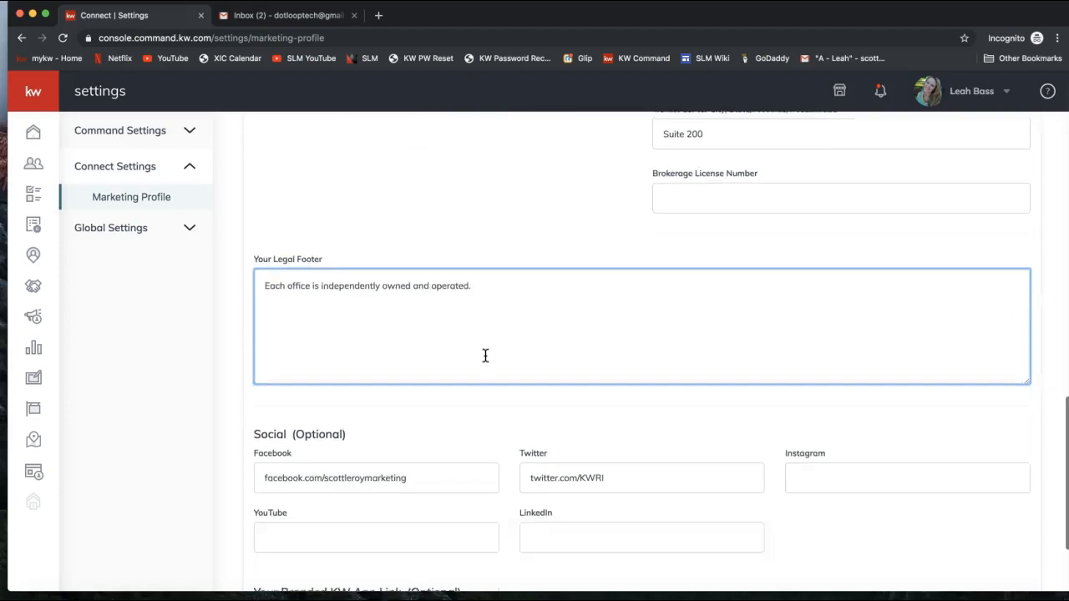
drag(255, 299, 359, 297)
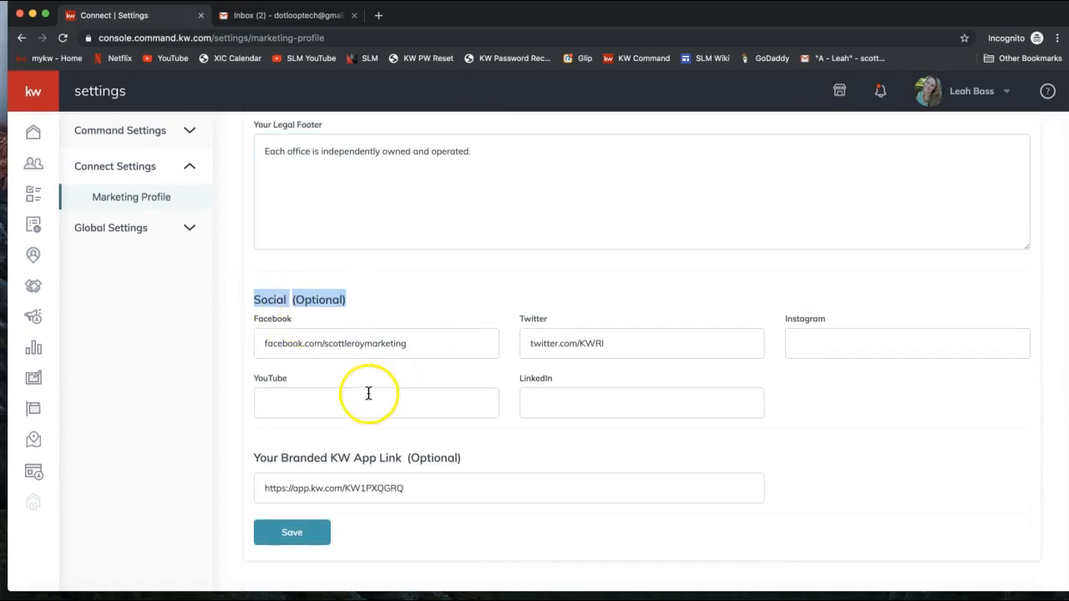
click(291, 349)
click(576, 382)
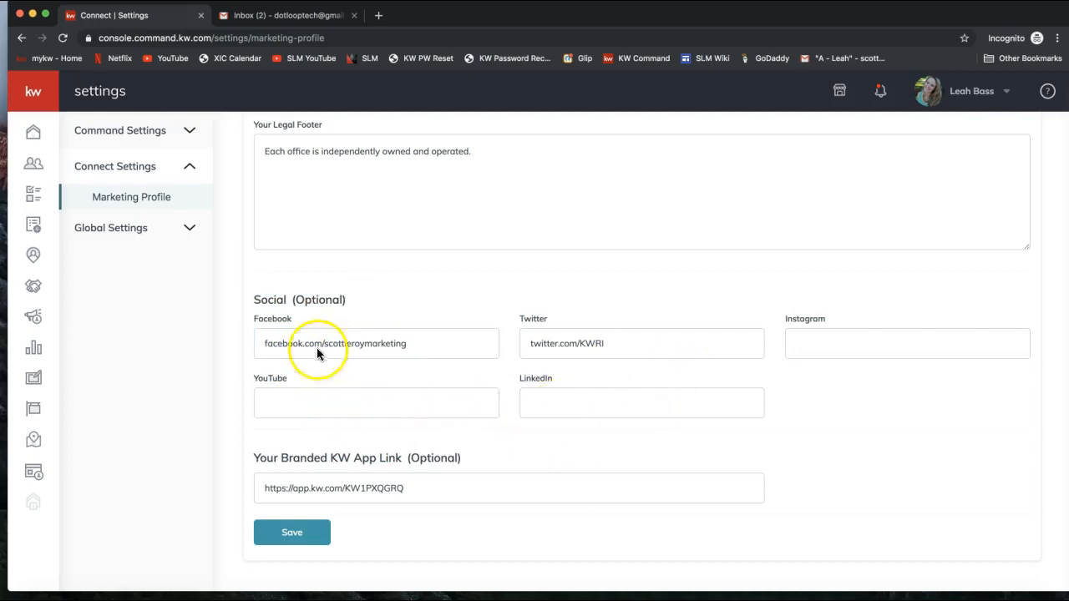
double_click(310, 302)
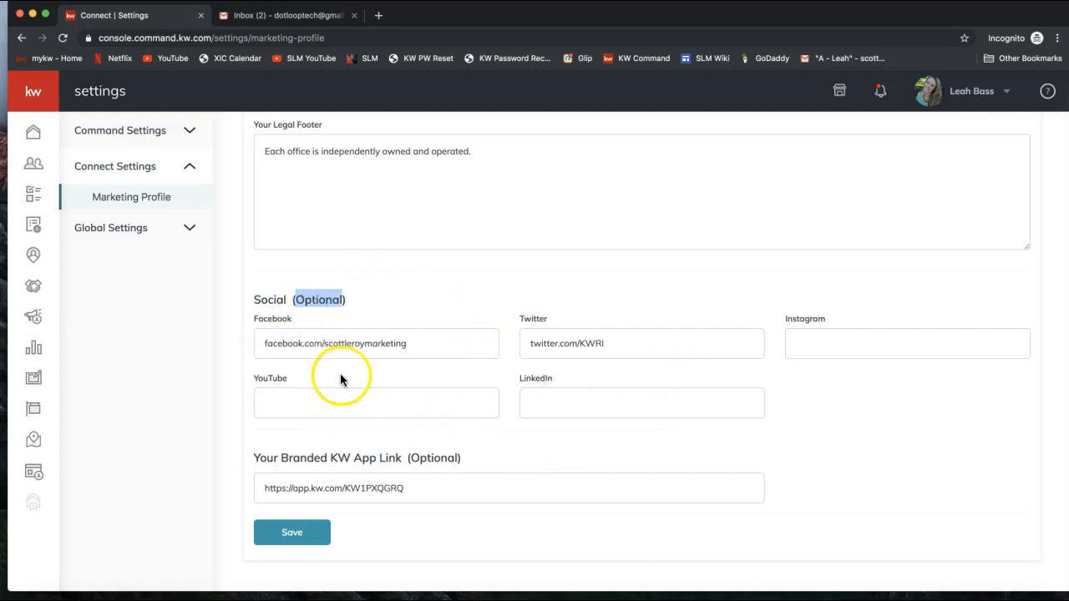
click(369, 488)
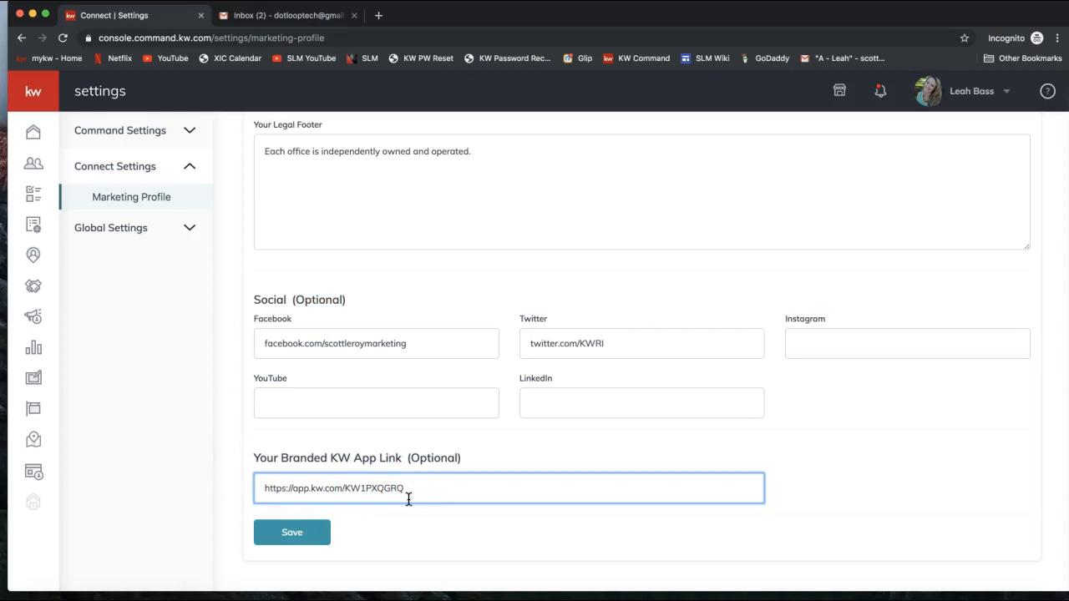
click(314, 534)
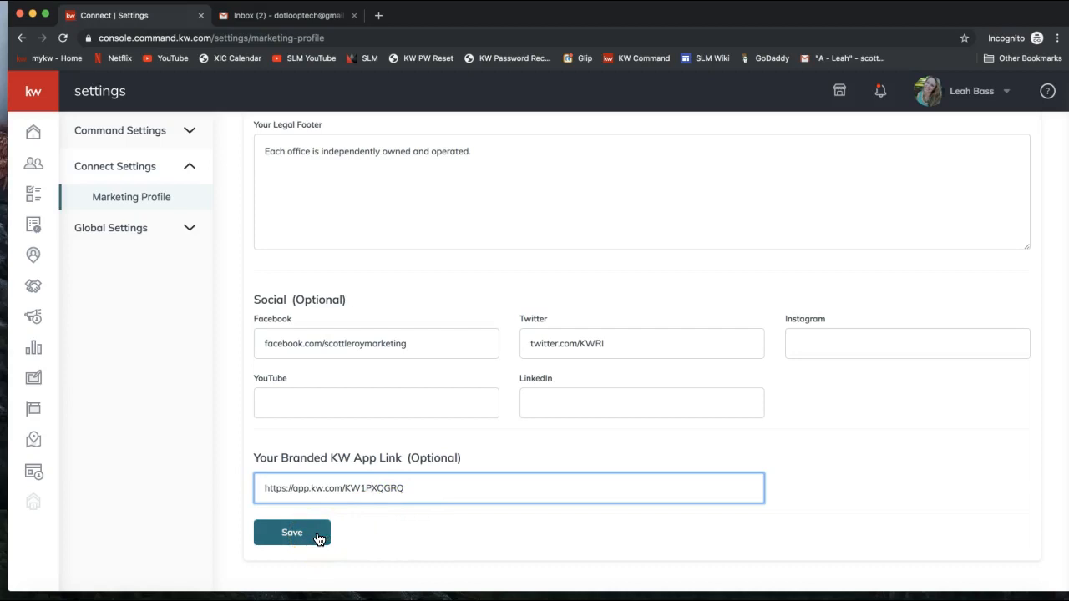
click(986, 99)
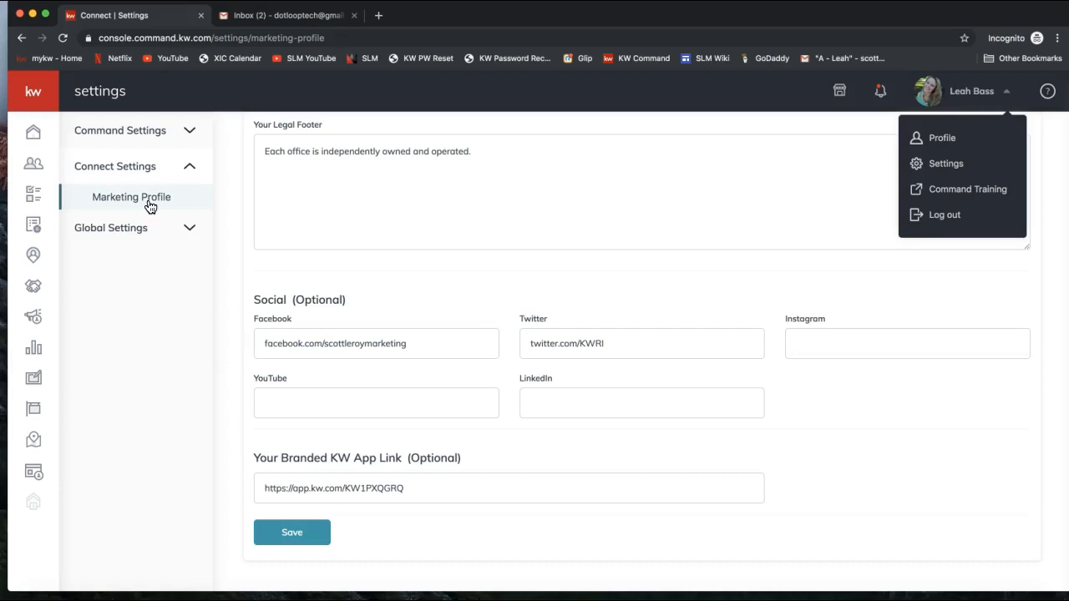
Step: Go to the Contacts page listing 832 contacts via the sidebar icon
click(35, 171)
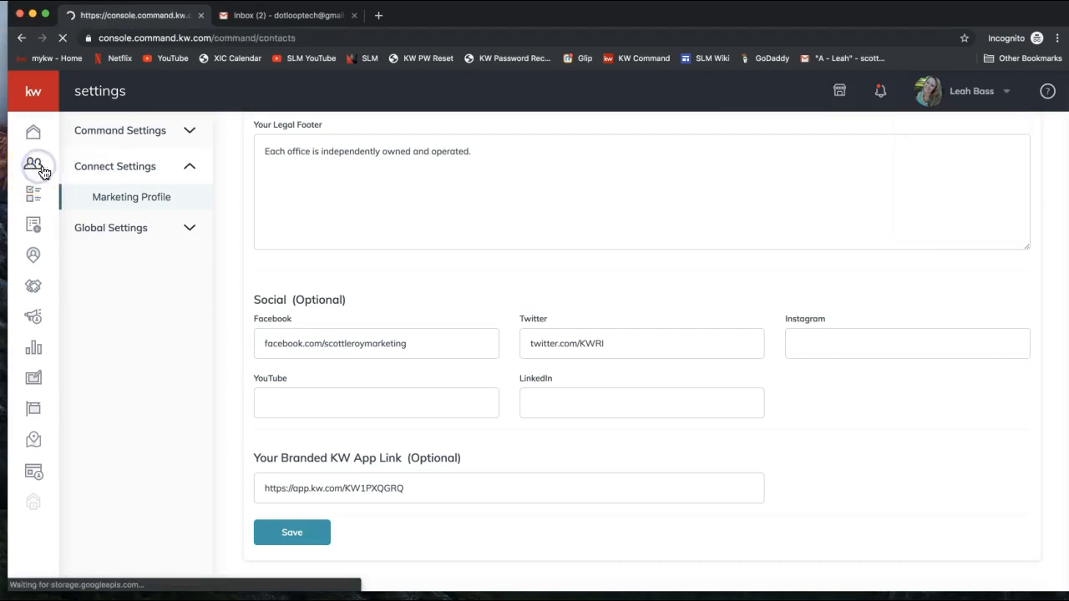
click(39, 172)
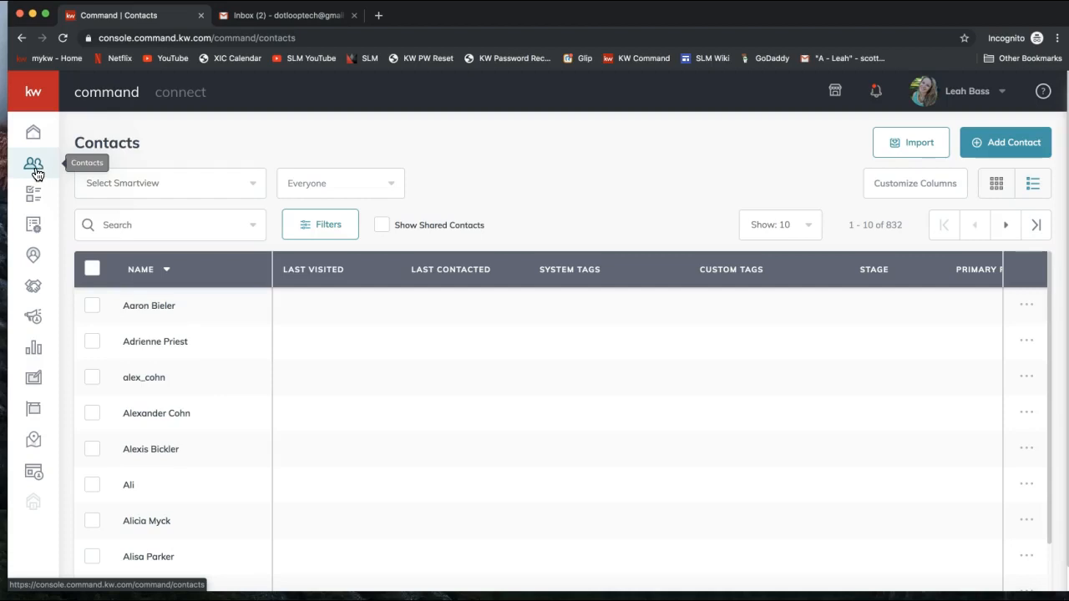
click(35, 172)
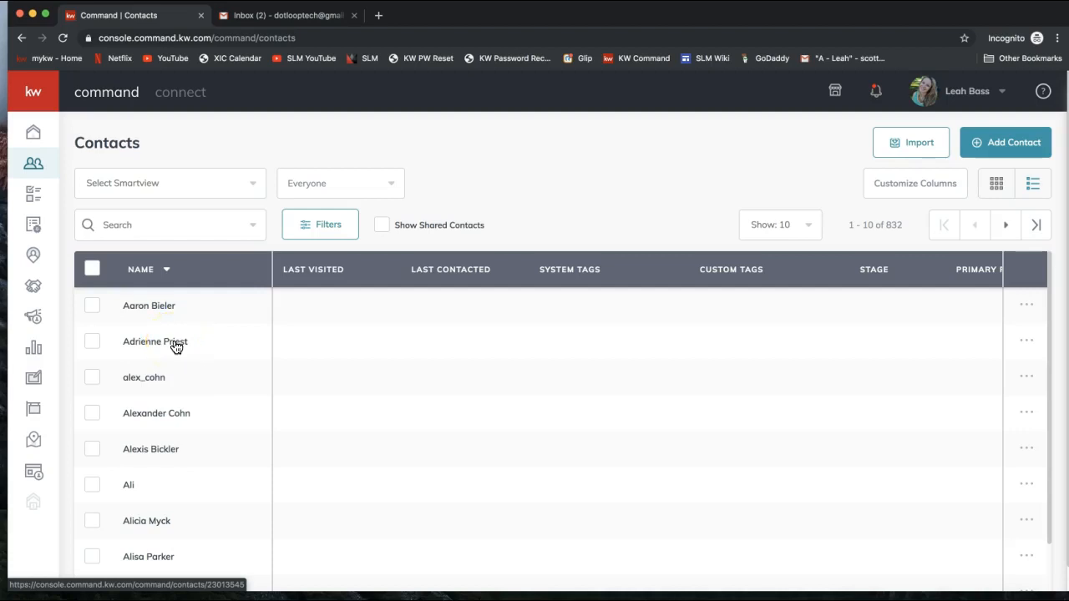
Step: Add a contact with the person's full name and Gmail address as primary email
click(1005, 149)
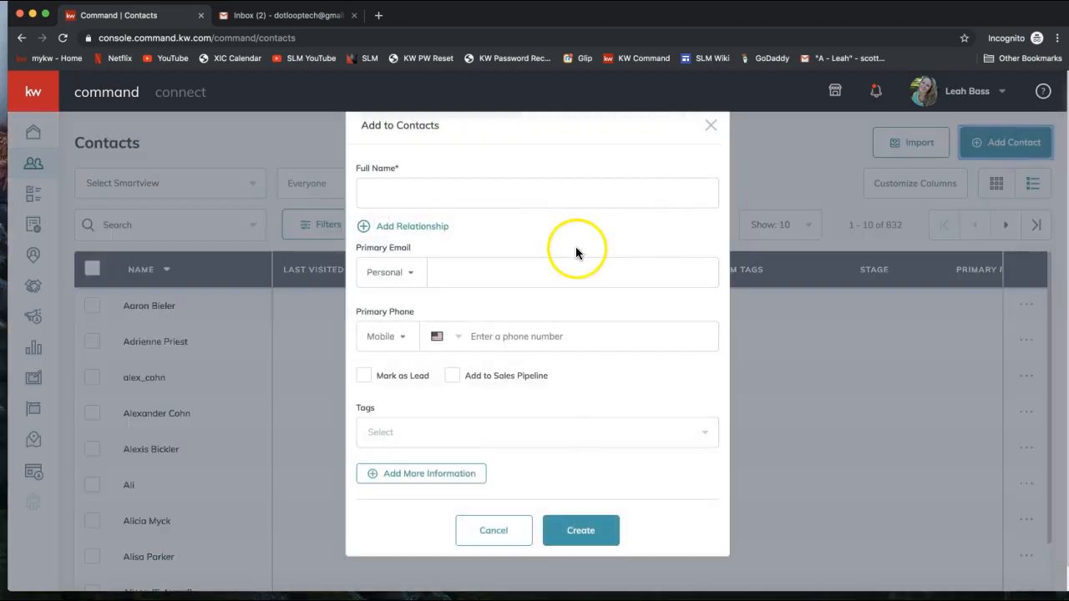
click(428, 192)
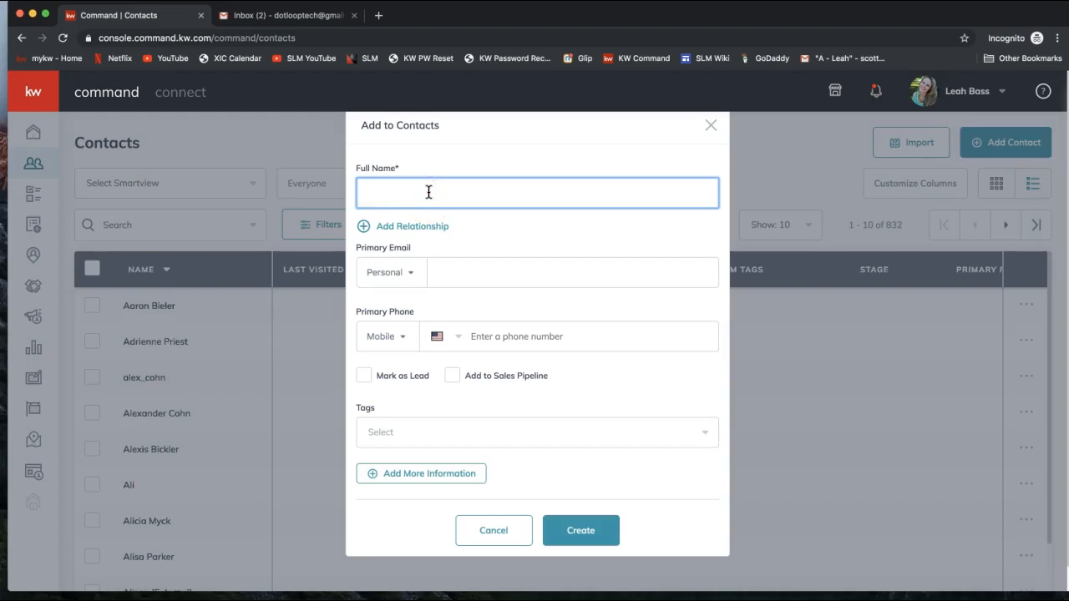
text(Tony Stark)
click(448, 280)
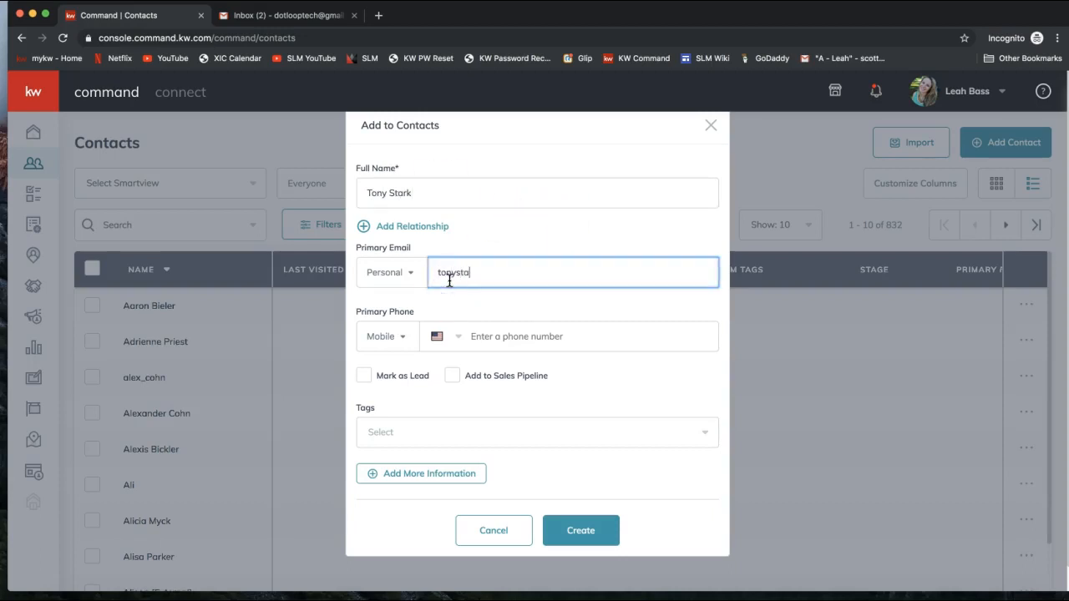
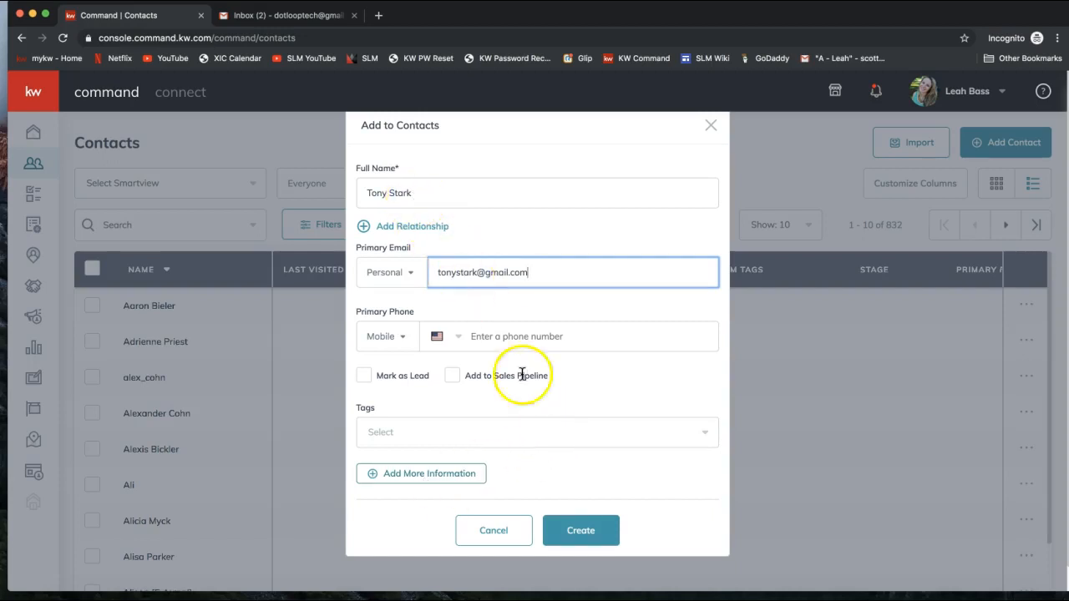
click(573, 547)
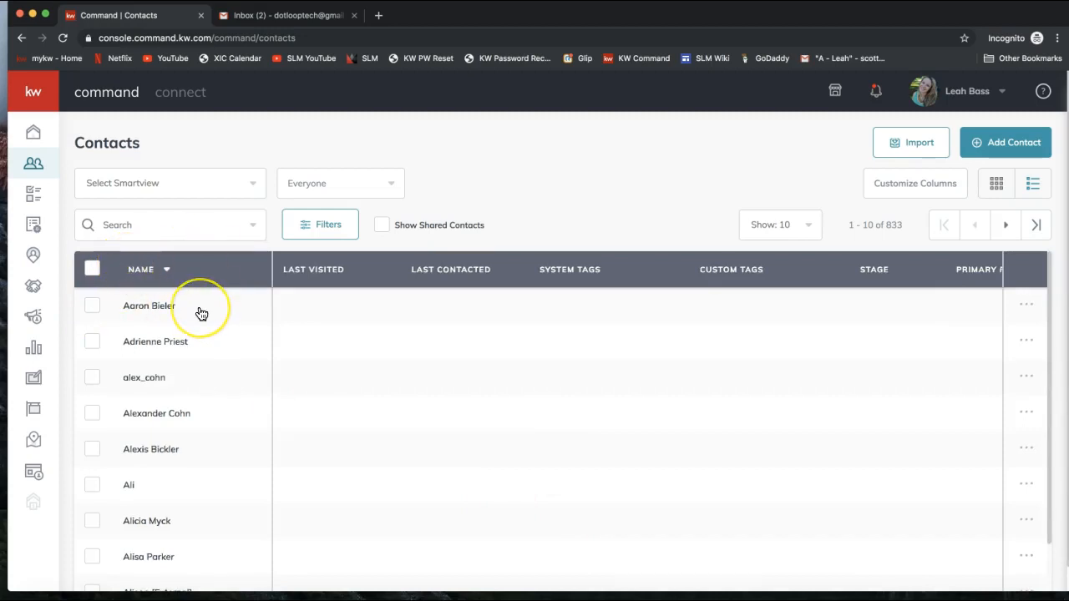
Step: Search the contacts by the new contact's full name and open the matching record
click(158, 225)
text(tony stark)
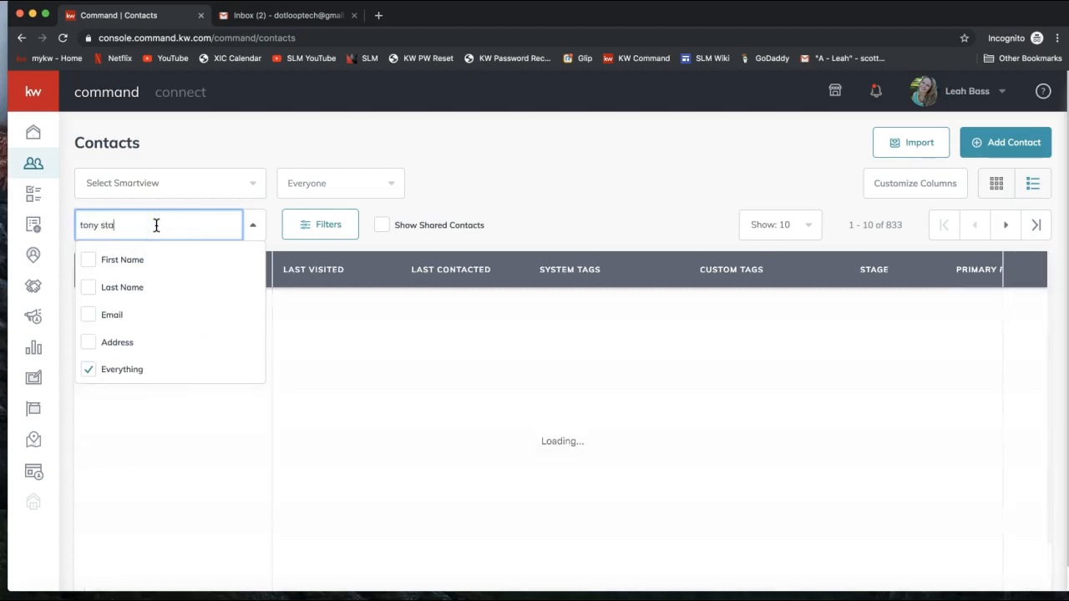
click(515, 200)
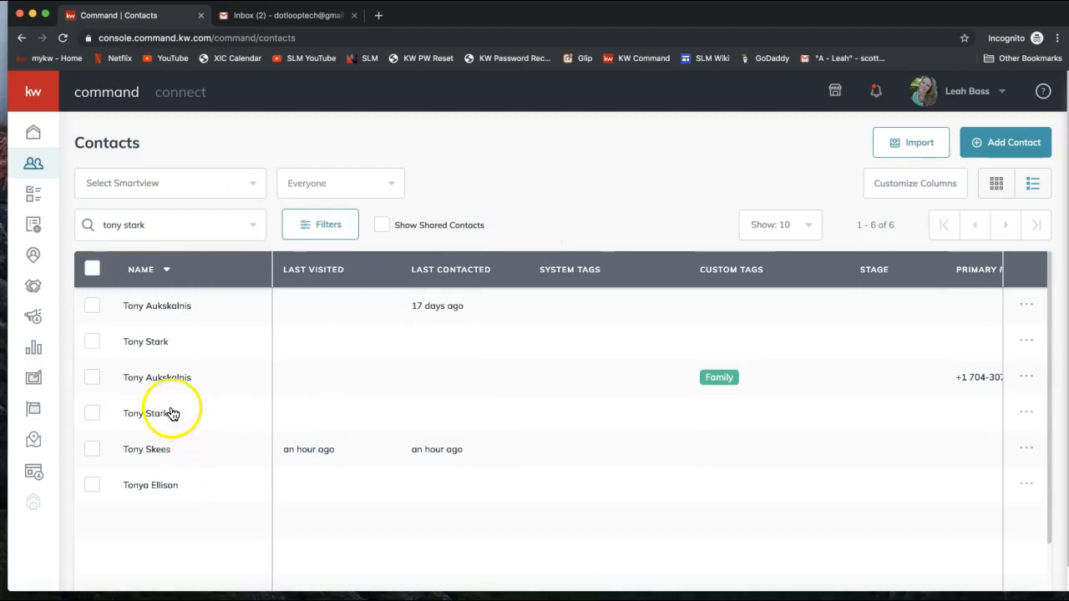
click(165, 344)
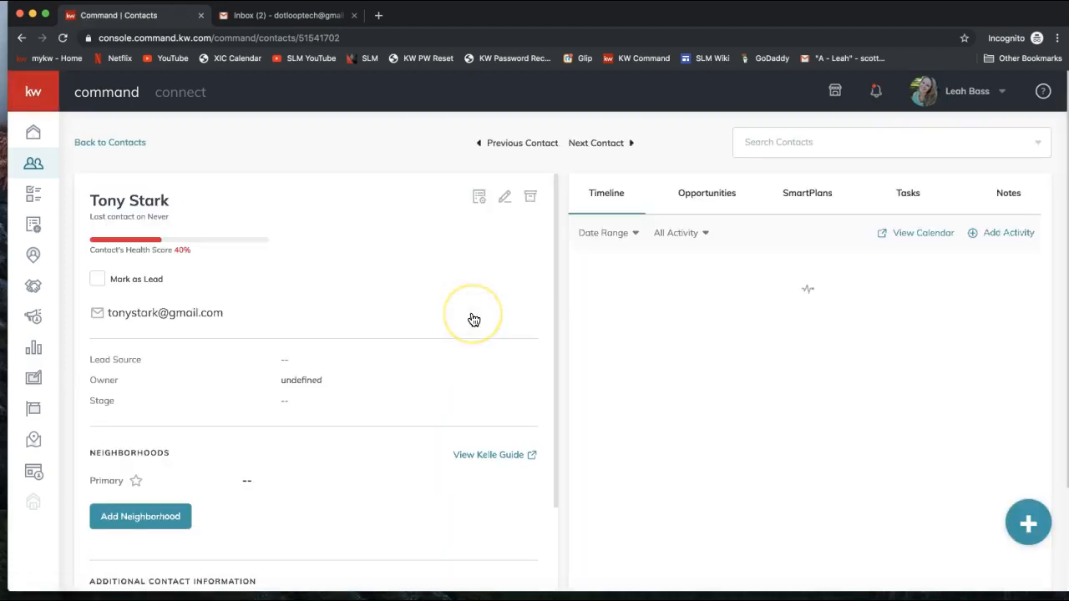
Step: Scroll to the record's Neighborhoods section and bring up the Add Neighborhood search field
scroll(474, 320, down, 5)
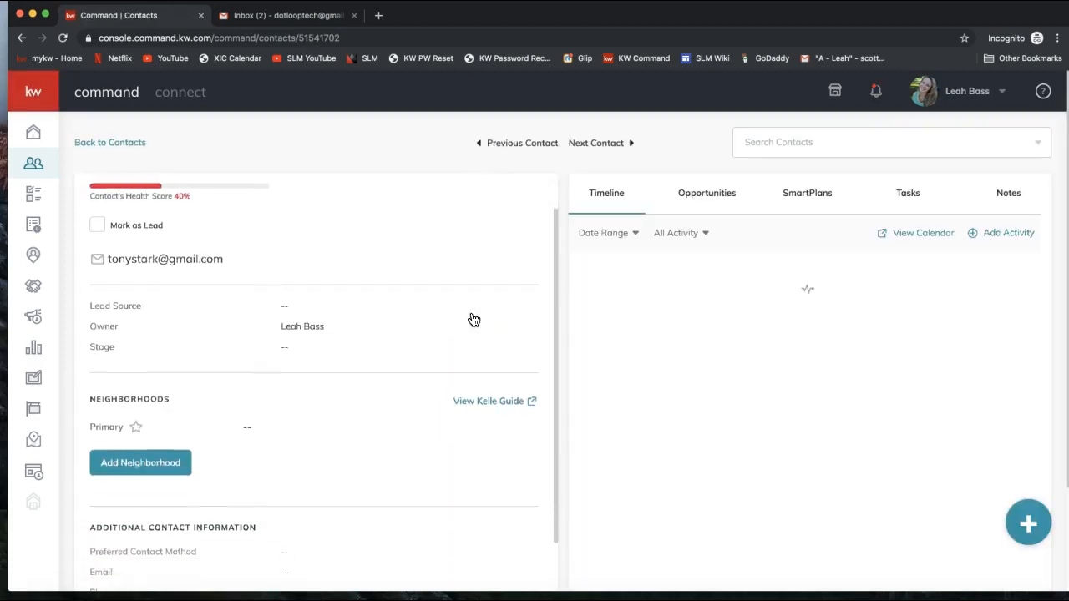
scroll(474, 319, up, 5)
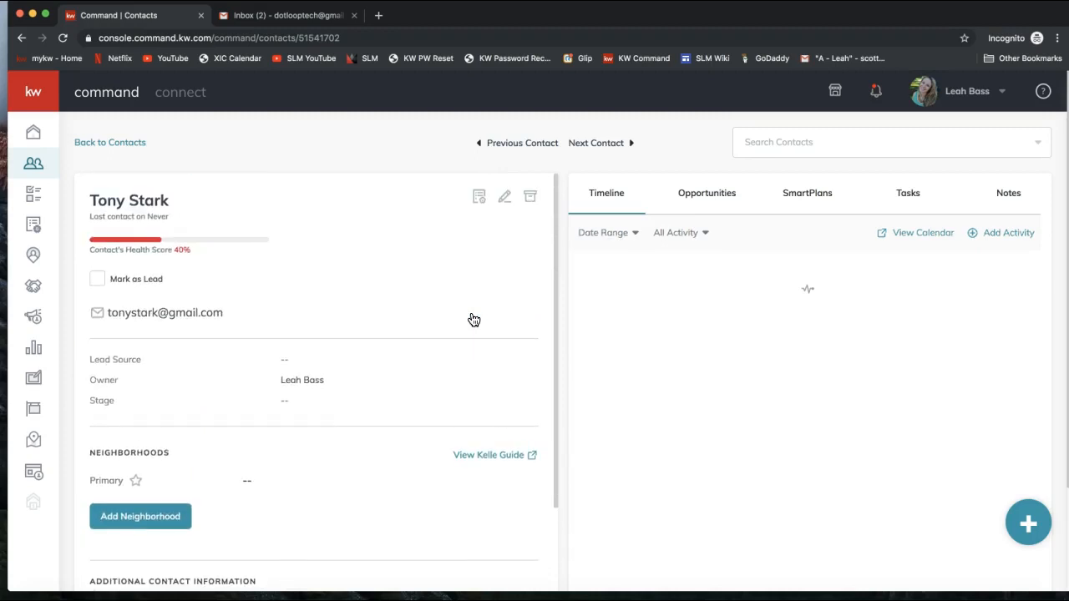
scroll(473, 319, down, 4)
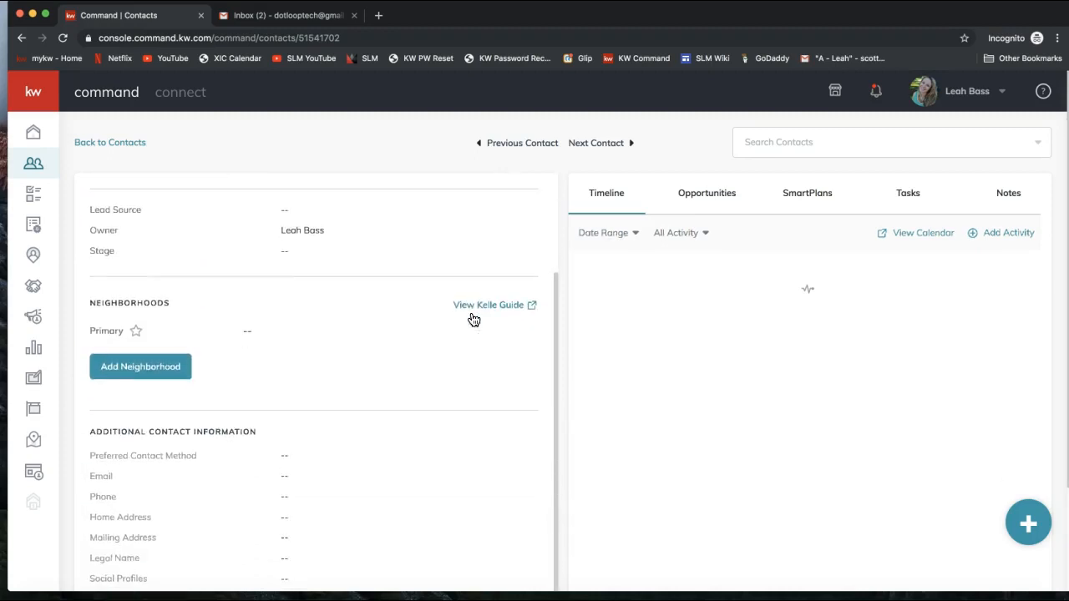
scroll(474, 320, up, 2)
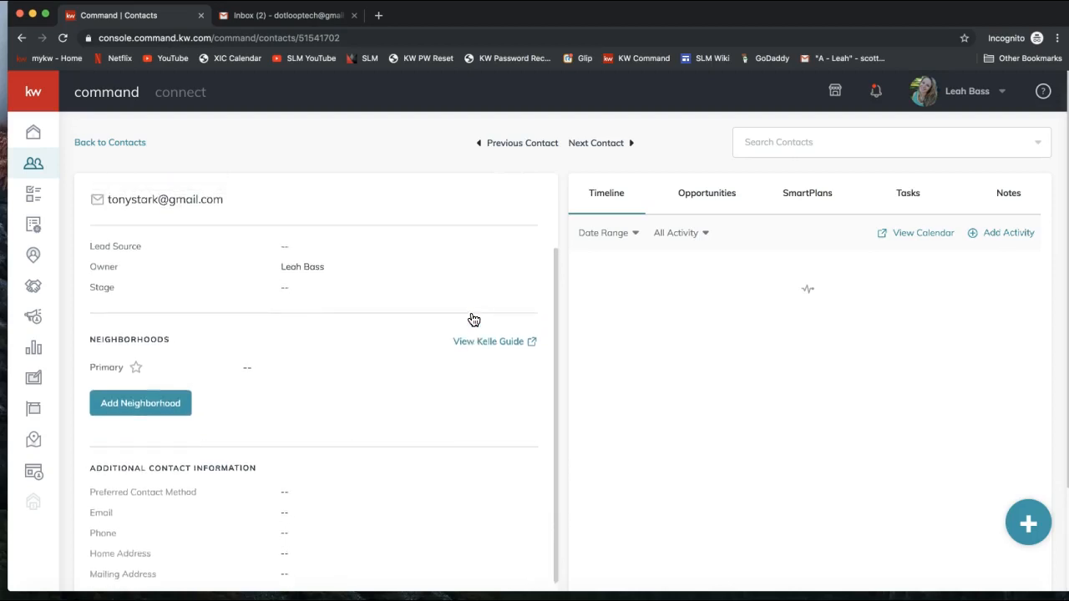
scroll(473, 320, up, 2)
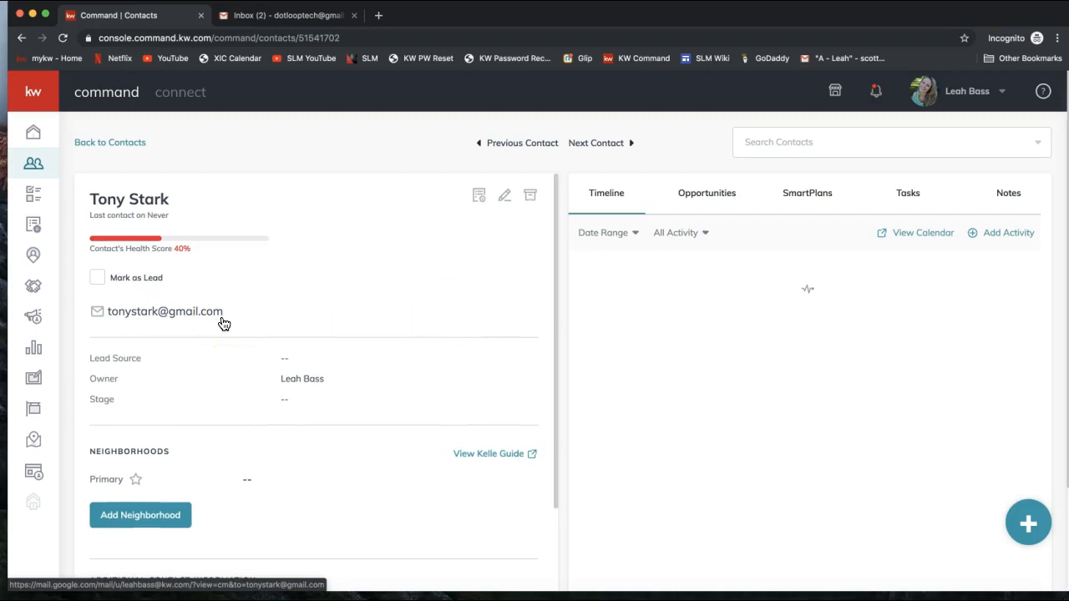
scroll(224, 324, down, 2)
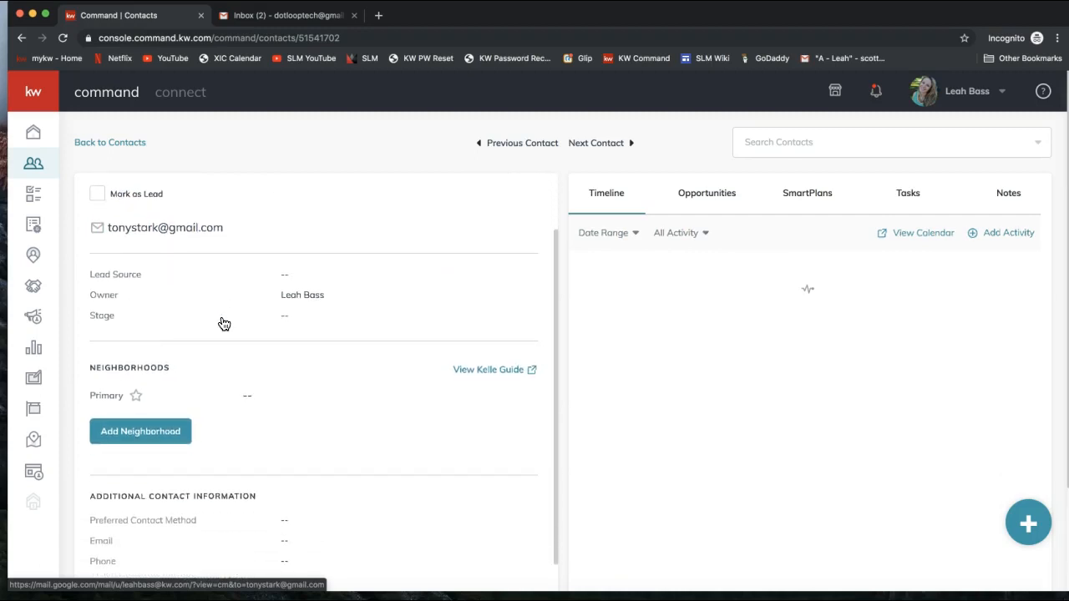
scroll(221, 322, down, 1)
double_click(95, 329)
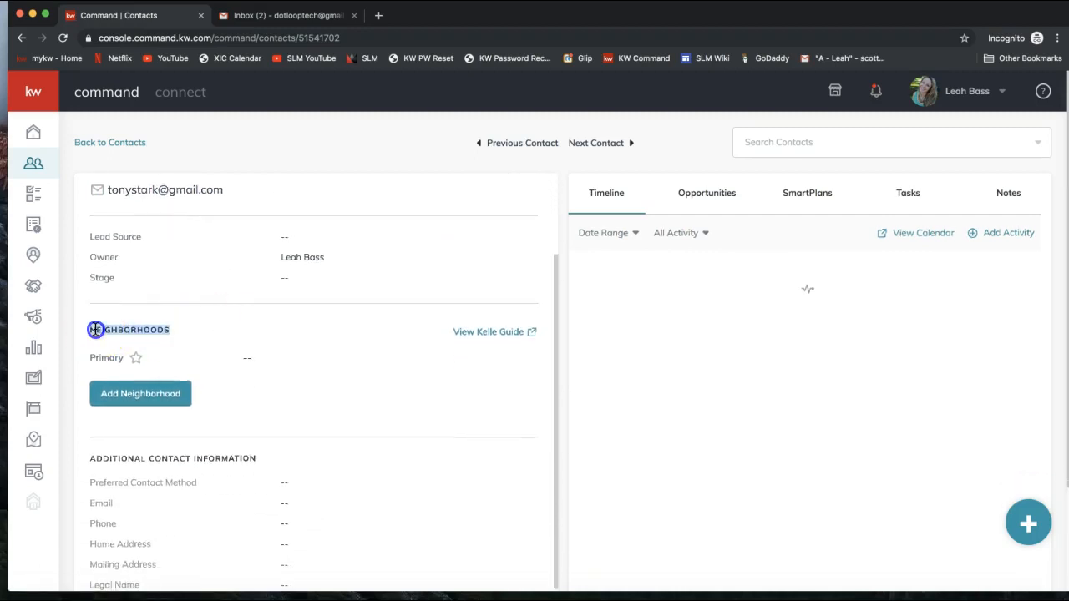
scroll(195, 343, down, 1)
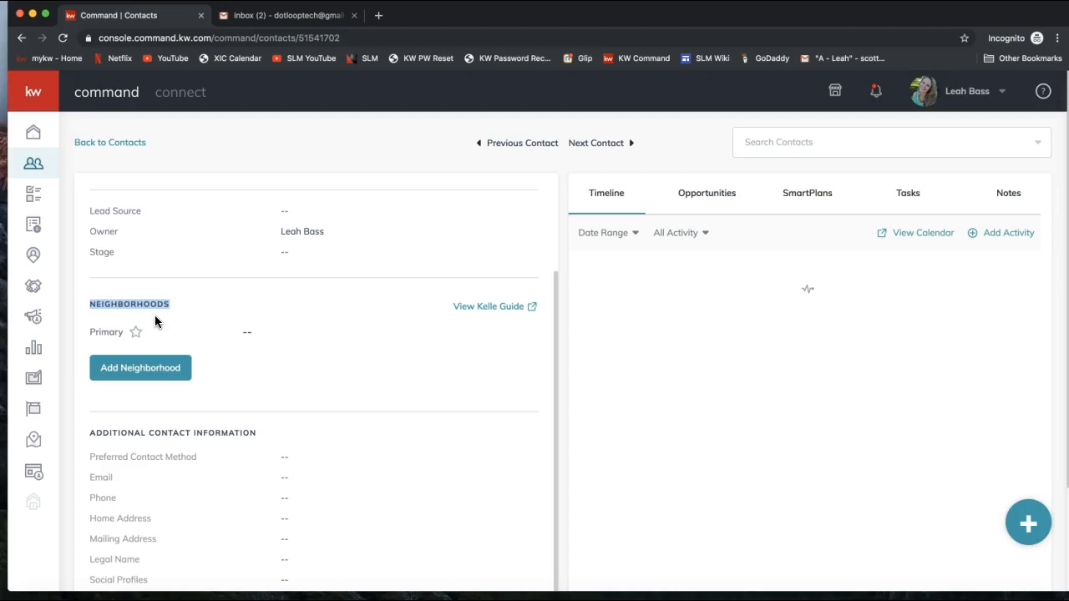
click(139, 373)
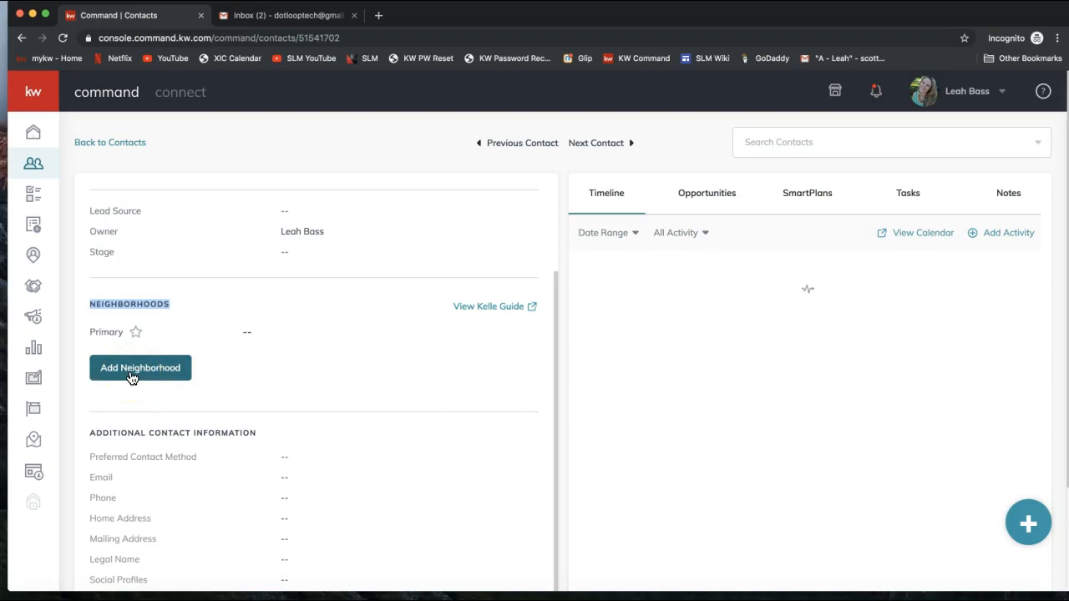
click(131, 376)
Step: Search neighborhoods for 'Ballantyne' and attach Camden Ballantyne
click(185, 374)
click(174, 370)
text(Ballantyne)
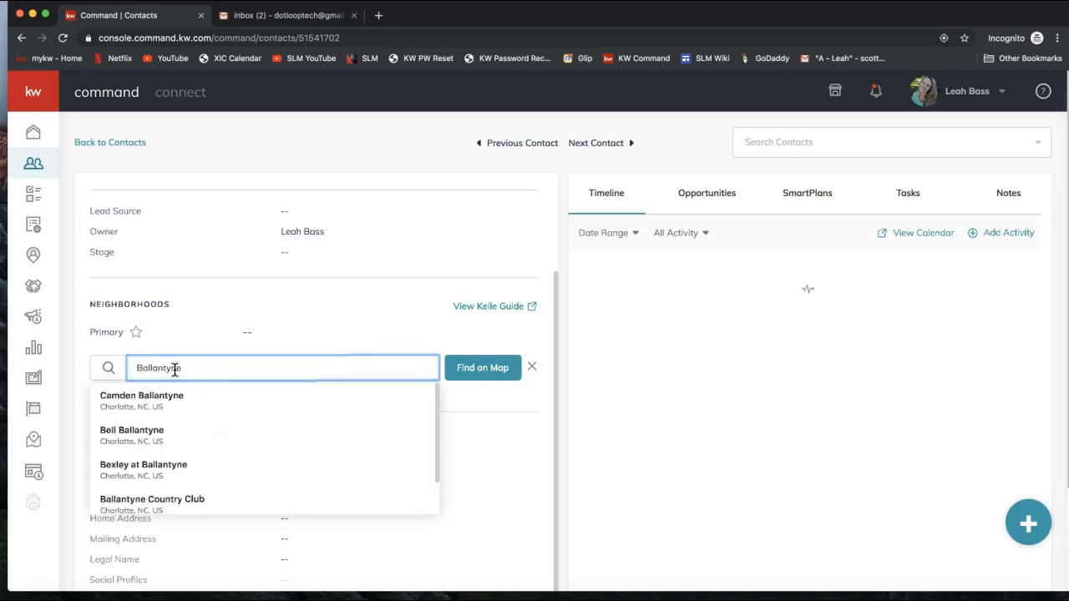
click(150, 404)
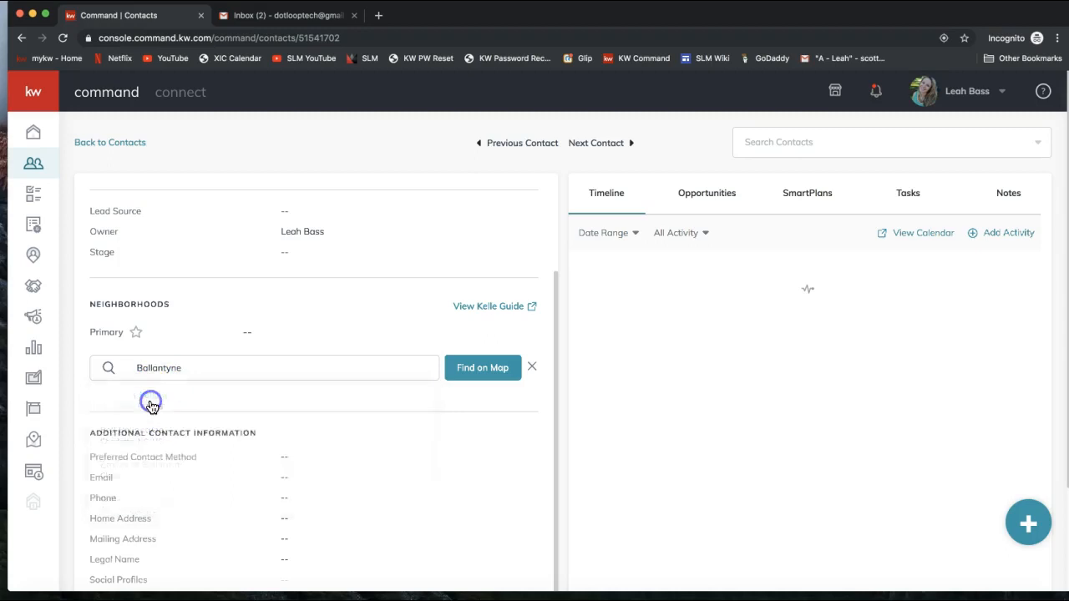
Step: Attach Ballantyne Country Club from the Ballantyne suggestions
click(176, 361)
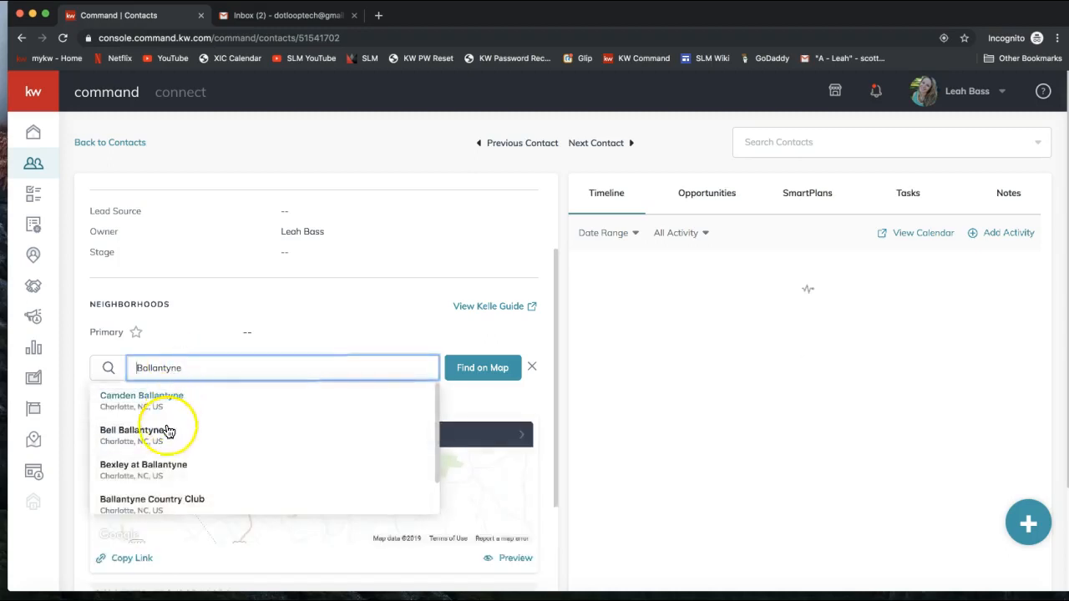
scroll(162, 472, down, 1)
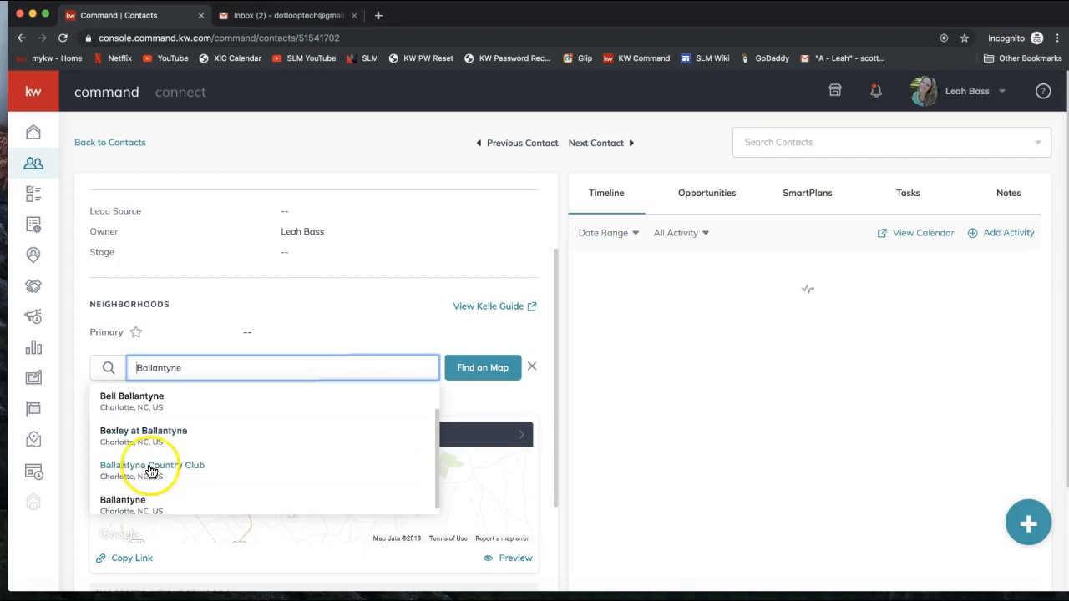
scroll(162, 440, down, 1)
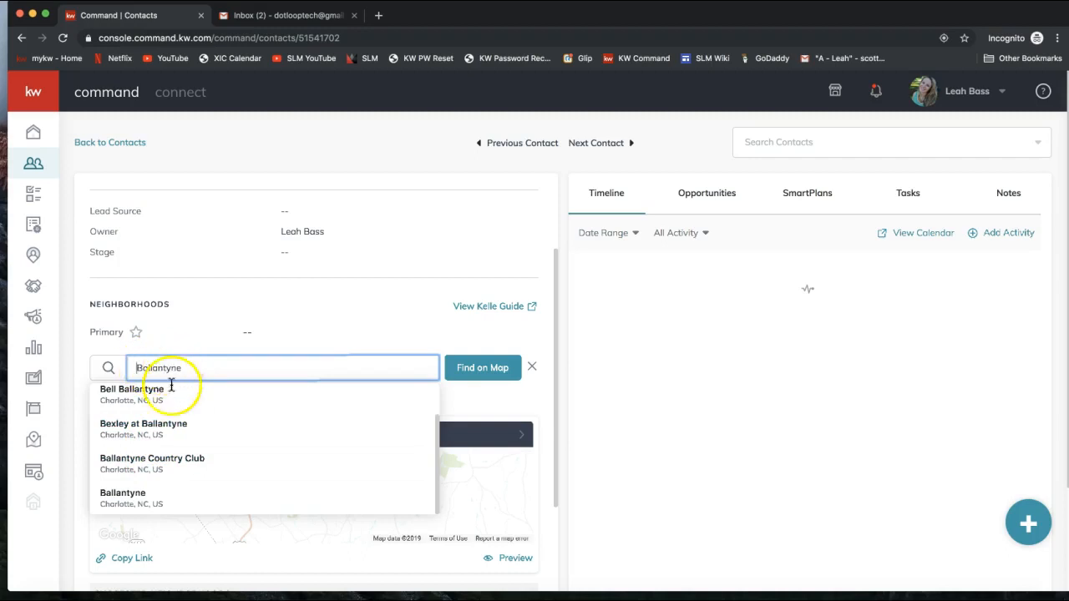
click(169, 462)
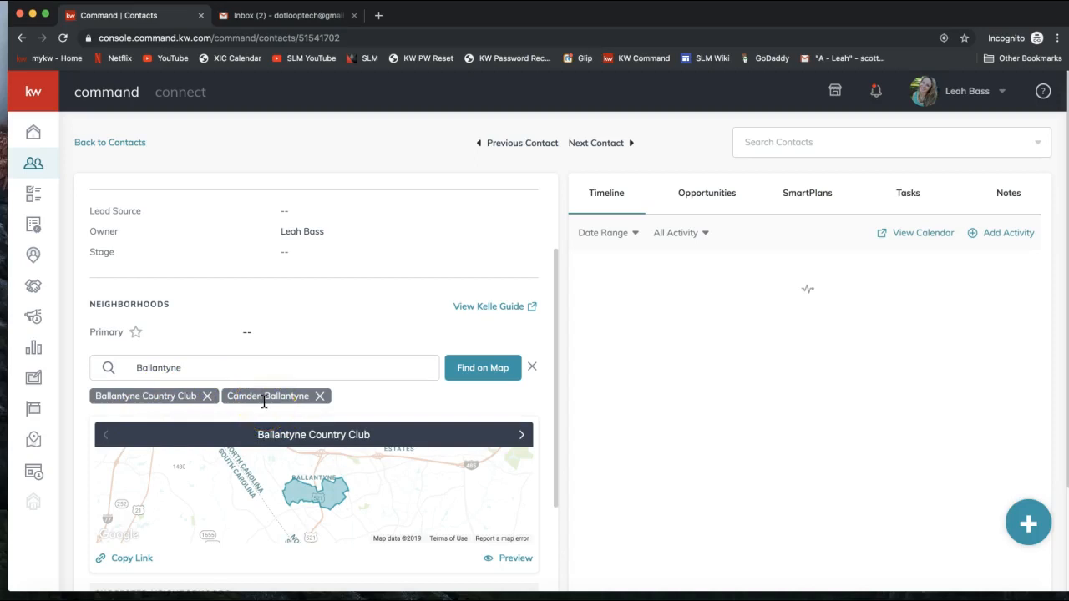
Step: Attach Coventry Court from the Suggested Neighborhoods list
scroll(263, 401, down, 2)
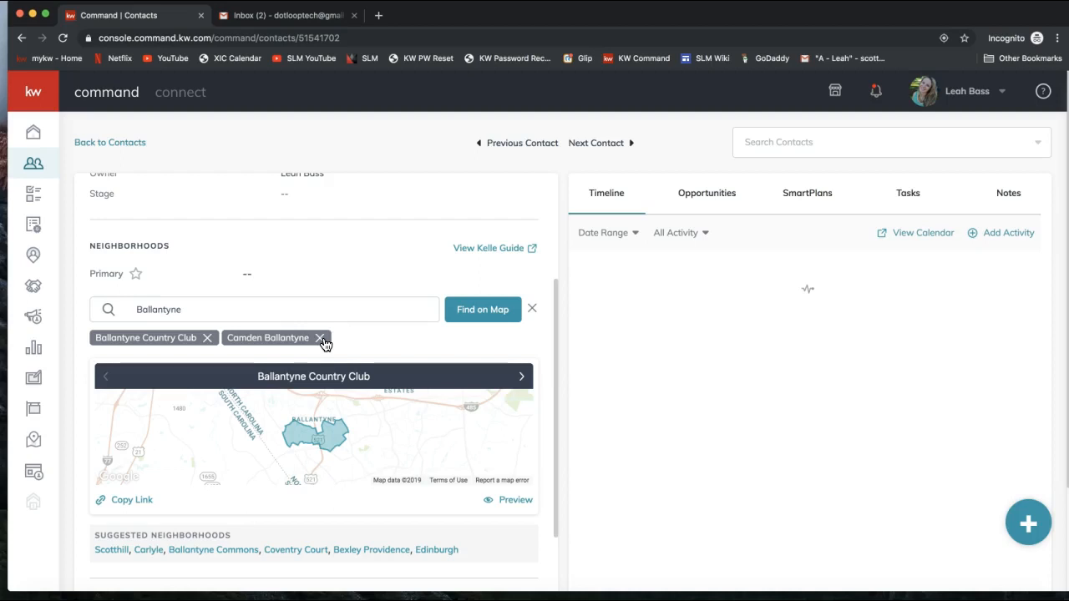
scroll(251, 401, down, 1)
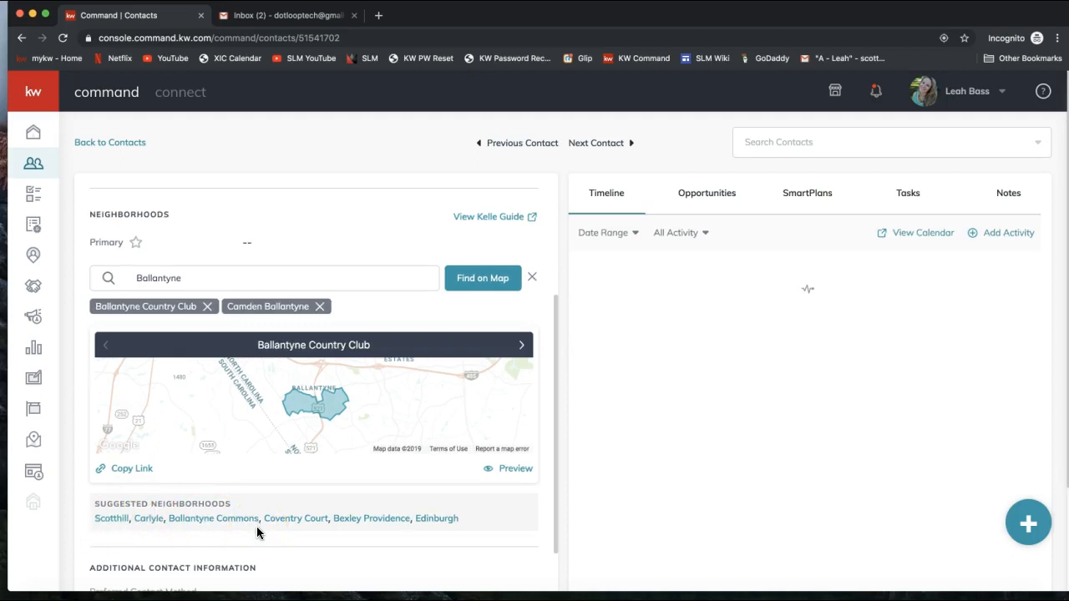
click(299, 522)
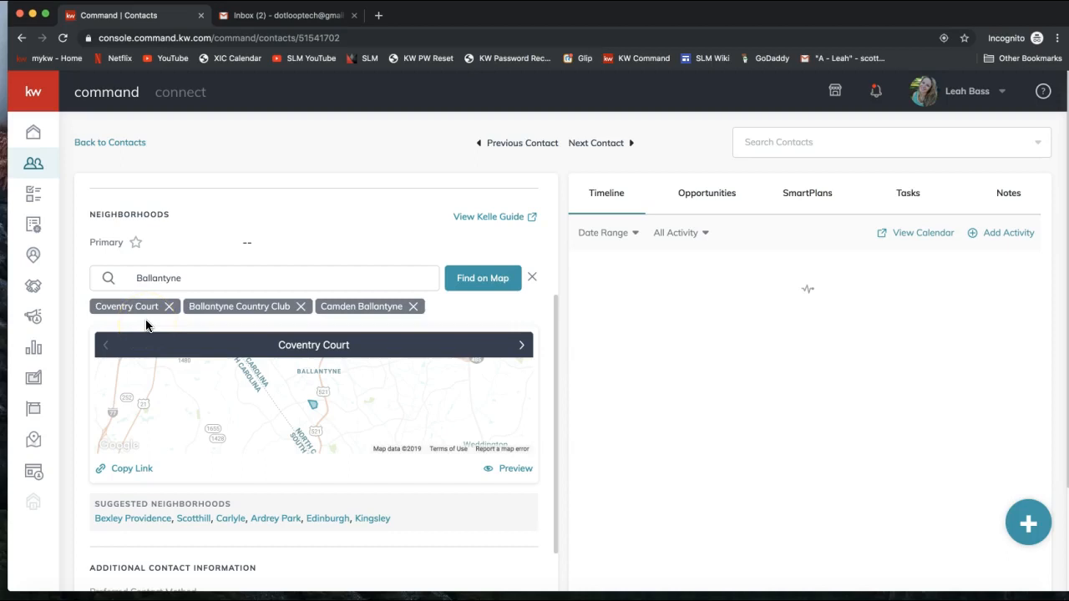
Step: Open Find on Map and zoom in around the Weddington pin
click(471, 283)
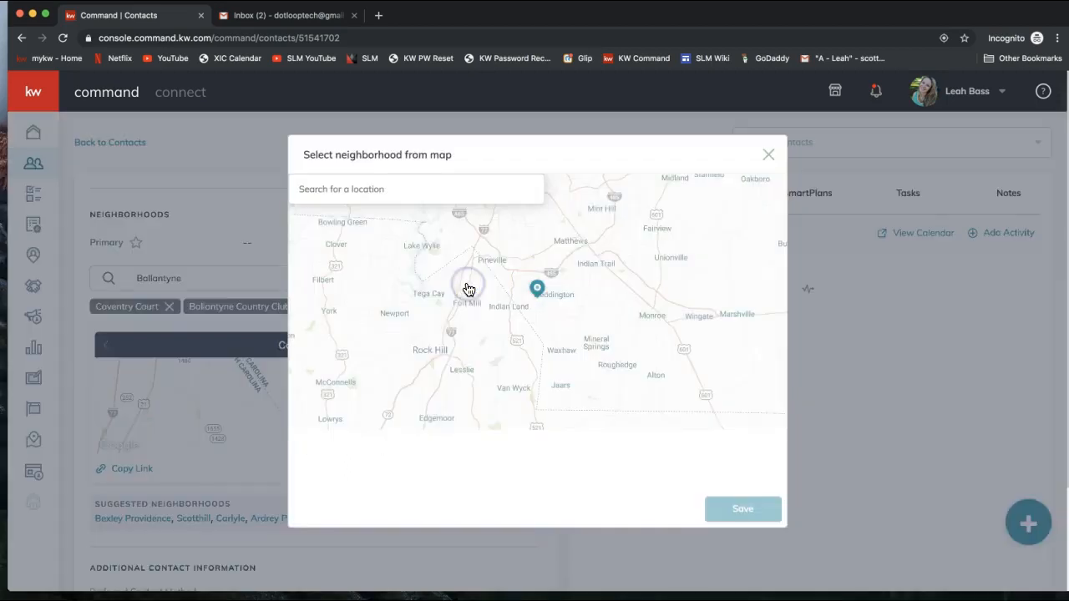
click(540, 312)
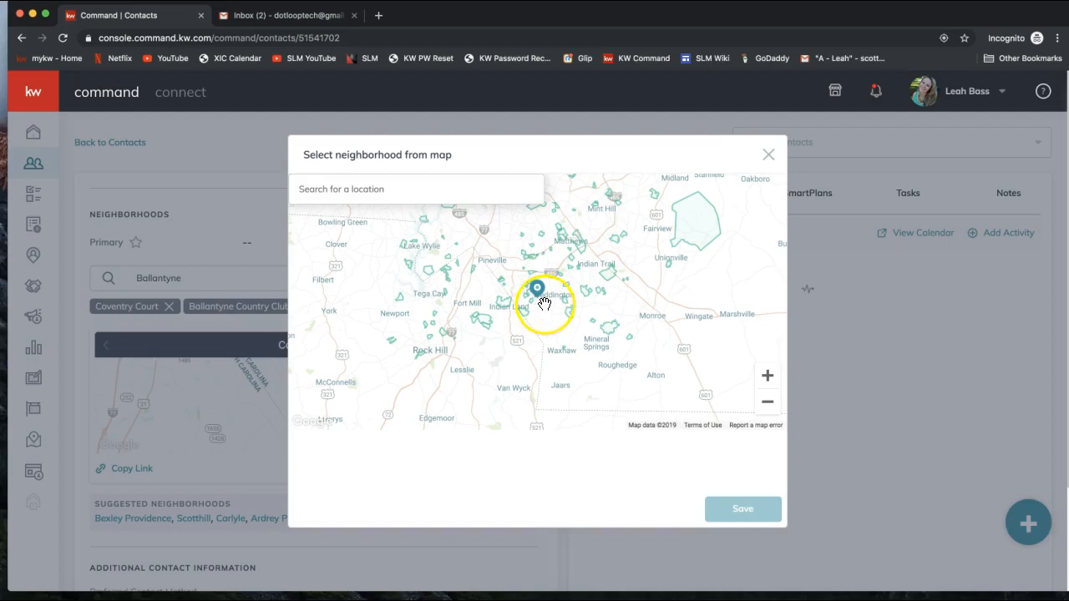
click(767, 377)
click(766, 377)
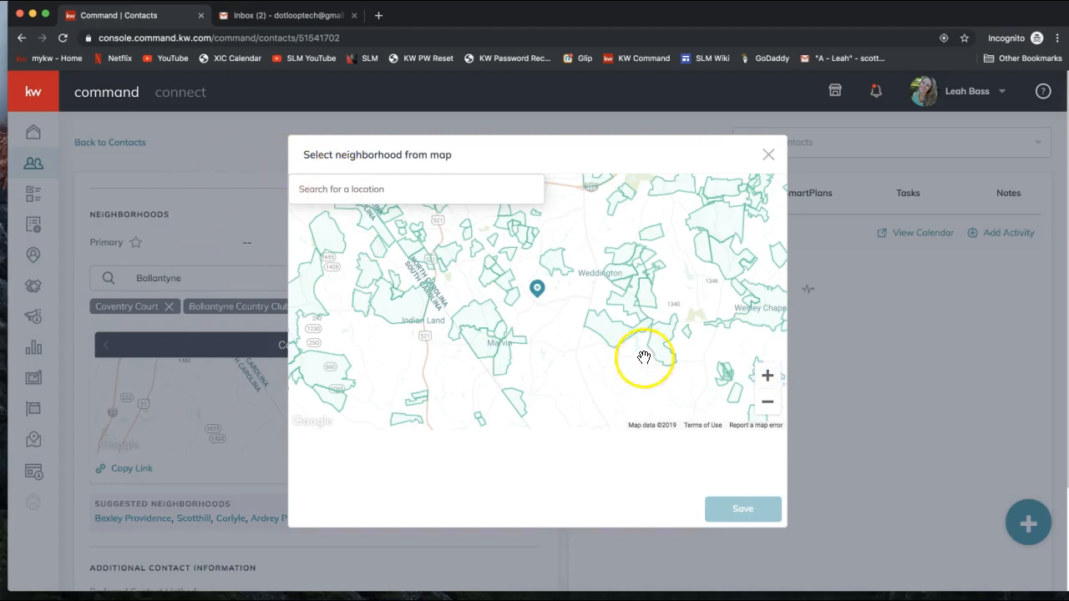
click(767, 377)
click(767, 378)
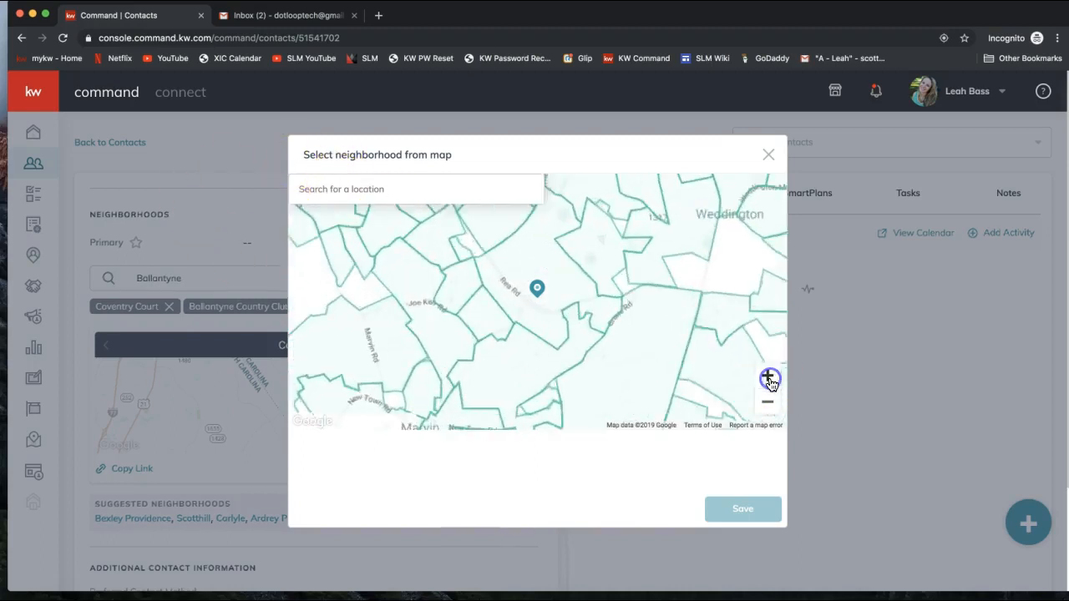
drag(612, 267, 610, 343)
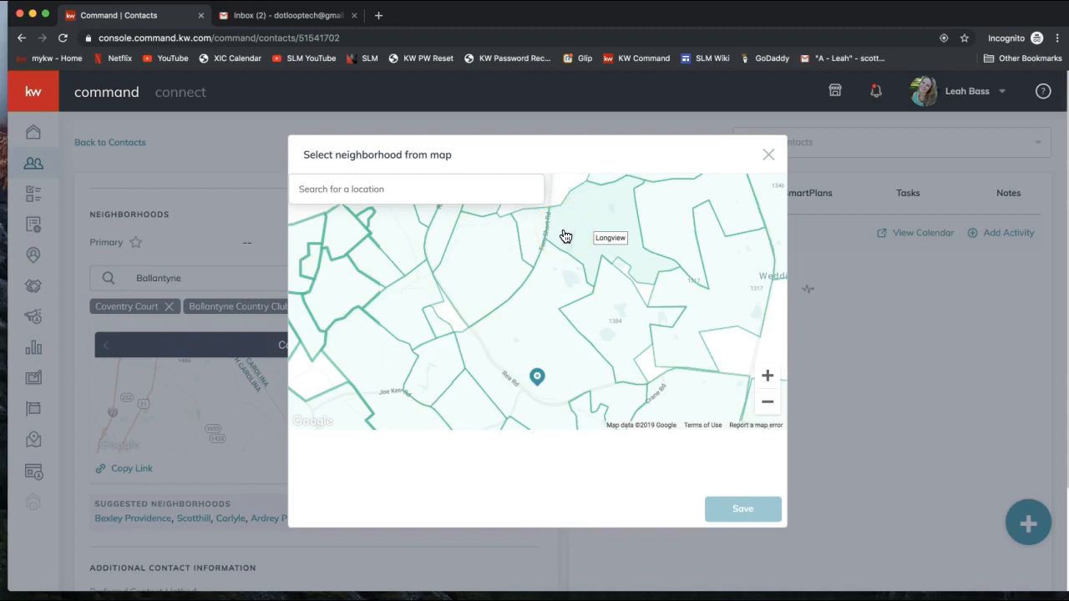
Step: Select Longview, Walden at Providence, Somerset and Hunter Oaks on the map and save them
click(589, 228)
click(603, 240)
click(594, 219)
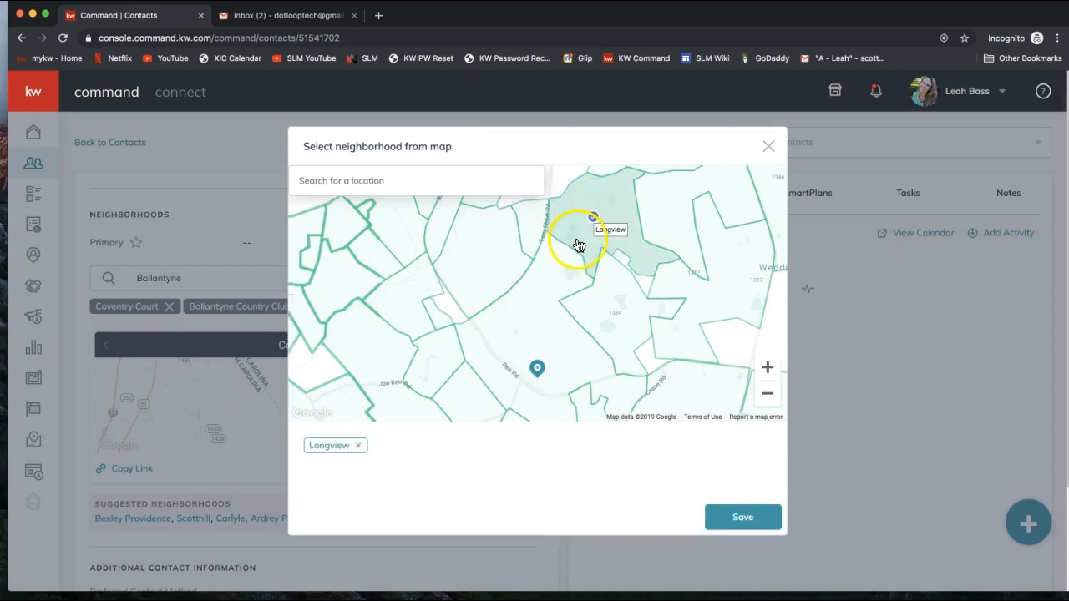
click(613, 314)
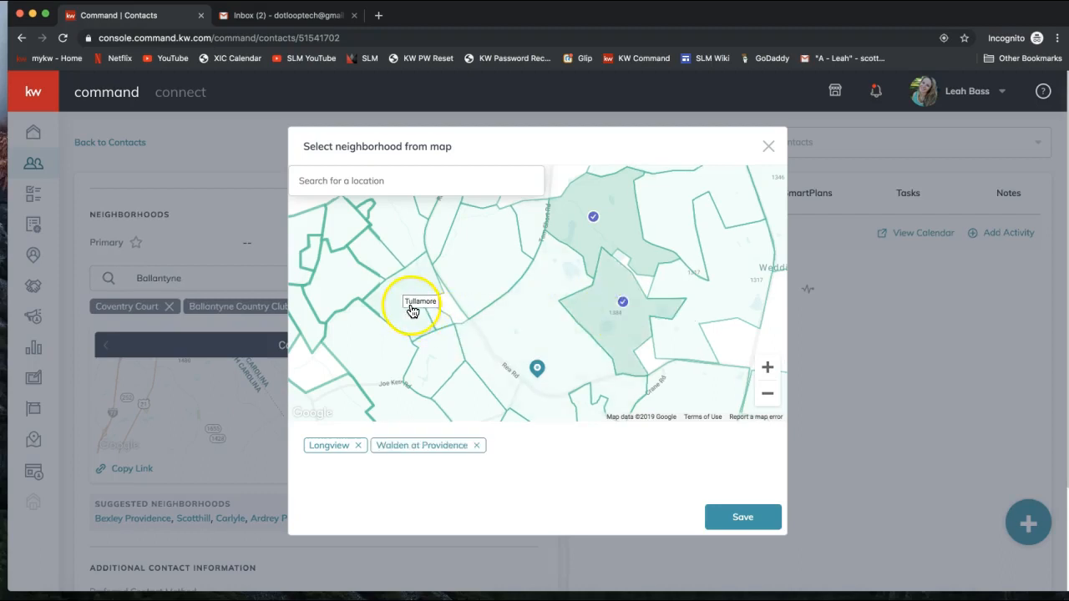
click(484, 259)
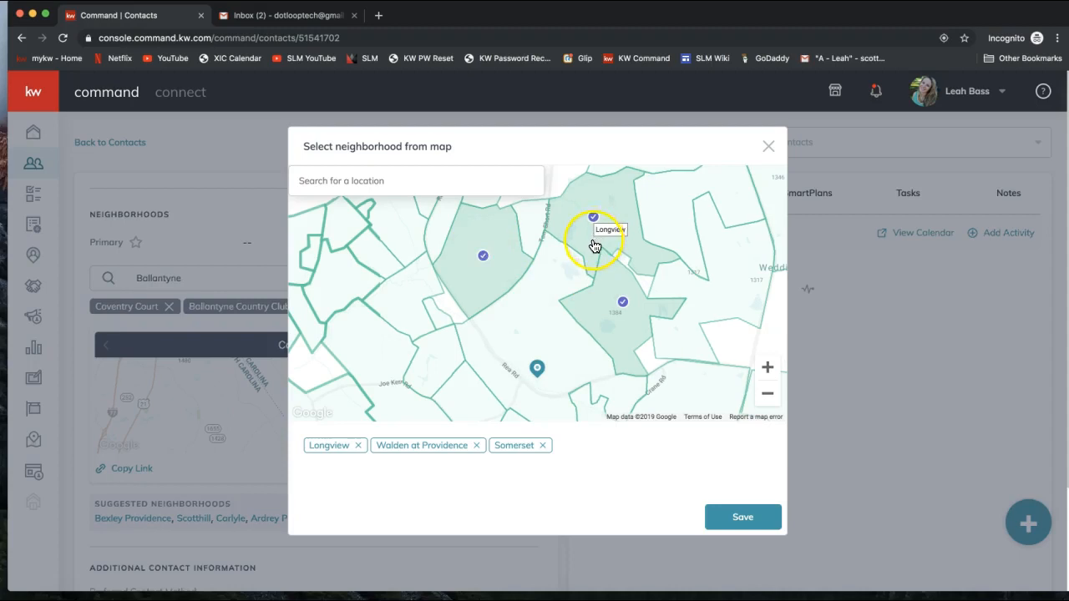
click(556, 275)
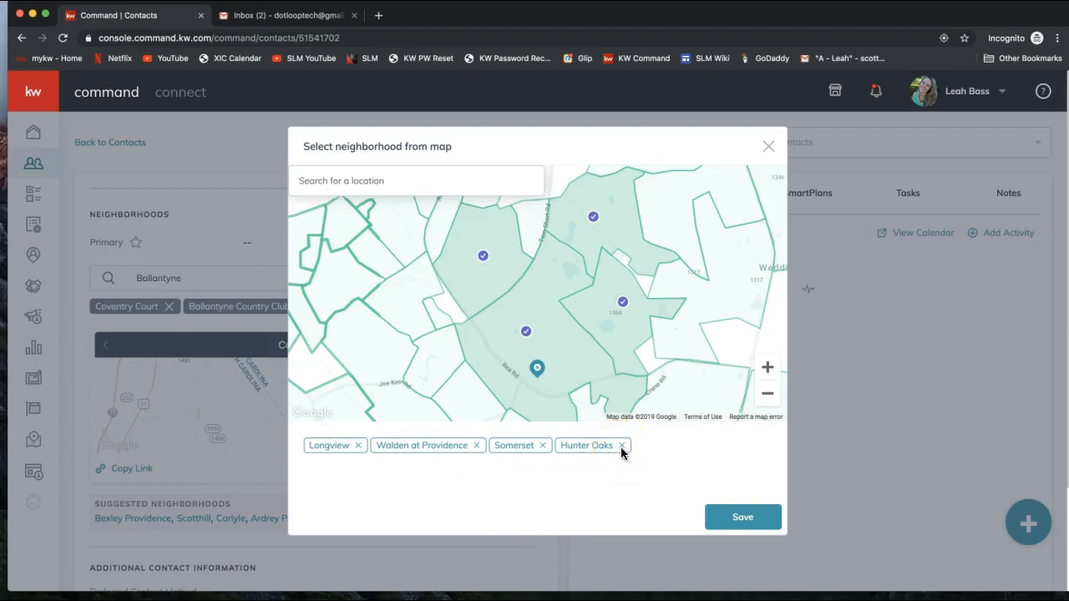
click(746, 518)
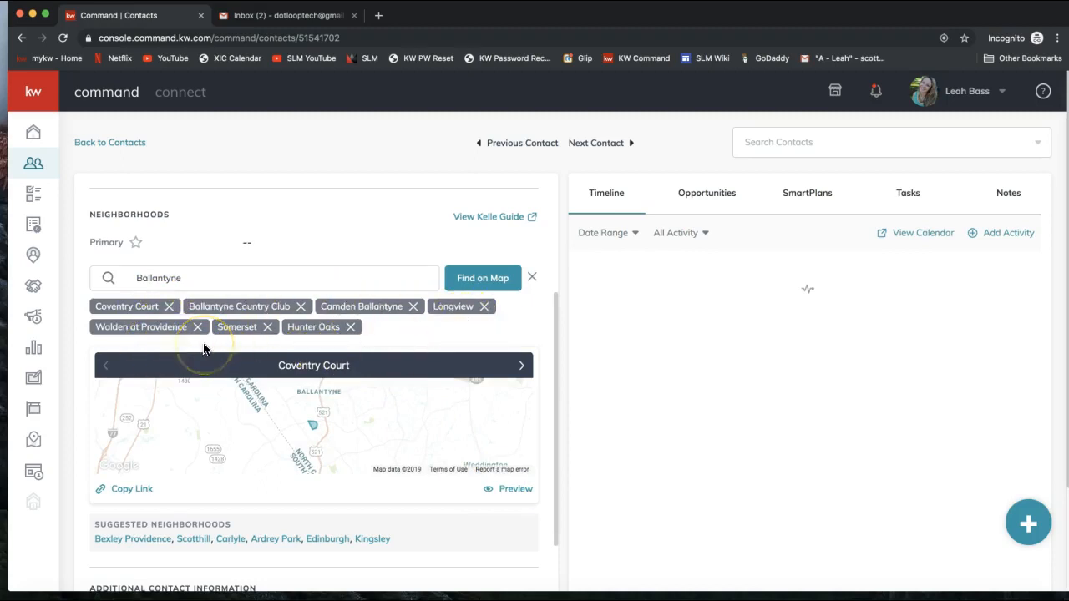
scroll(203, 349, down, 1)
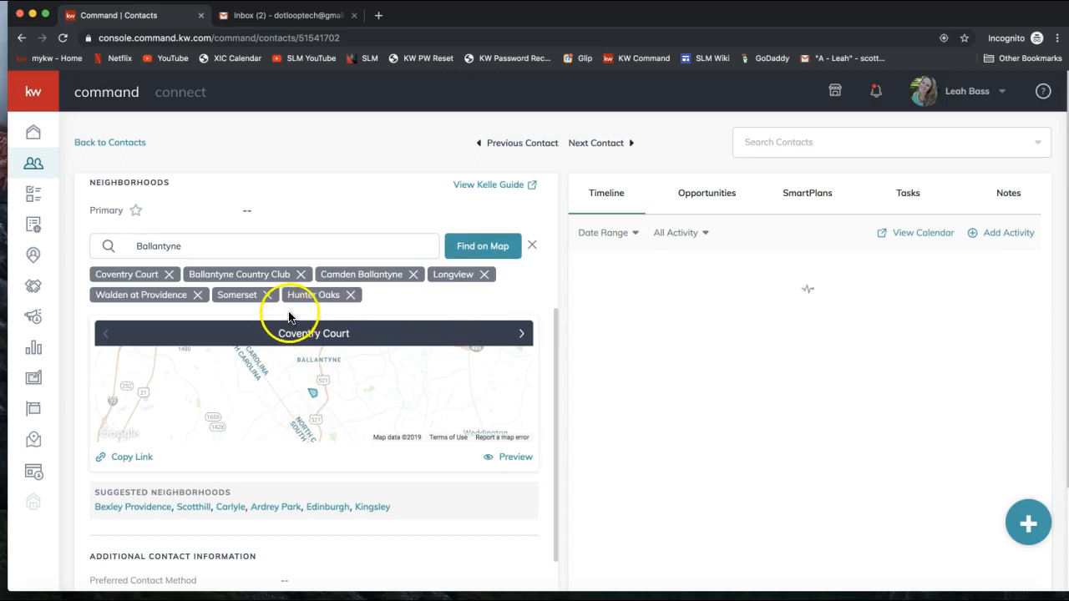
Step: Preview the contact's neighborhood snapshot site in a new tab
click(513, 465)
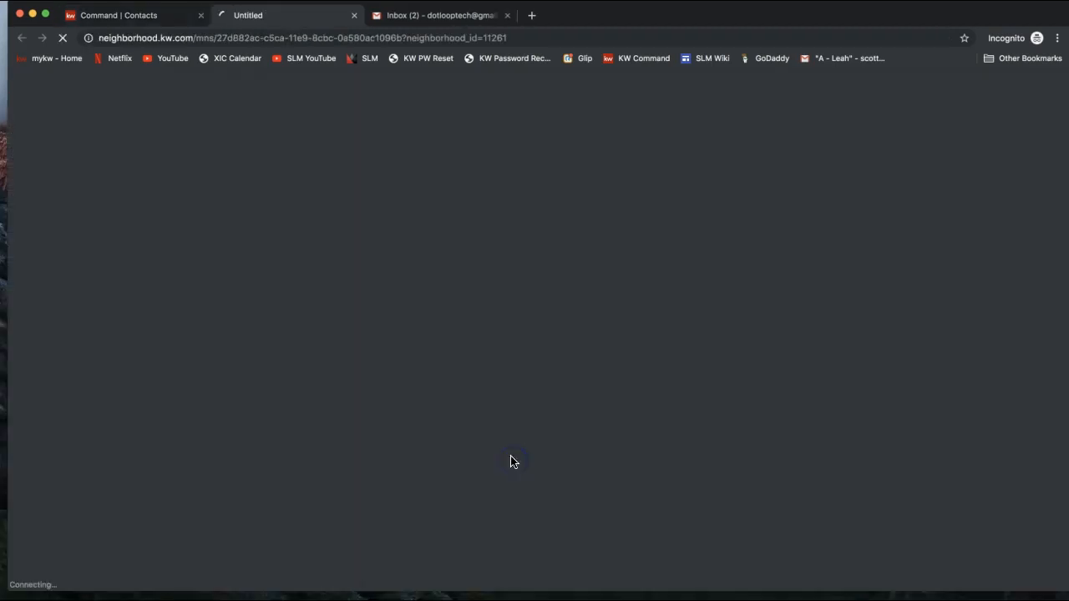
click(167, 24)
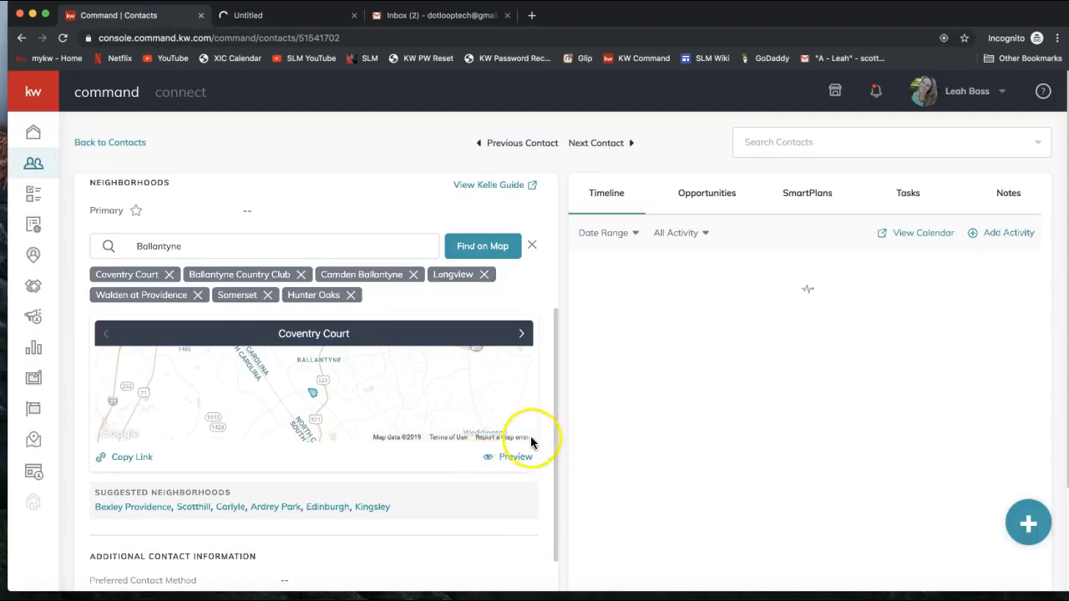
click(310, 18)
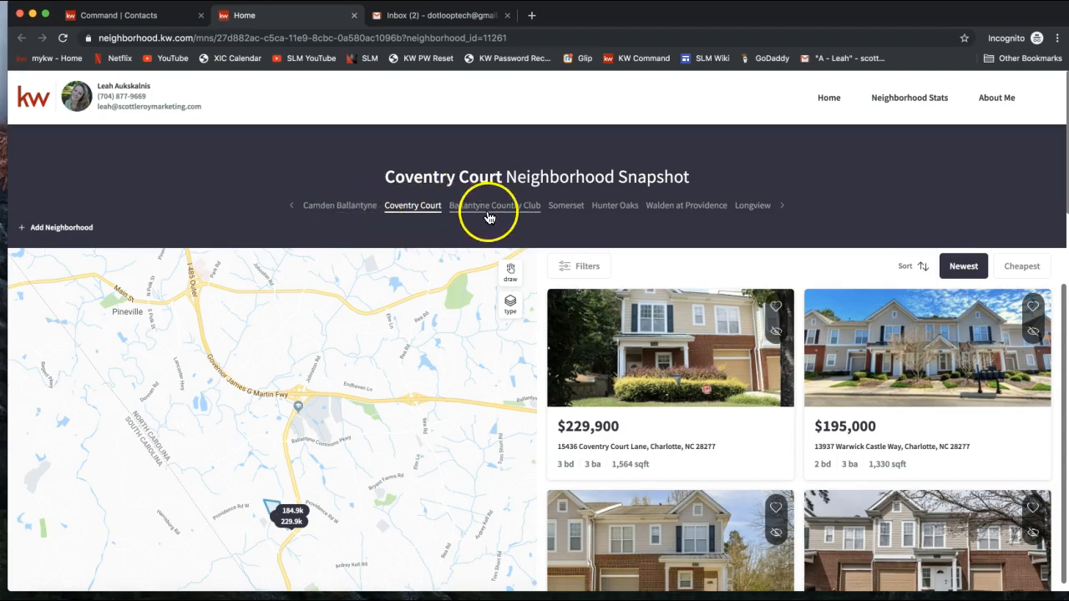
Step: View the Walden at Providence snapshot and zoom its map in on the listings
click(666, 215)
click(661, 214)
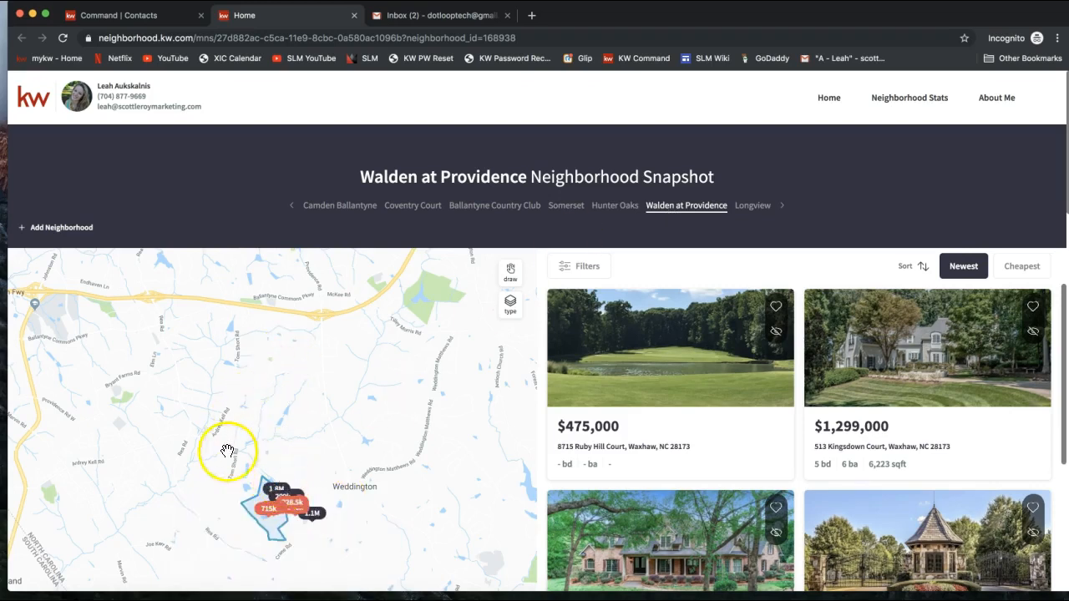
double_click(270, 535)
double_click(270, 500)
mouse_move(214, 473)
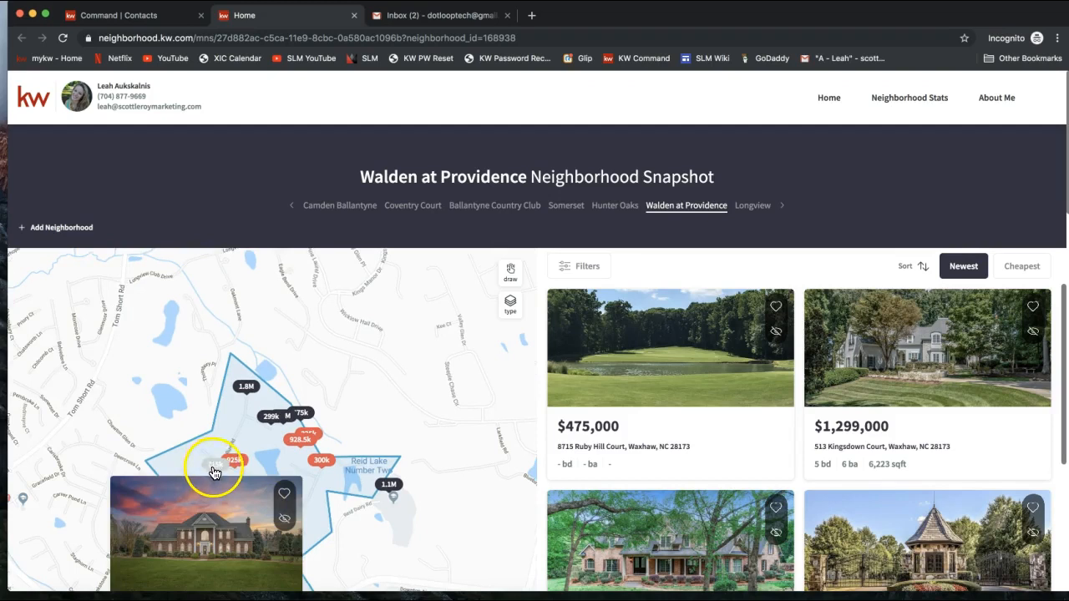
mouse_move(250, 393)
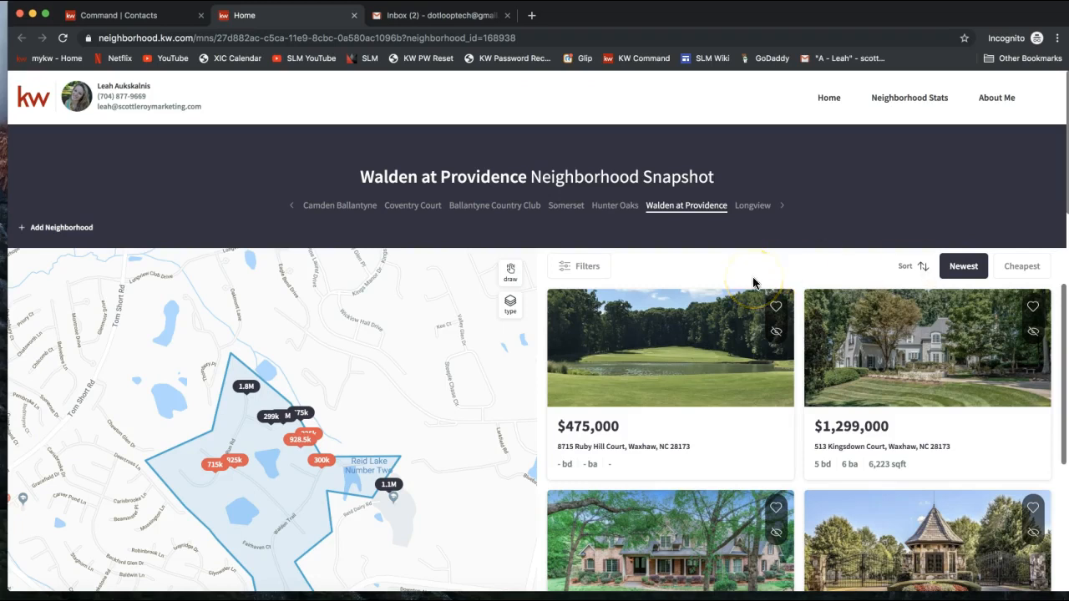
Step: Freehand-draw a search area near Weddington so only listings inside it show ($800,692, $174,500, $400,000)
click(594, 268)
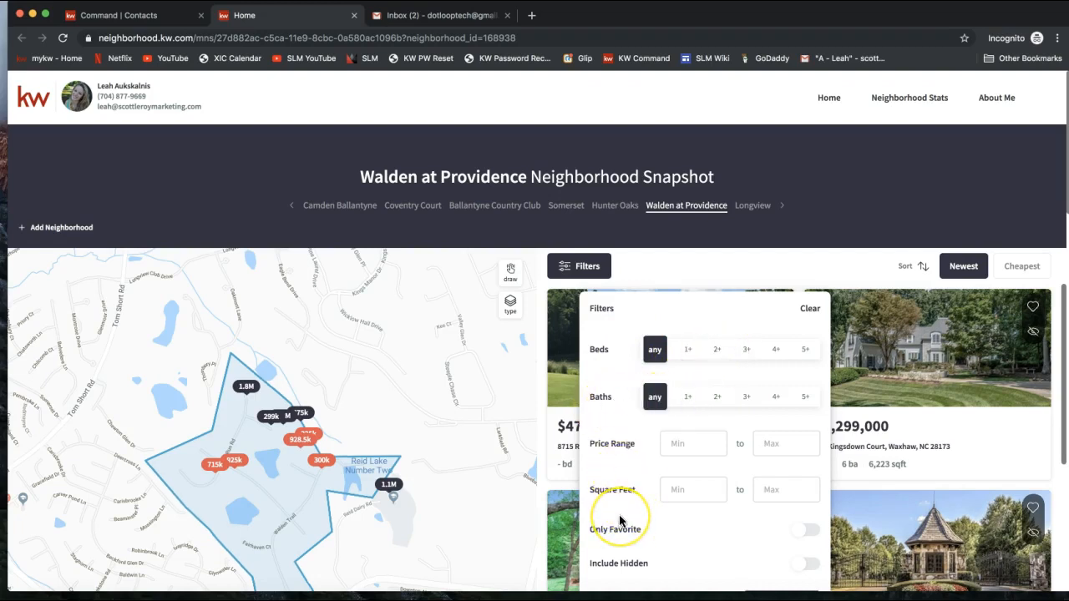
scroll(623, 496, down, 2)
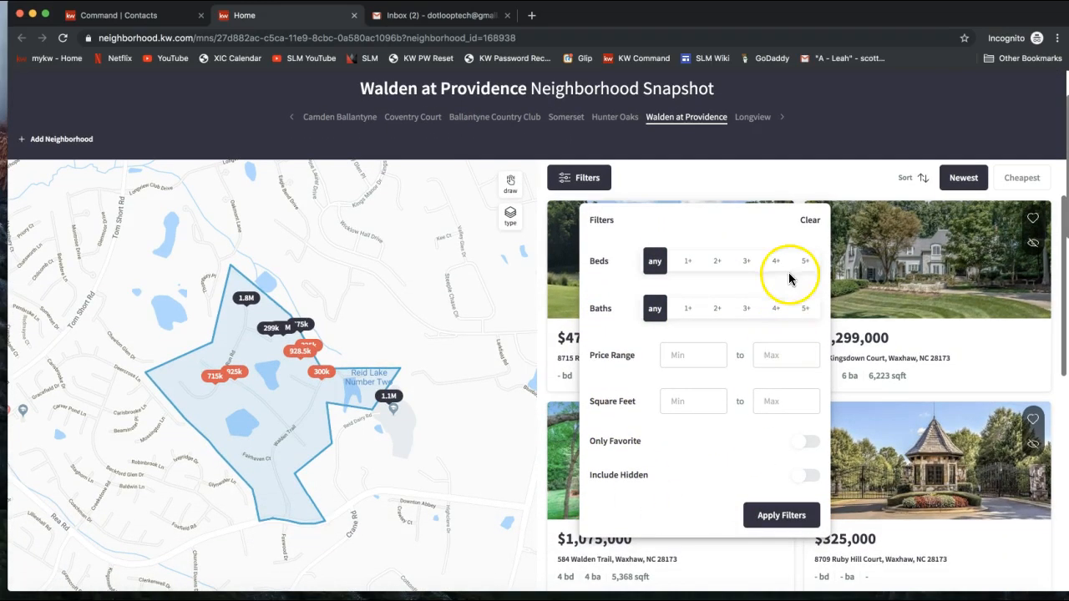
click(735, 174)
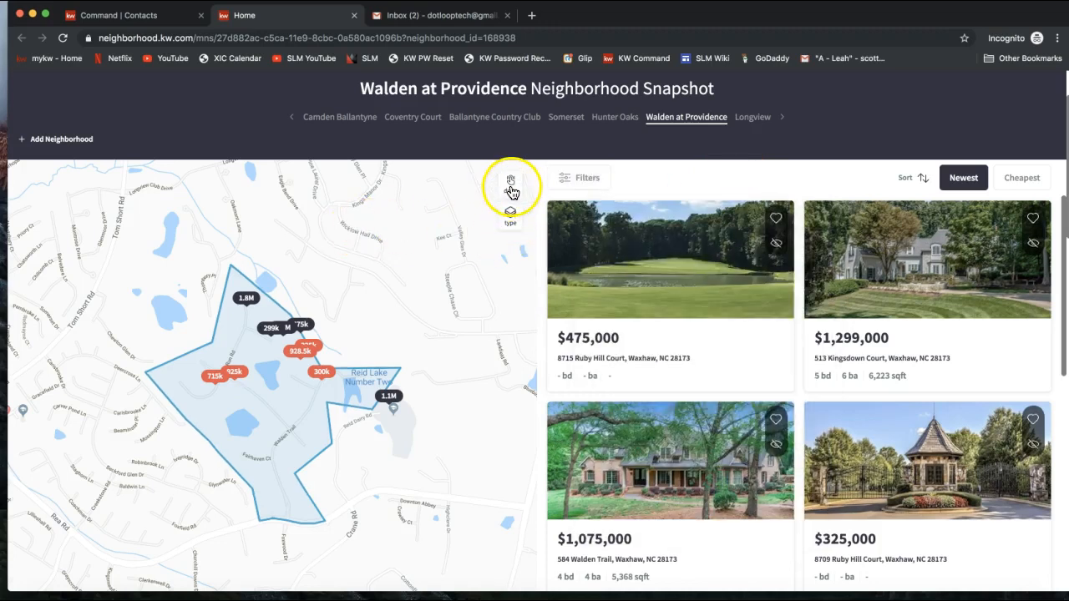
click(510, 187)
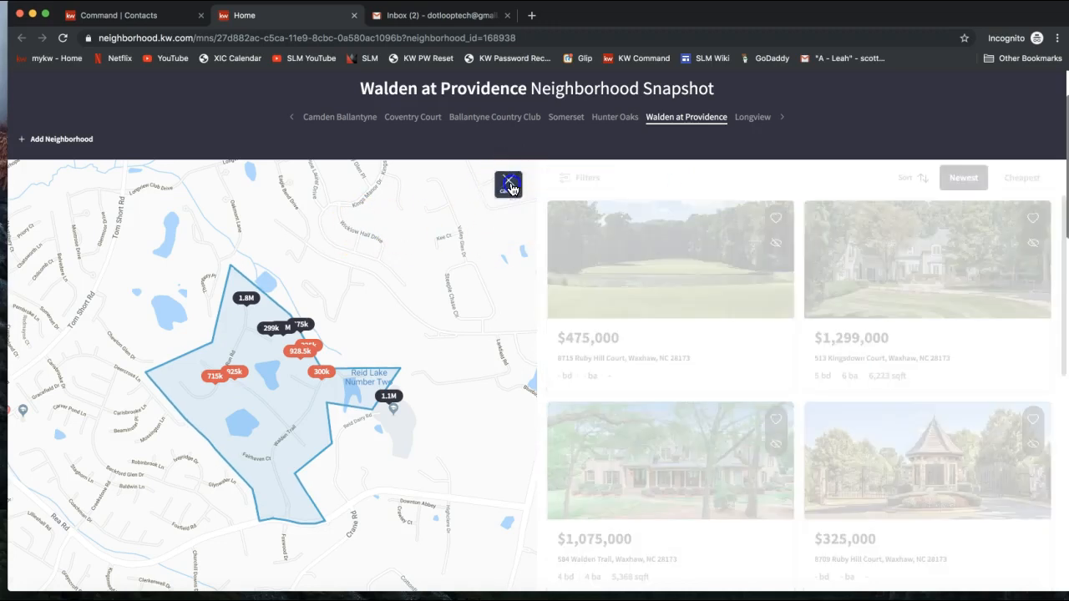
mouse_move(210, 239)
mouse_down()
mouse_move(121, 339)
mouse_move(158, 496)
mouse_move(410, 543)
mouse_move(440, 298)
mouse_move(312, 247)
mouse_move(209, 239)
mouse_up()
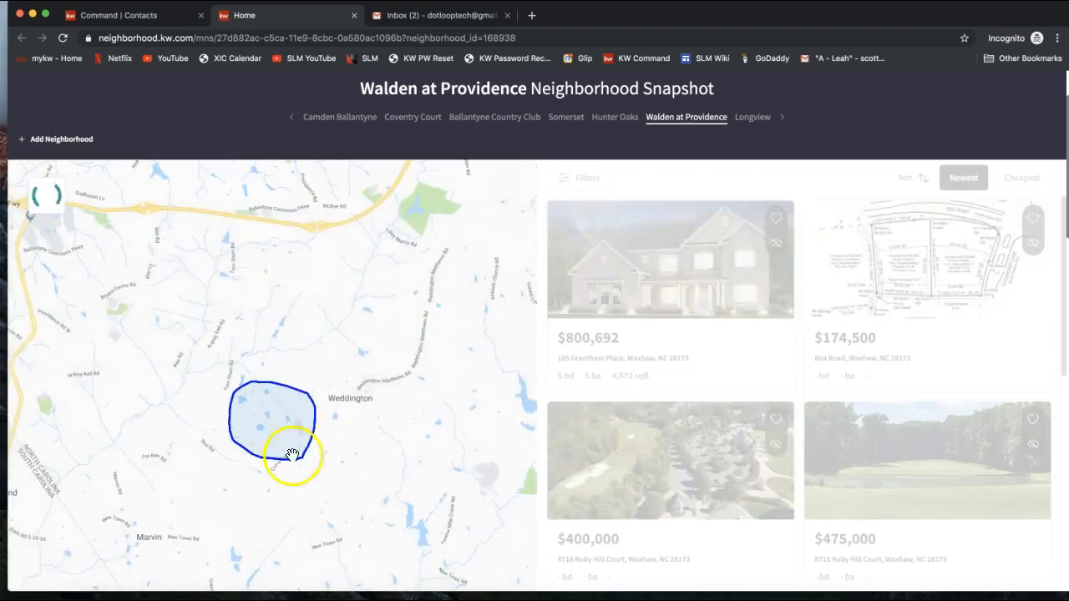
click(281, 390)
click(328, 264)
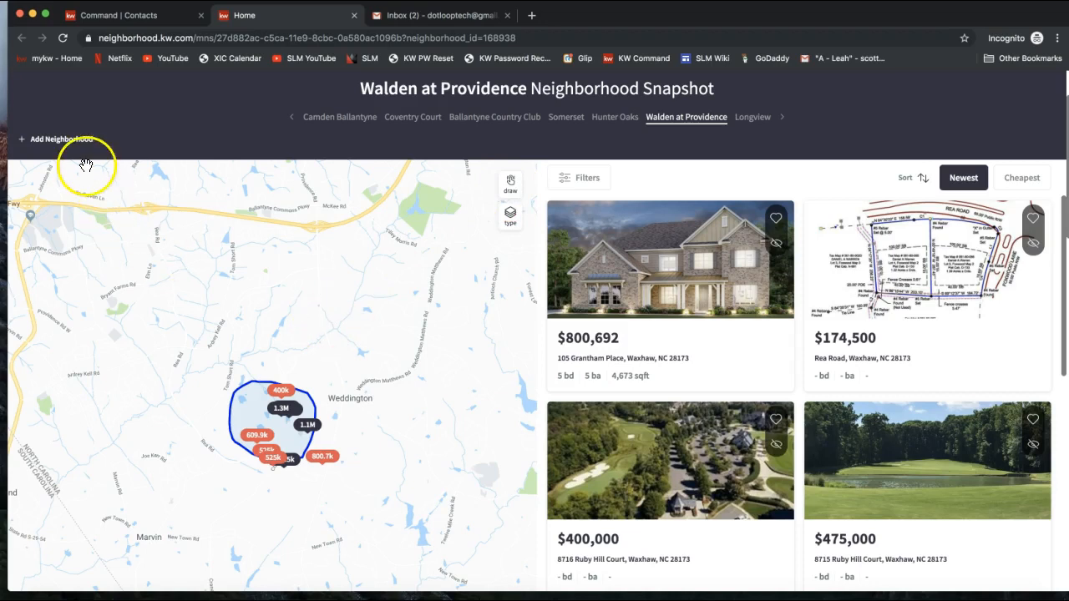
scroll(85, 165, up, 2)
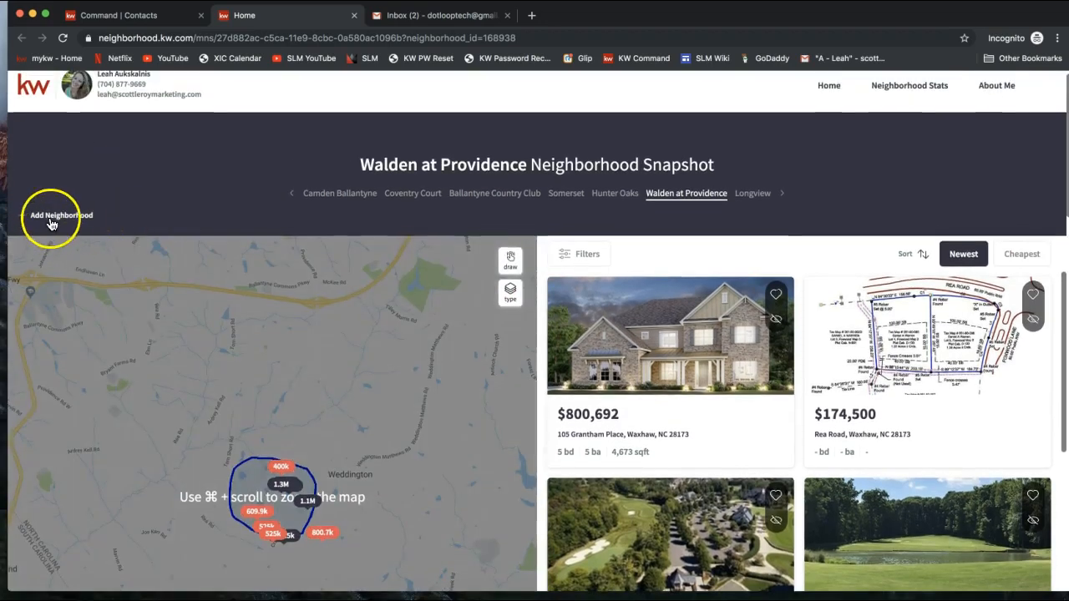
Step: Return to the snapshot site's home page through the agent header
scroll(33, 219, up, 1)
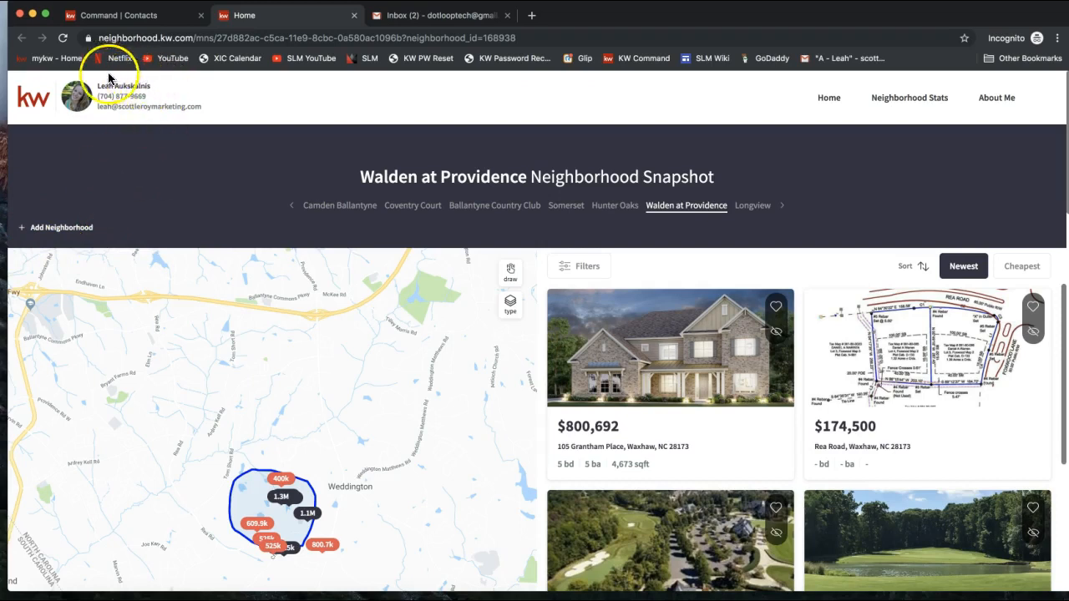
drag(95, 80, 205, 114)
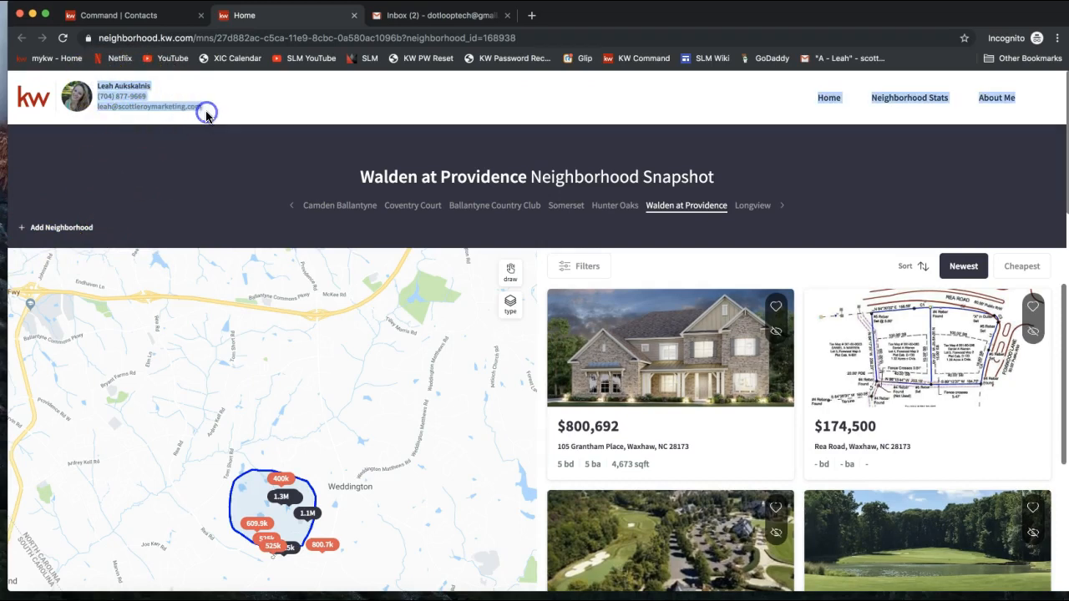
click(200, 109)
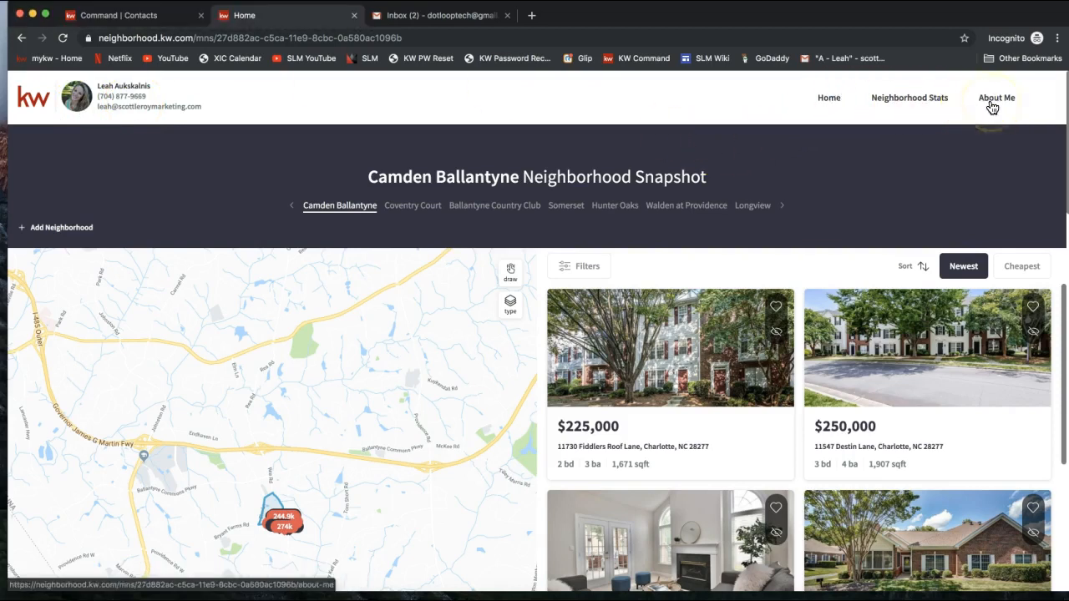
click(901, 109)
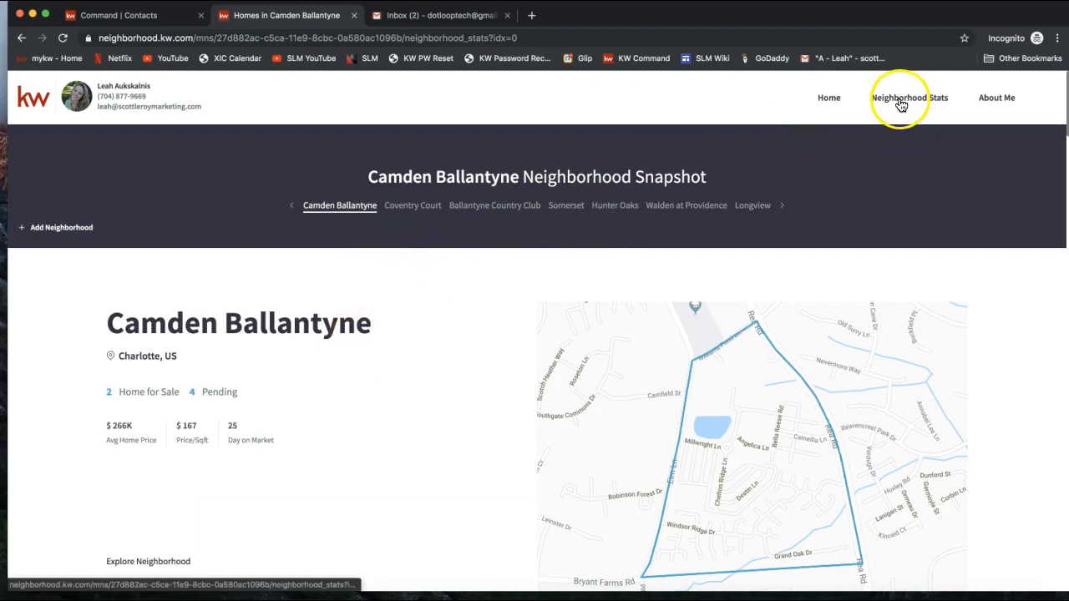
scroll(239, 430, down, 2)
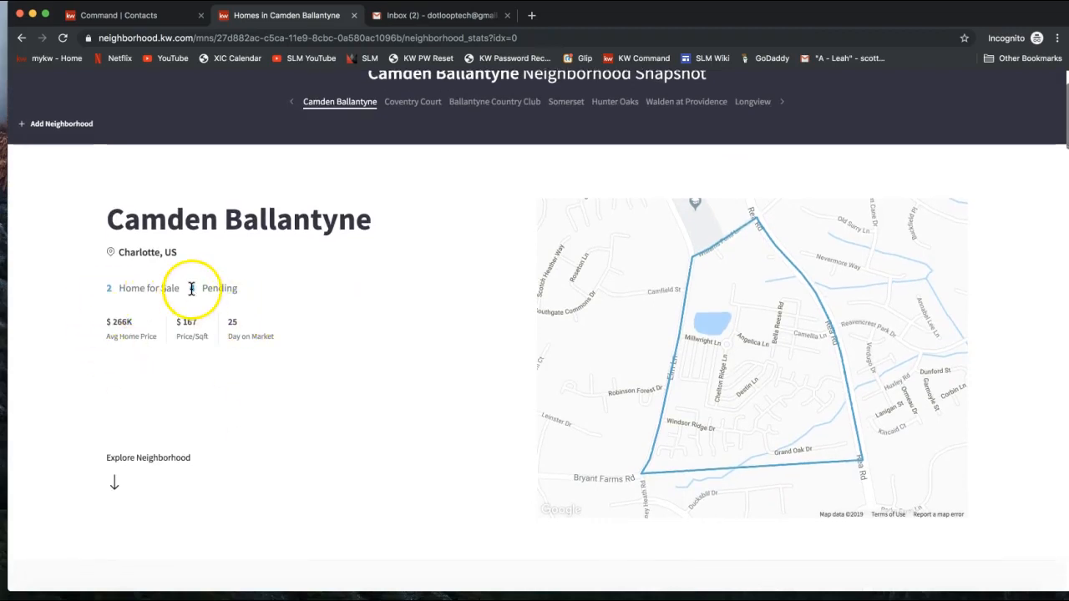
scroll(125, 372, down, 1)
click(107, 267)
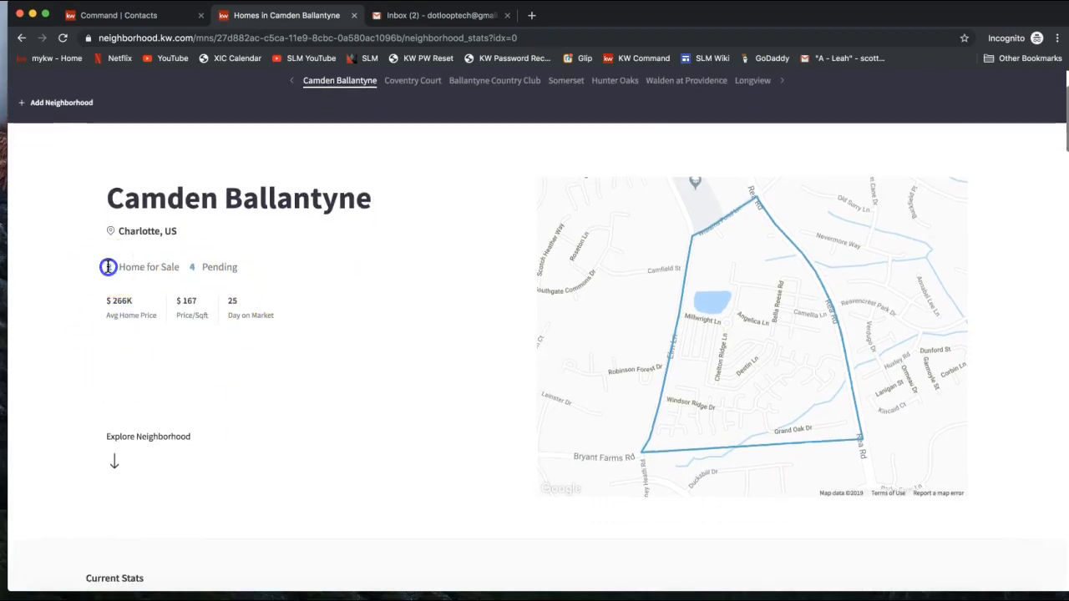
drag(104, 305, 138, 304)
click(135, 317)
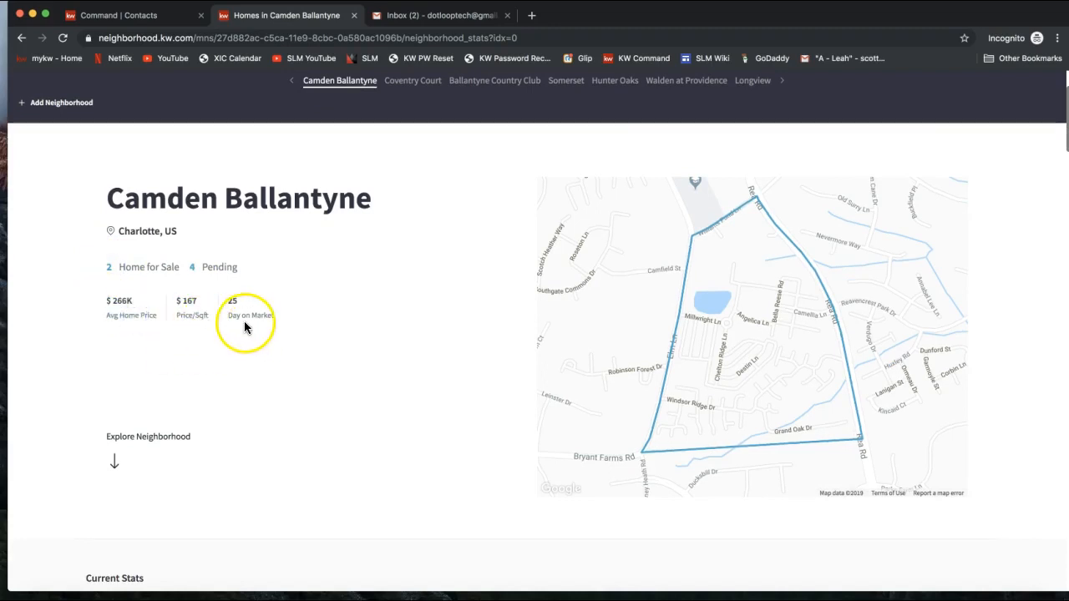
Step: Scroll past Sold Stats (3 recently sold) down to the Transit & Commute section
scroll(242, 325, down, 3)
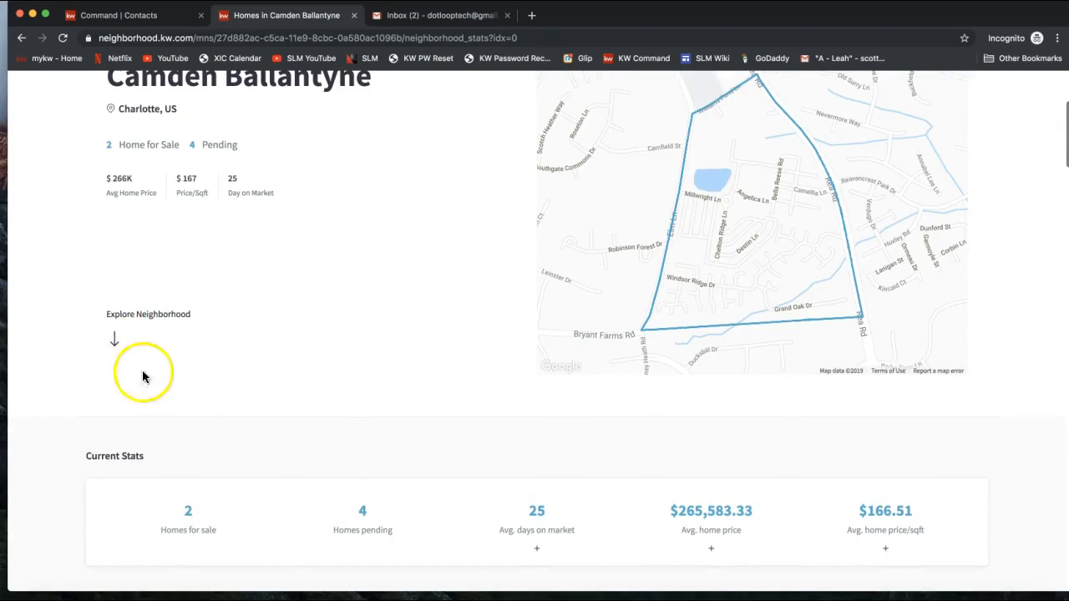
scroll(221, 334, down, 4)
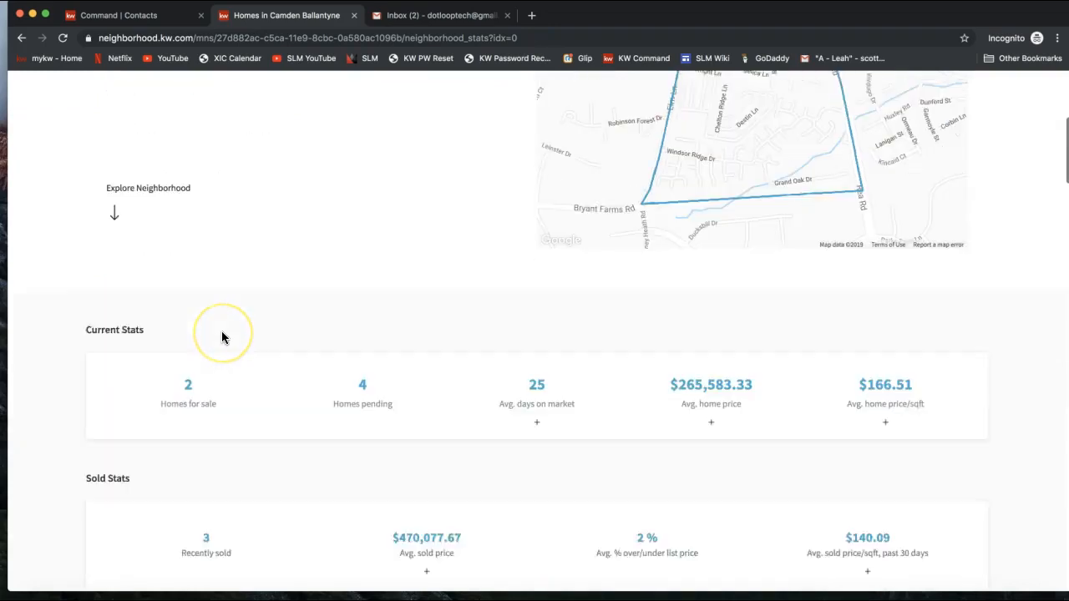
scroll(221, 336, down, 3)
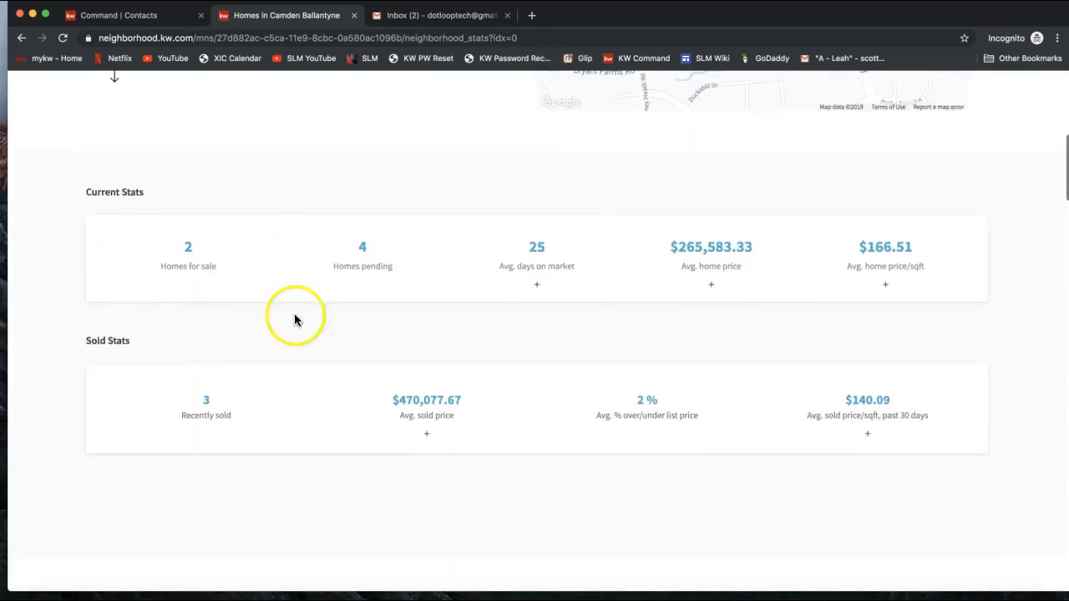
scroll(521, 446, down, 3)
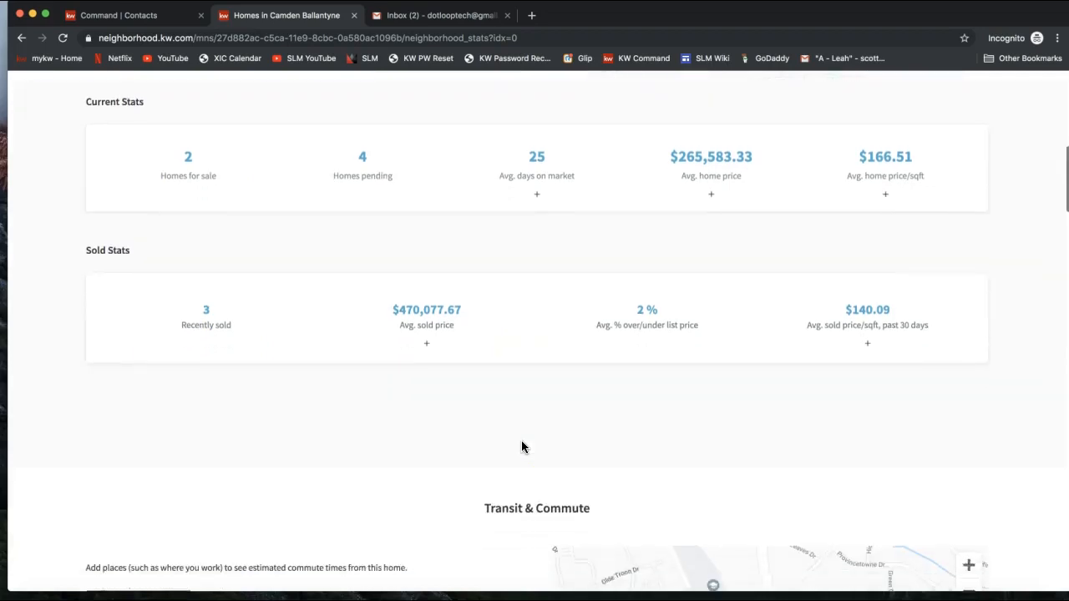
scroll(521, 447, down, 6)
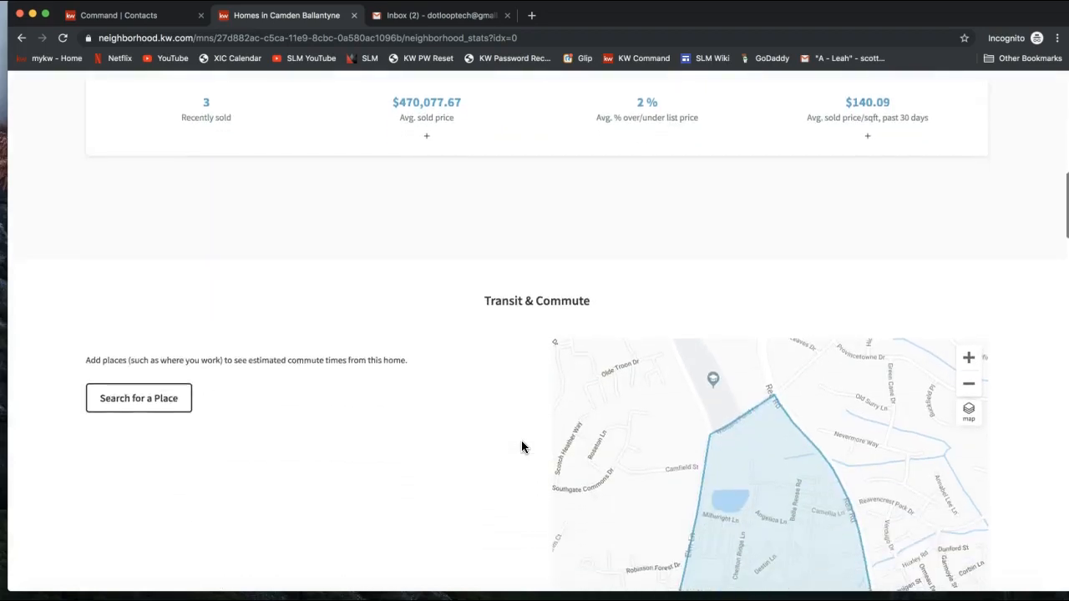
scroll(521, 447, down, 2)
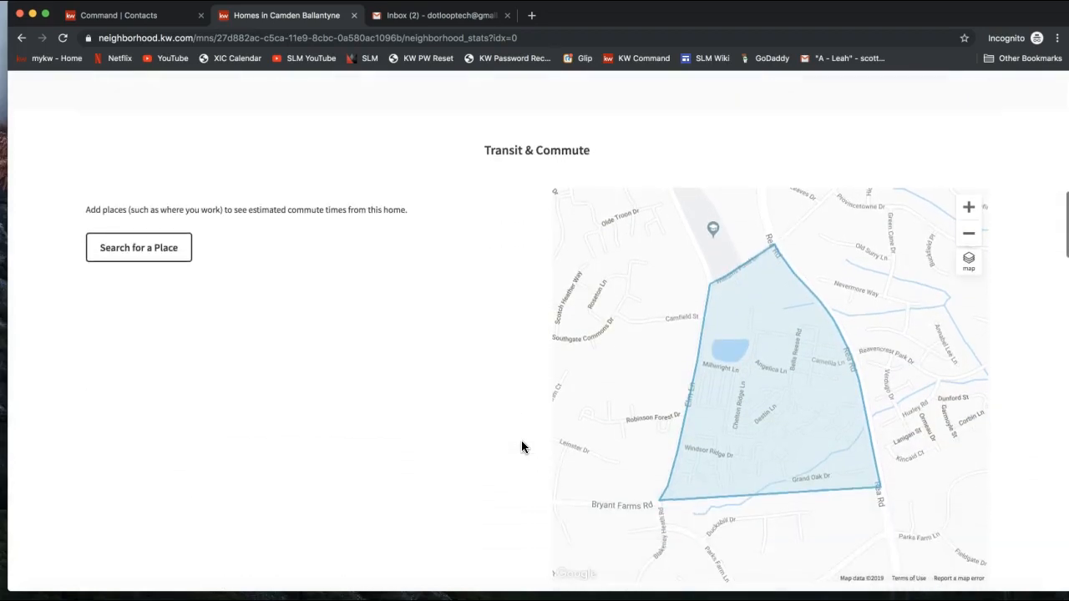
scroll(521, 447, down, 1)
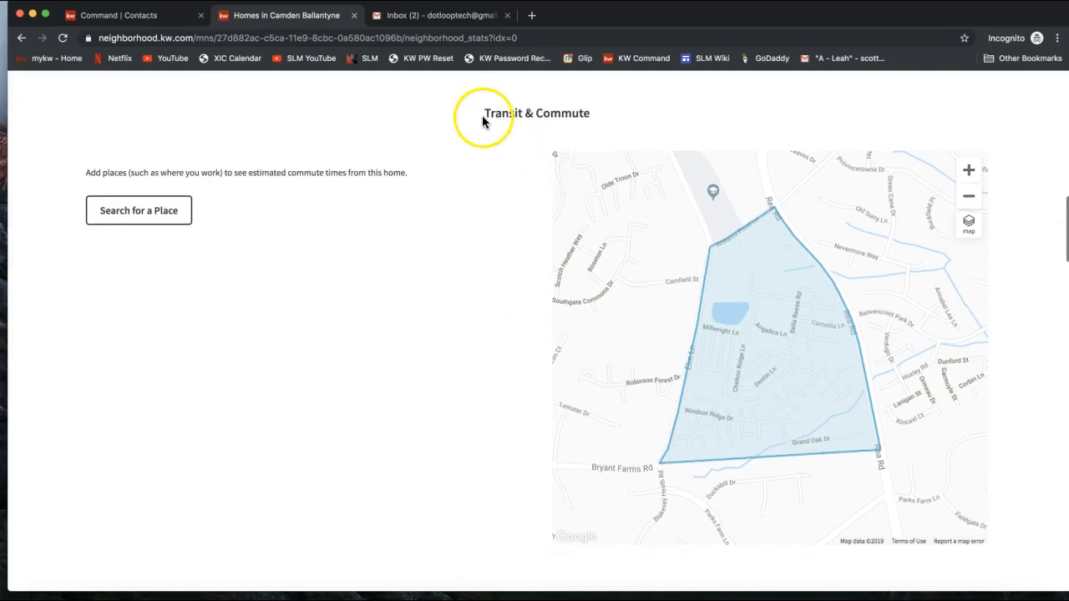
drag(483, 115, 589, 117)
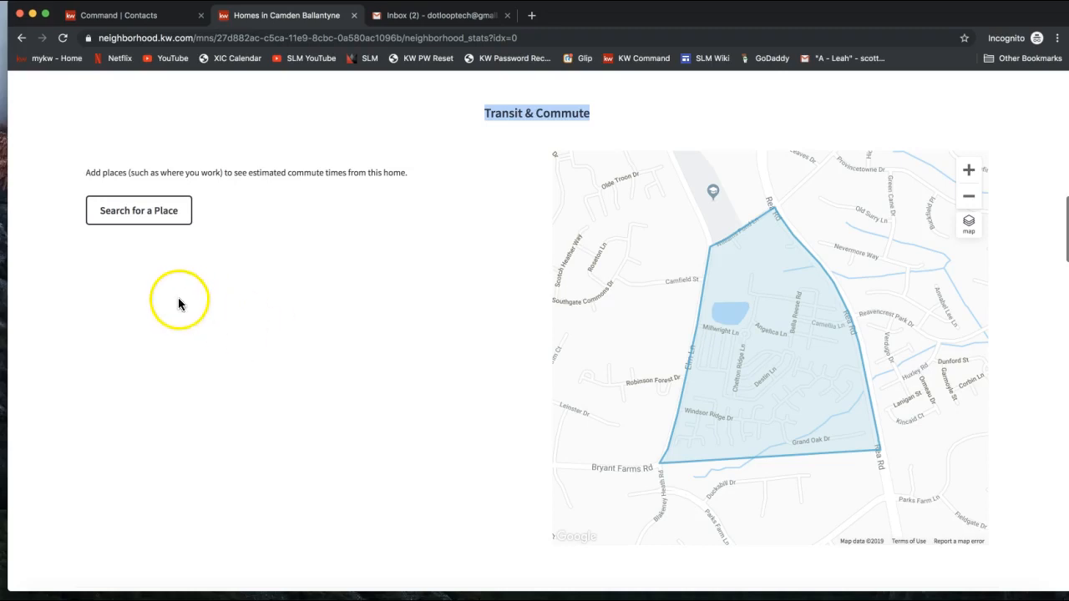
click(138, 219)
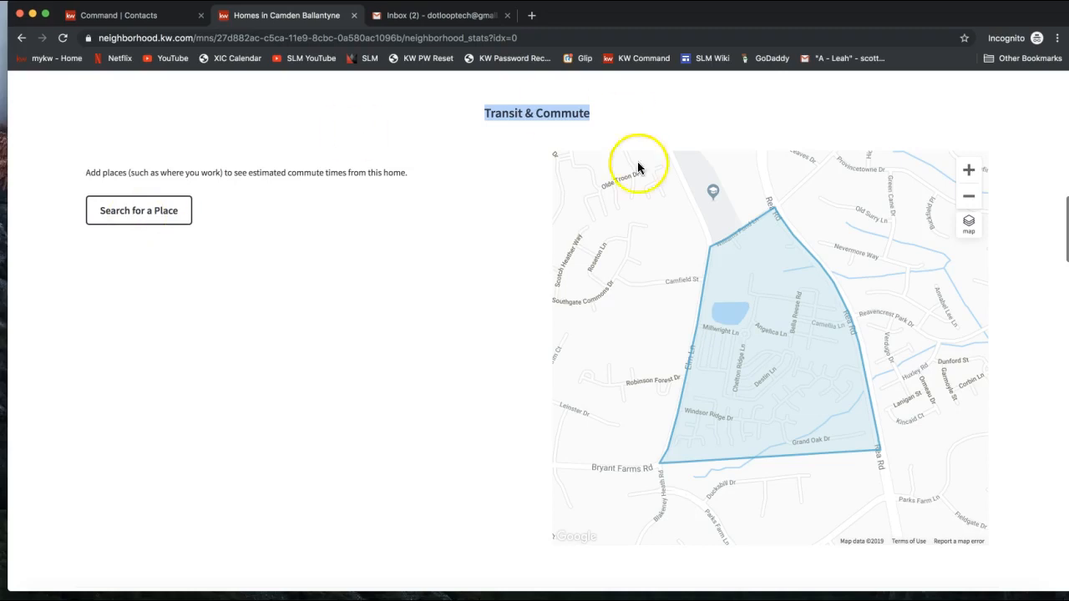
scroll(381, 351, down, 5)
scroll(381, 351, down, 4)
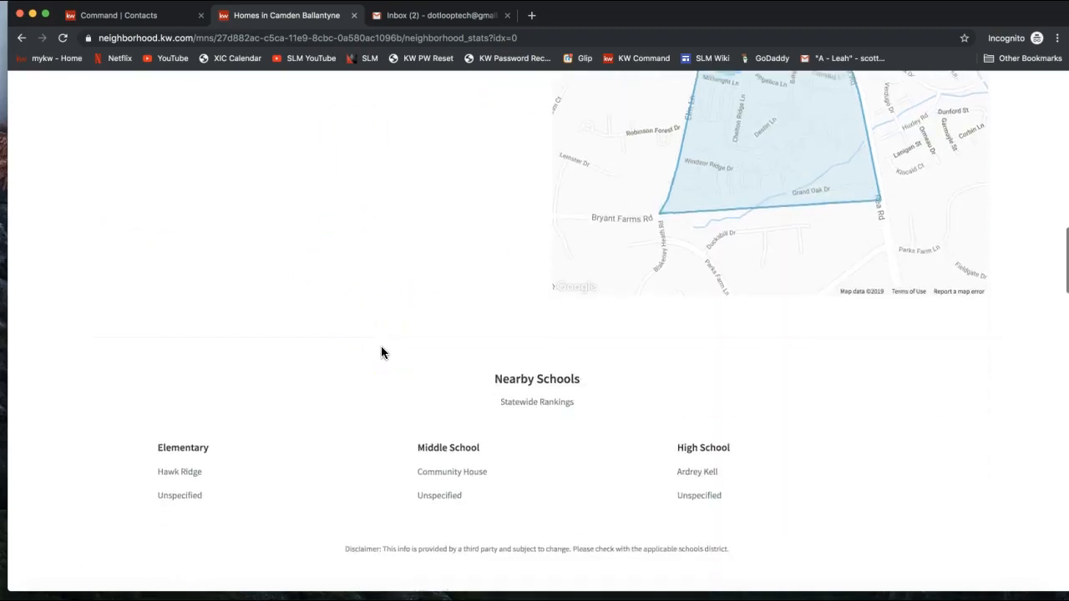
Step: Review Nearby Schools and the Places highlights, led by Famous Toastery Ballantyne
click(517, 276)
drag(517, 275, 590, 276)
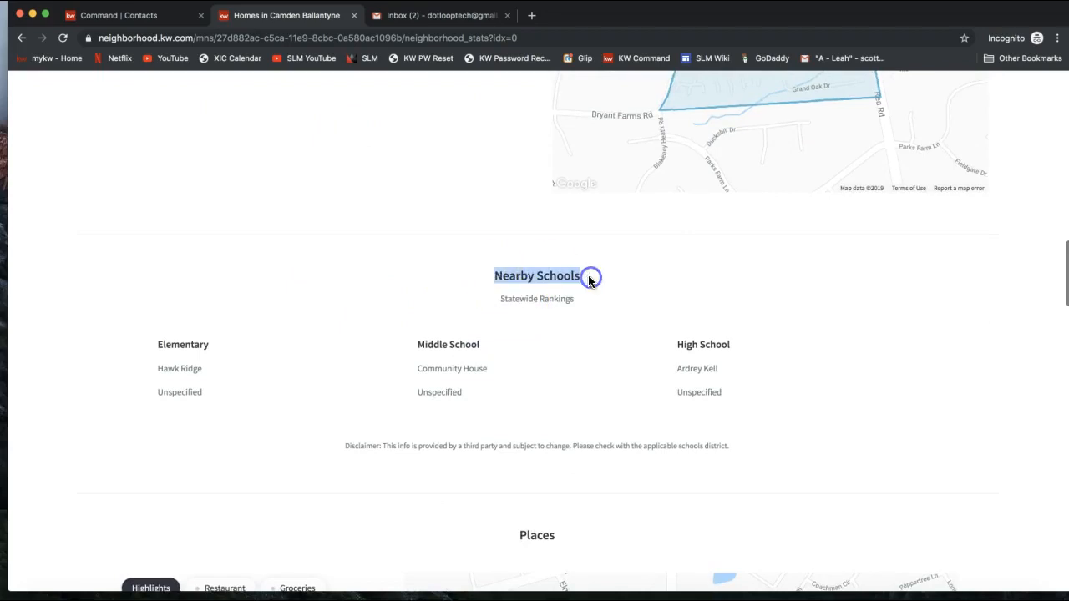
scroll(531, 397, down, 6)
scroll(532, 400, down, 2)
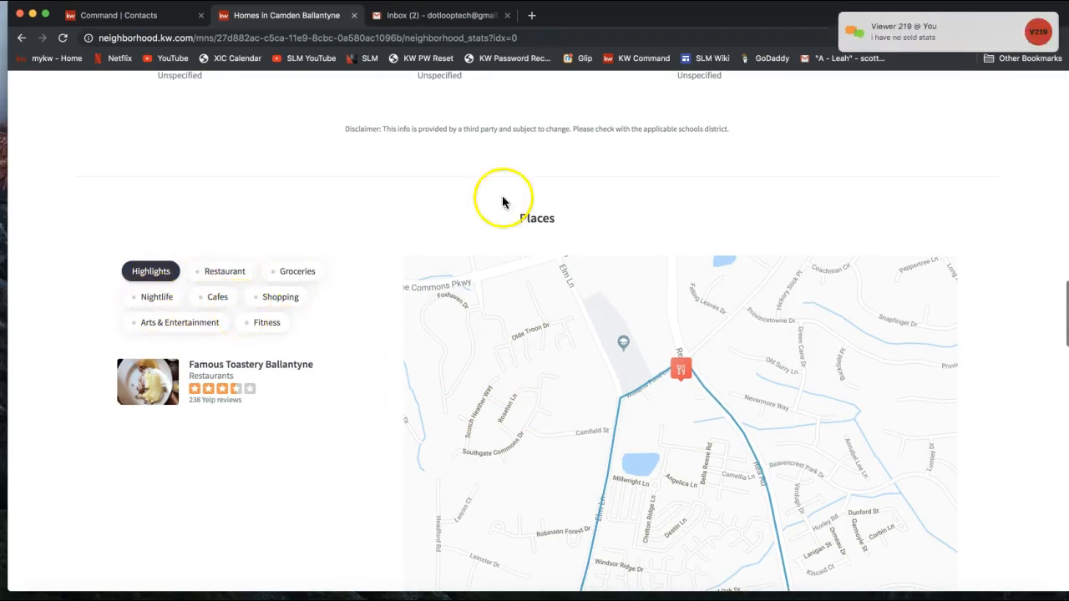
scroll(259, 367, up, 5)
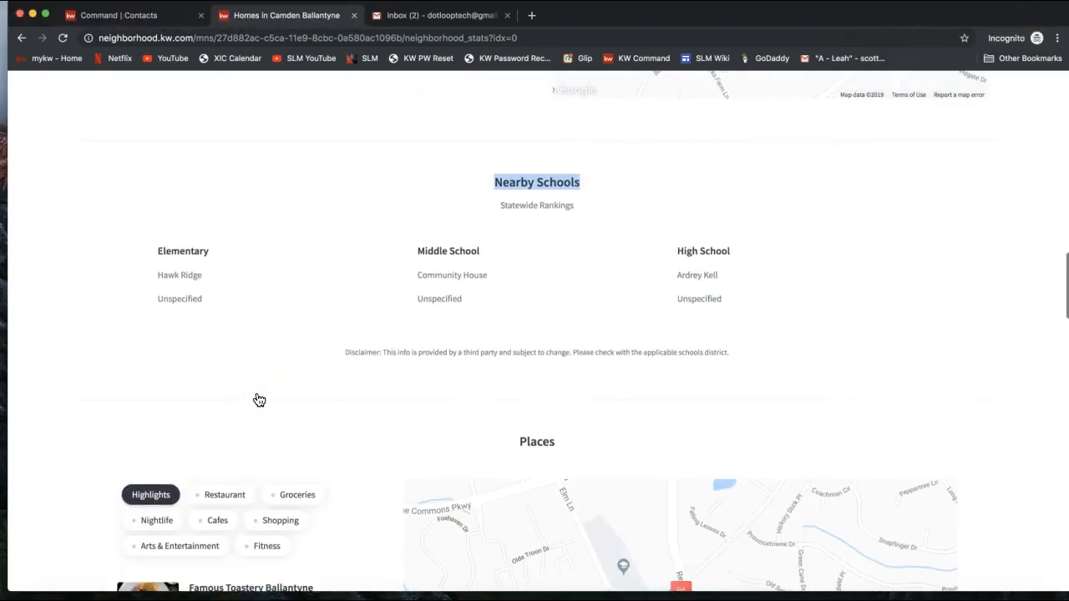
scroll(259, 399, down, 6)
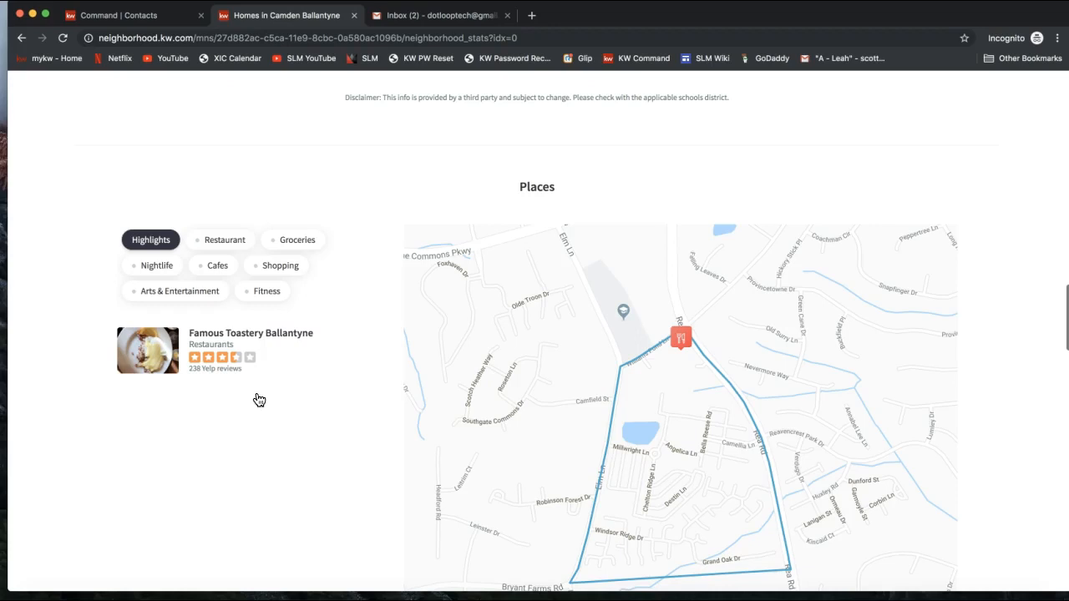
Step: Browse the Homes for Sale and Nearby Neighborhoods sections of the snapshot page
scroll(259, 400, down, 5)
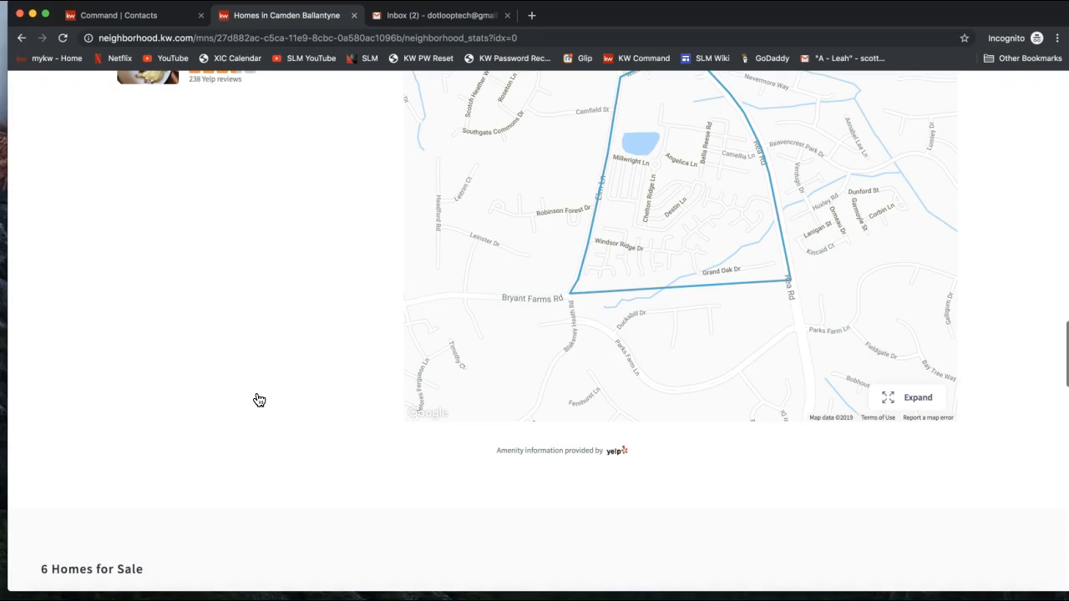
scroll(259, 400, down, 5)
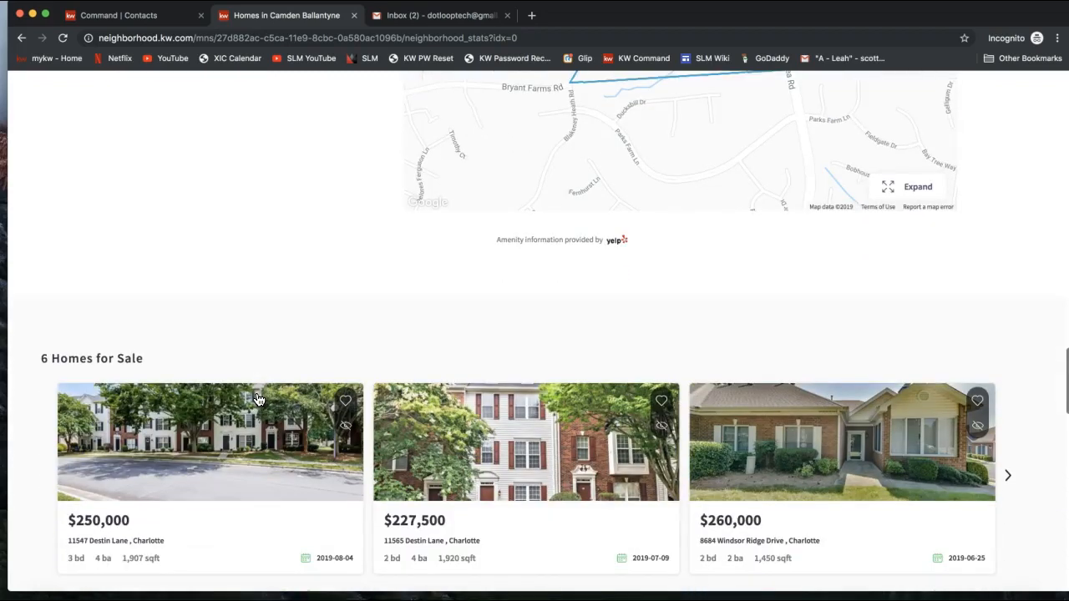
scroll(259, 400, up, 1)
scroll(259, 400, up, 2)
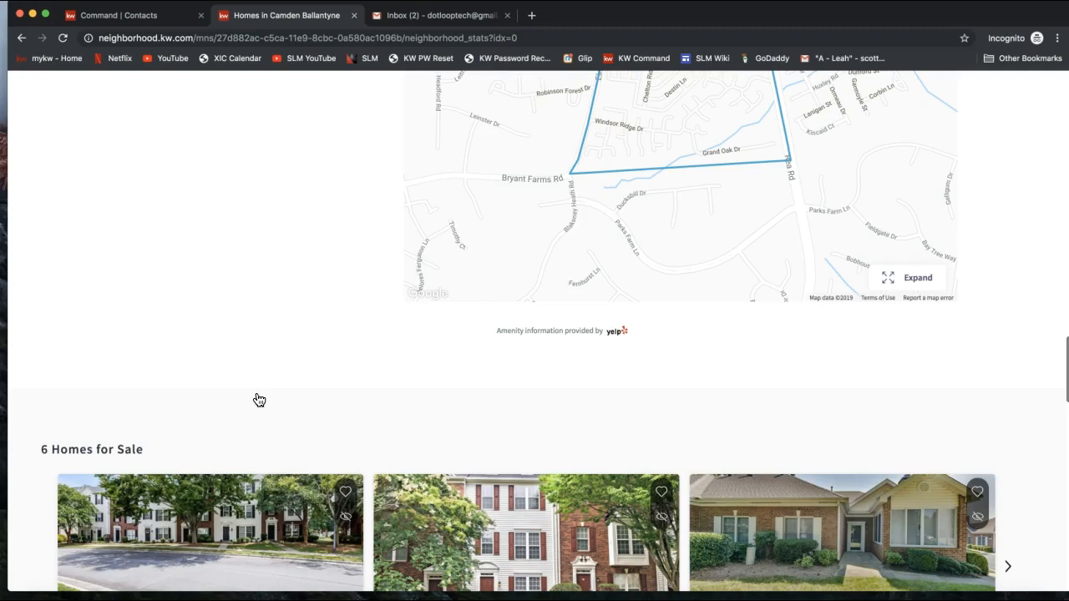
scroll(259, 400, down, 1)
scroll(308, 355, down, 2)
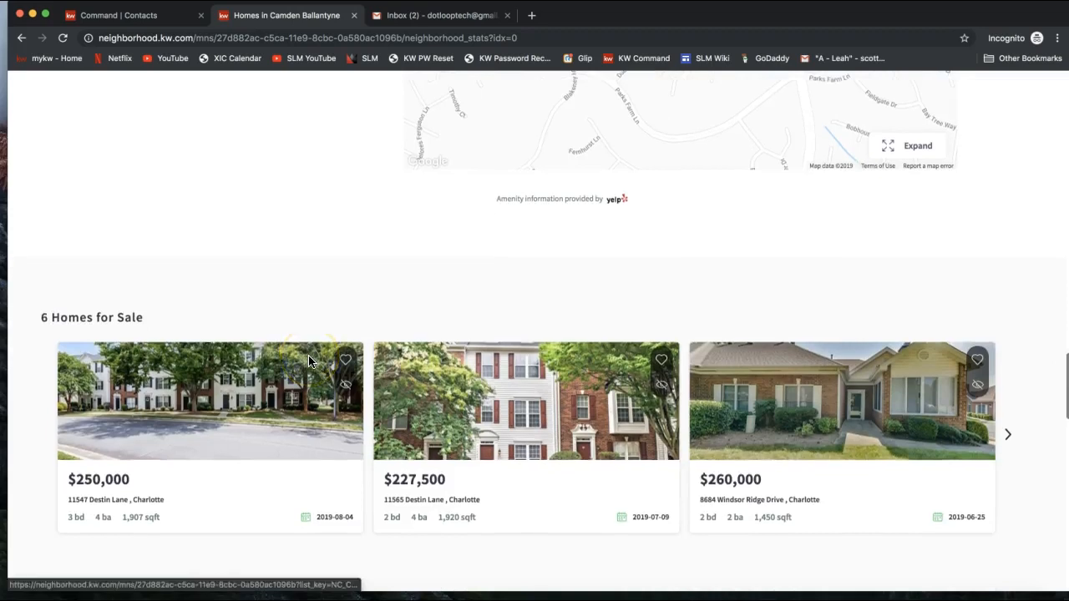
scroll(308, 354, down, 2)
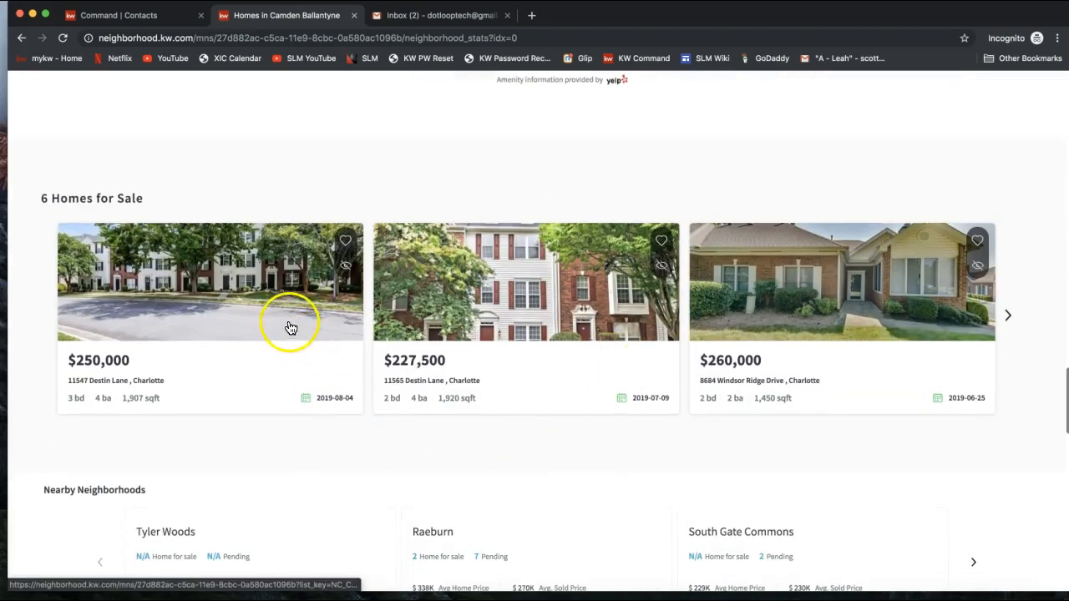
scroll(756, 345, down, 1)
scroll(755, 346, down, 1)
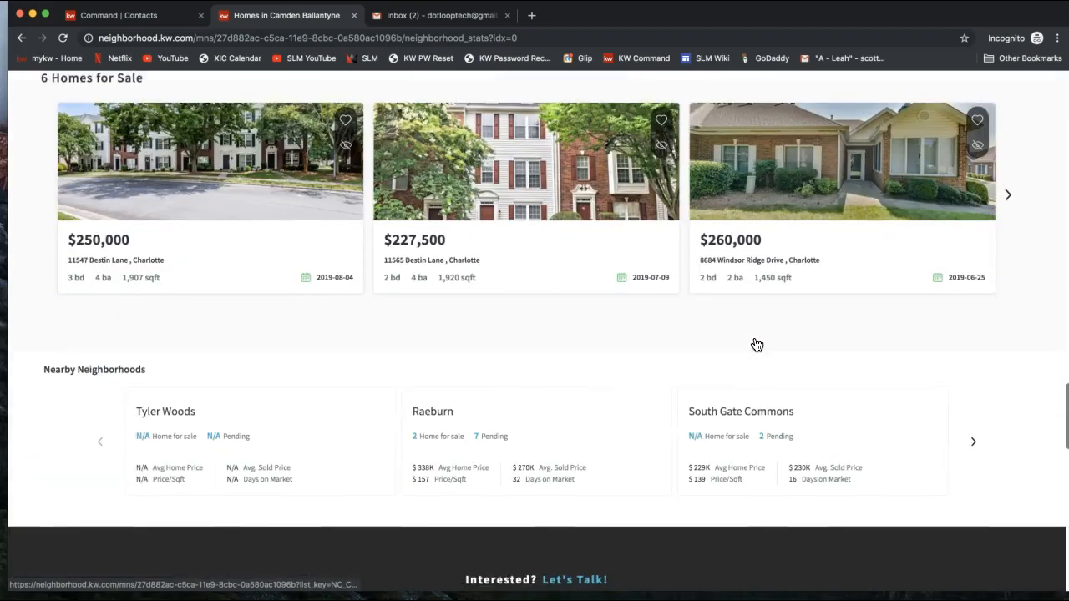
scroll(755, 345, down, 1)
Step: Review the contact form and agent profile, then go to the About Me page
drag(42, 326, 161, 317)
scroll(618, 388, down, 1)
scroll(617, 388, down, 5)
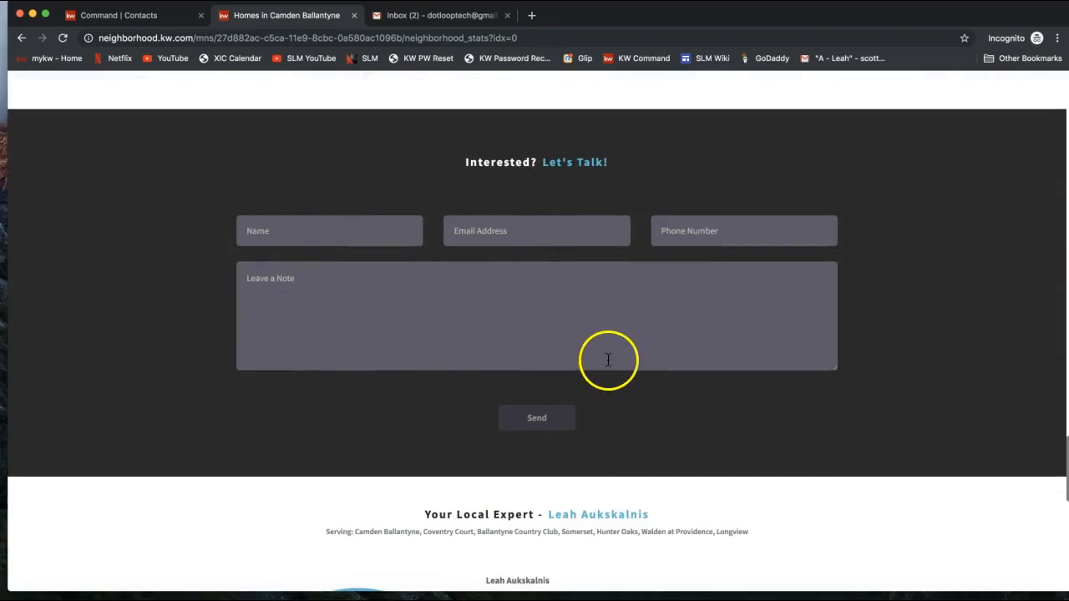
scroll(608, 359, down, 5)
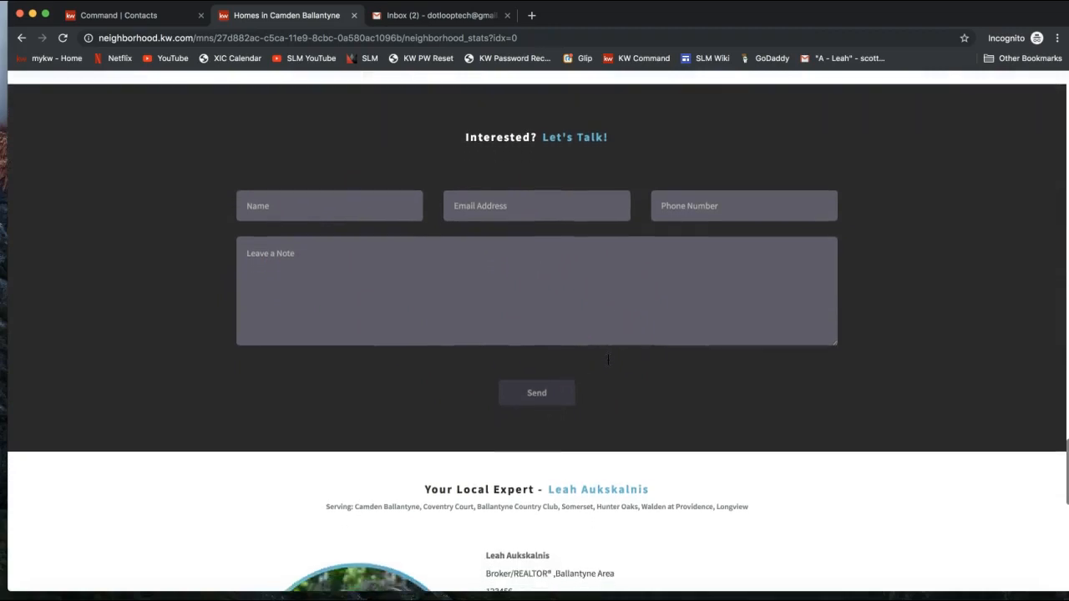
scroll(608, 359, down, 2)
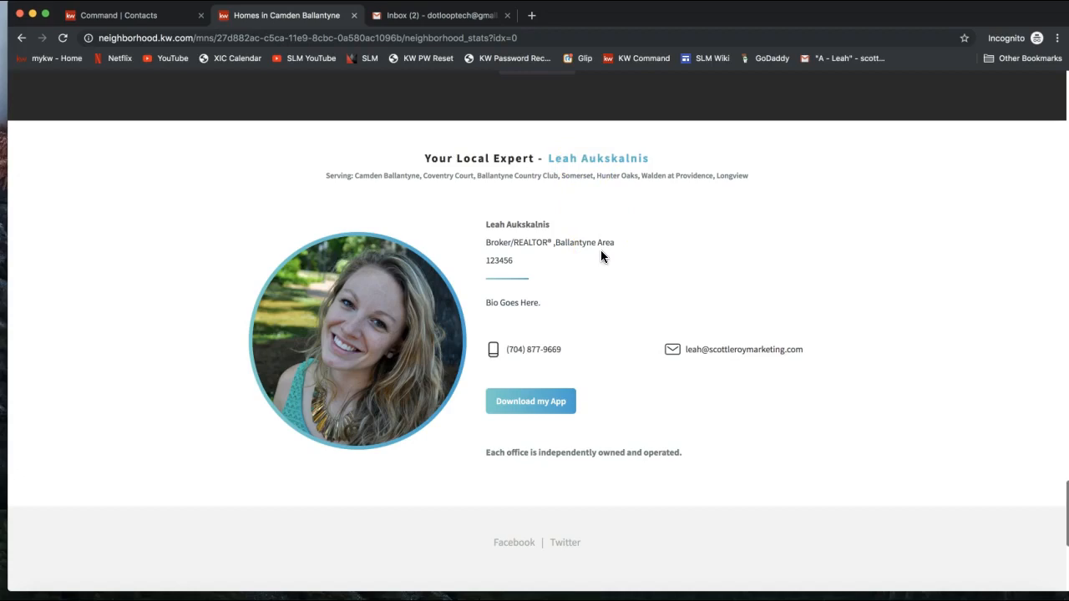
scroll(601, 256, down, 1)
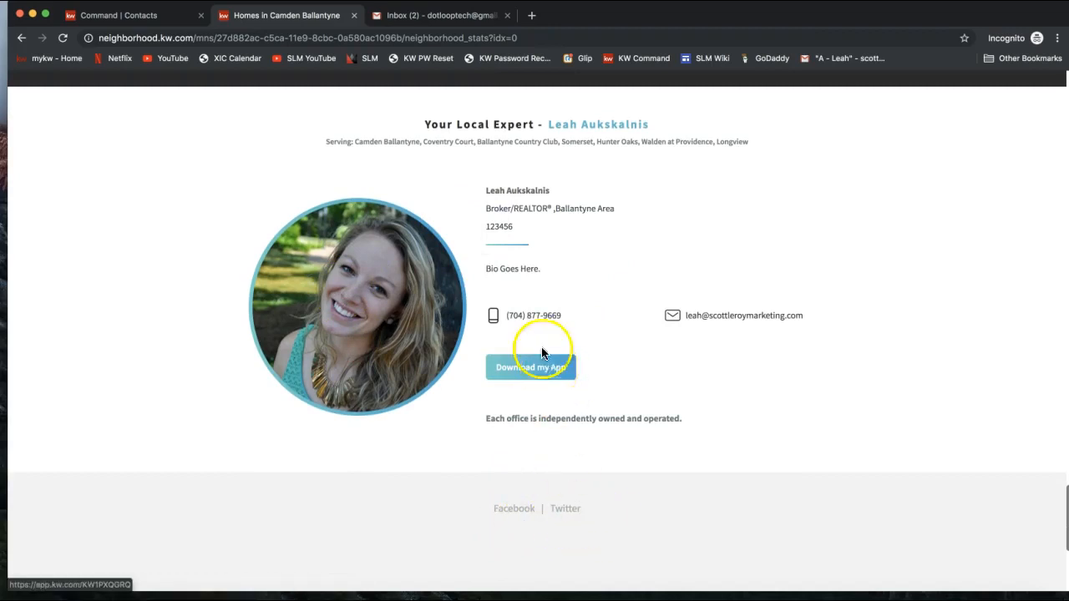
drag(485, 275, 549, 270)
click(536, 265)
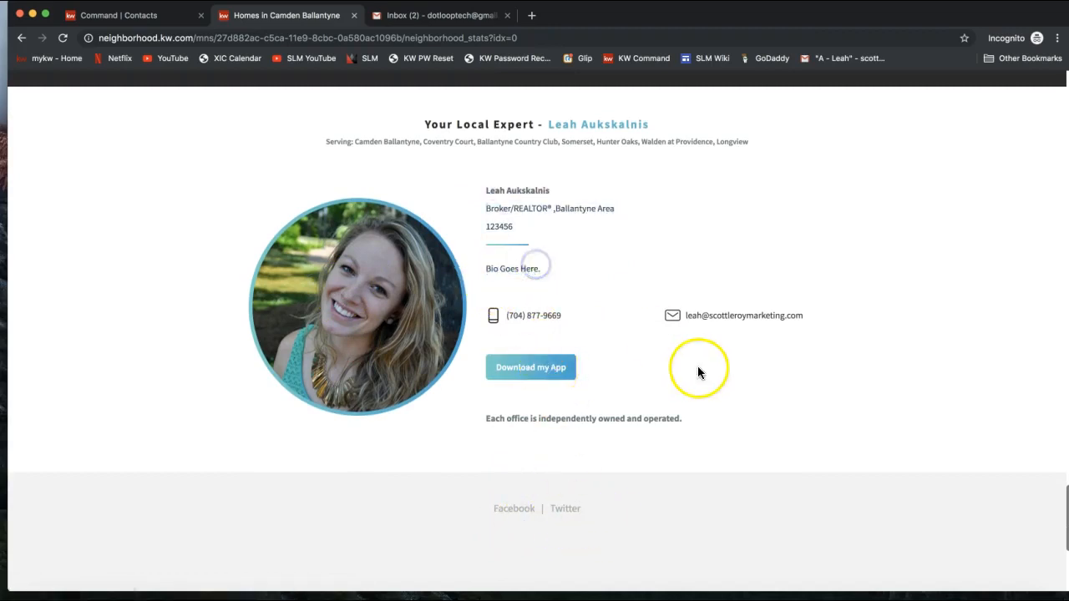
scroll(731, 280, up, 20)
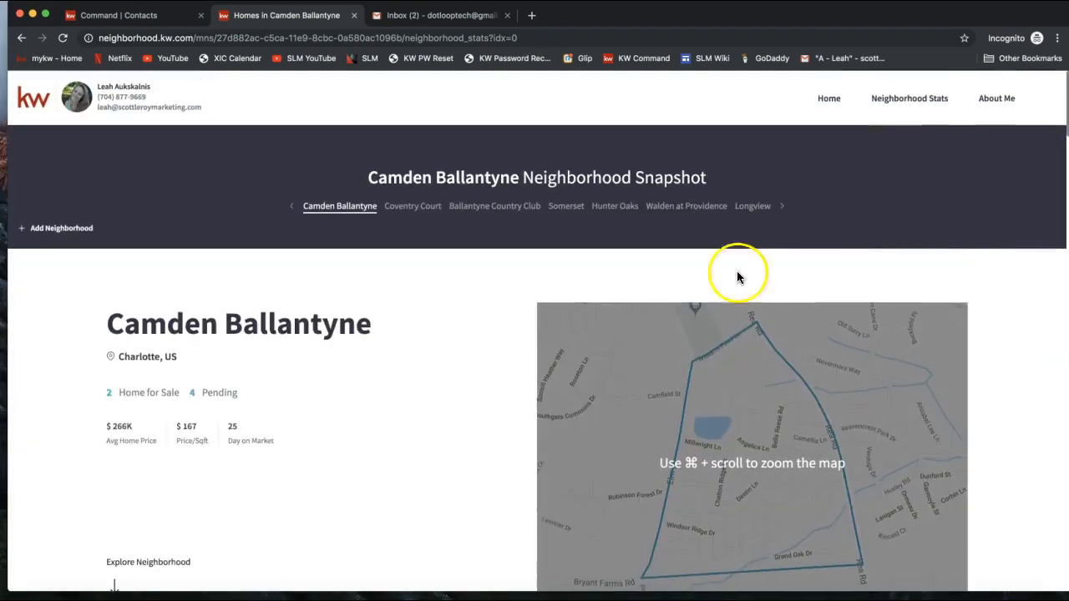
click(1000, 101)
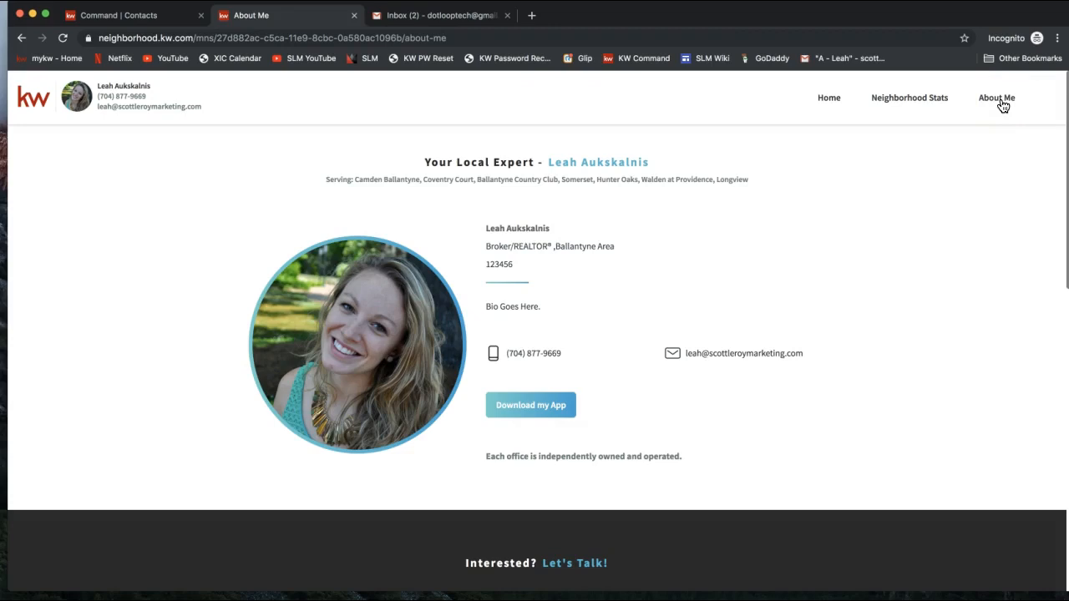
Step: Switch back to the contact's neighborhoods page in KW Command
click(152, 20)
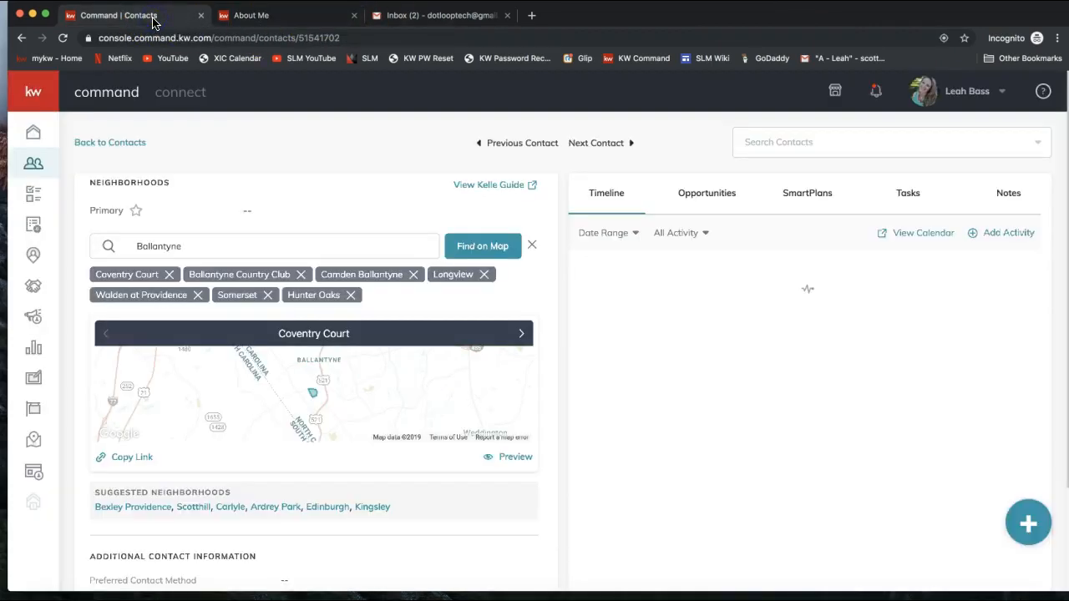
click(281, 20)
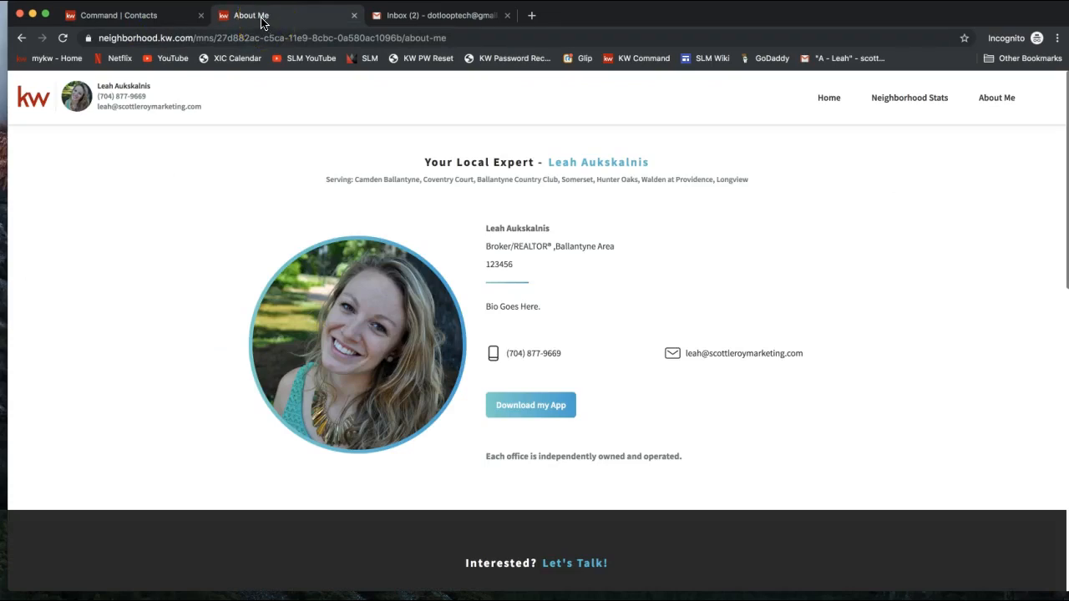
click(115, 20)
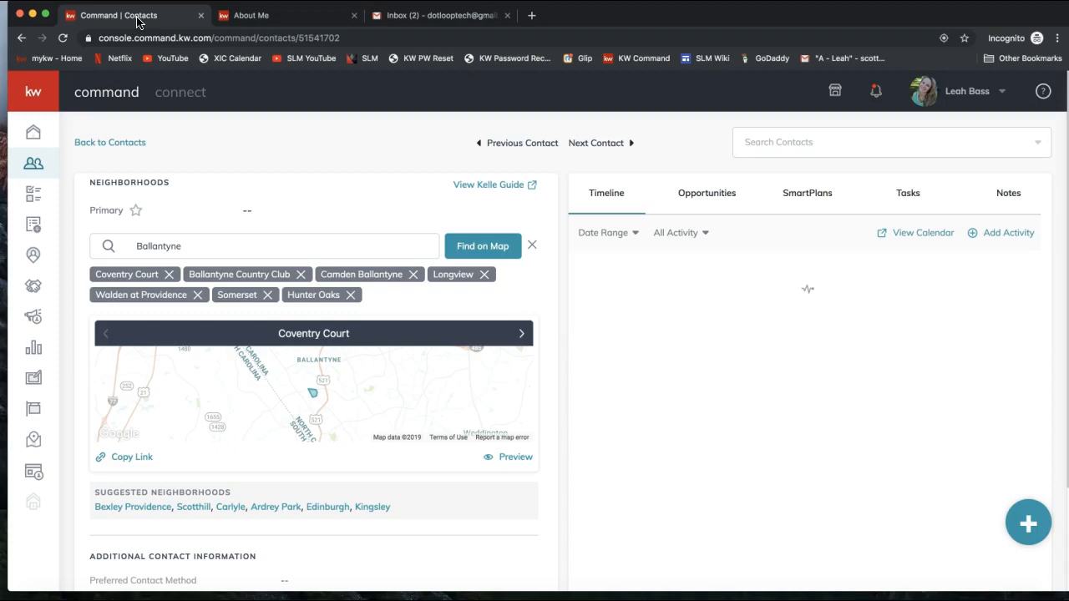
click(206, 425)
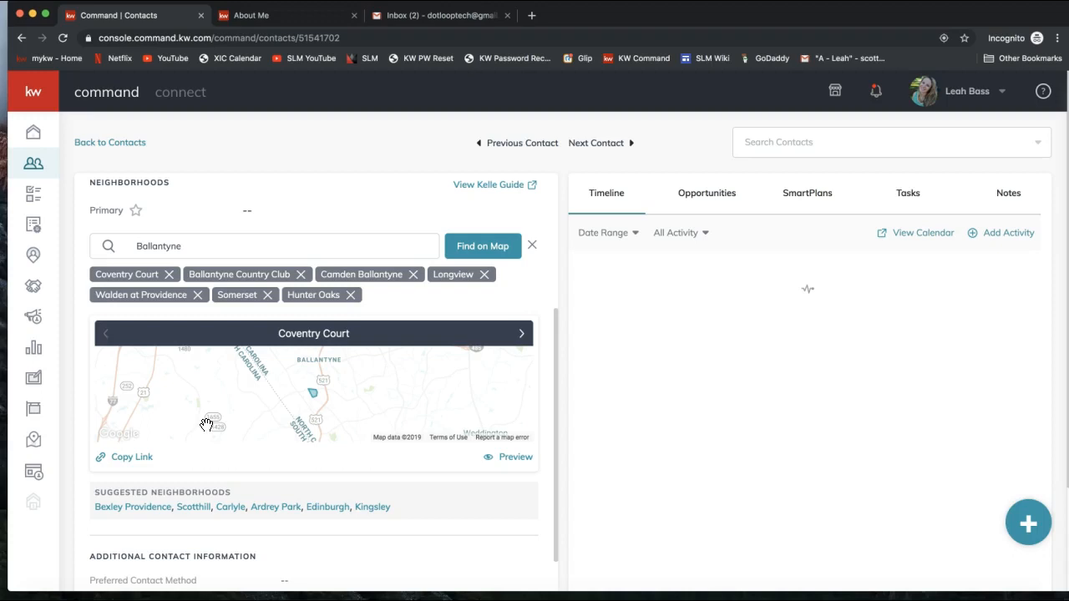
click(189, 439)
click(129, 462)
scroll(130, 466, up, 1)
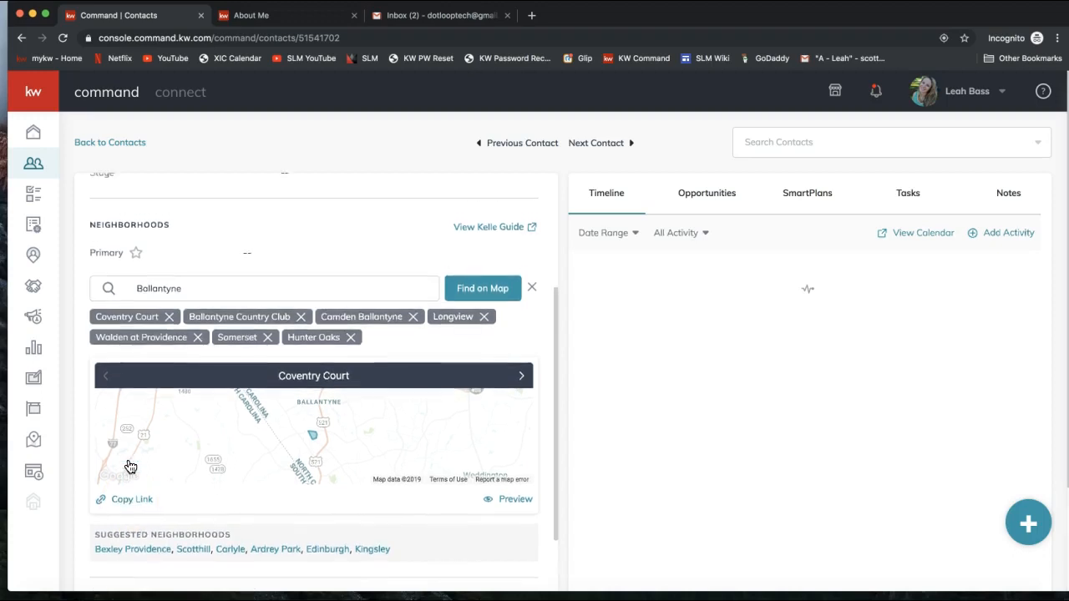
scroll(131, 464, up, 5)
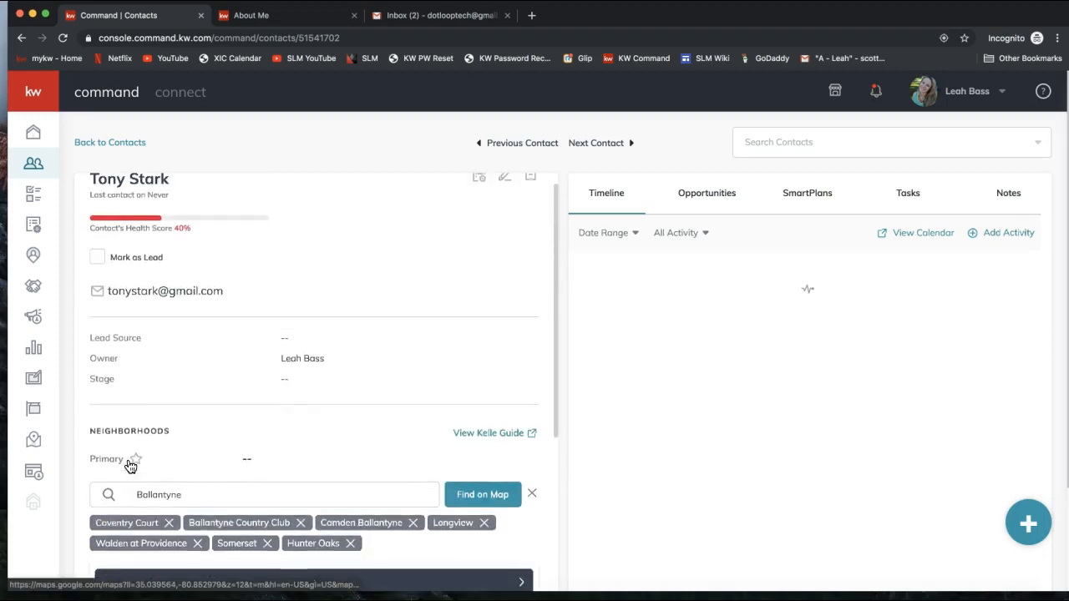
click(100, 203)
Step: Copy the Coventry Court neighborhood site link, then switch to the Gmail inbox tab
scroll(165, 205, down, 8)
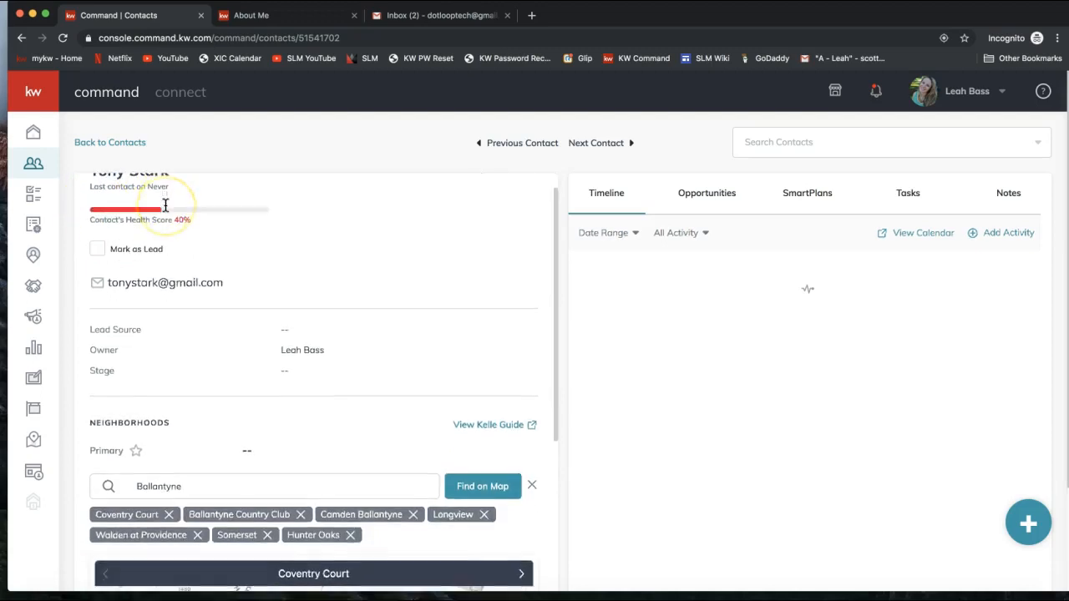
scroll(166, 206, down, 3)
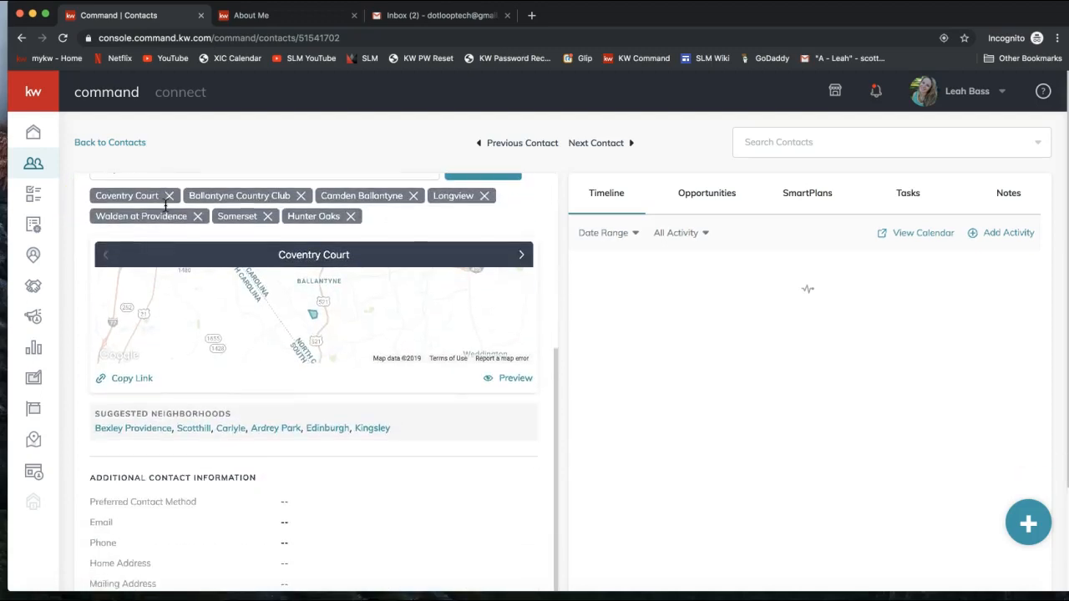
scroll(133, 198, up, 3)
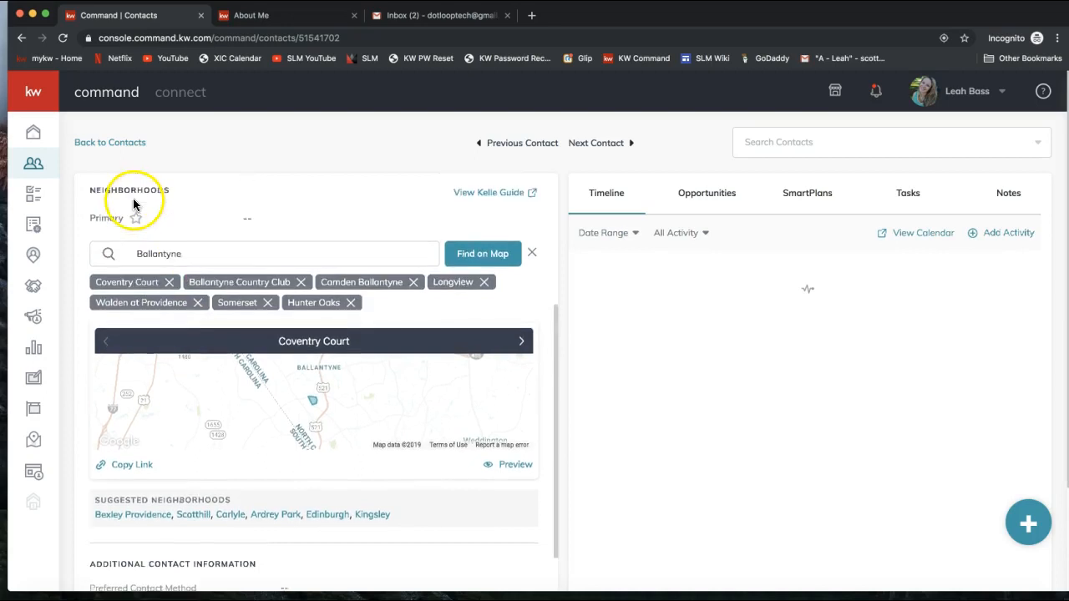
scroll(134, 309, down, 2)
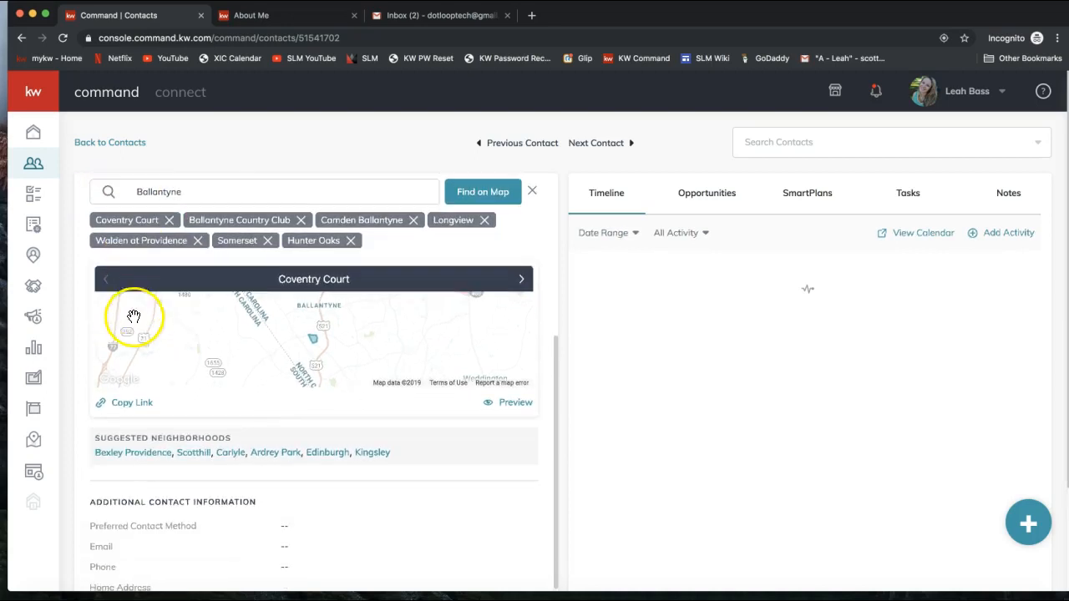
click(127, 404)
click(128, 412)
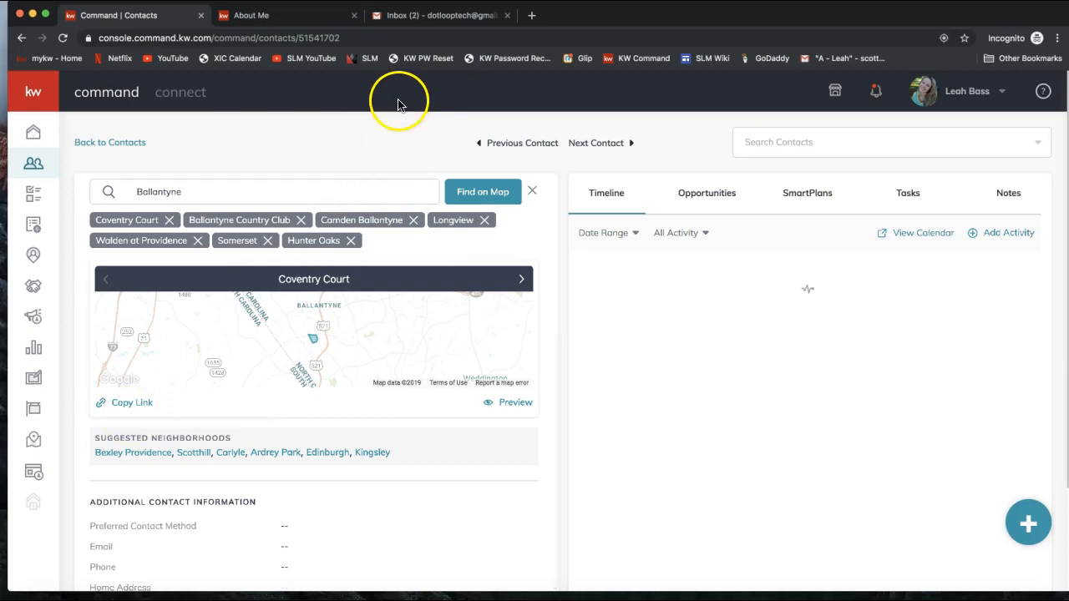
click(449, 17)
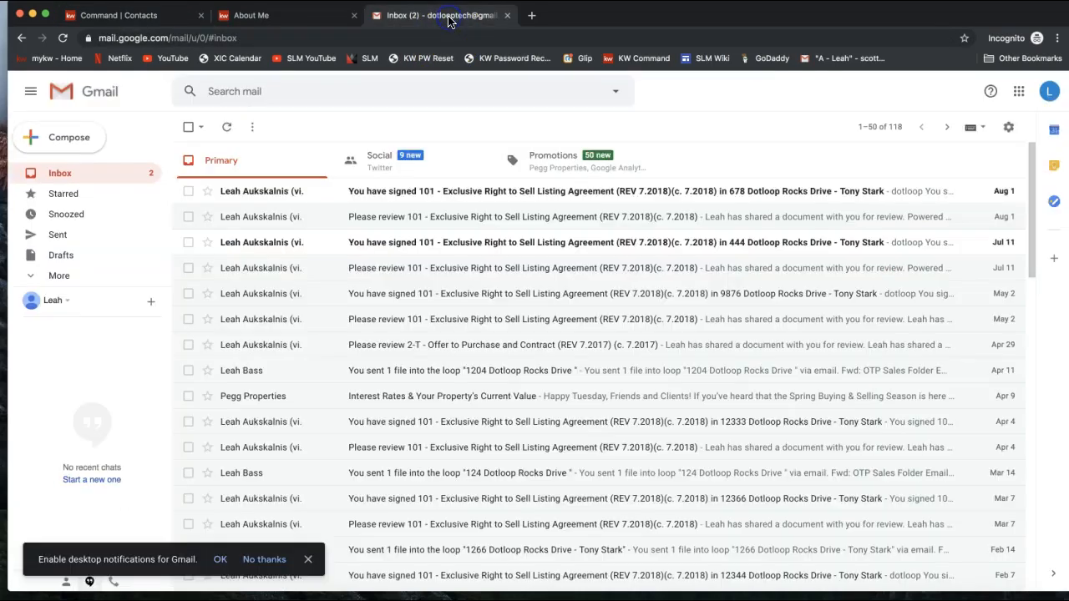
Step: Start a new Gmail message with the subject 'Neighborhood Snapshot'
click(84, 147)
click(679, 283)
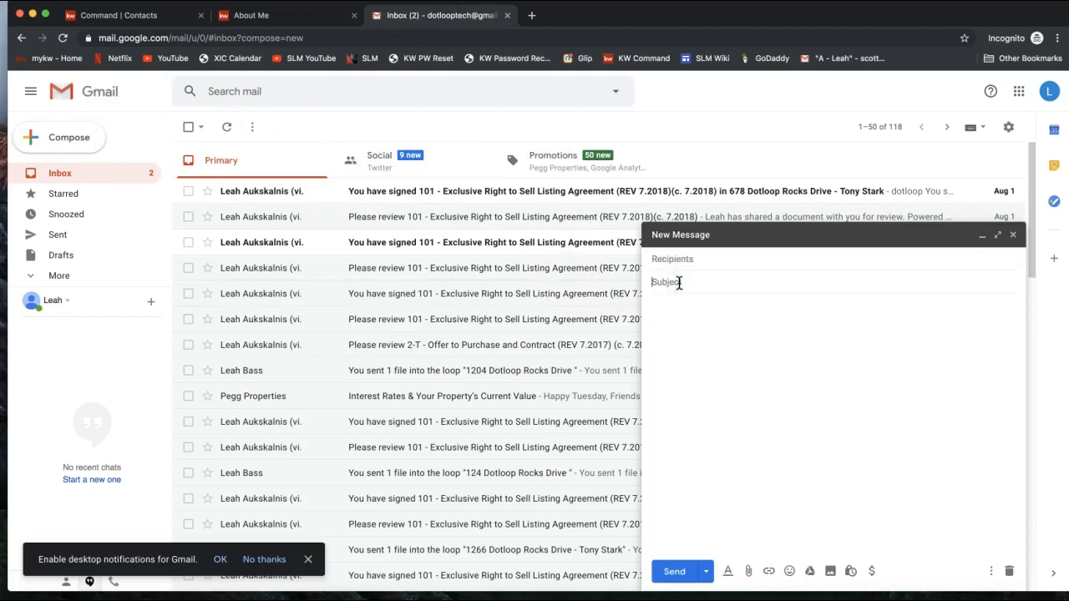
text(Neighborhood Snapshot)
key(Tab)
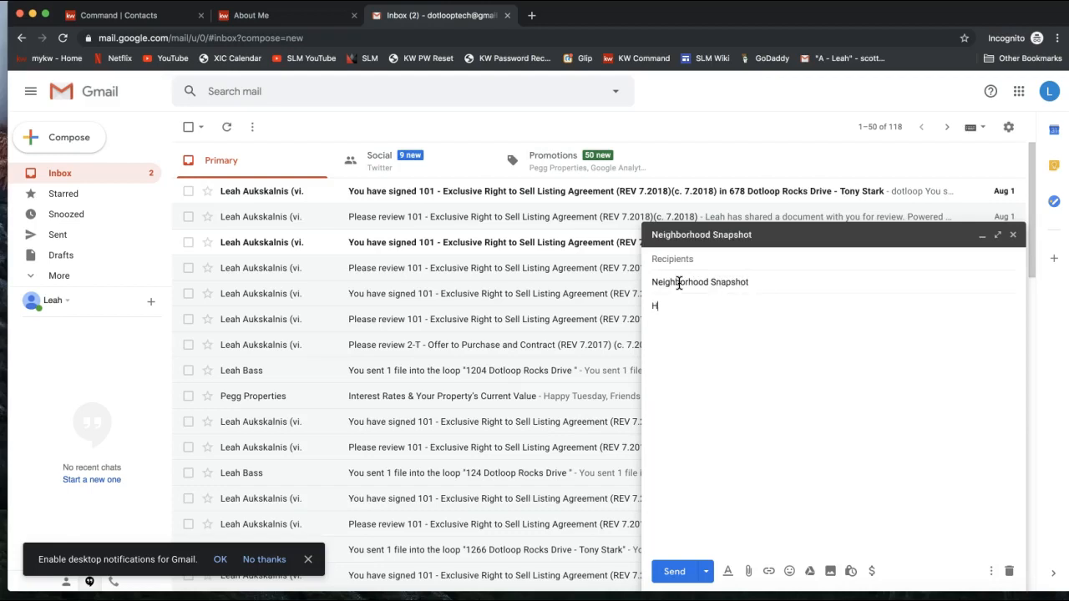
Step: Write 'Hello!' and an invitation to view neighborhood listings, then paste the site link below
text(Hello!)
key(Return)
key(Return)
text(Feel free to check out this custo)
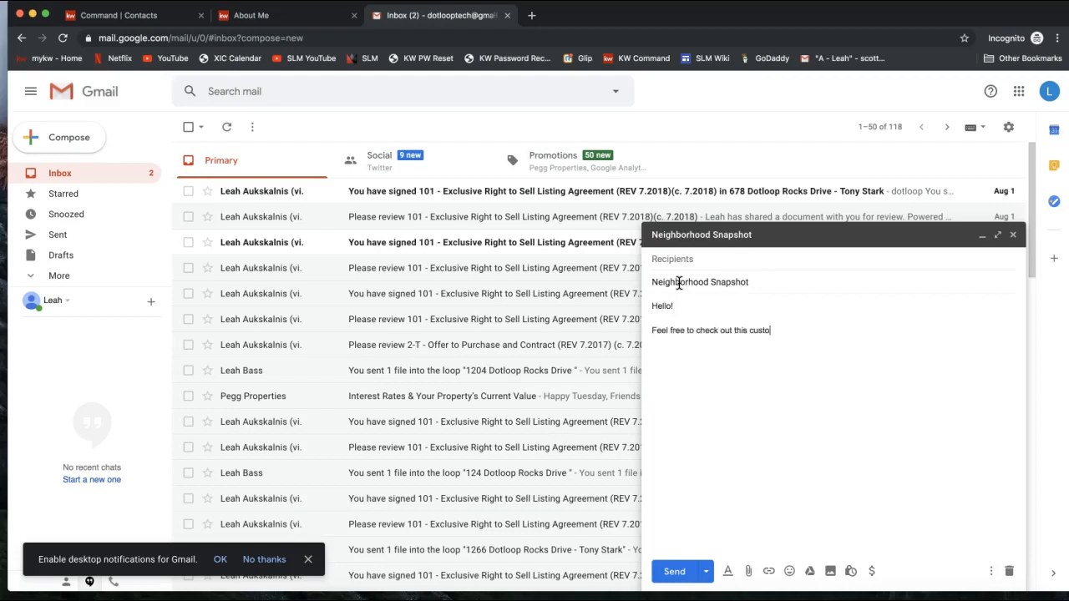
text(m website I created for  you to v)
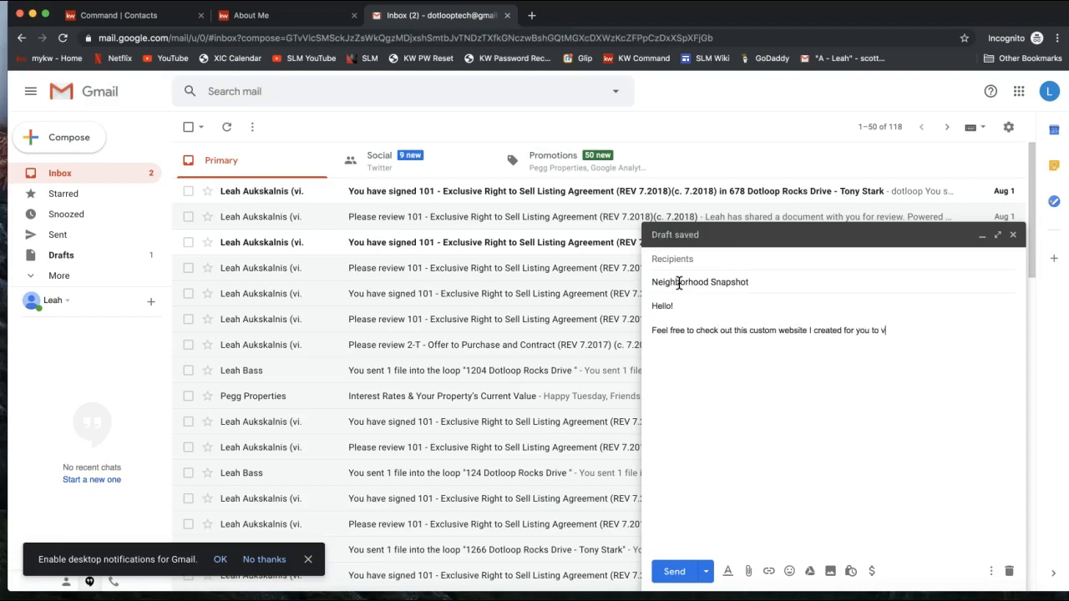
text(iew listings in the)
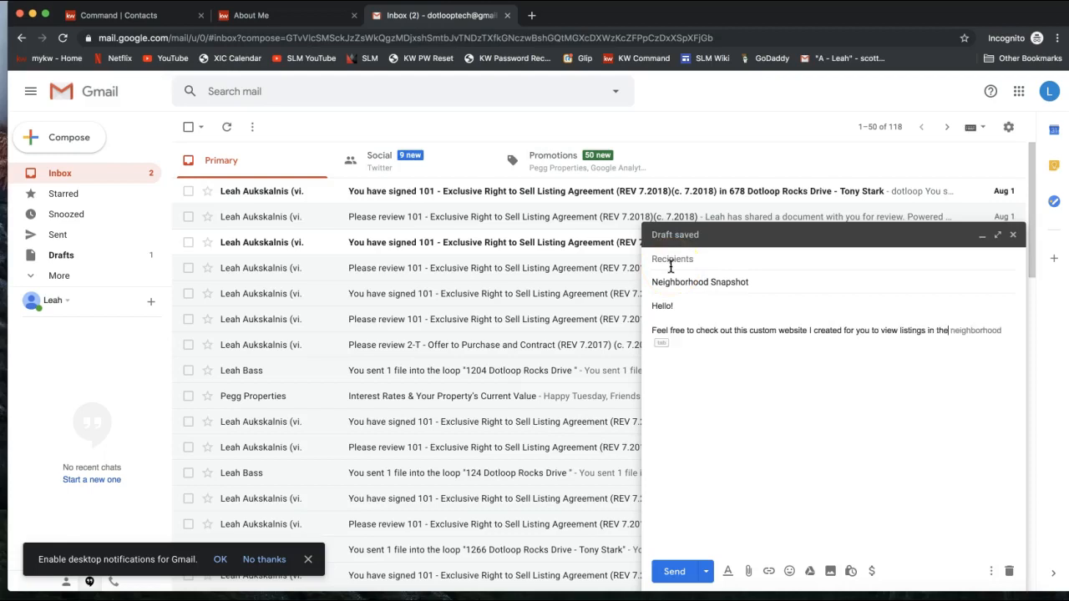
text( neigh)
key(Tab)
text(s you)
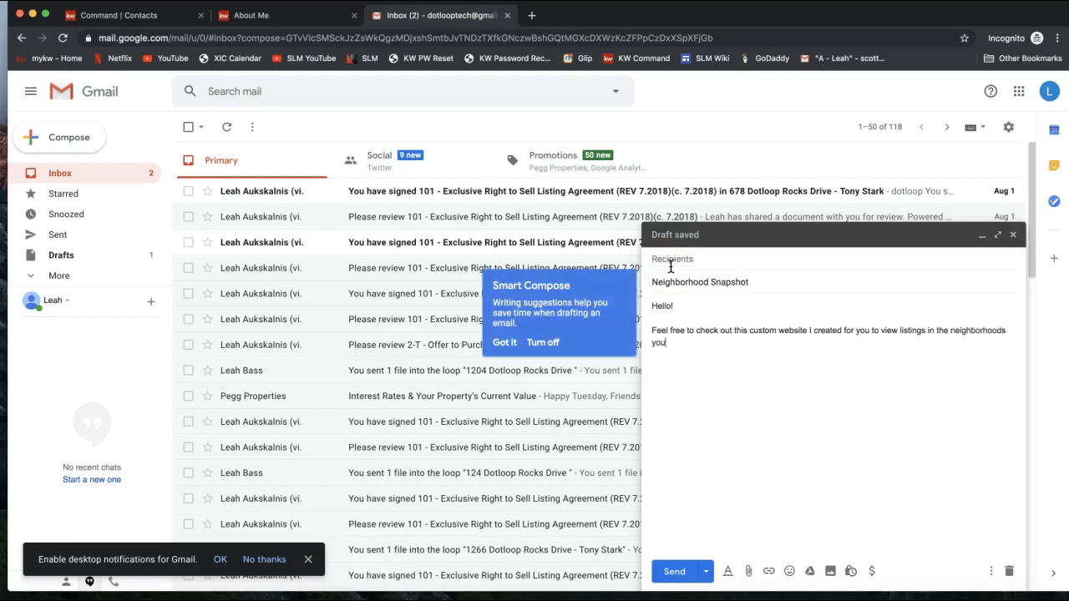
text( are interested in and learn more about the area!)
key(Return)
key(Return)
key(super+v)
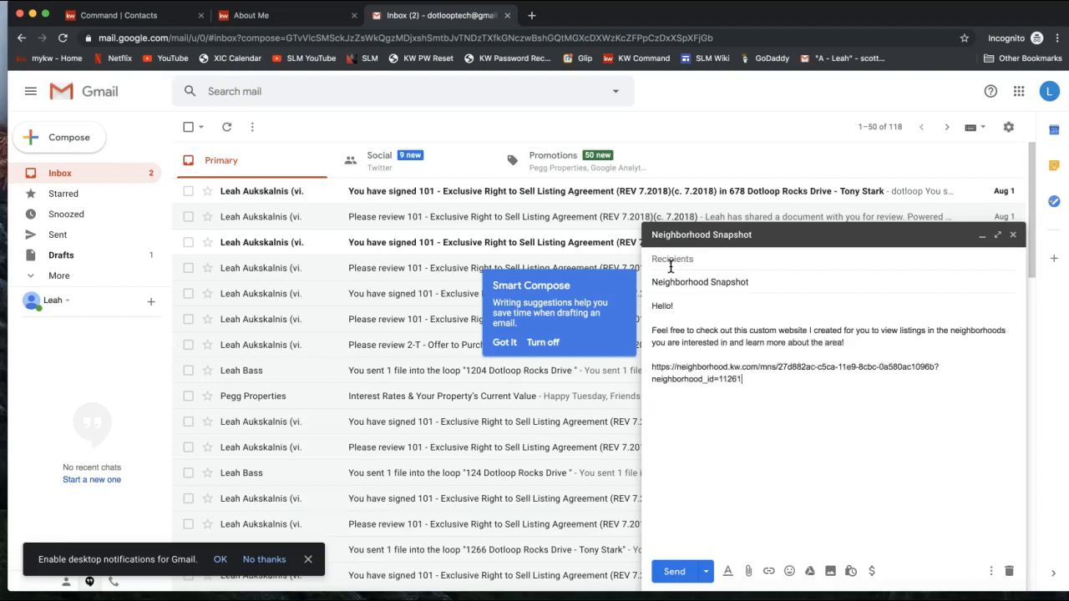
Step: Turn the pasted neighborhood site address into a clickable link
right_click(692, 362)
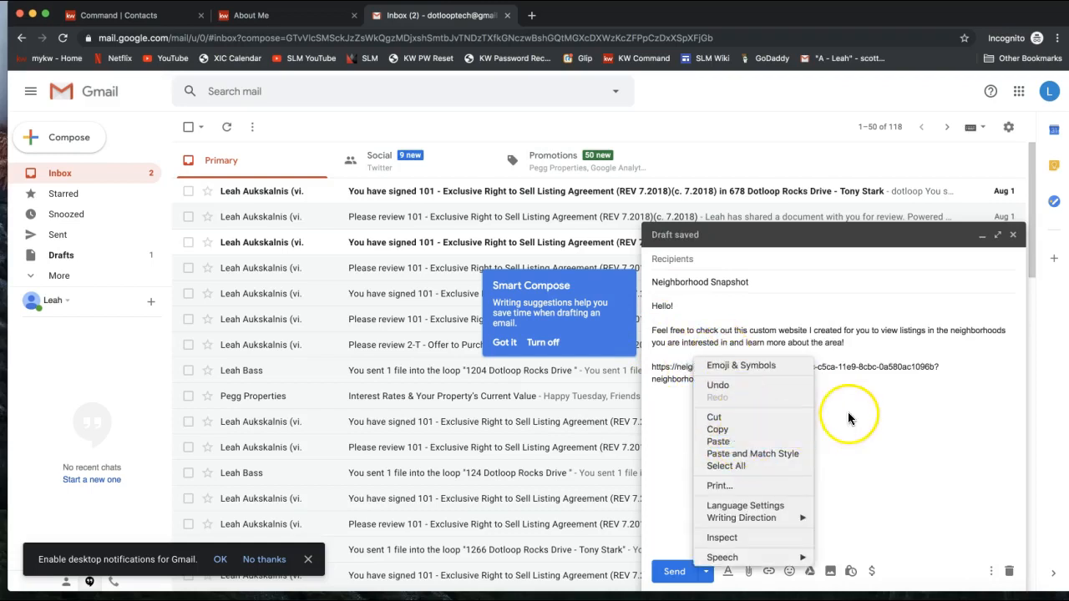
click(856, 381)
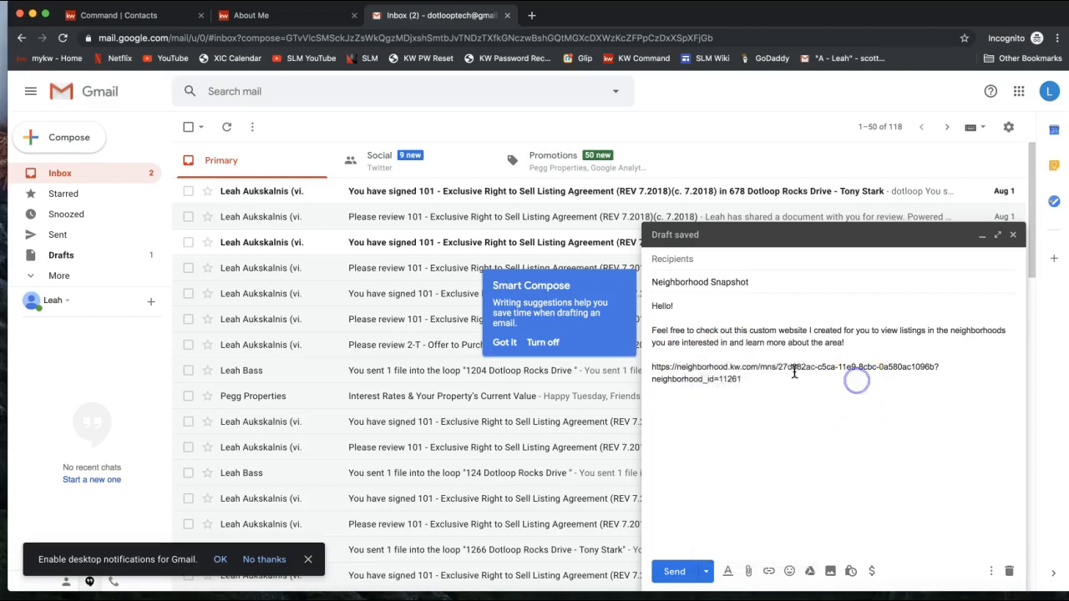
drag(741, 379, 650, 371)
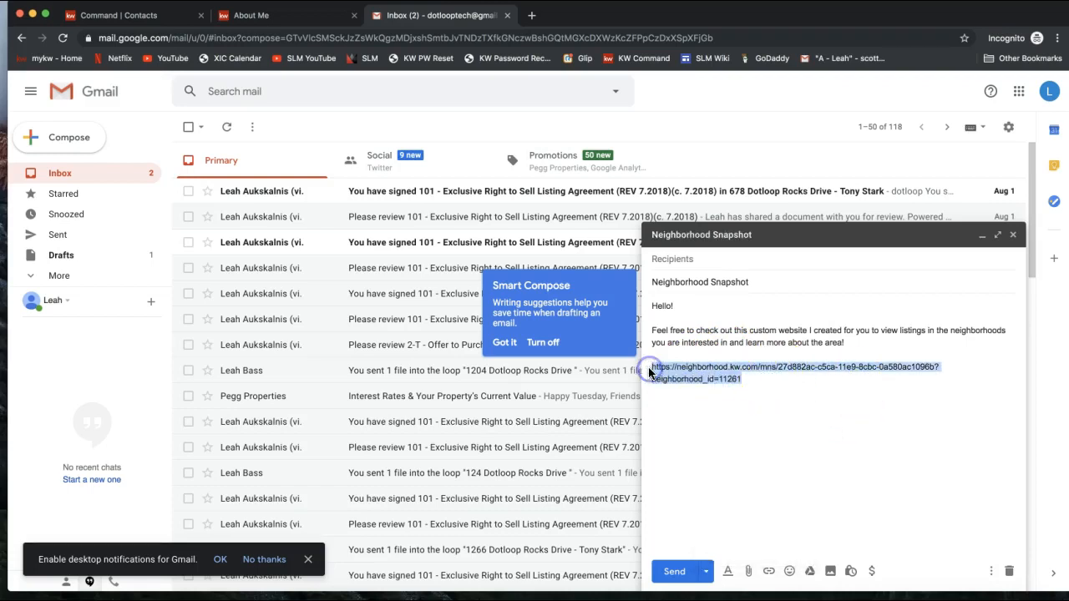
key(super+v)
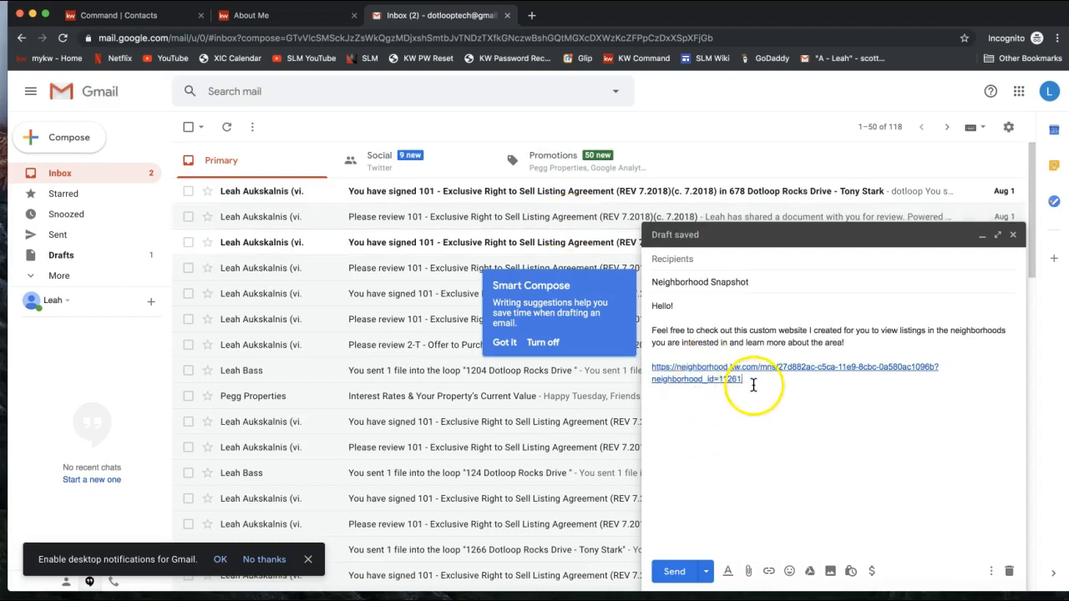
Step: Add 'Let me know if you have any questions!' and begin the sign-off with the agent's name
key(Return)
key(Return)
text(Let us k)
key(BackSpace)
key(BackSpace)
key(BackSpace)
key(BackSpace)
text(me)
key(Tab)
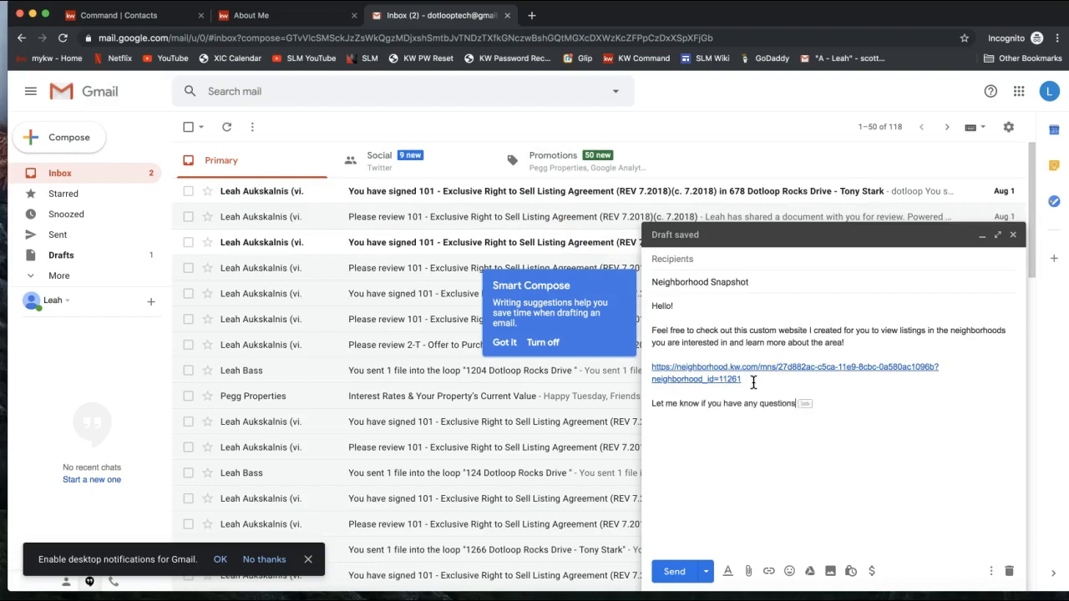
text(!)
key(Return)
text(Leah)
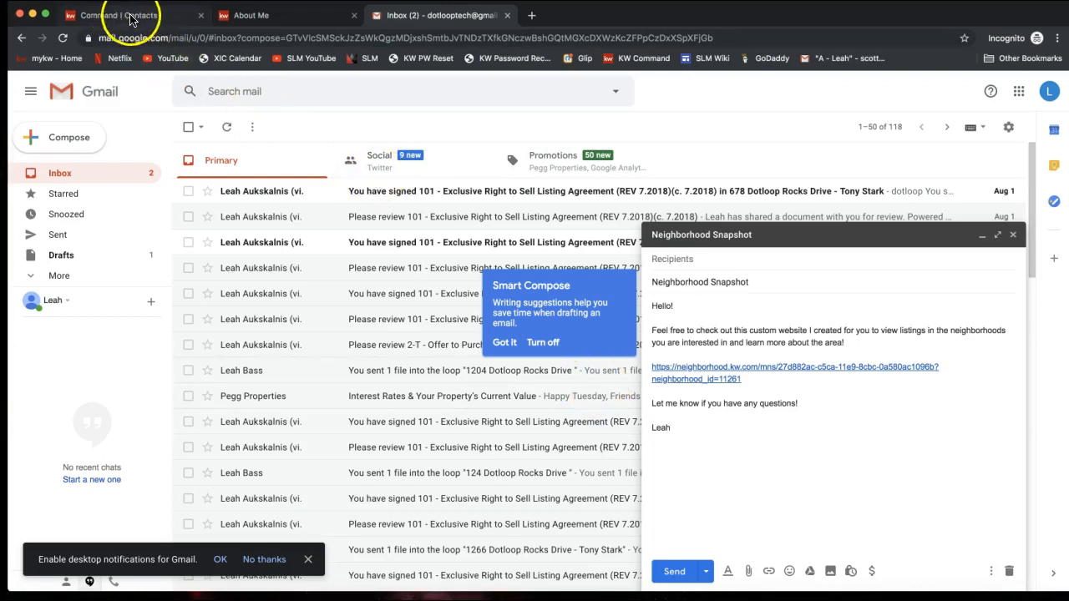
Step: Go back to the contact's KW Command record showing seven neighborhoods and the Coventry Court map
click(125, 15)
scroll(231, 334, up, 2)
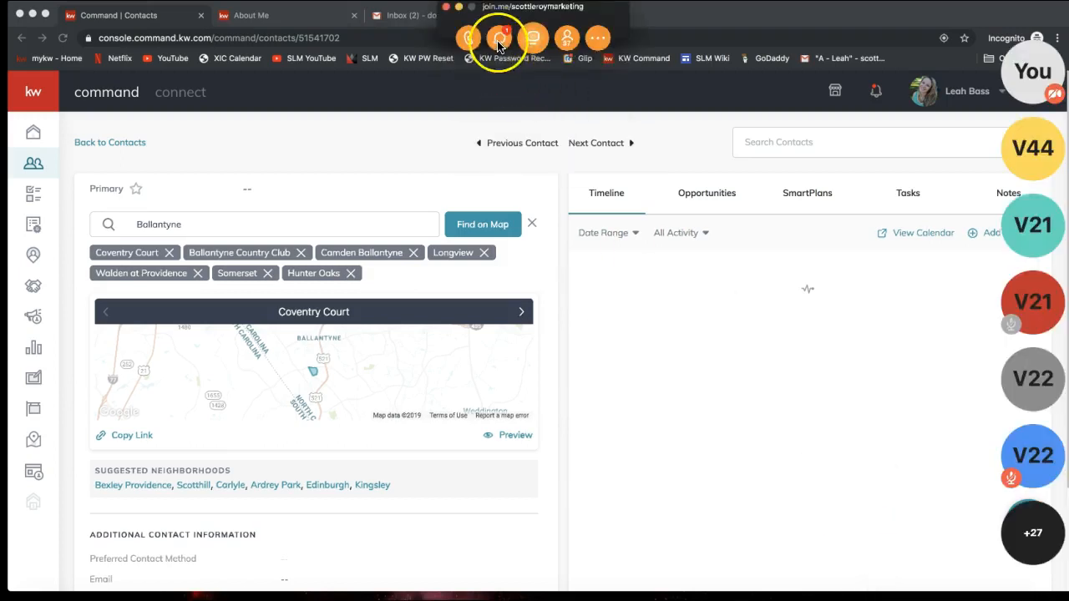
Step: Send the YouTube link in the join.me chat, then close the chat and minimize the toolbar
click(499, 39)
click(541, 364)
key(super+v)
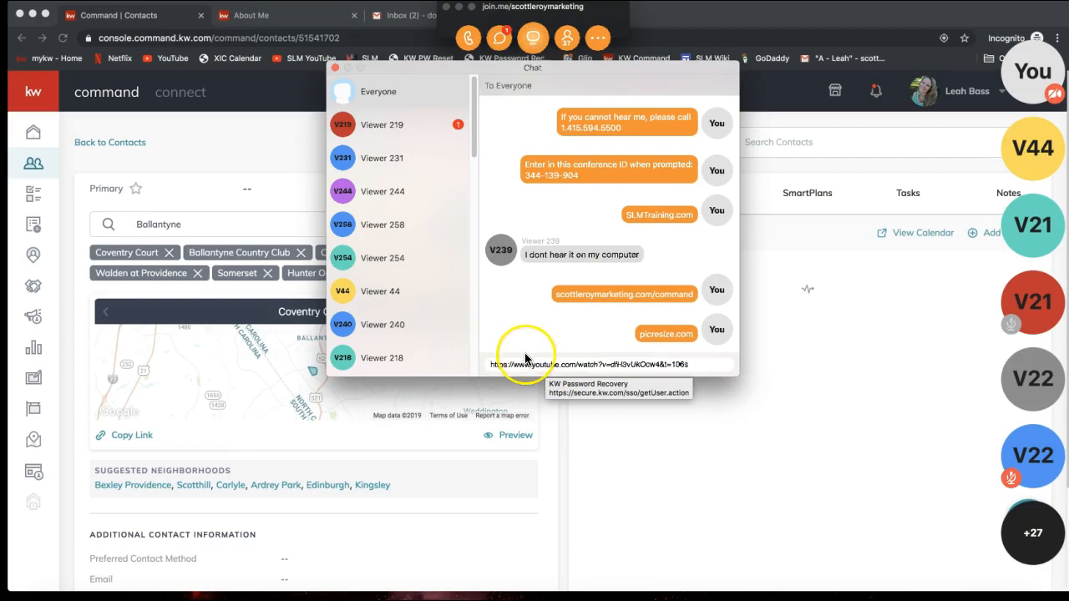
key(Return)
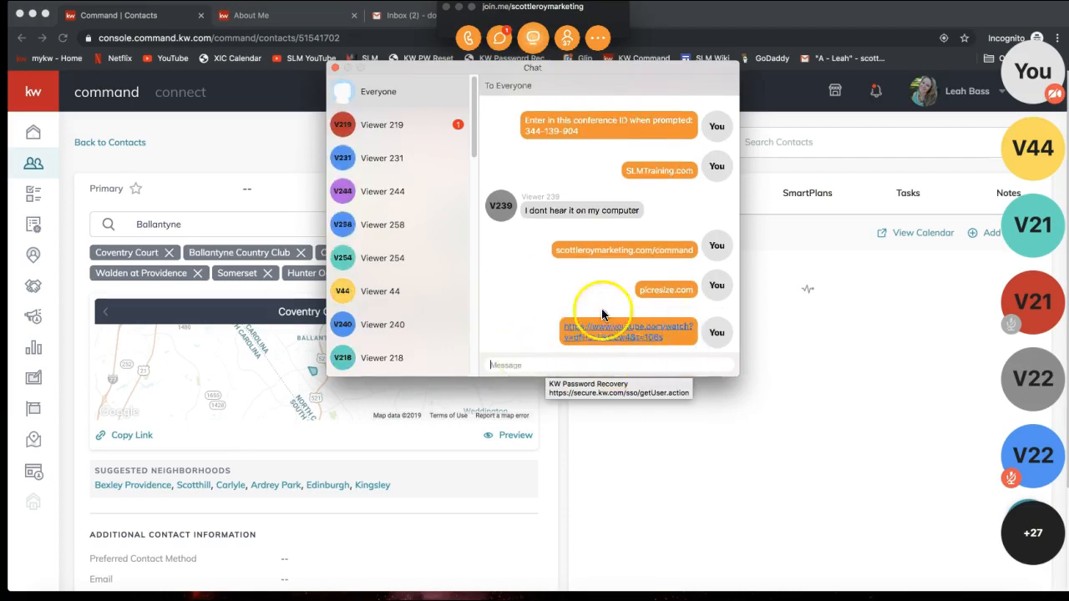
click(334, 69)
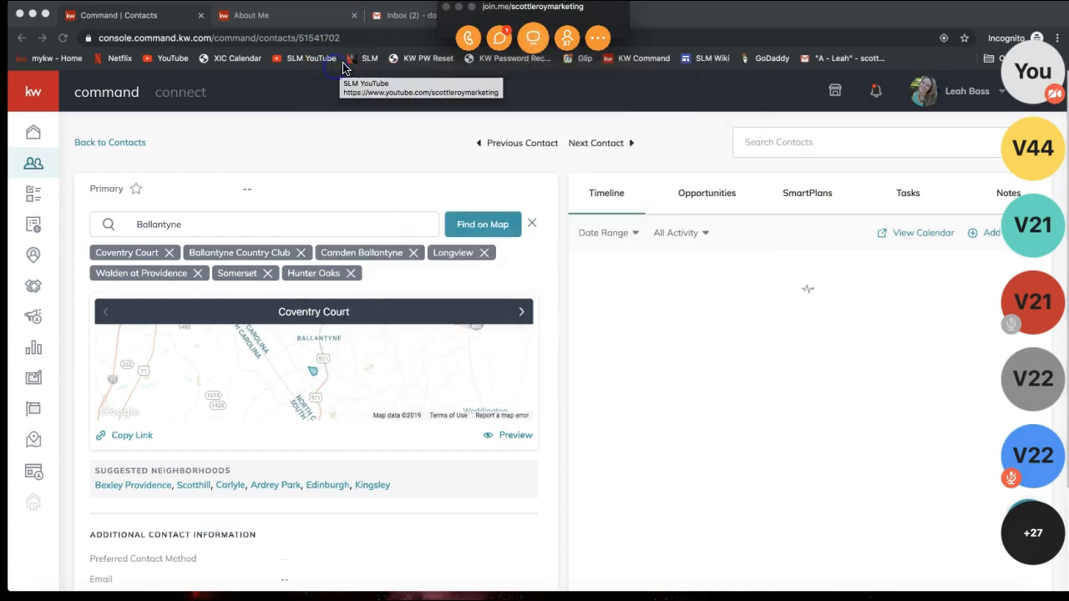
click(459, 8)
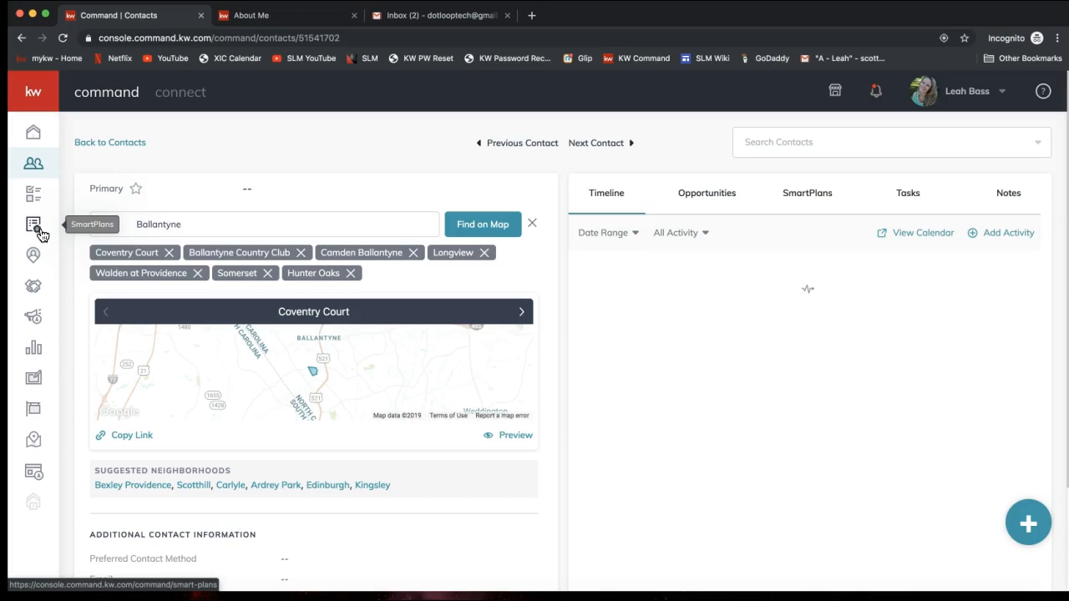
click(36, 231)
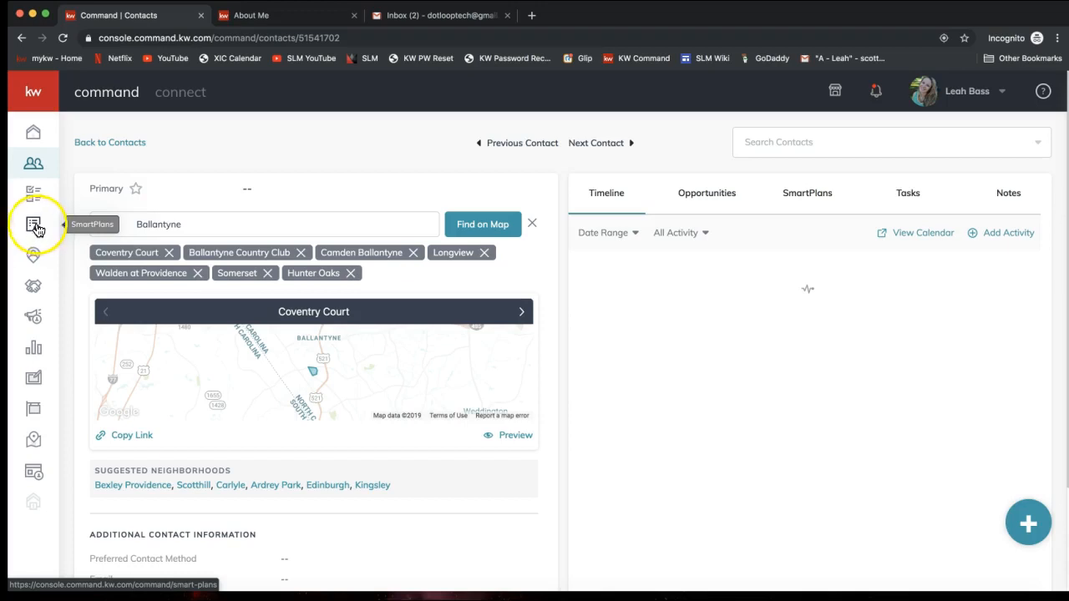
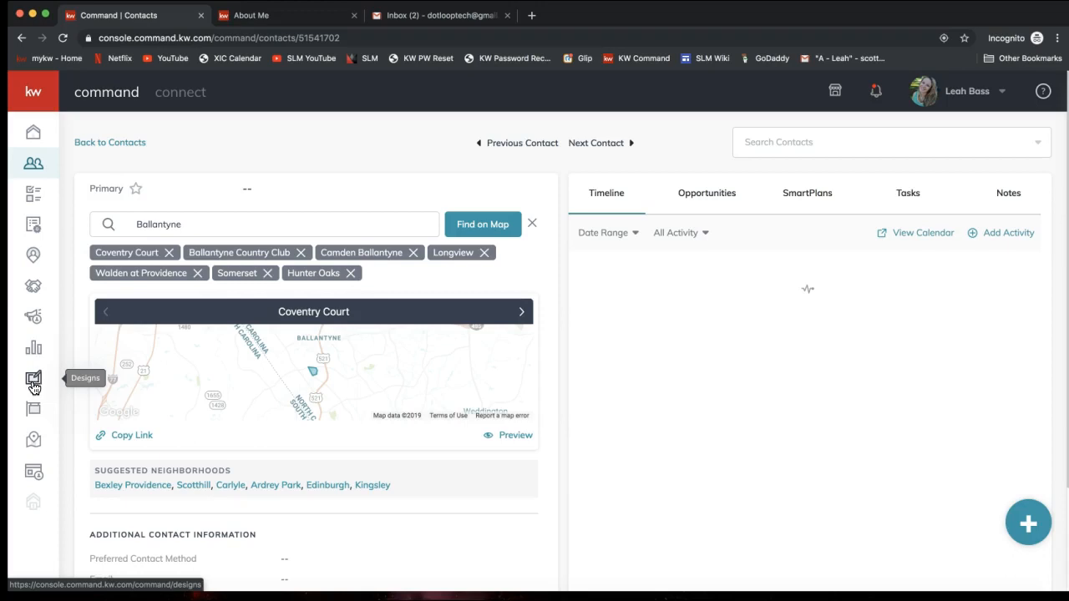
Step: Open Designs and filter to landing pages, showing four saved templates like Listing Landing Page Test2
click(34, 384)
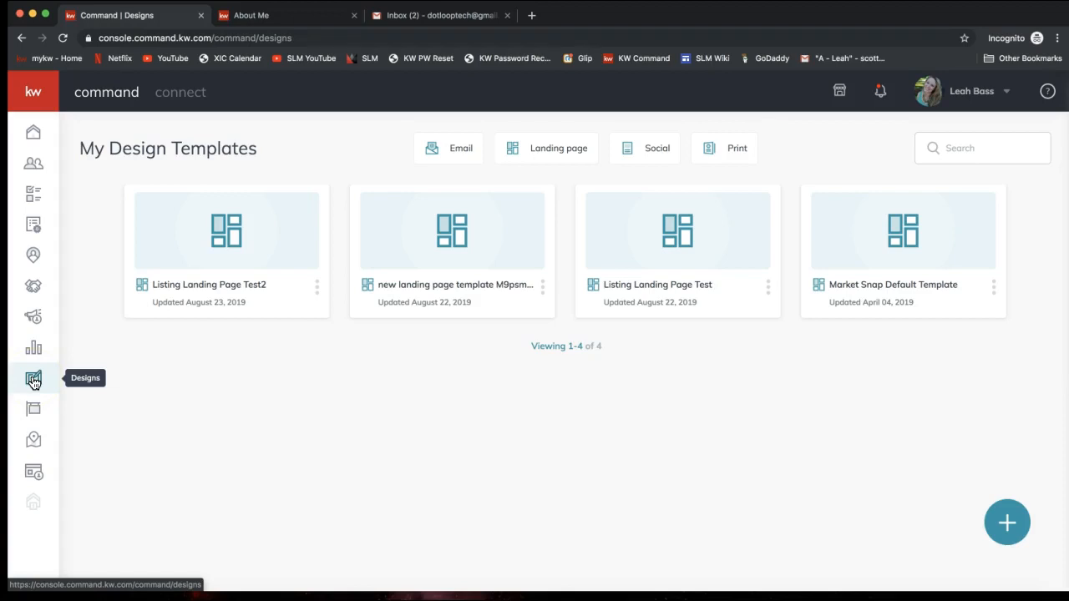
click(33, 381)
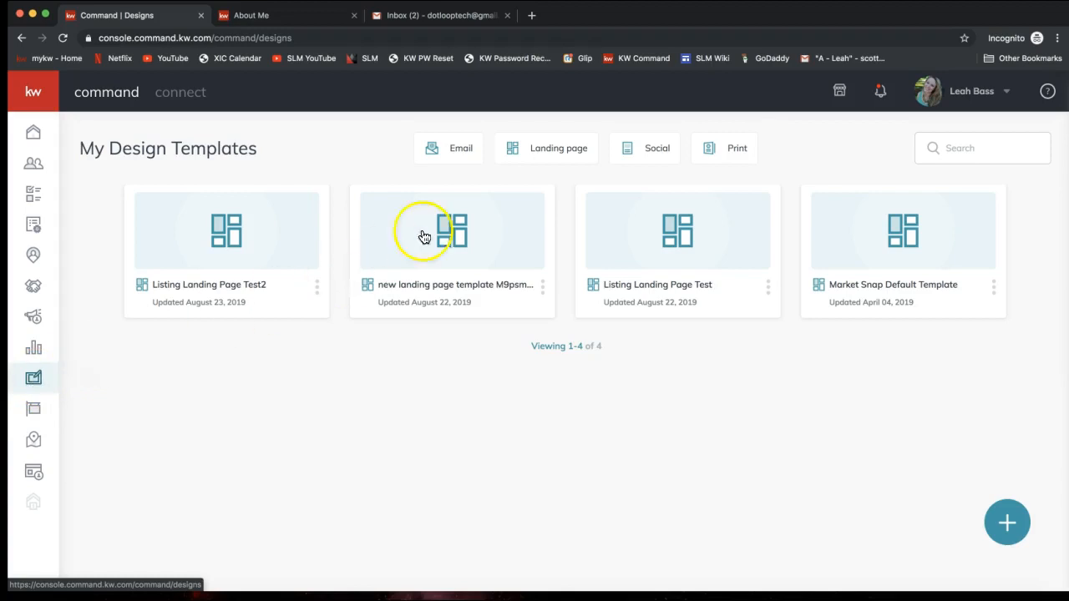
click(556, 155)
click(558, 159)
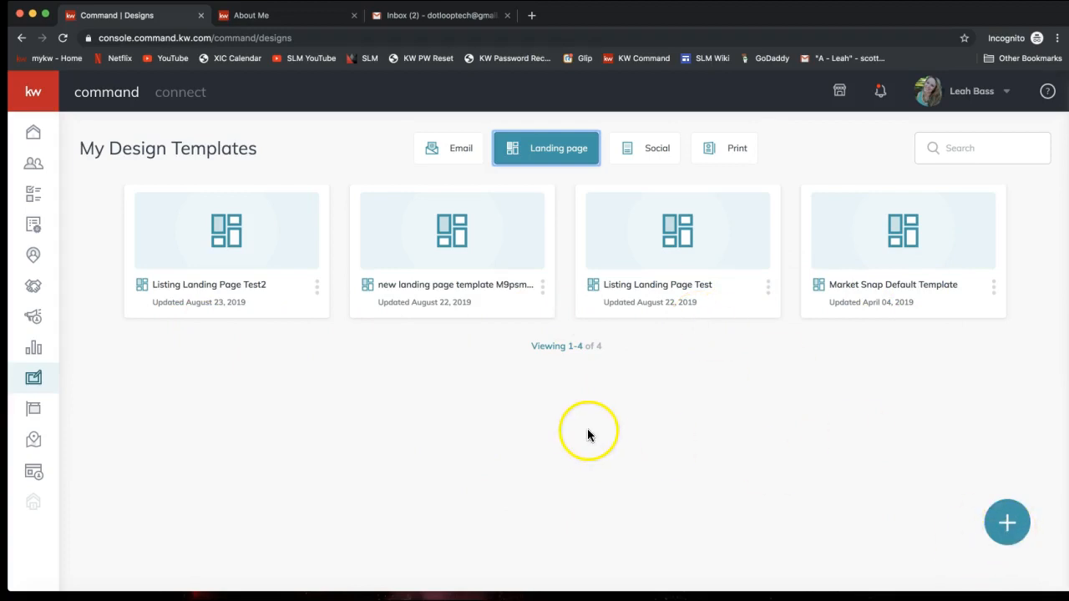
Step: Start a new design with Landing Page as its type and create the template
click(1008, 529)
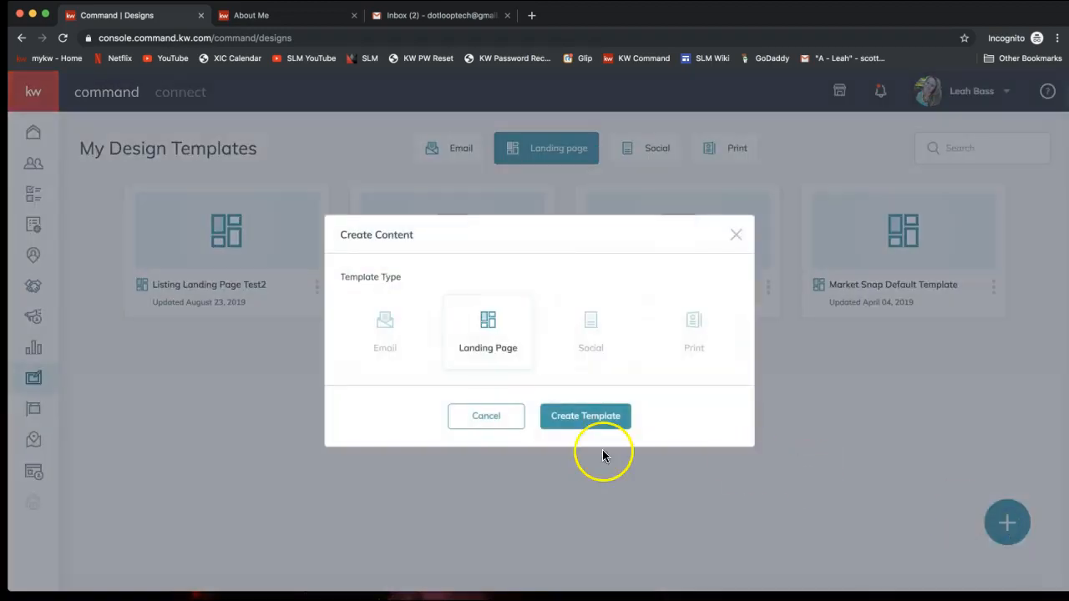
click(488, 342)
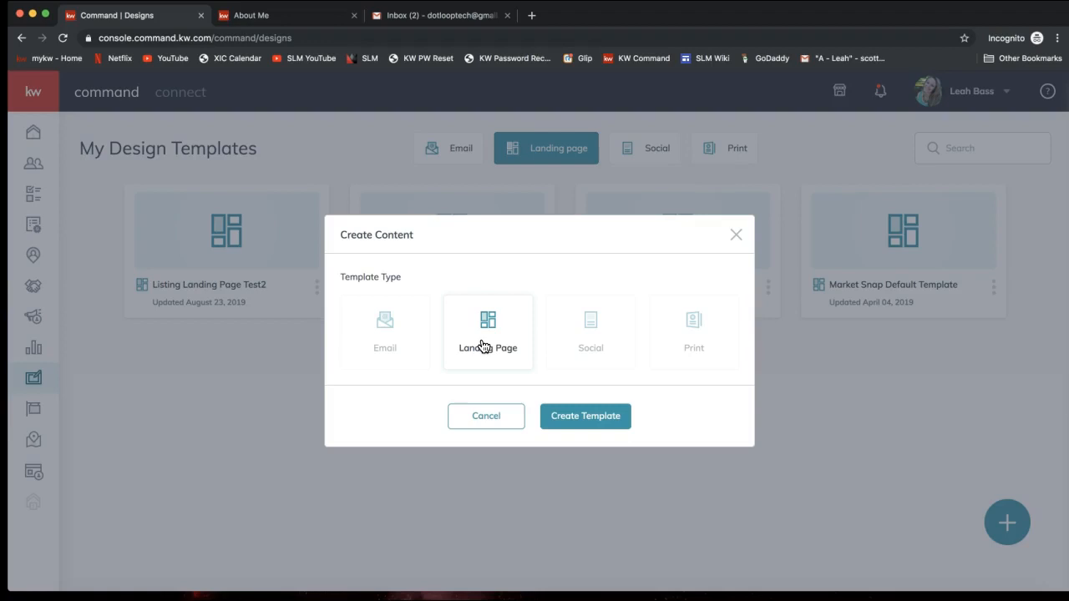
click(580, 422)
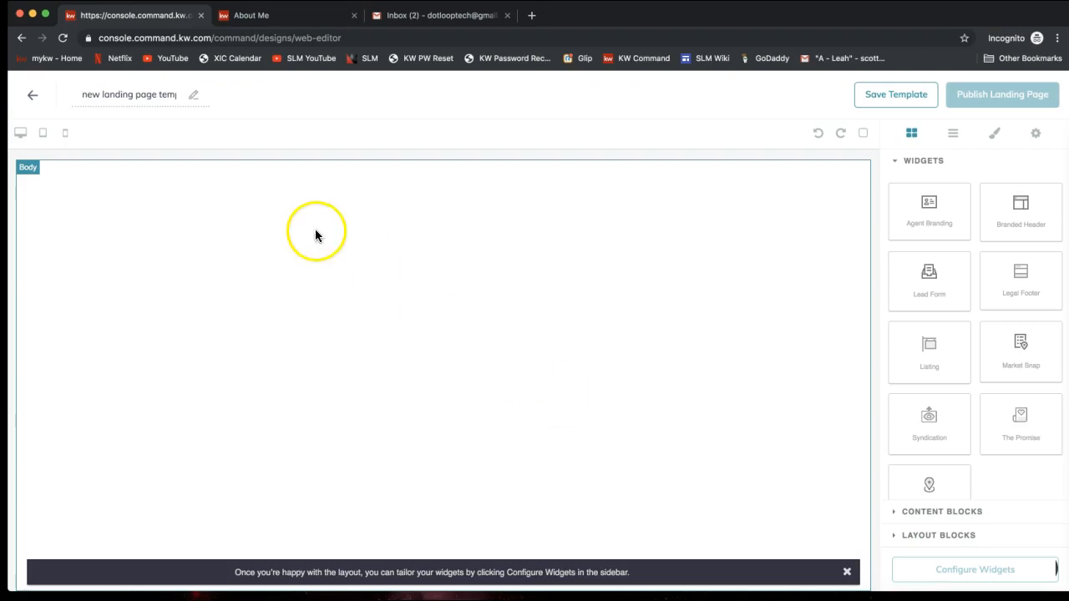
Step: Retitle the blank template 'My Listing Landing Page'
click(147, 94)
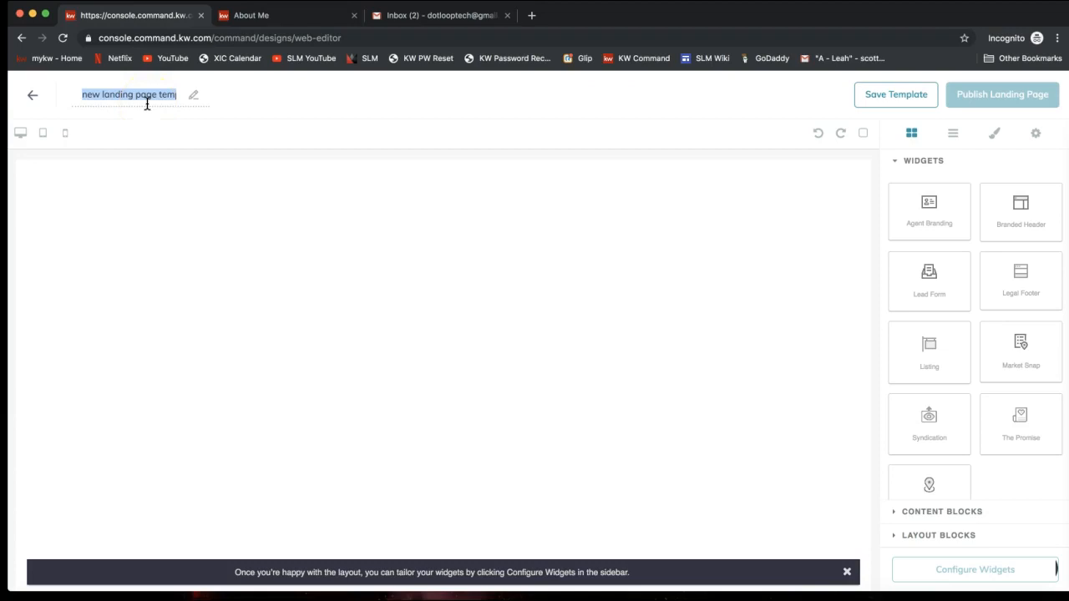
text(My Listing Landing Page)
drag(147, 98, 78, 94)
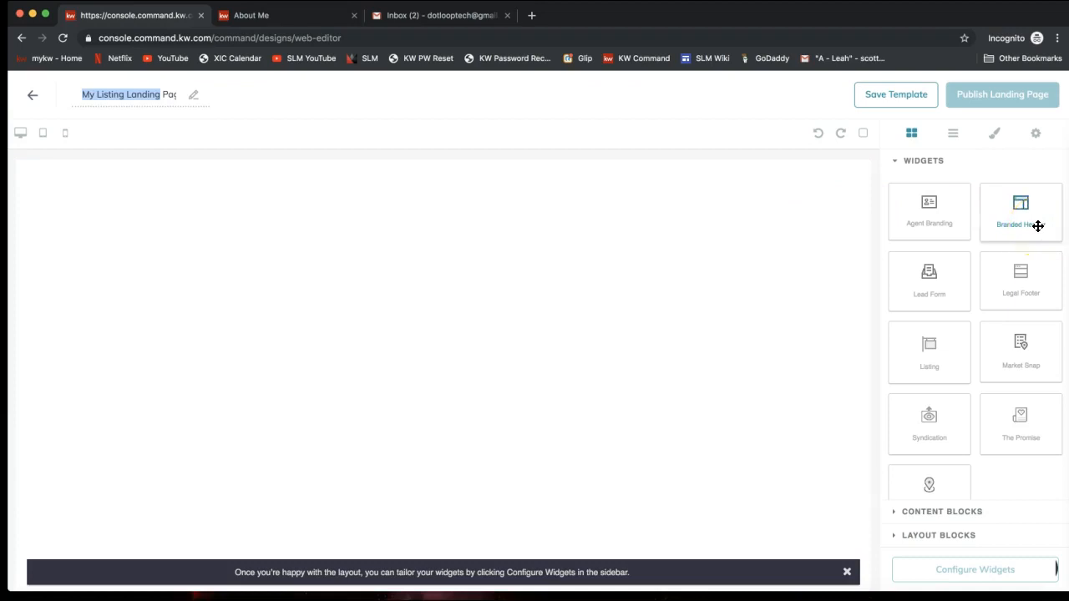
Step: Place the Branded Header widget with the KW logo and agent details at the canvas top, then select it
mouse_move(1037, 225)
mouse_down()
mouse_move(840, 217)
mouse_move(1026, 214)
mouse_move(1037, 230)
mouse_up()
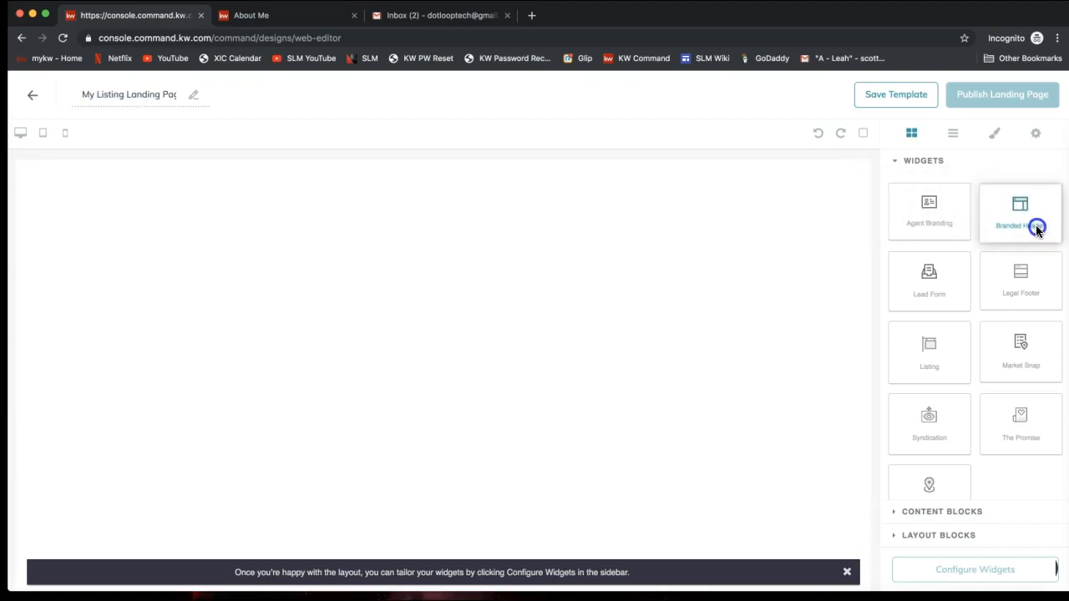
drag(1036, 230, 794, 213)
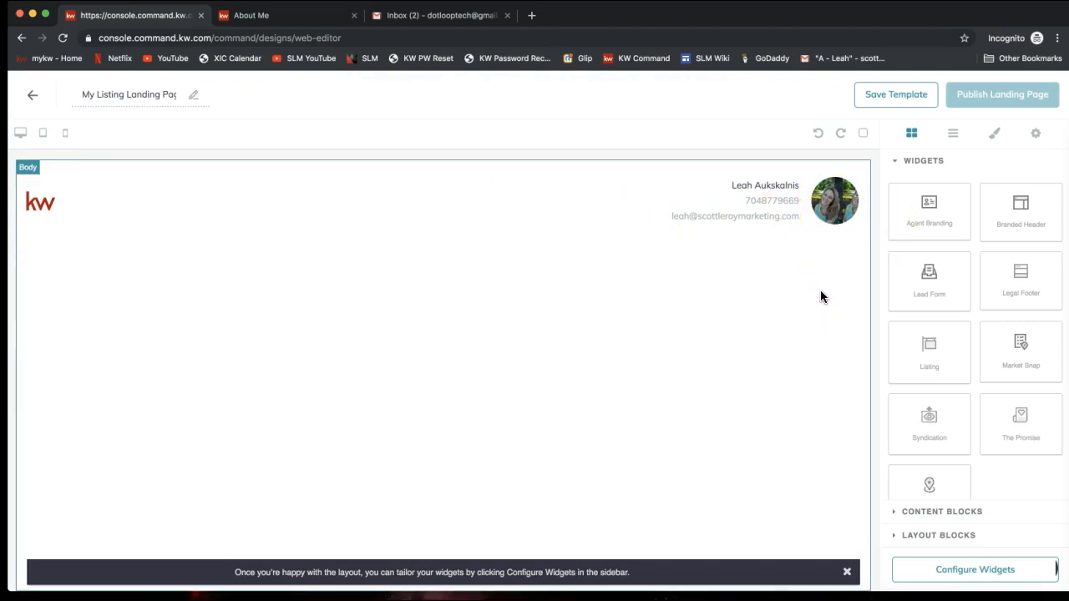
click(834, 210)
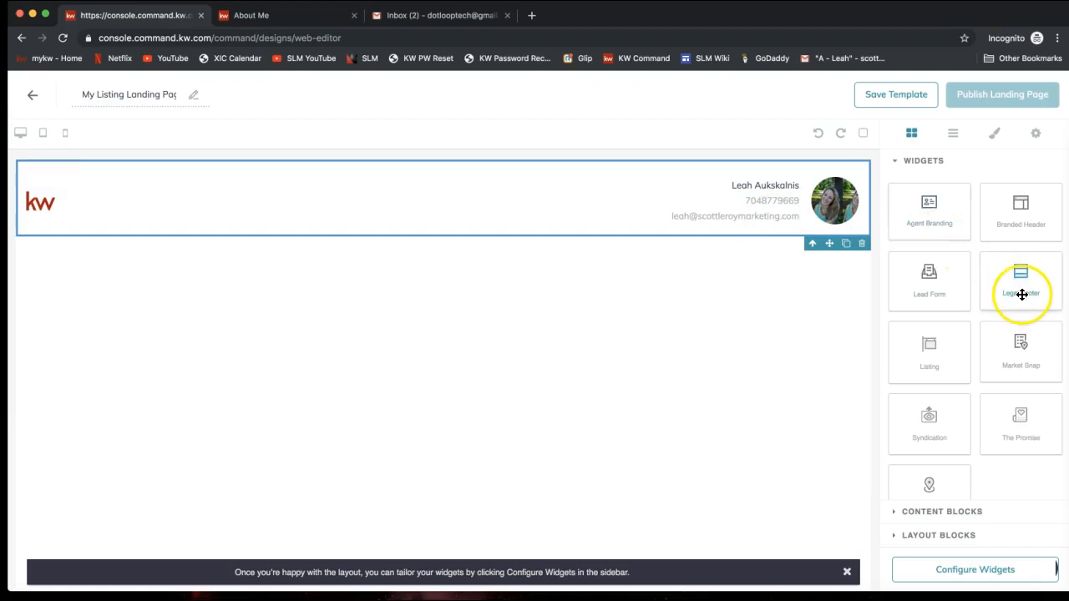
click(935, 347)
drag(878, 345, 780, 322)
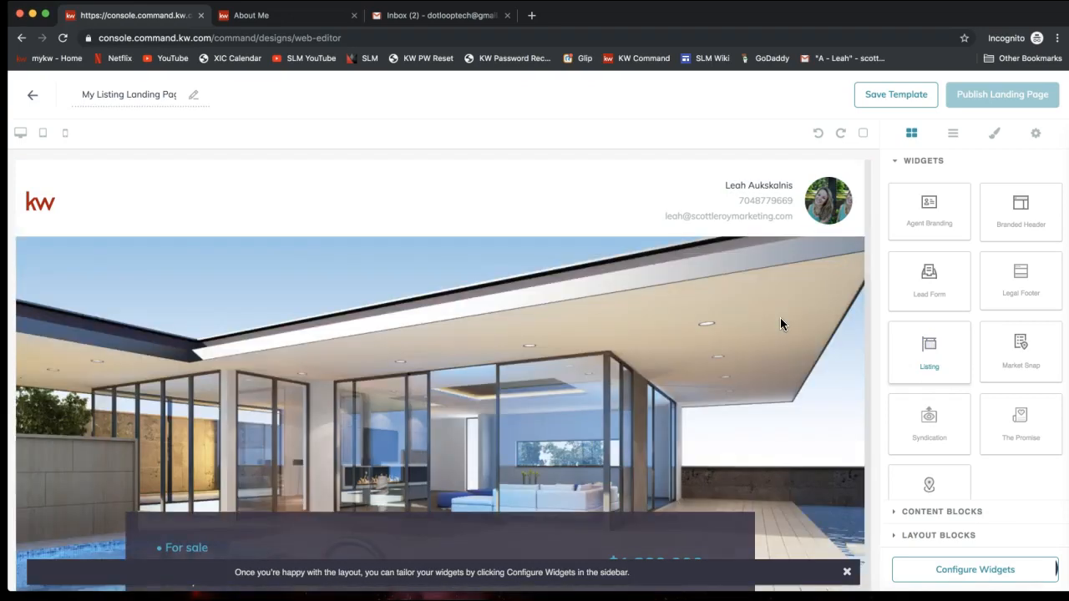
click(493, 358)
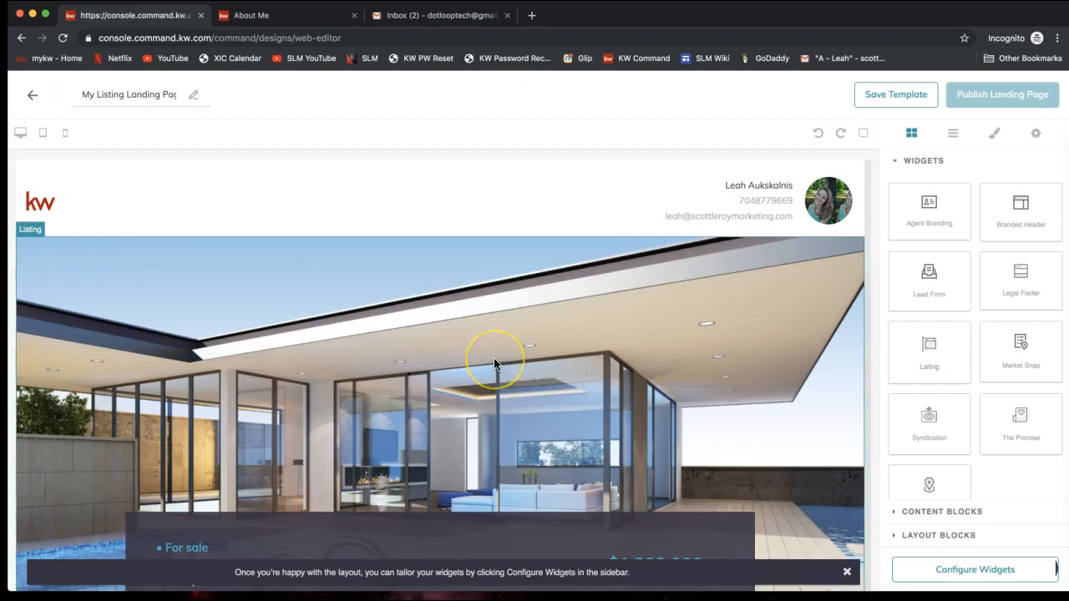
Step: Review the listing's price, property details and photo slideshow, advancing to the next photo
scroll(494, 357, down, 3)
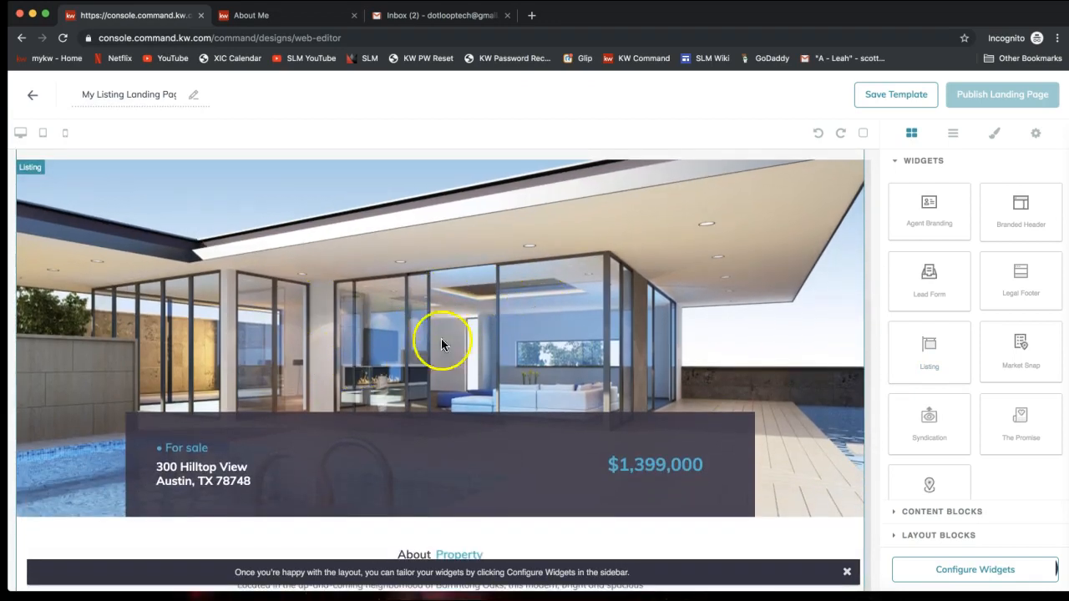
scroll(575, 340, down, 1)
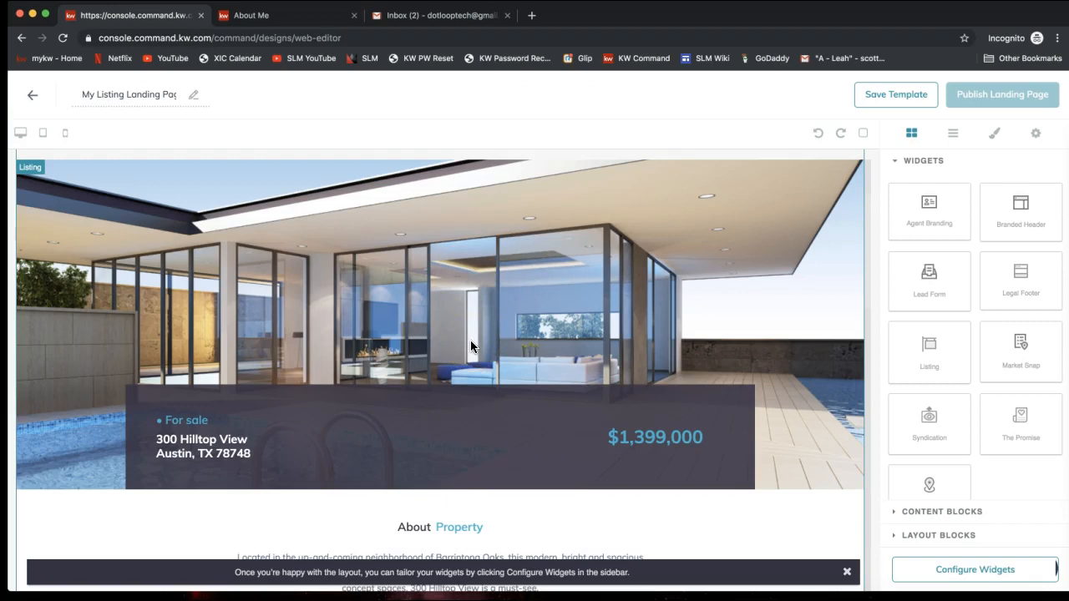
scroll(490, 271, down, 10)
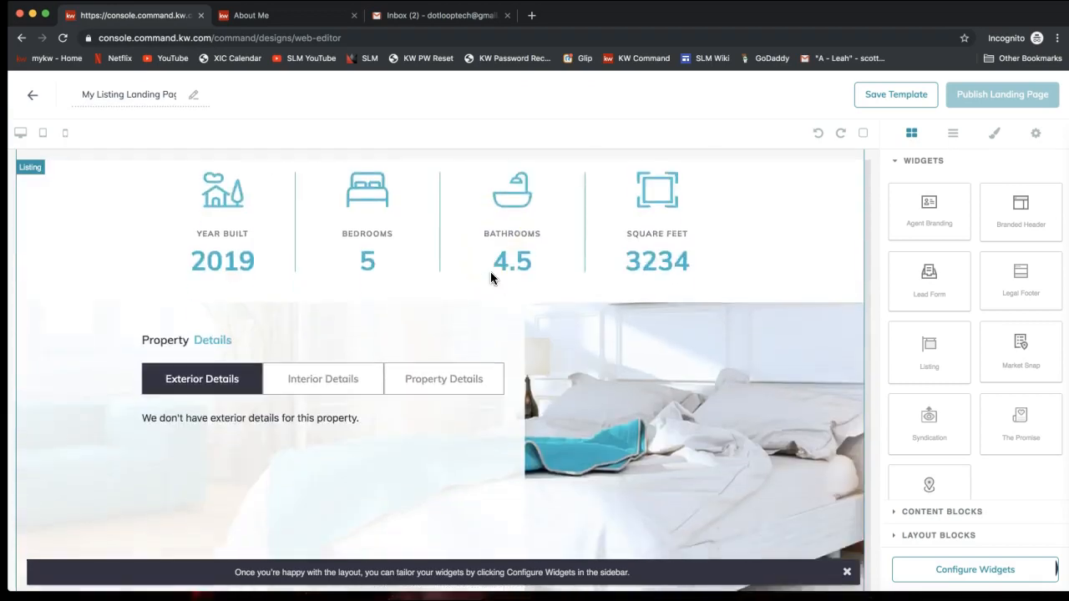
scroll(490, 272, up, 10)
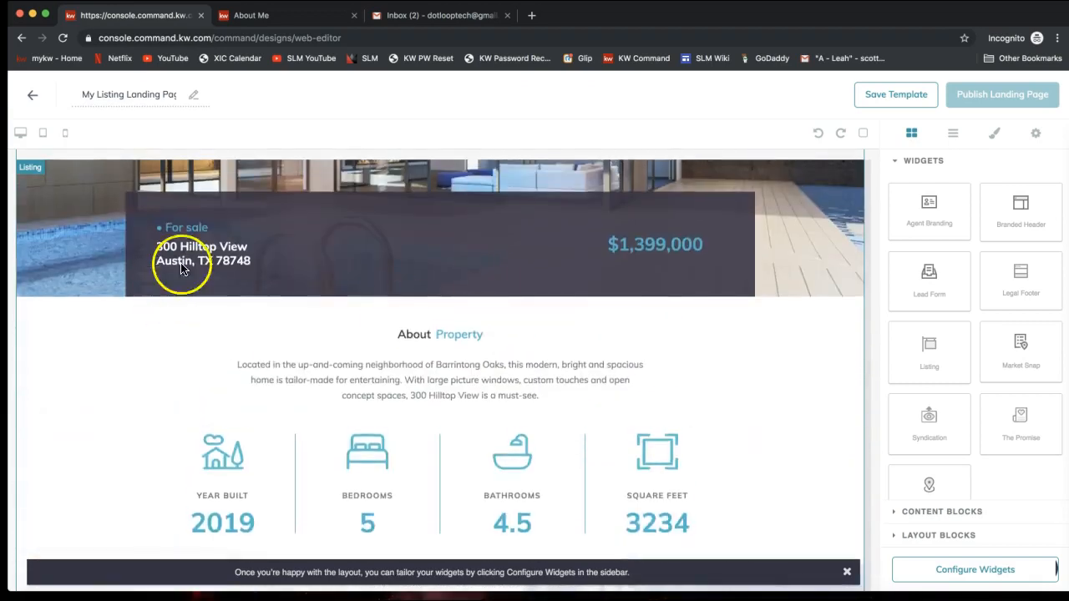
scroll(339, 326, down, 2)
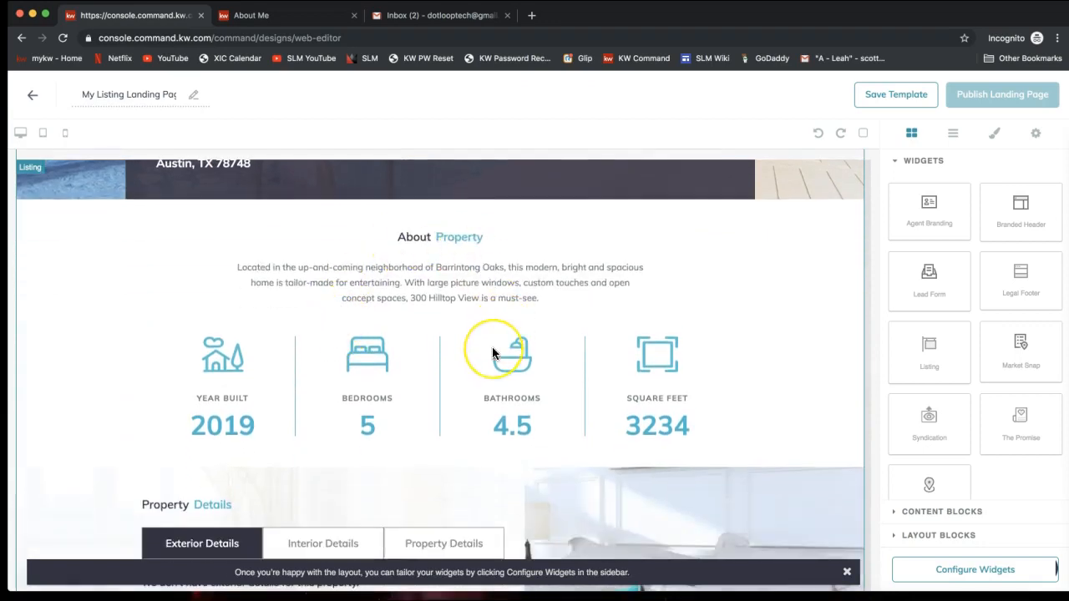
scroll(491, 354, down, 1)
scroll(492, 354, down, 2)
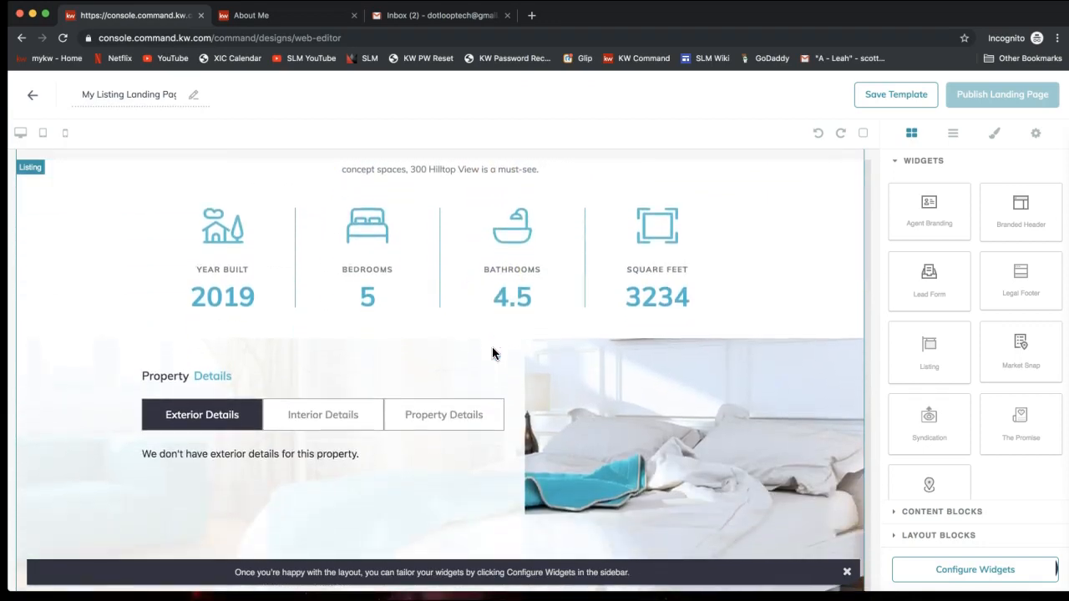
scroll(491, 354, down, 8)
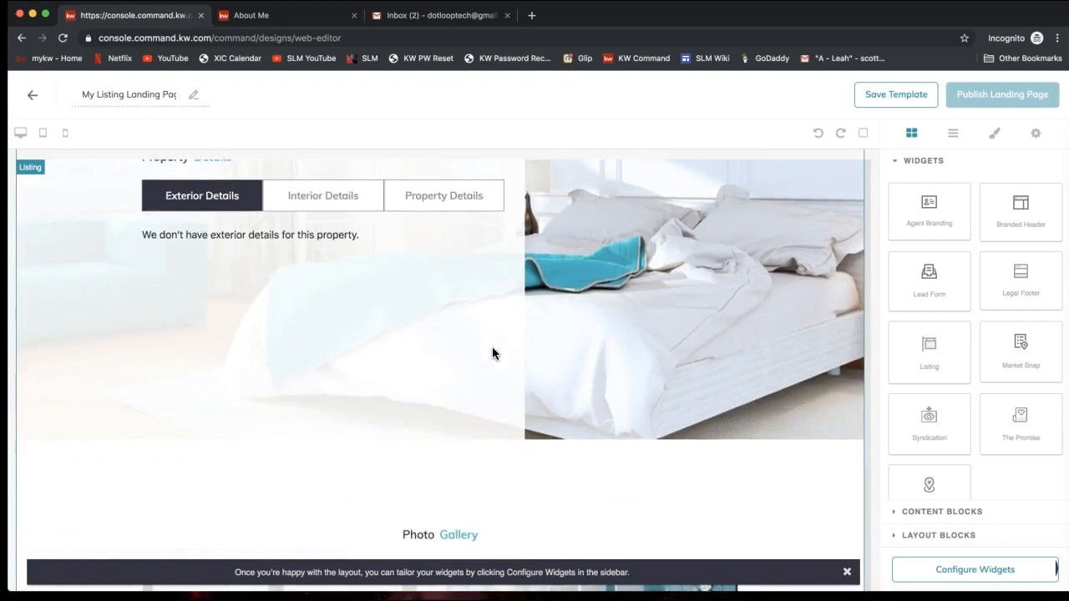
scroll(492, 354, down, 2)
click(685, 384)
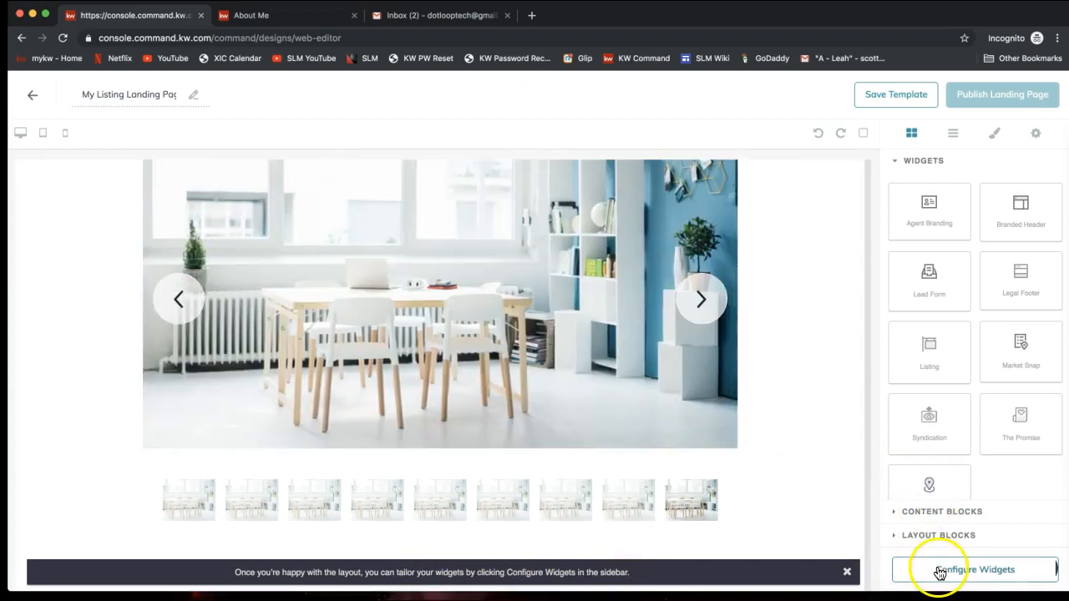
Step: Dismiss the layout tip and add the 'Interested? Let's Talk!' Lead Form with name, e-mail, phone and note fields
click(846, 576)
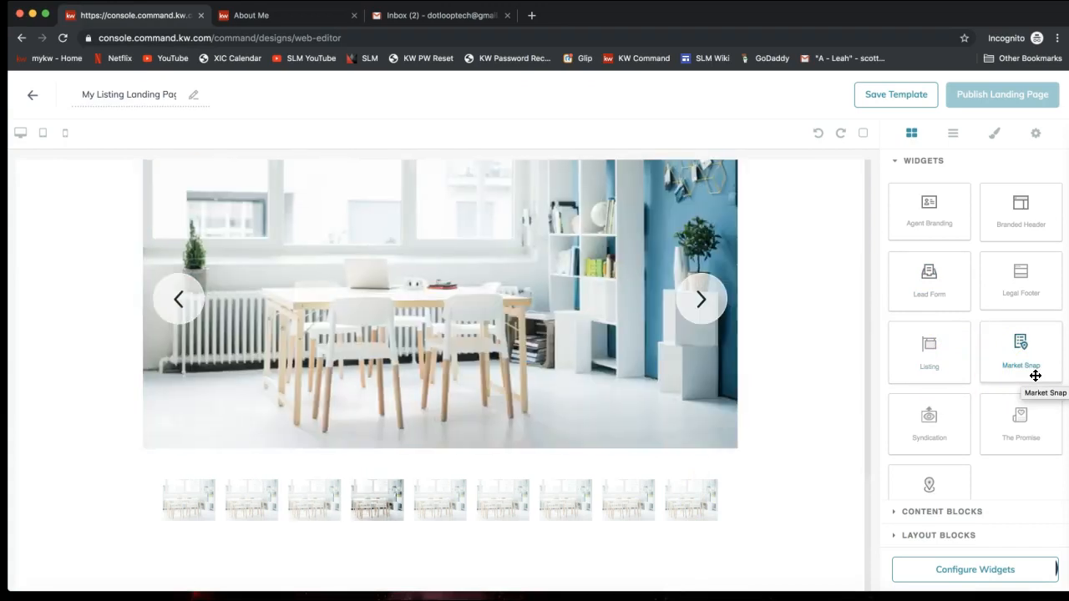
drag(1036, 376, 1000, 434)
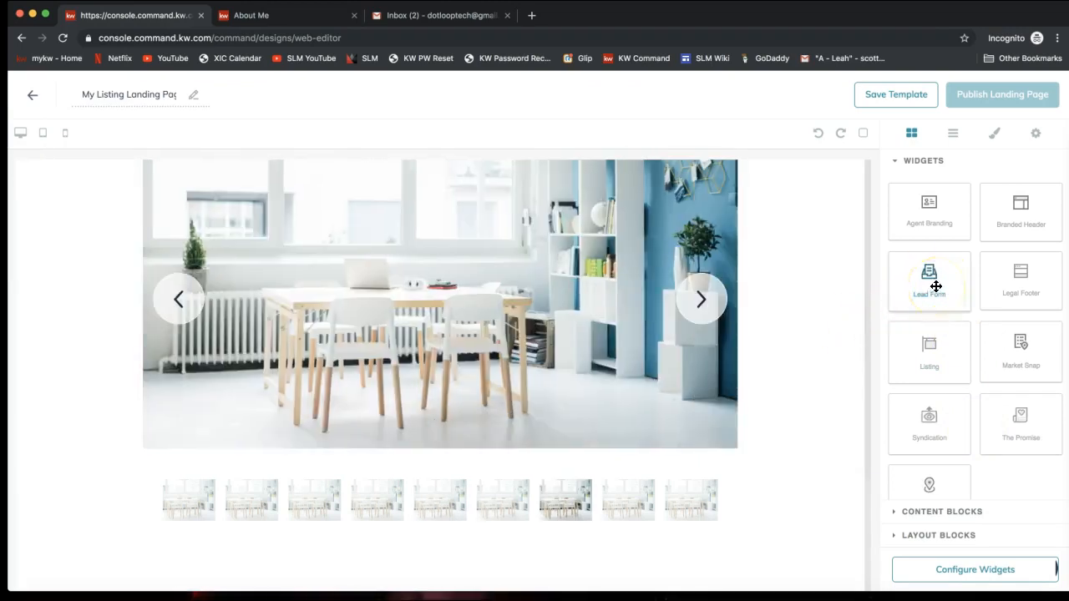
drag(936, 286, 745, 541)
scroll(689, 363, down, 4)
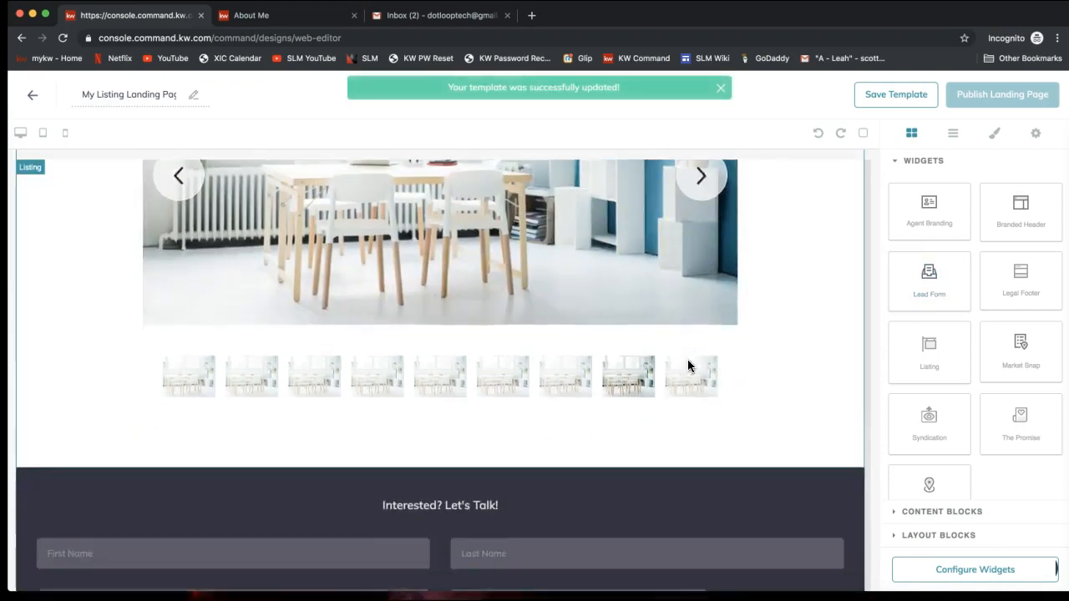
scroll(688, 365, down, 1)
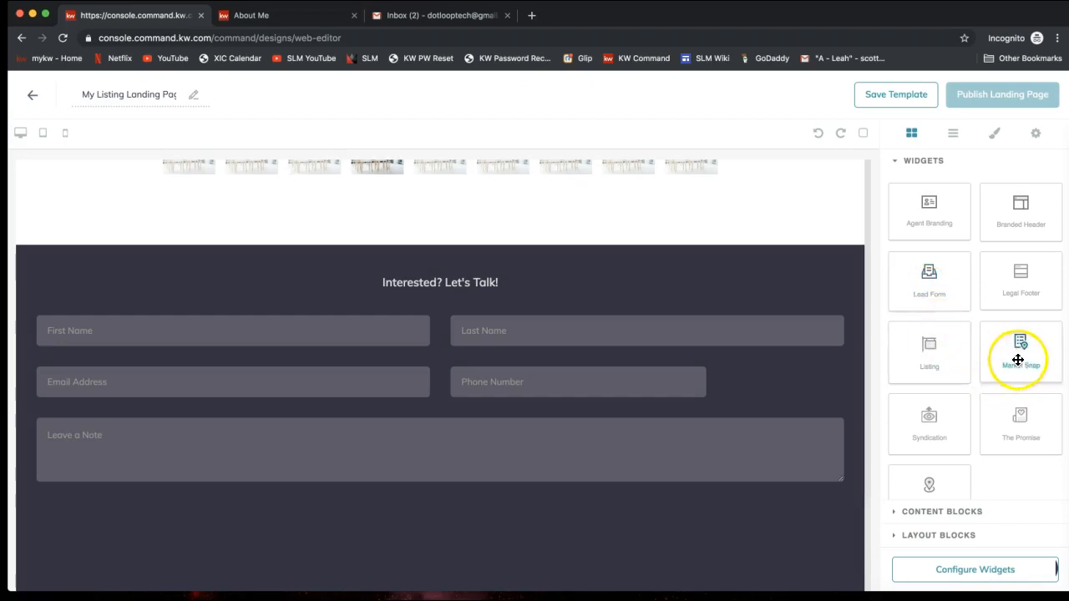
Step: Drop the Barton Hills Neighborhood Trends Market Snap below the form and review its map and statistics
drag(1020, 356, 683, 536)
scroll(621, 467, down, 2)
scroll(621, 467, down, 4)
scroll(621, 467, down, 1)
scroll(621, 467, up, 2)
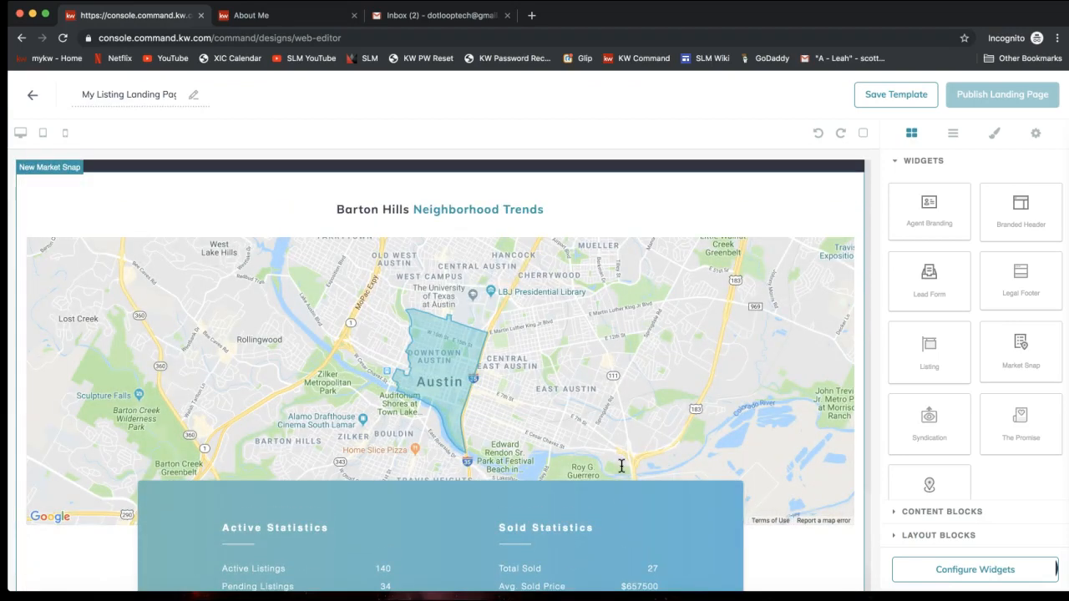
scroll(622, 467, down, 3)
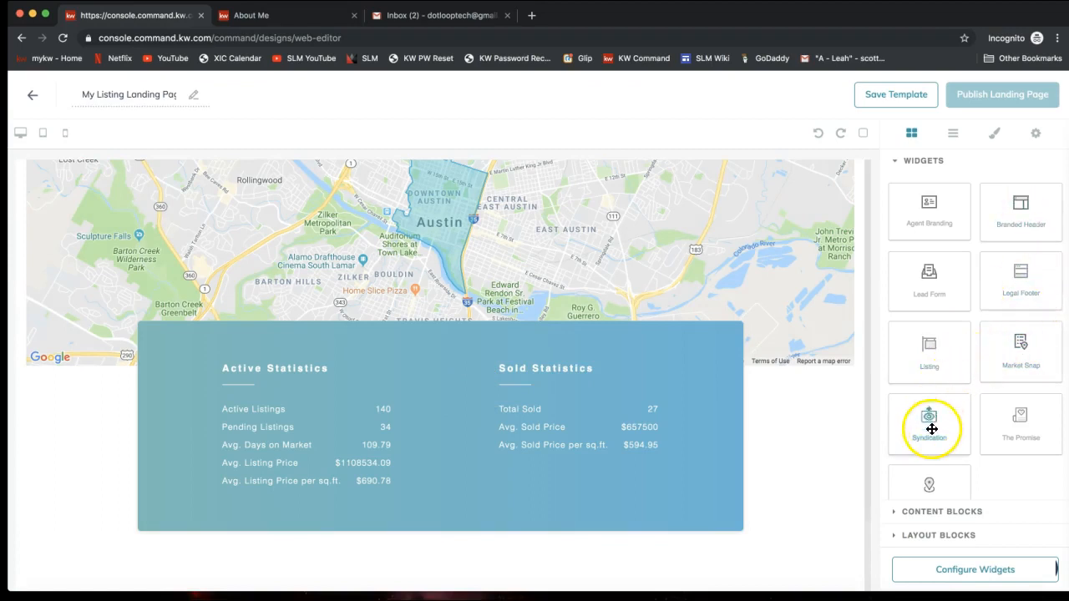
scroll(1043, 436, down, 1)
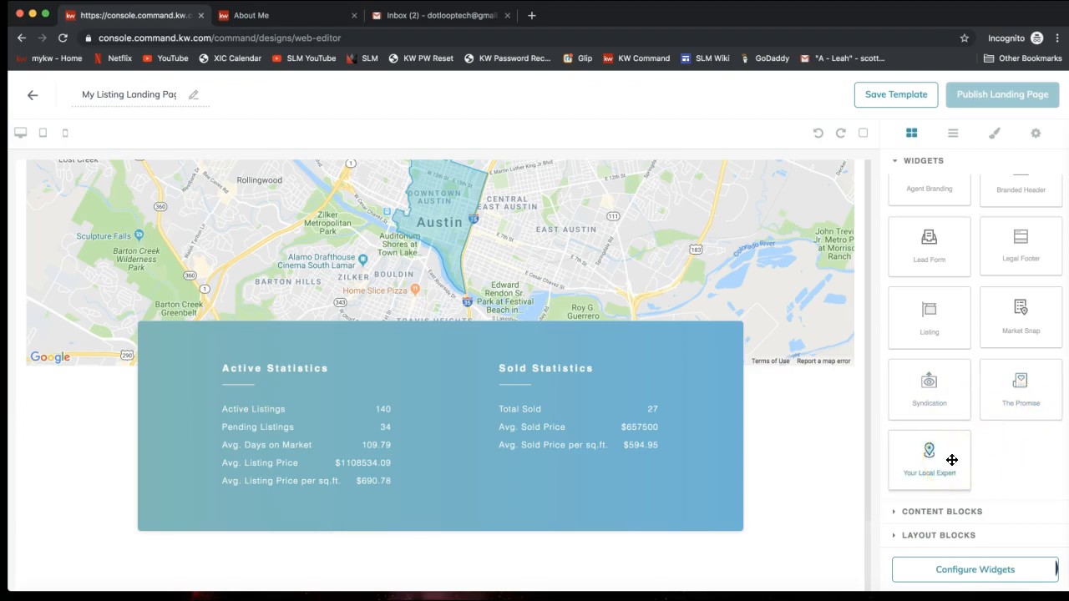
Step: Place the Syndication section citing 300M+ monthly visitors, 7,000+ page views and 150+ saves
drag(950, 460, 761, 573)
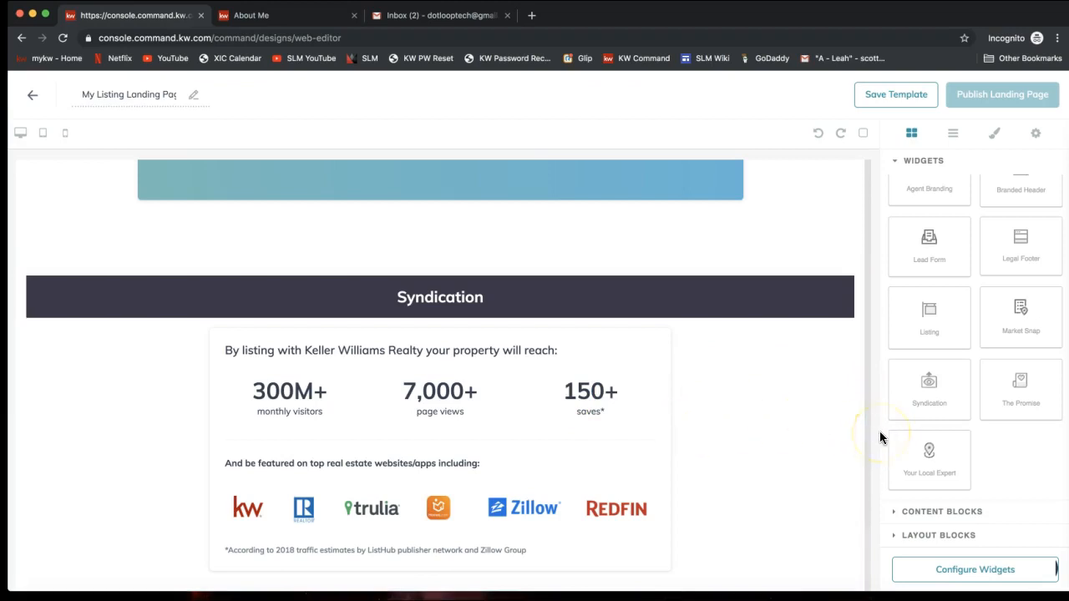
drag(953, 451, 720, 532)
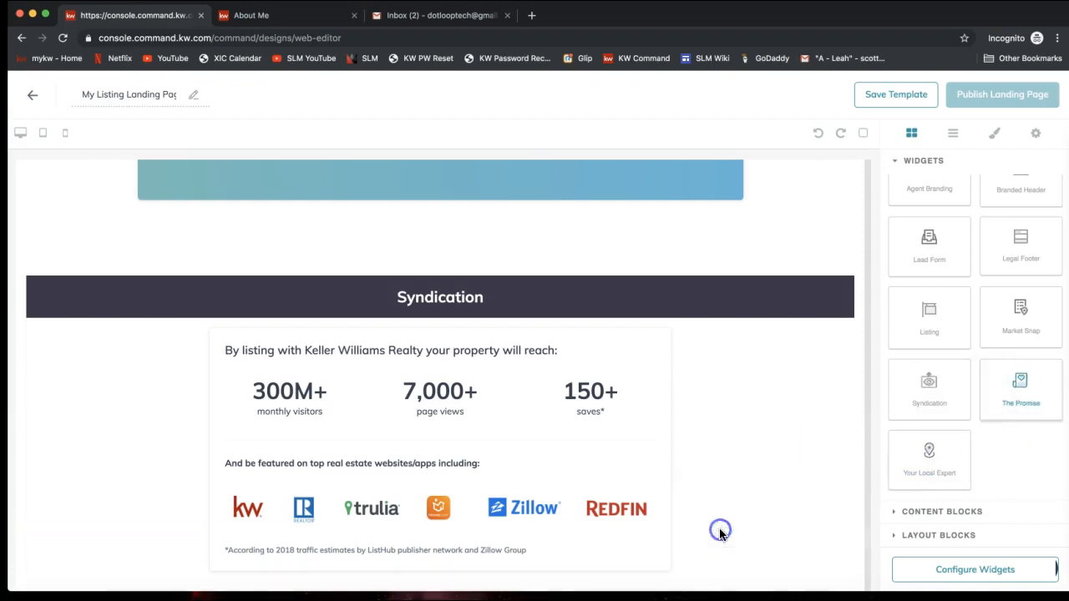
Step: Add The Promise, then Your Local Expert with agent photo, contact details and a Download My App button
drag(988, 434, 618, 423)
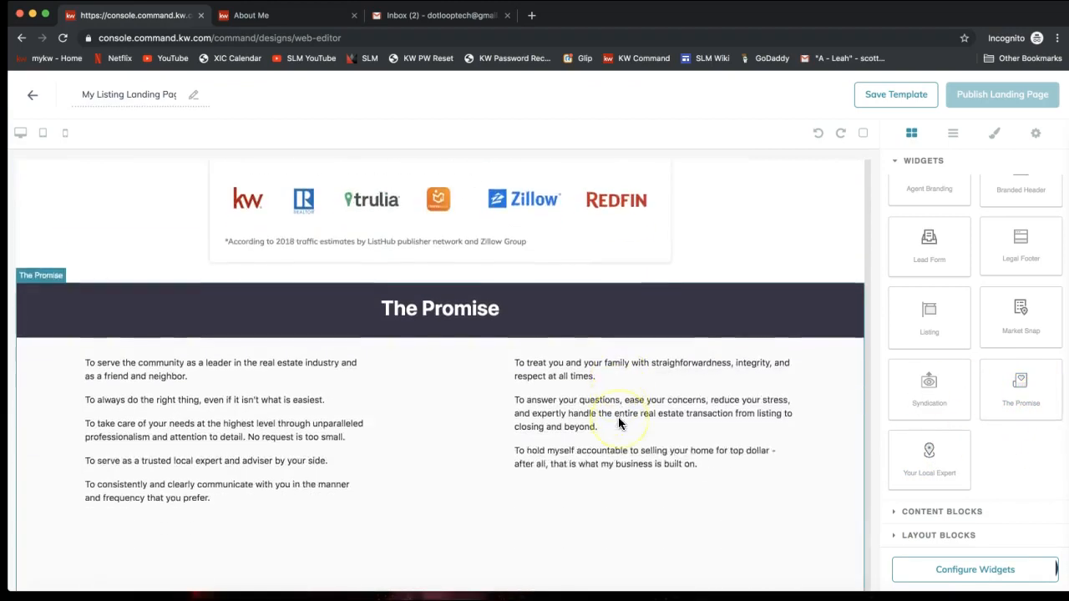
scroll(619, 423, down, 1)
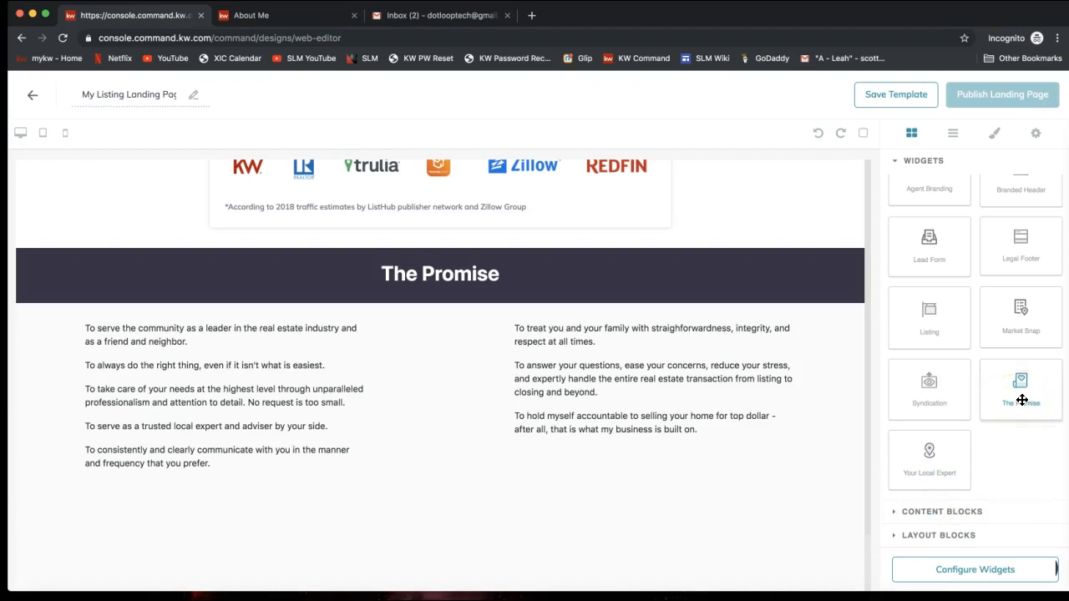
drag(1022, 400, 639, 452)
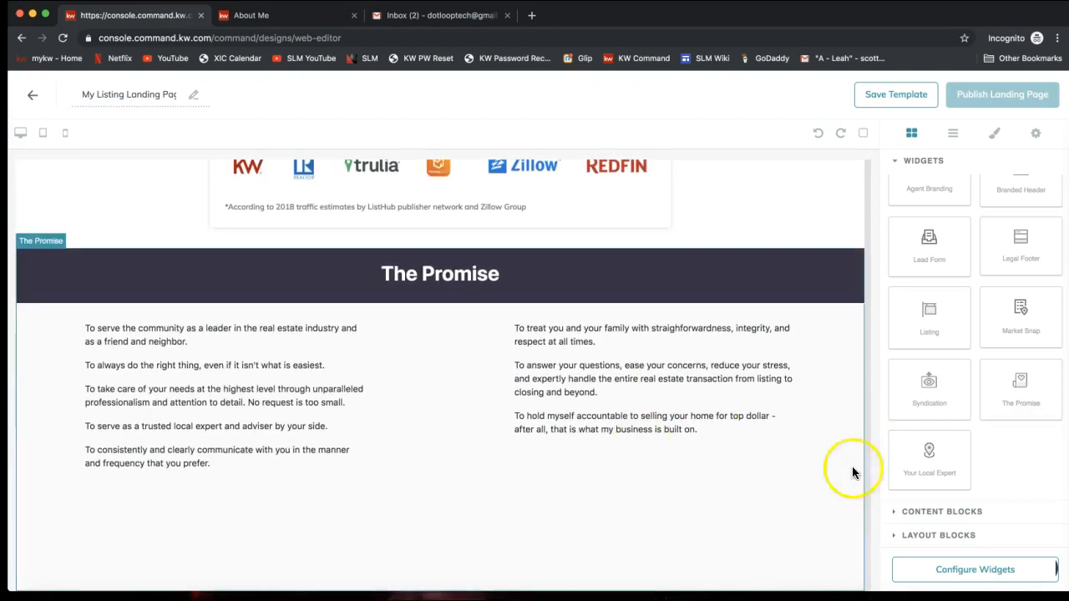
drag(938, 466, 771, 539)
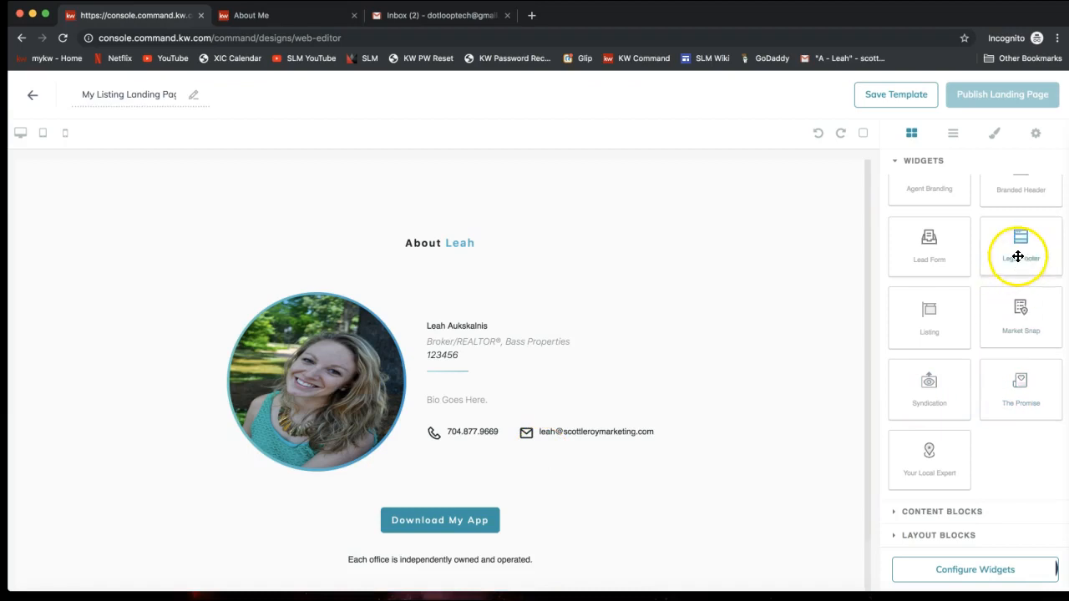
Step: Drop the Legal Footer with social links, KW logo and office details at the page bottom
drag(1032, 241, 749, 499)
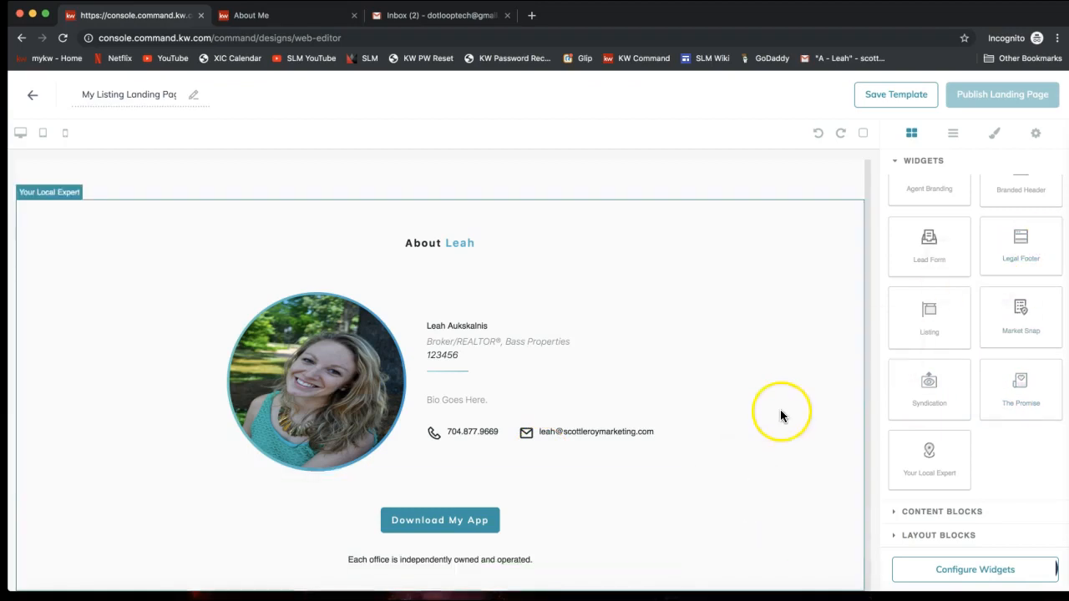
scroll(779, 415, down, 5)
click(473, 412)
Step: Return up the page and select The Promise section below the Syndication statistics
scroll(525, 501, up, 3)
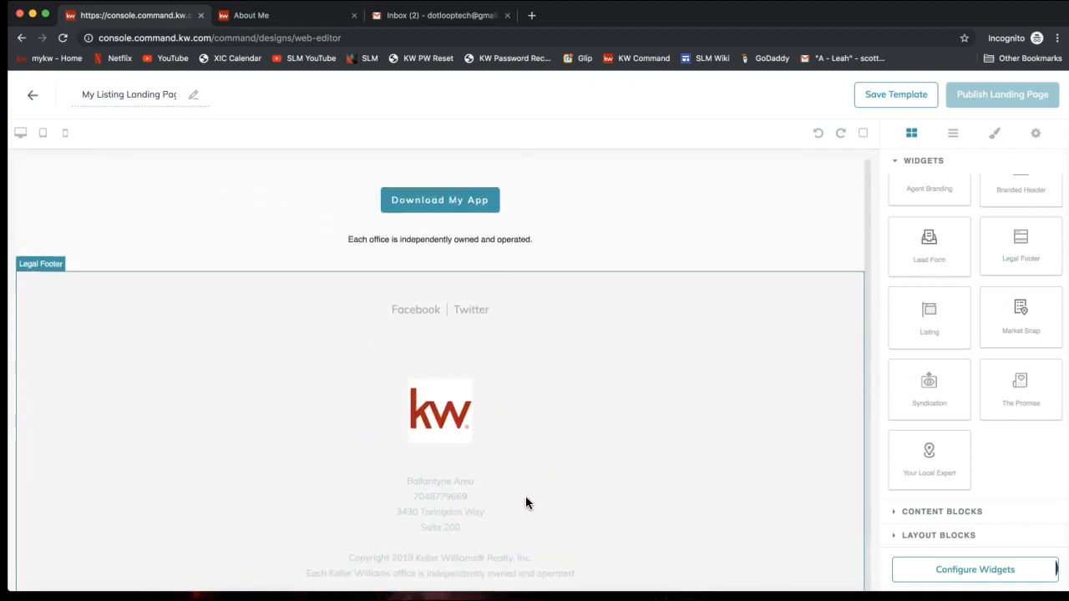
scroll(467, 441, up, 2)
scroll(506, 442, up, 4)
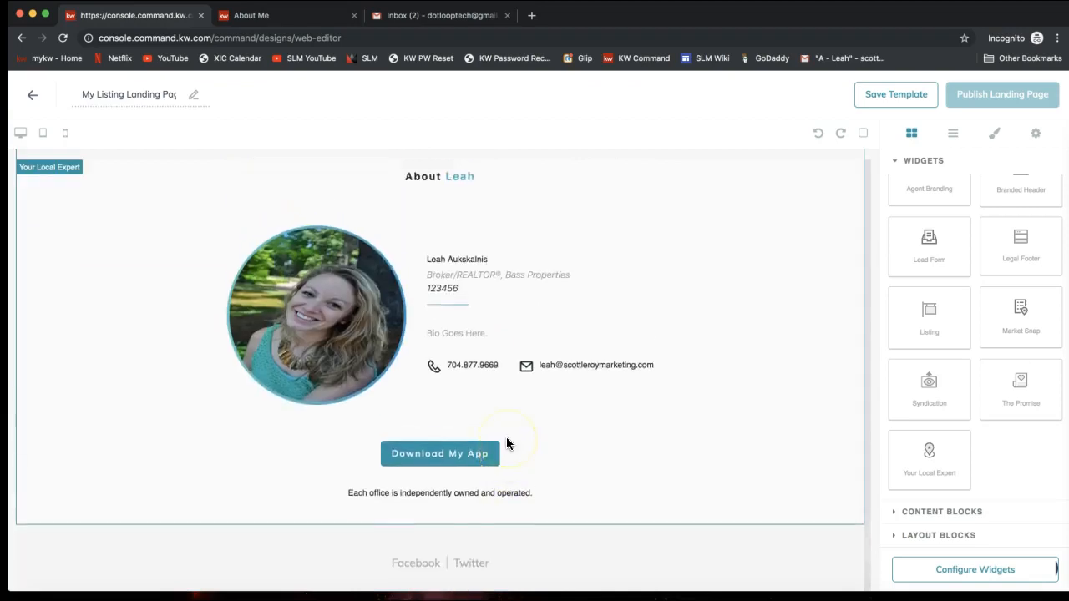
scroll(506, 436, up, 4)
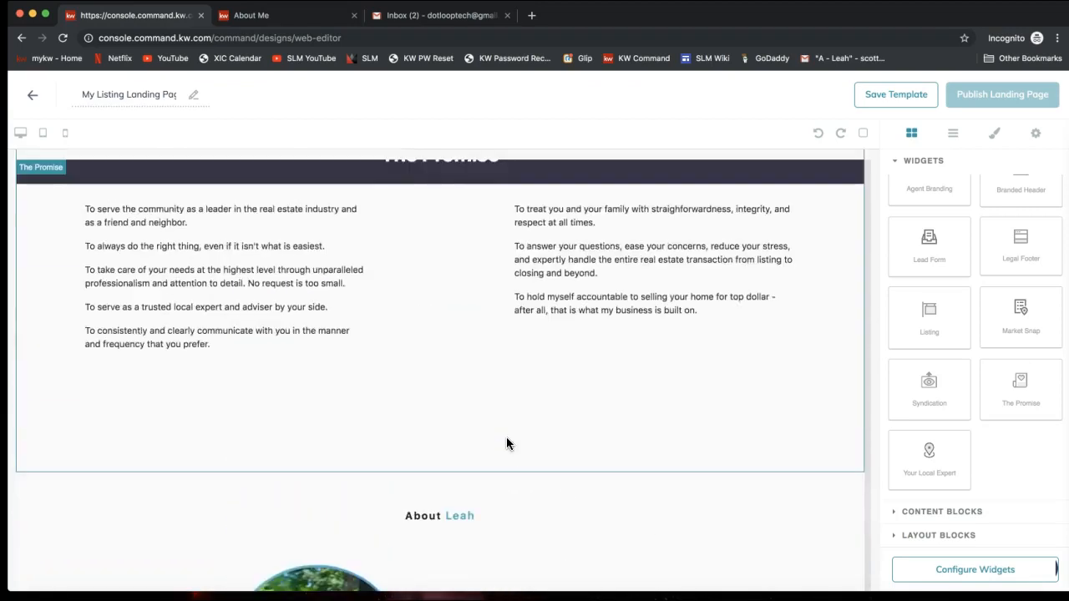
scroll(957, 417, up, 1)
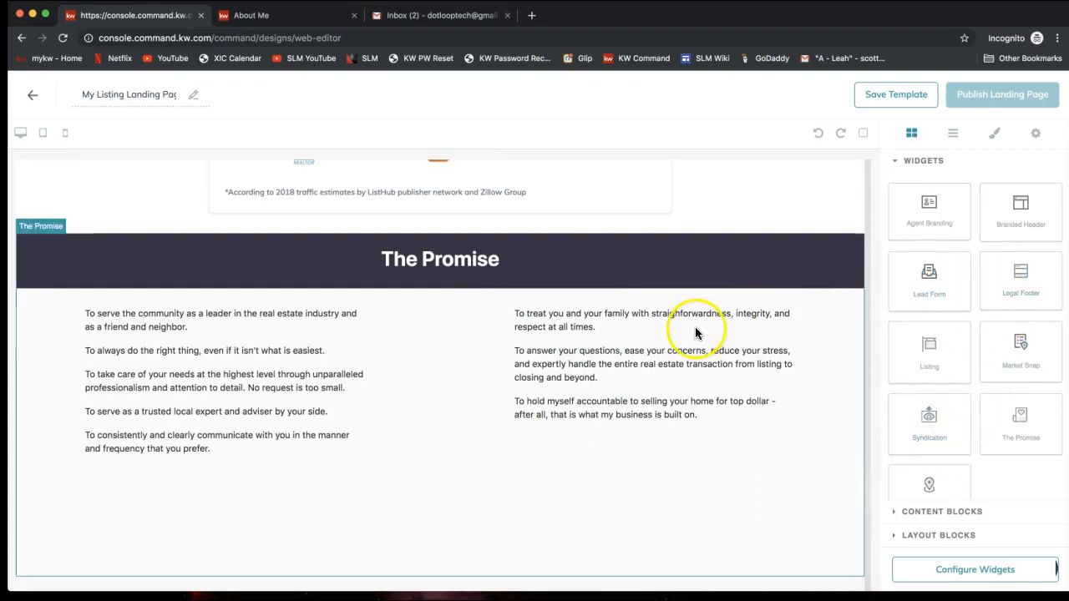
click(469, 357)
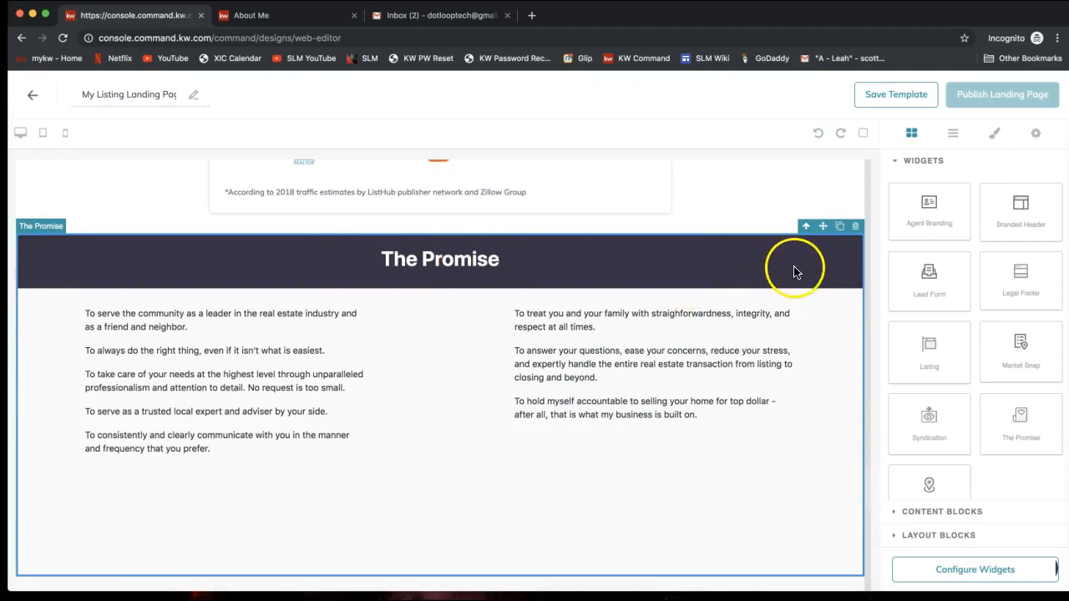
Step: Delete The Promise section with its trash icon and return to the top of the page
click(856, 227)
scroll(547, 399, up, 3)
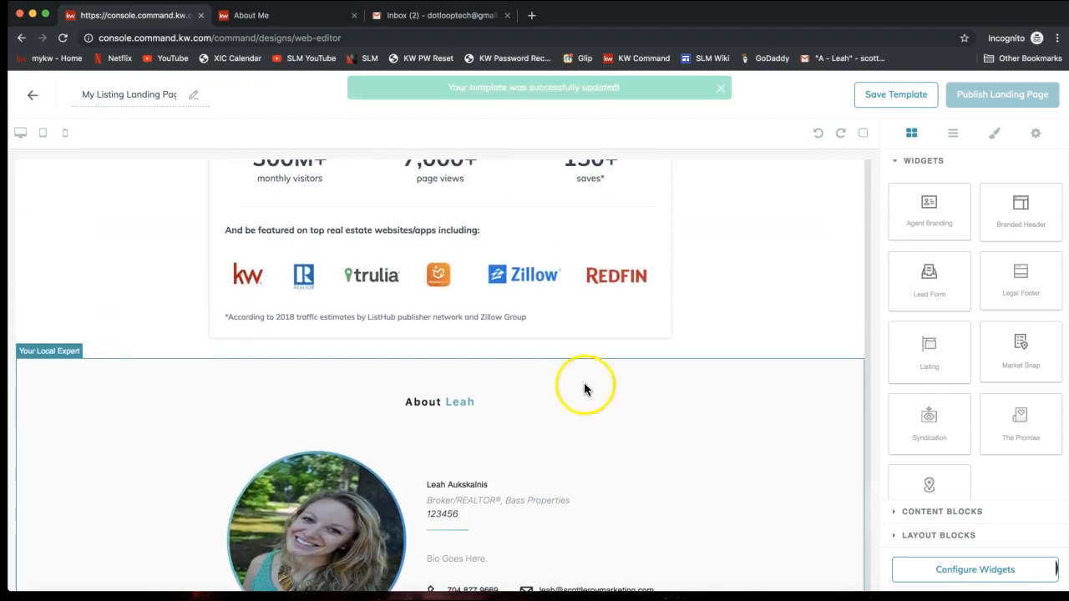
scroll(654, 342, up, 2)
scroll(654, 342, up, 15)
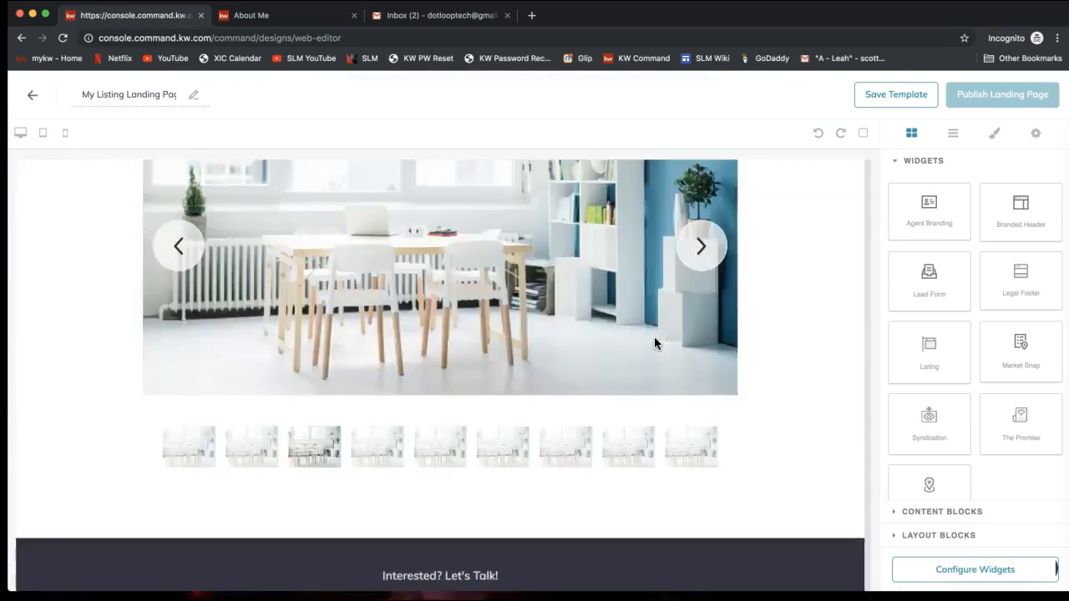
scroll(654, 343, up, 6)
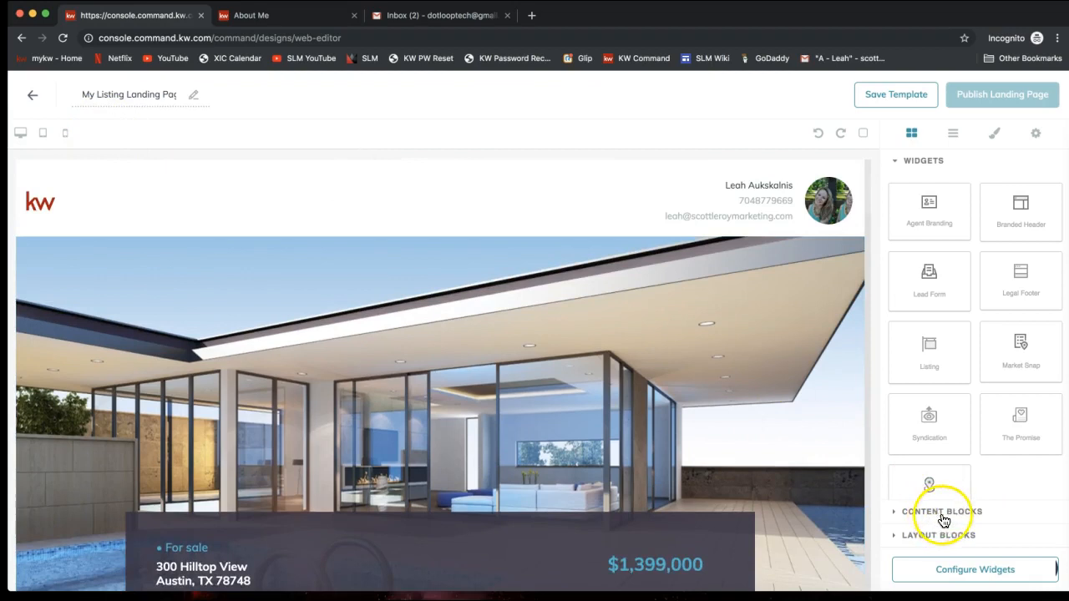
scroll(980, 410, down, 2)
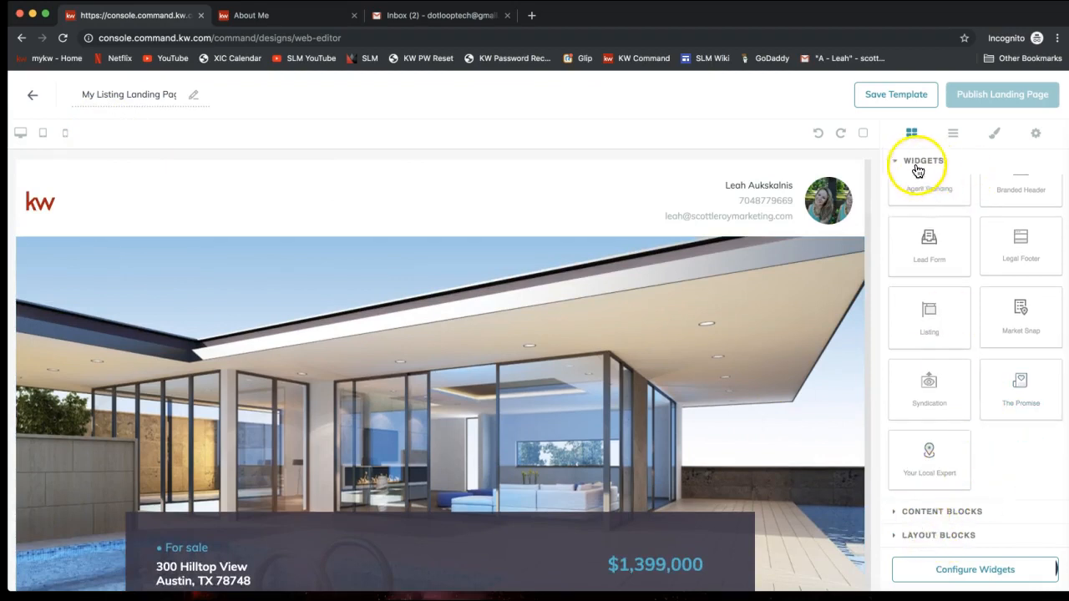
click(952, 512)
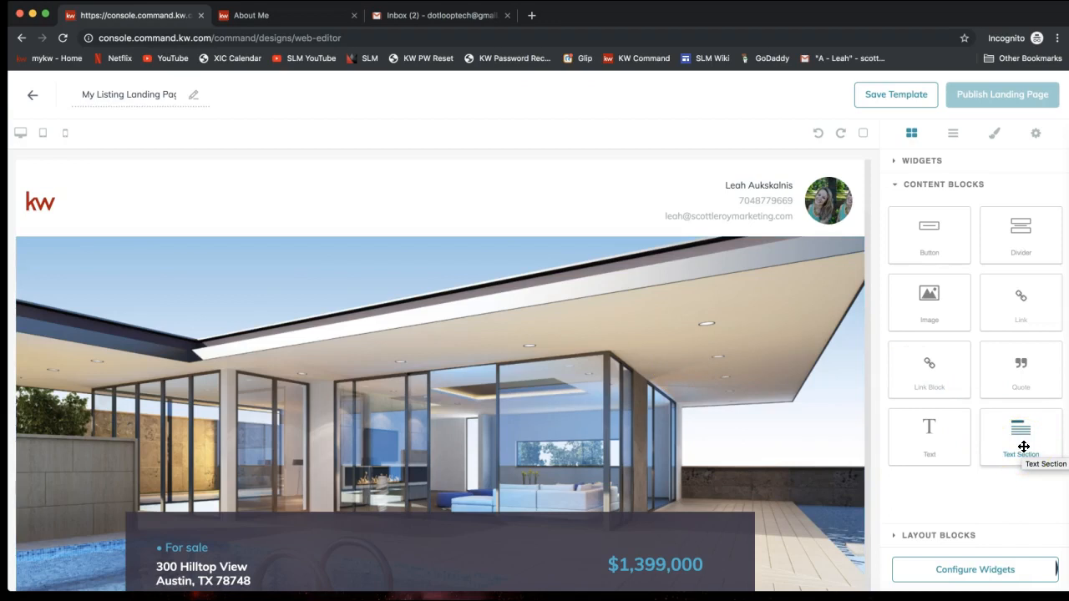
drag(1022, 446, 994, 455)
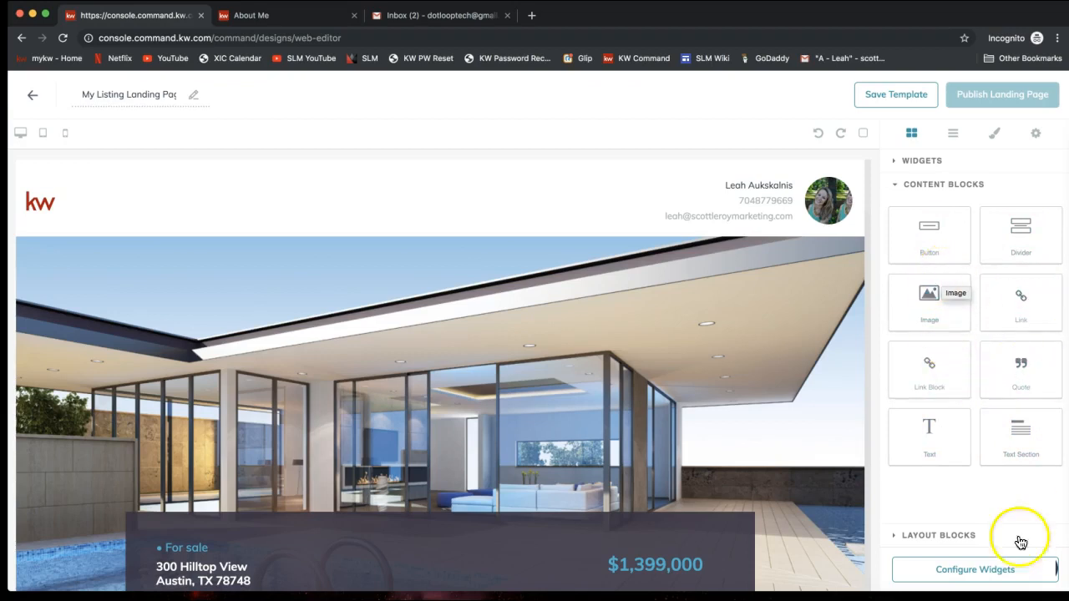
click(952, 535)
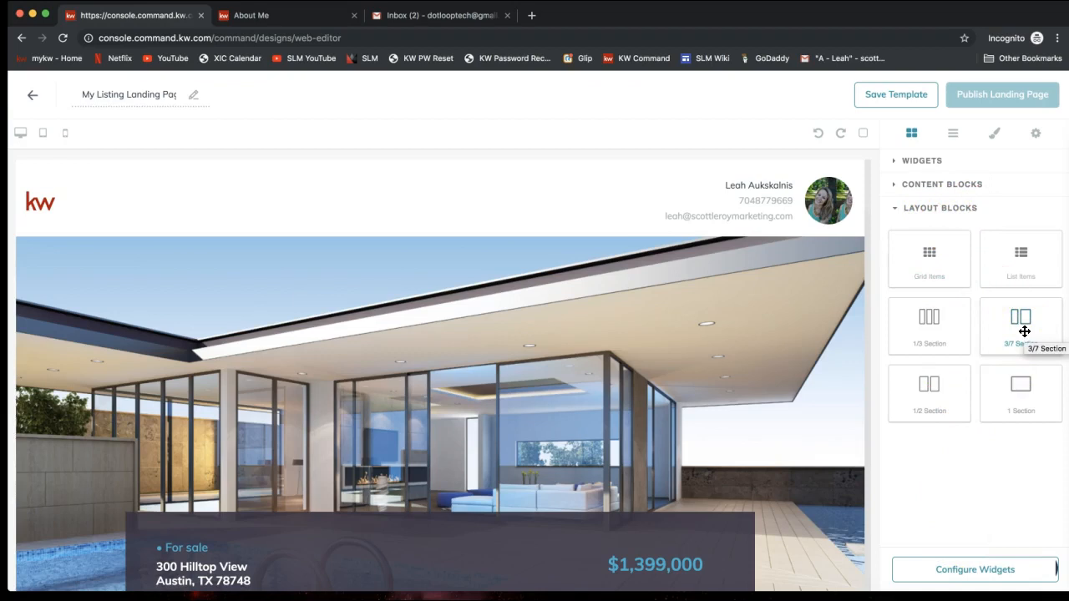
click(930, 401)
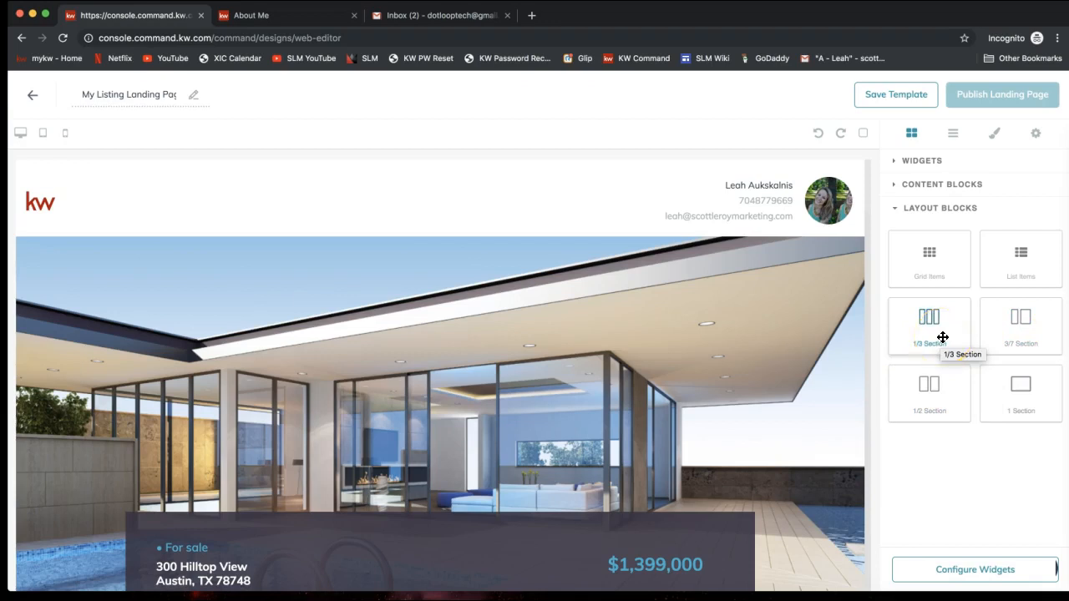
click(941, 161)
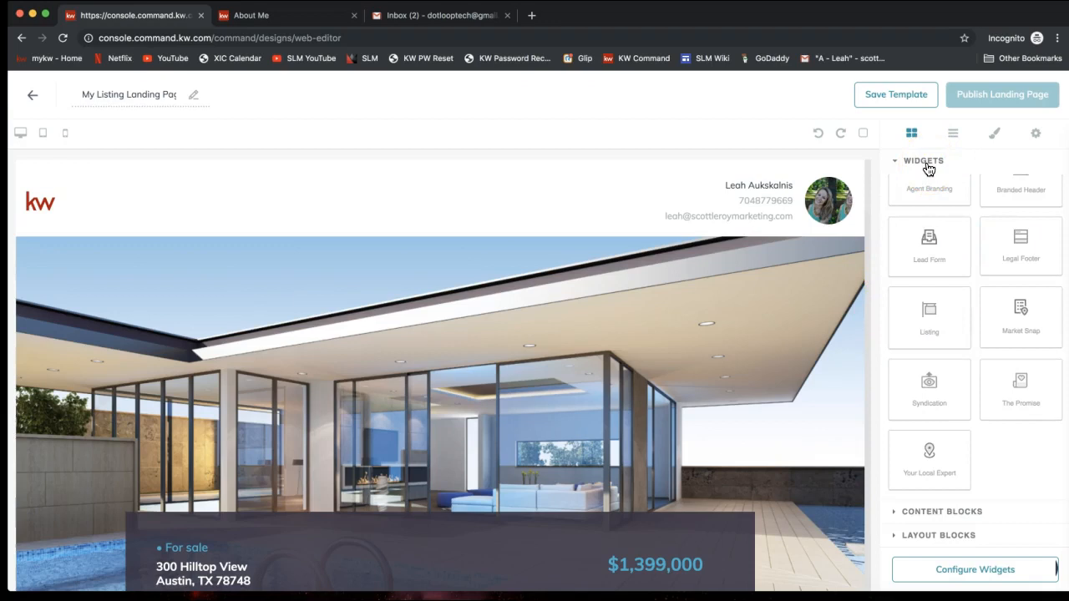
click(42, 134)
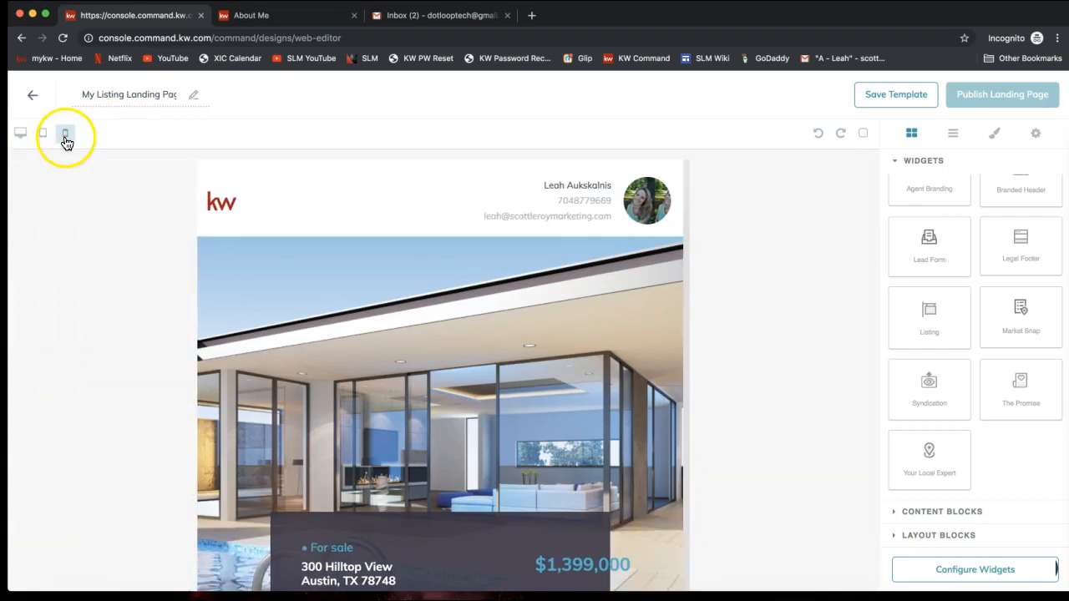
click(66, 142)
click(42, 136)
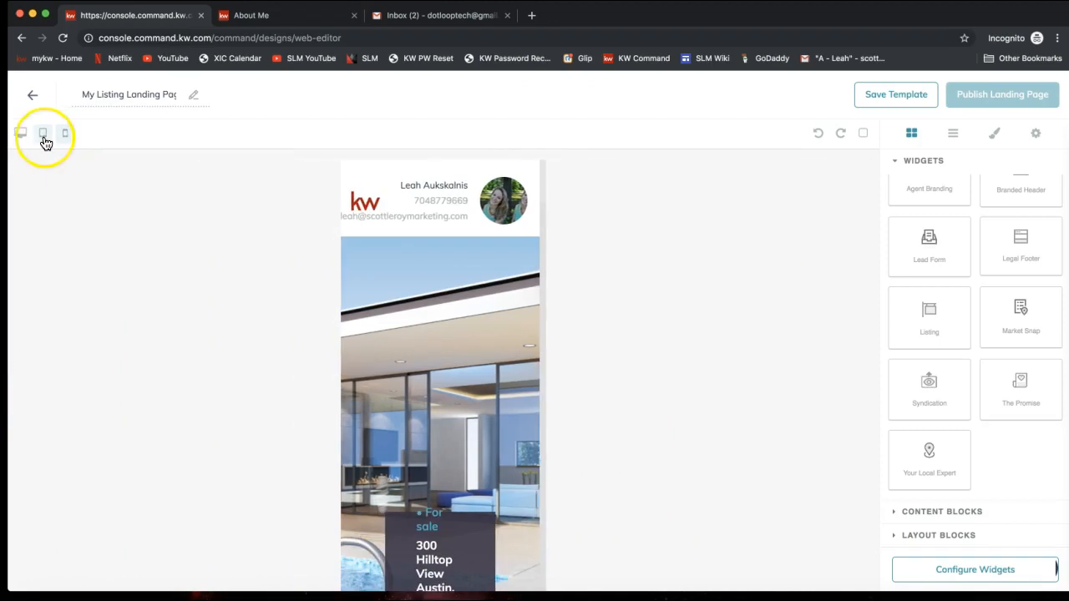
click(21, 136)
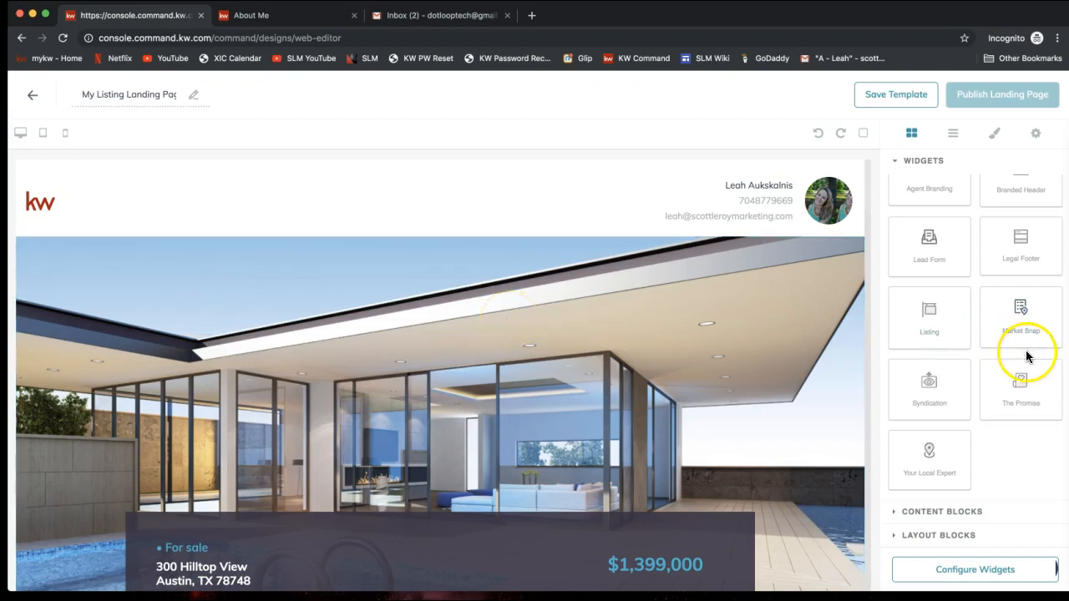
Step: Save the template, then reopen the My Listing Landing Page card from My Design Templates
click(896, 96)
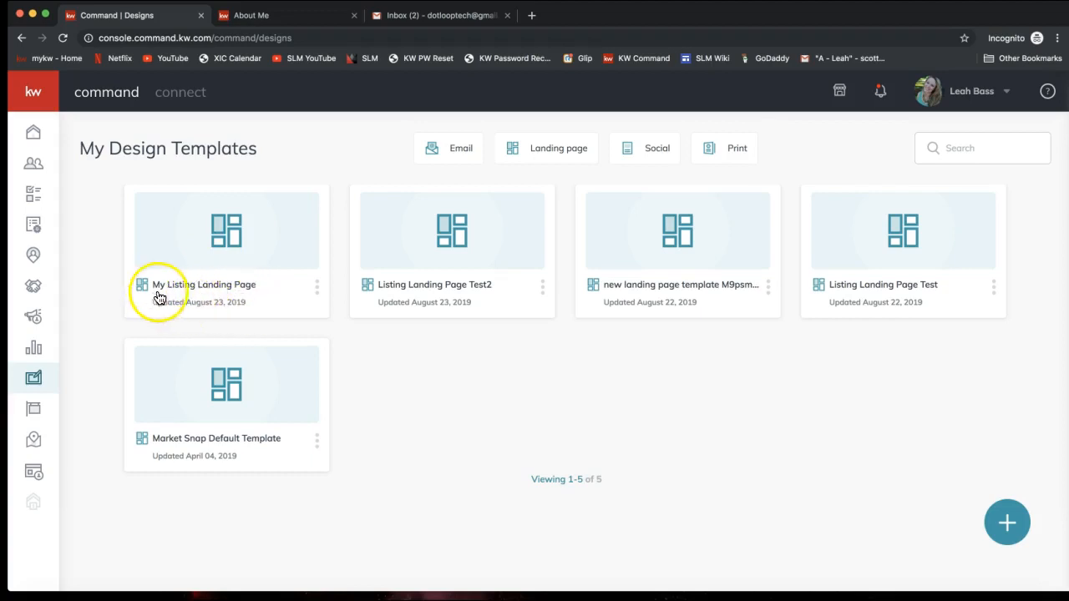
click(239, 261)
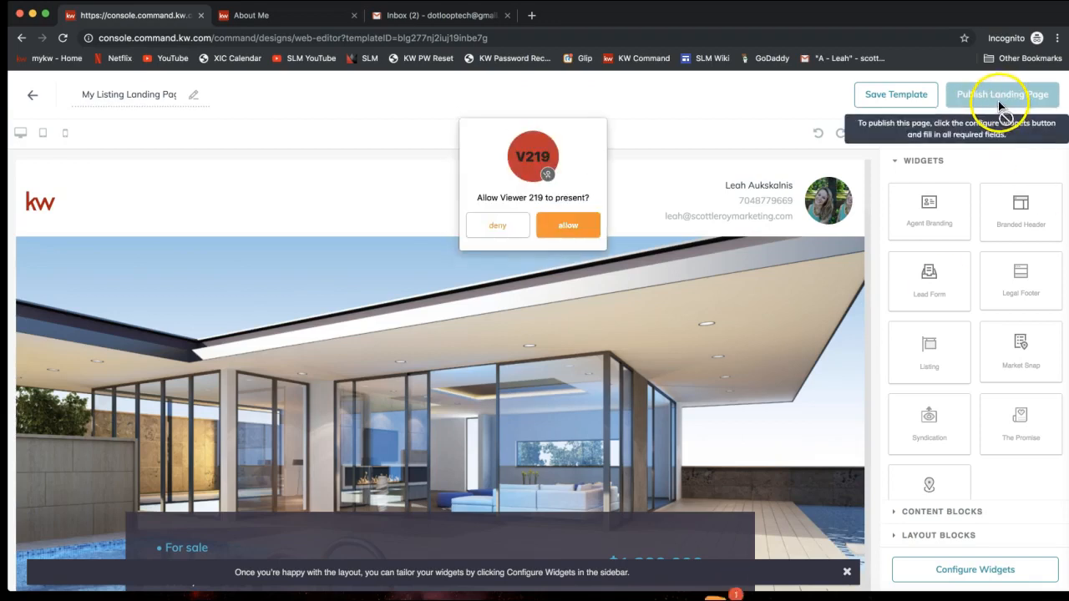
Step: Deny the 'Allow Viewer to present?' request and scroll down the reopened landing page editor
click(495, 227)
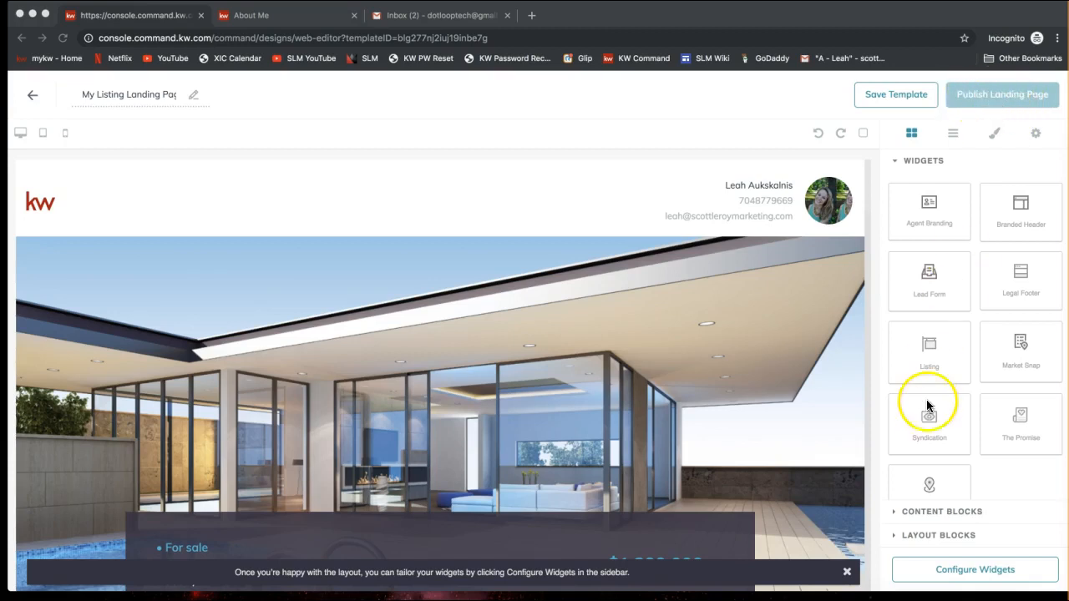
scroll(927, 402, down, 1)
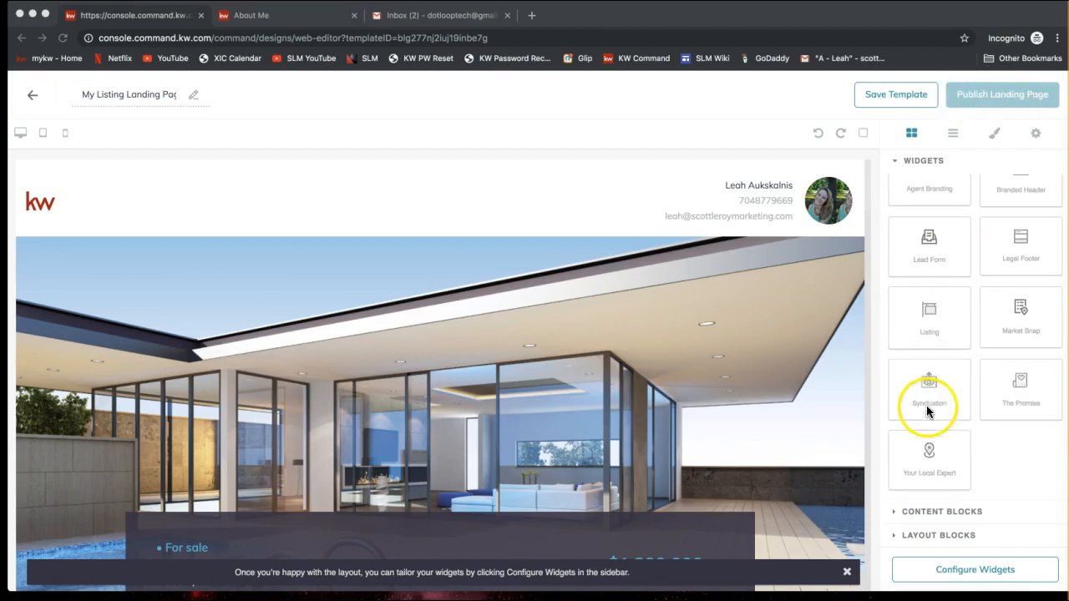
click(949, 572)
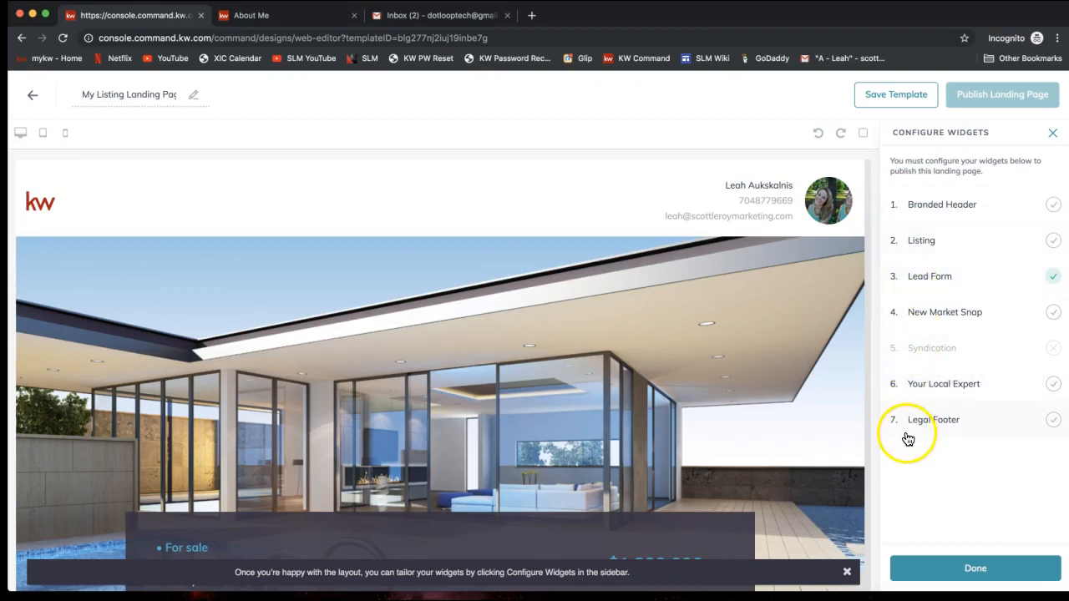
click(932, 213)
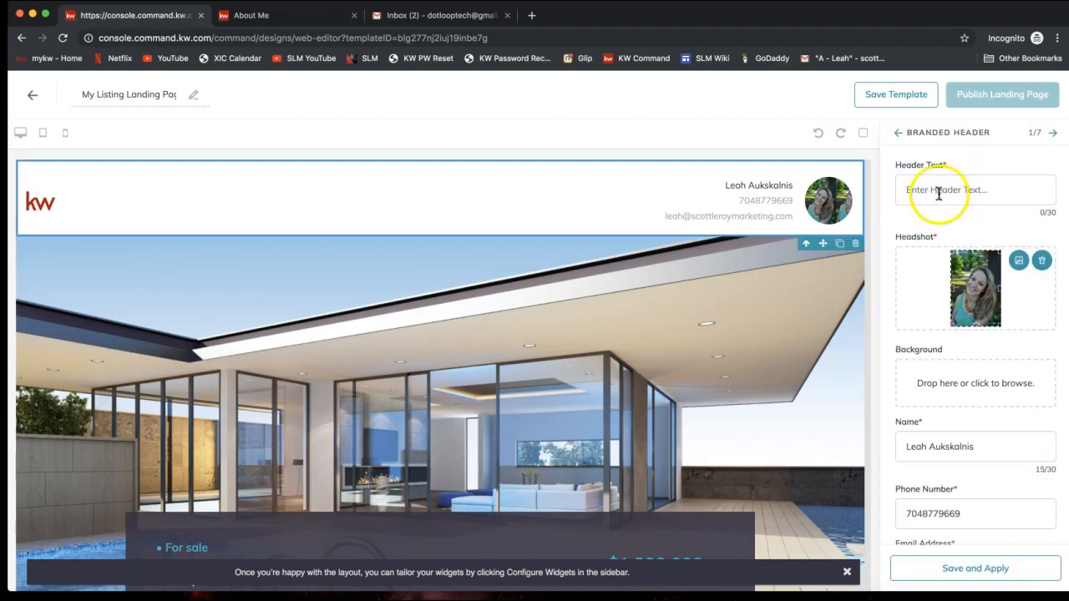
click(943, 185)
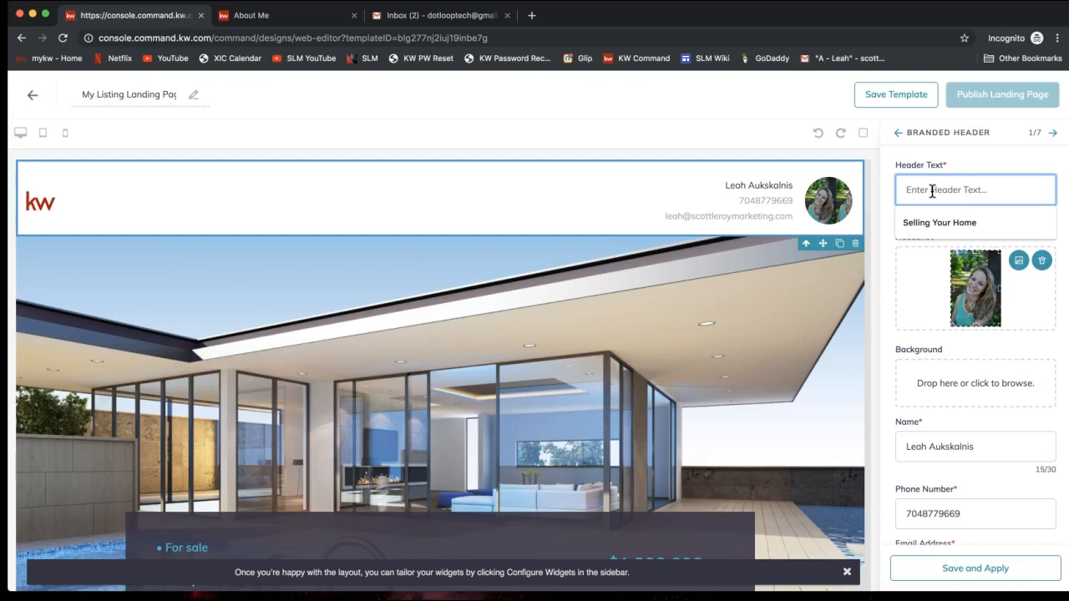
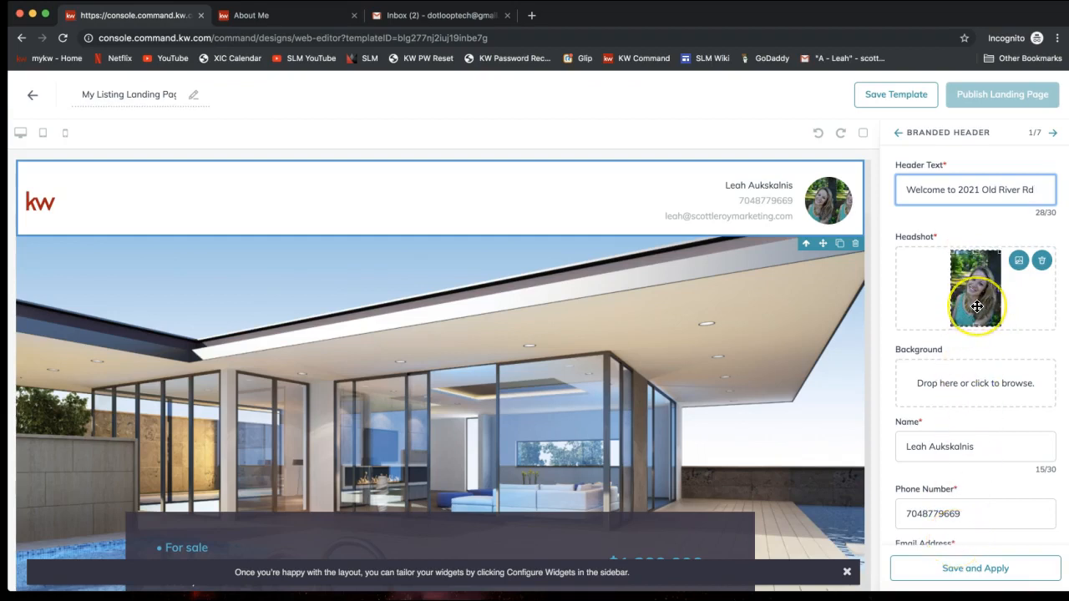
Step: Add the missing dash to the phone number and save and apply the header
scroll(977, 307, down, 1)
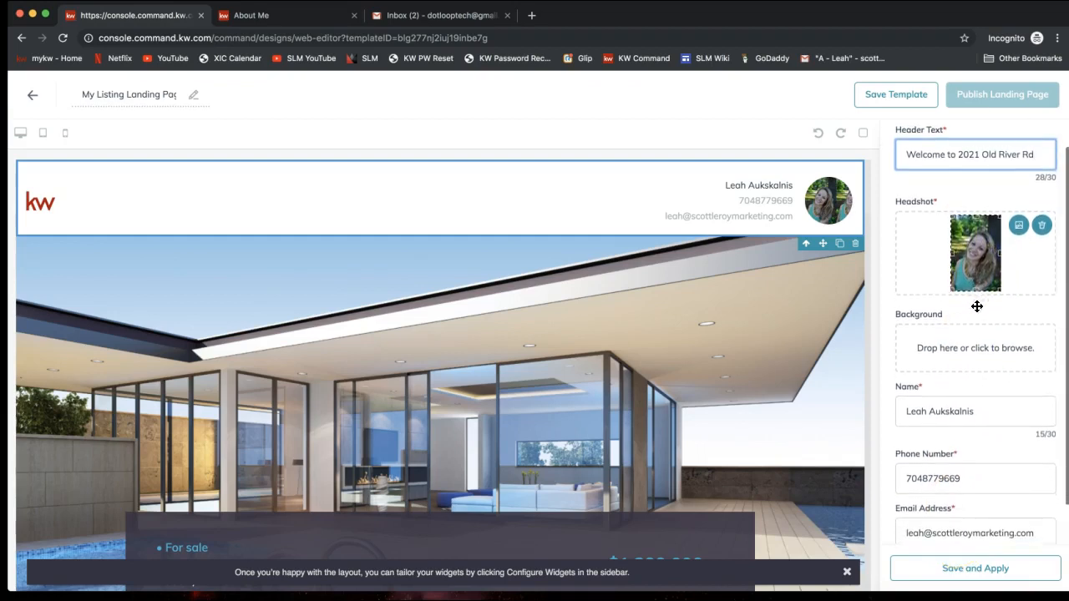
click(921, 479)
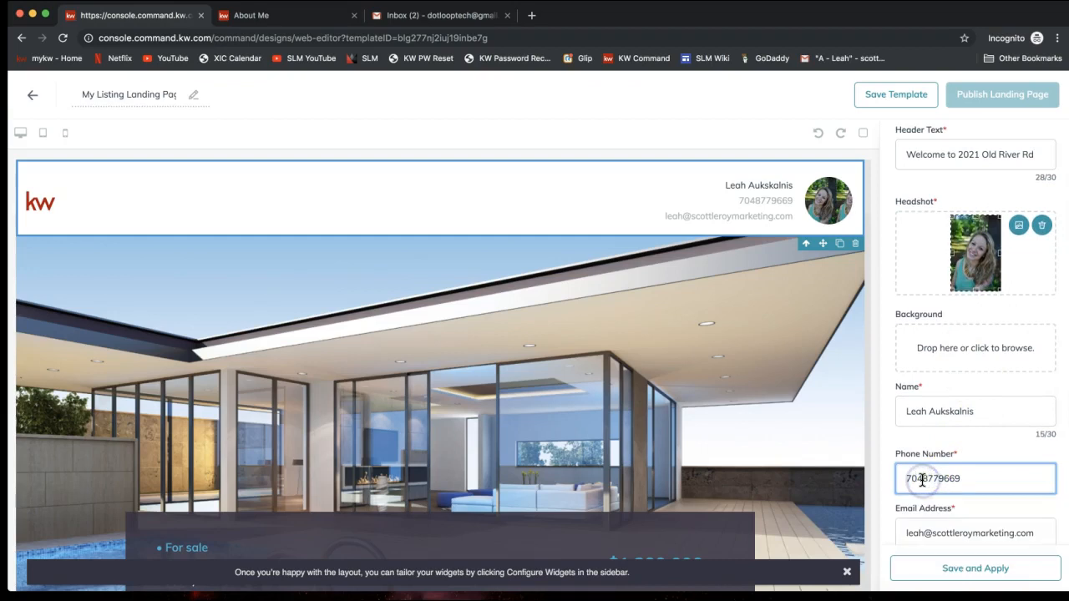
text(-)
scroll(966, 454, down, 1)
click(916, 364)
scroll(952, 439, down, 3)
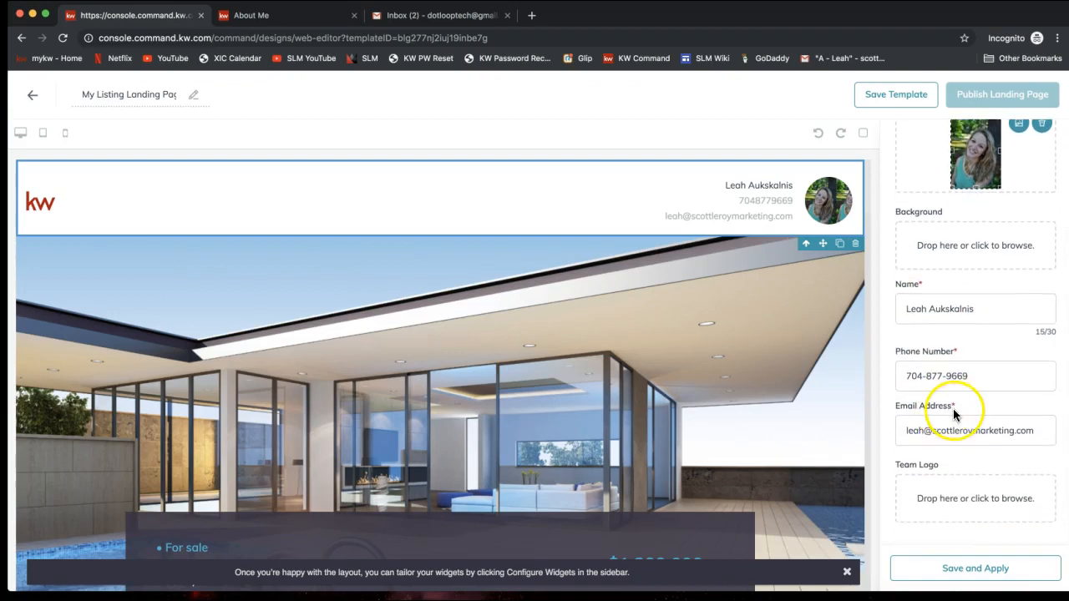
scroll(953, 408, down, 1)
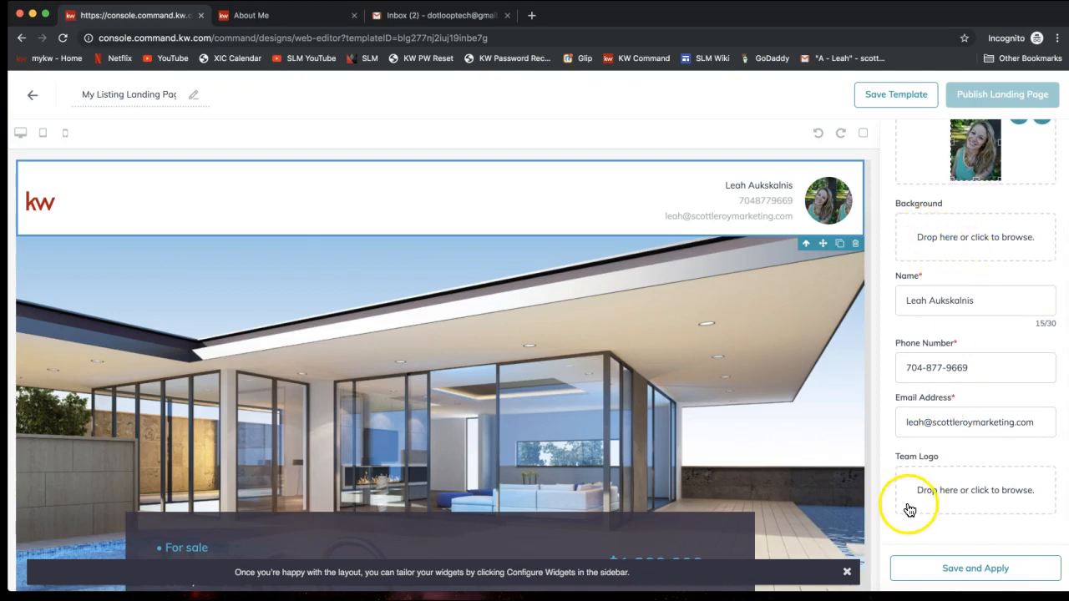
click(956, 575)
click(956, 575)
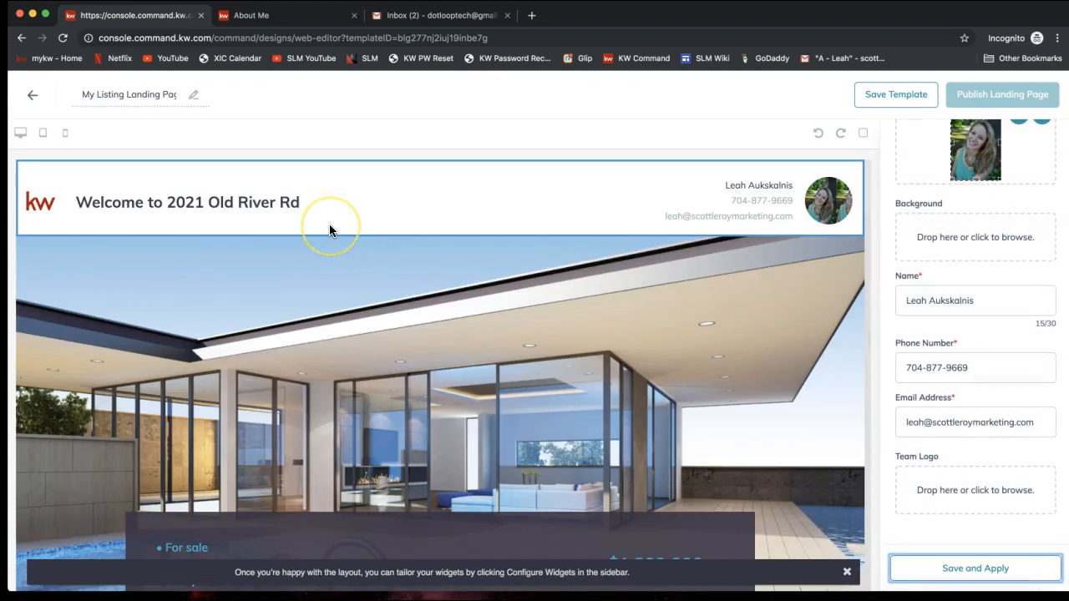
click(176, 222)
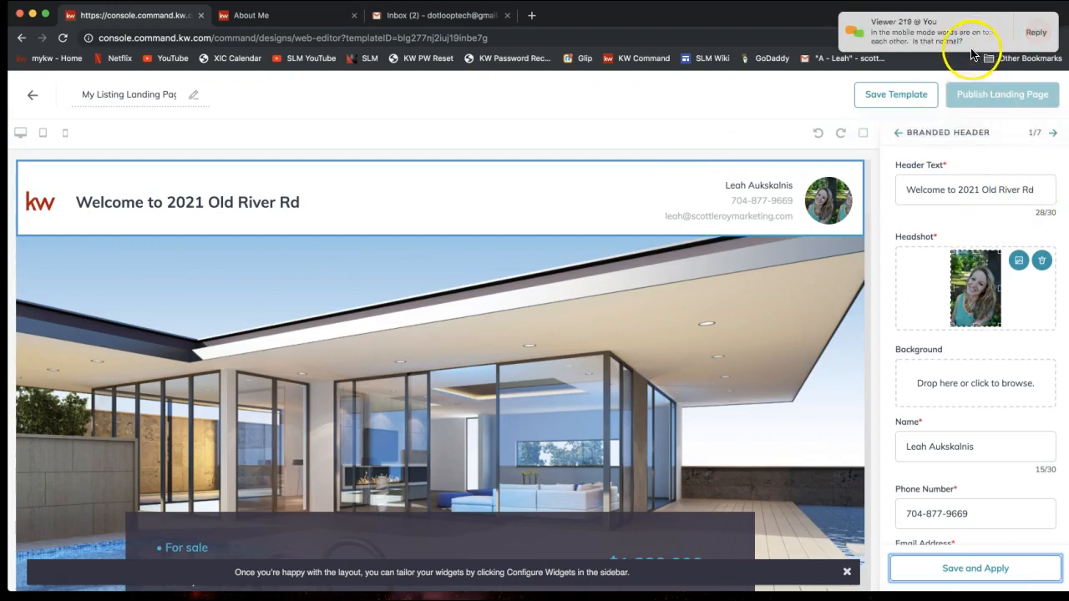
click(65, 133)
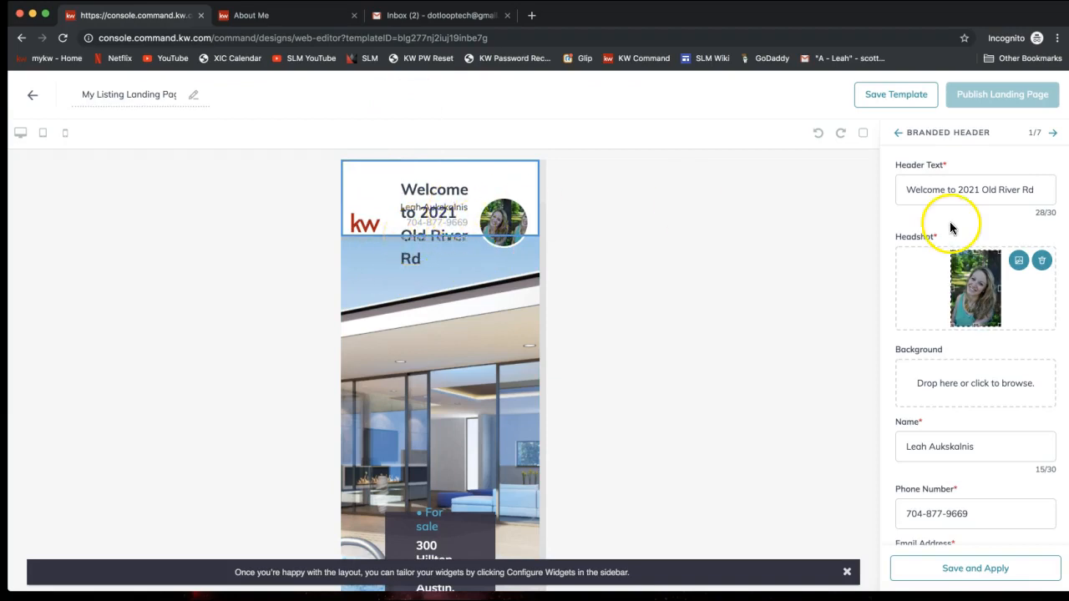
triple_click(950, 191)
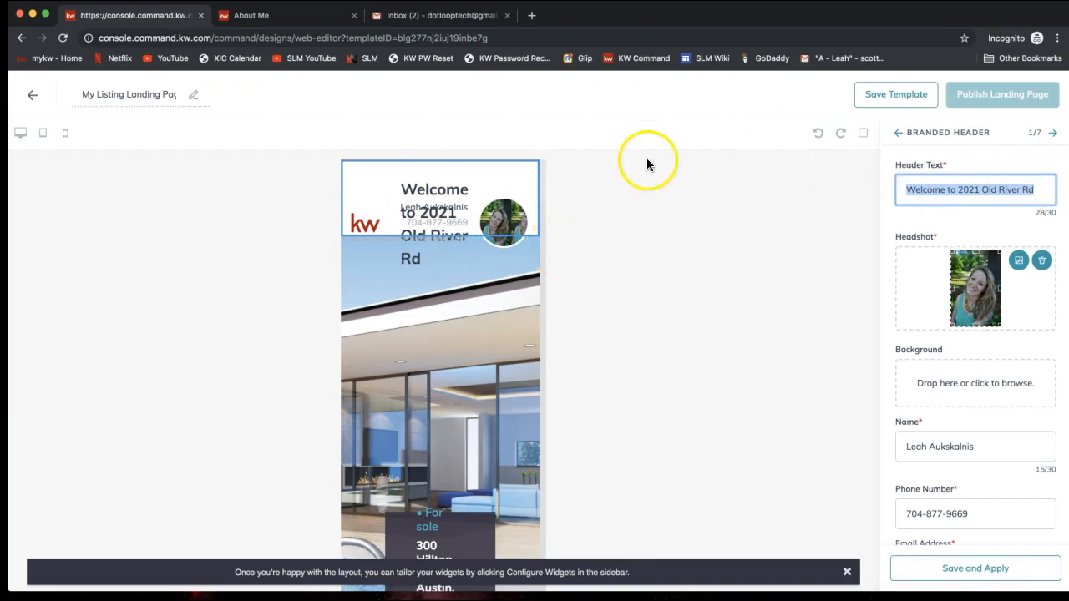
click(20, 134)
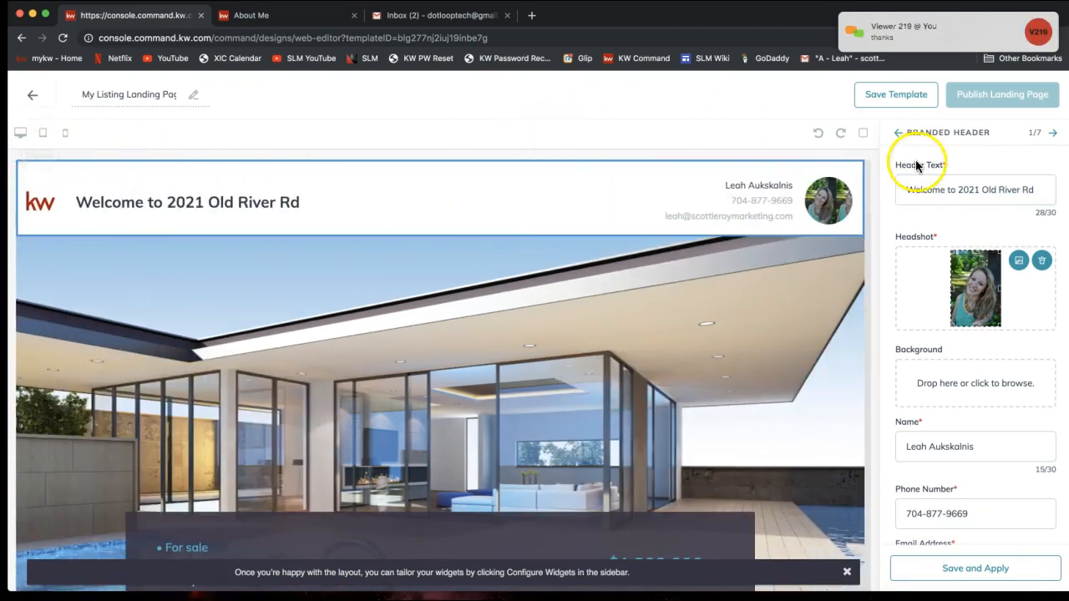
Step: Advance to Listing 2/7 and open Choose a Listing with a property address search
click(1053, 135)
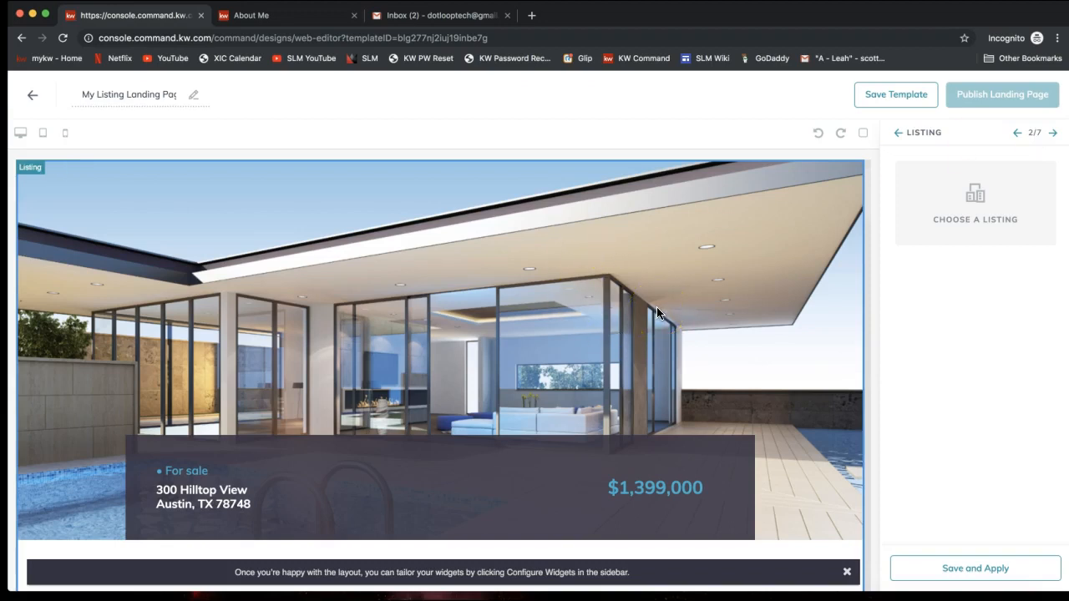
click(977, 225)
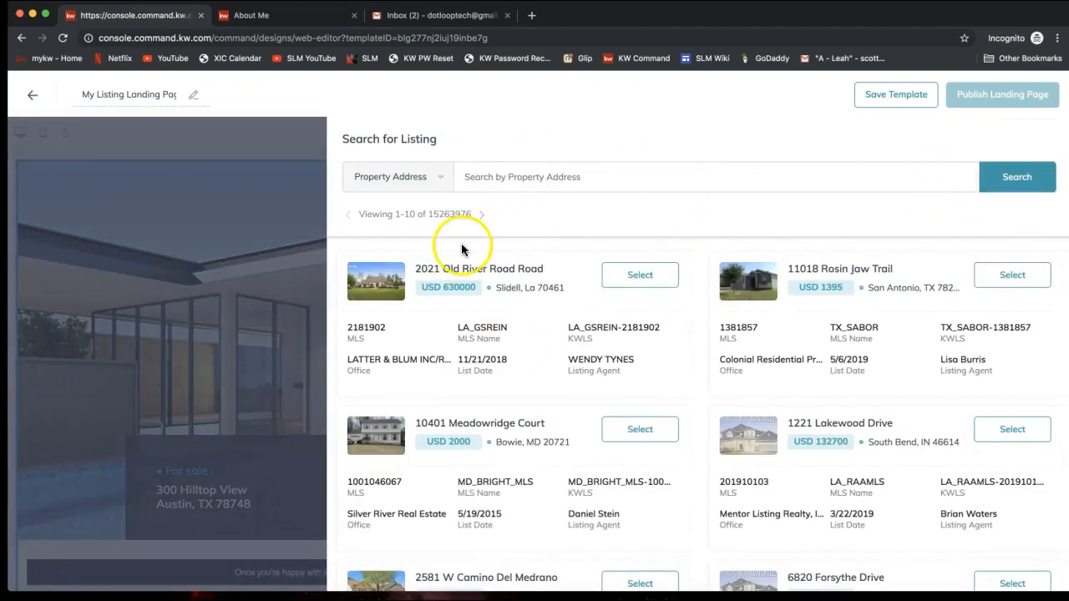
click(529, 179)
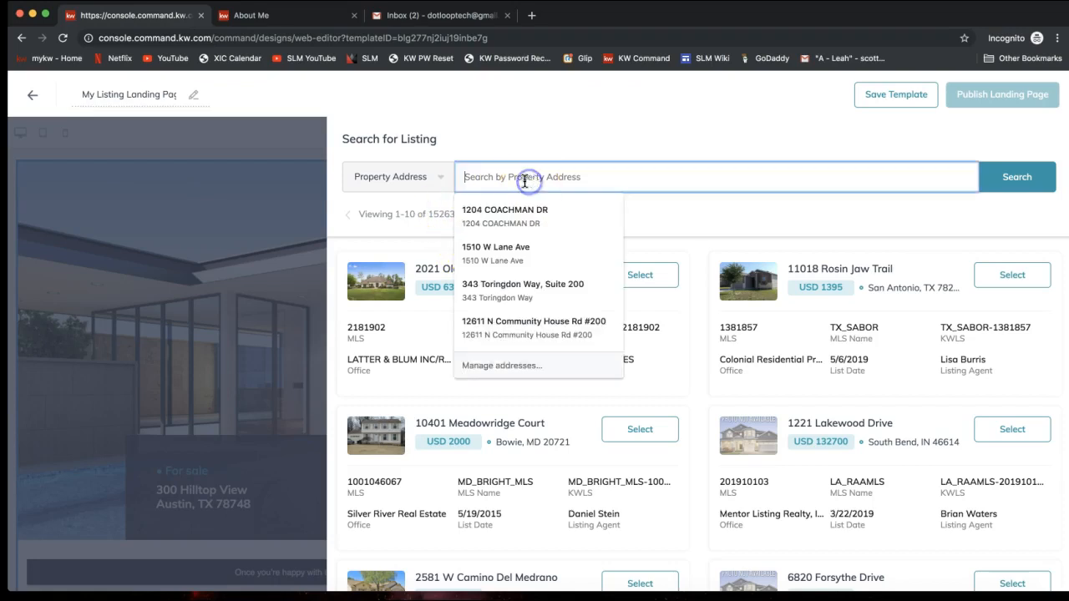
click(488, 148)
click(408, 180)
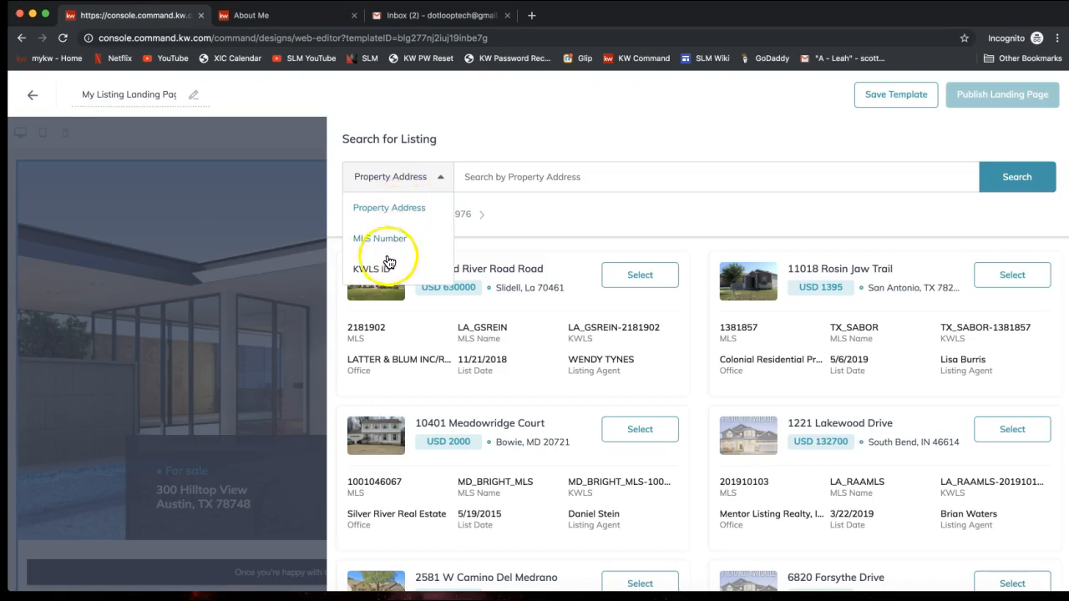
click(503, 182)
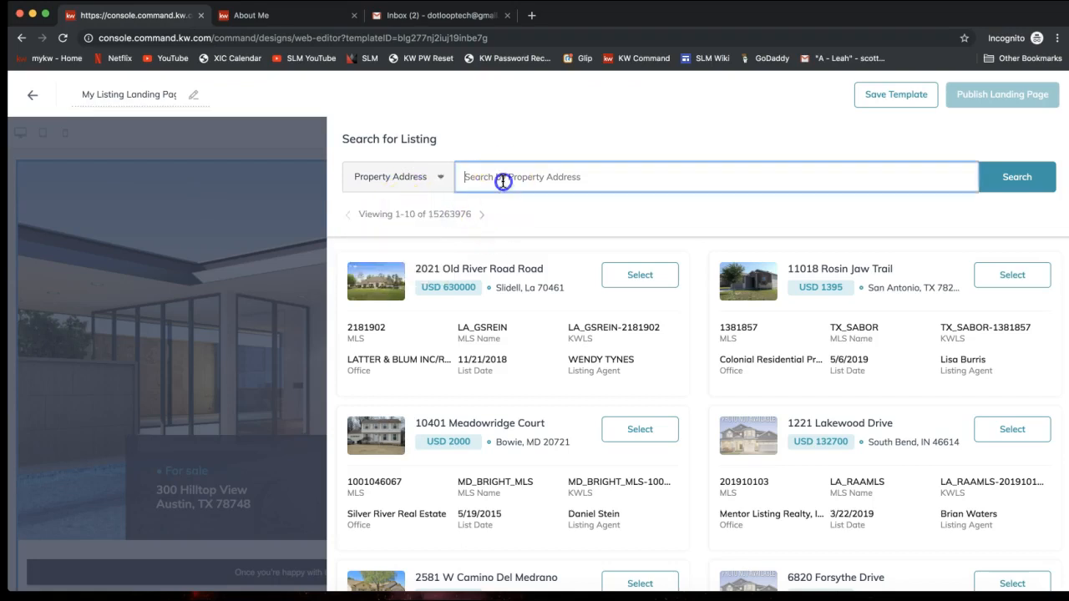
click(472, 134)
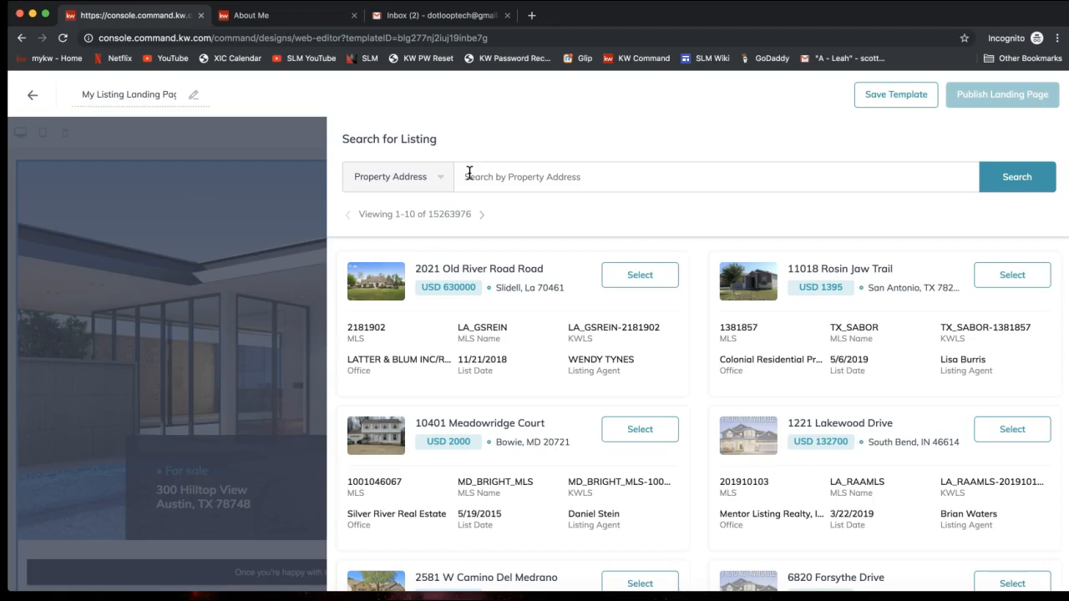
click(508, 178)
click(417, 175)
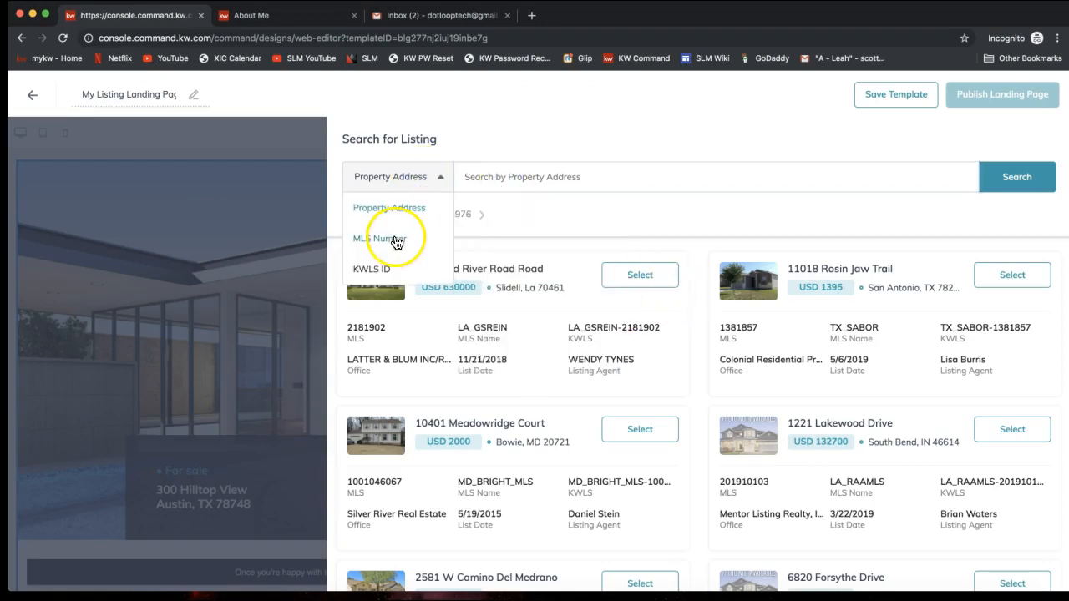
click(584, 177)
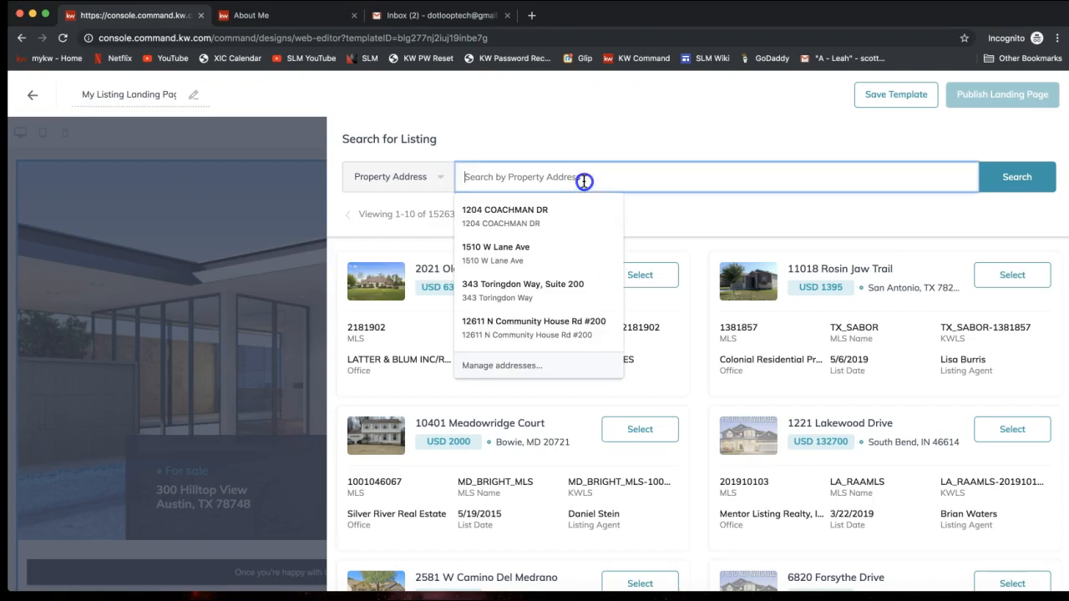
click(692, 222)
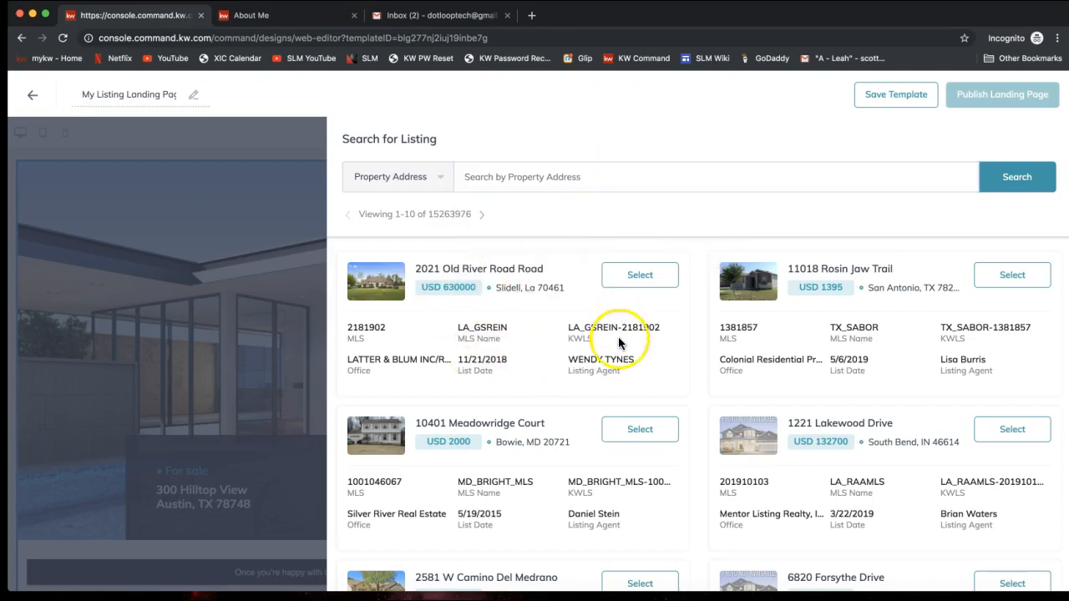
click(643, 284)
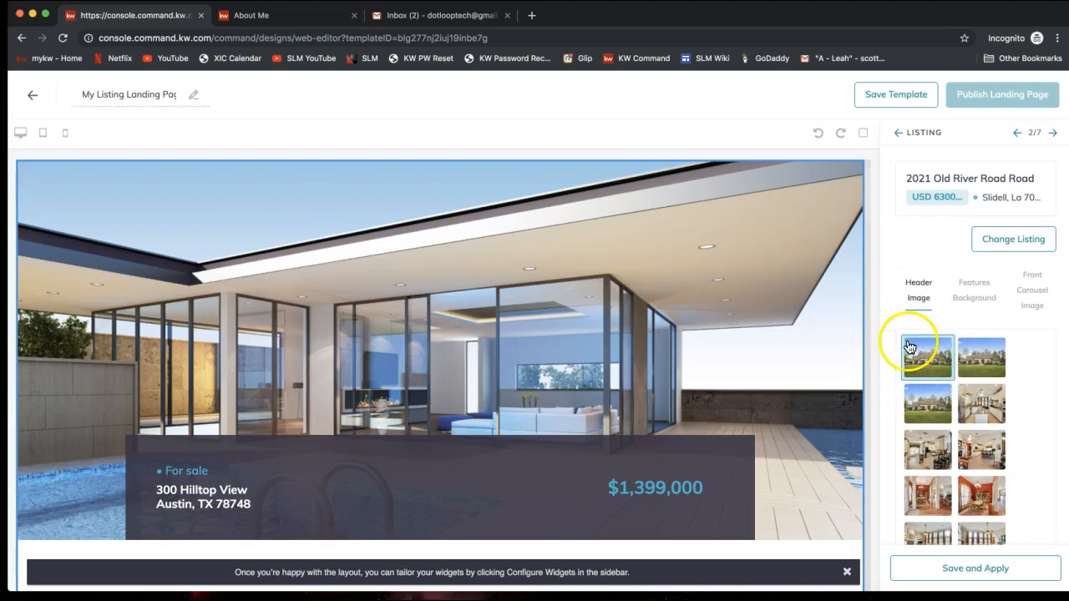
Step: Choose the kitchen photo as the features background image
click(971, 299)
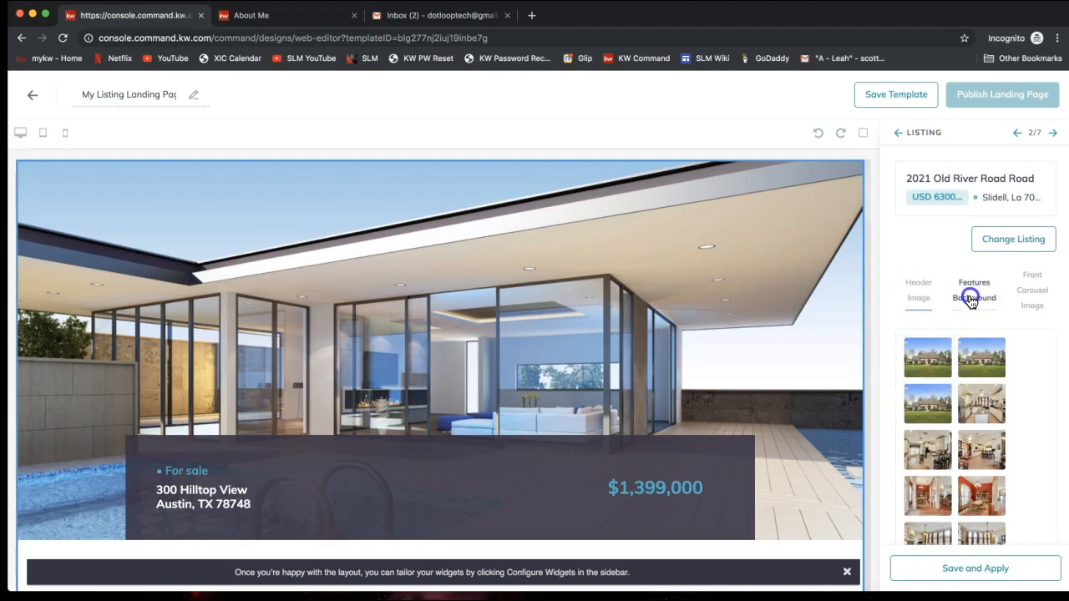
scroll(618, 313, down, 3)
scroll(618, 314, down, 5)
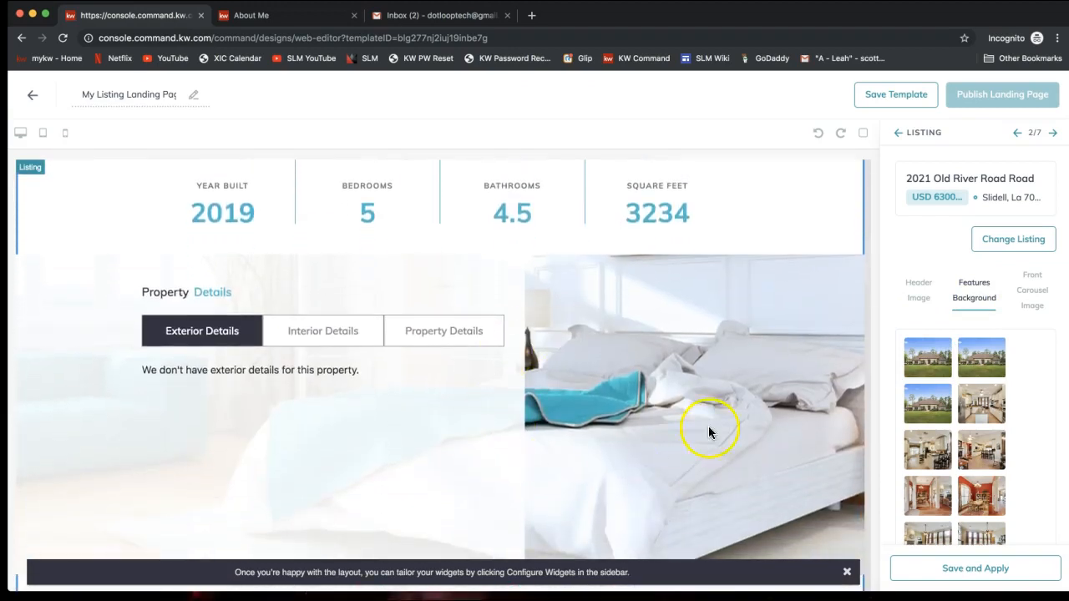
scroll(659, 362, down, 3)
scroll(659, 367, up, 2)
scroll(659, 362, up, 1)
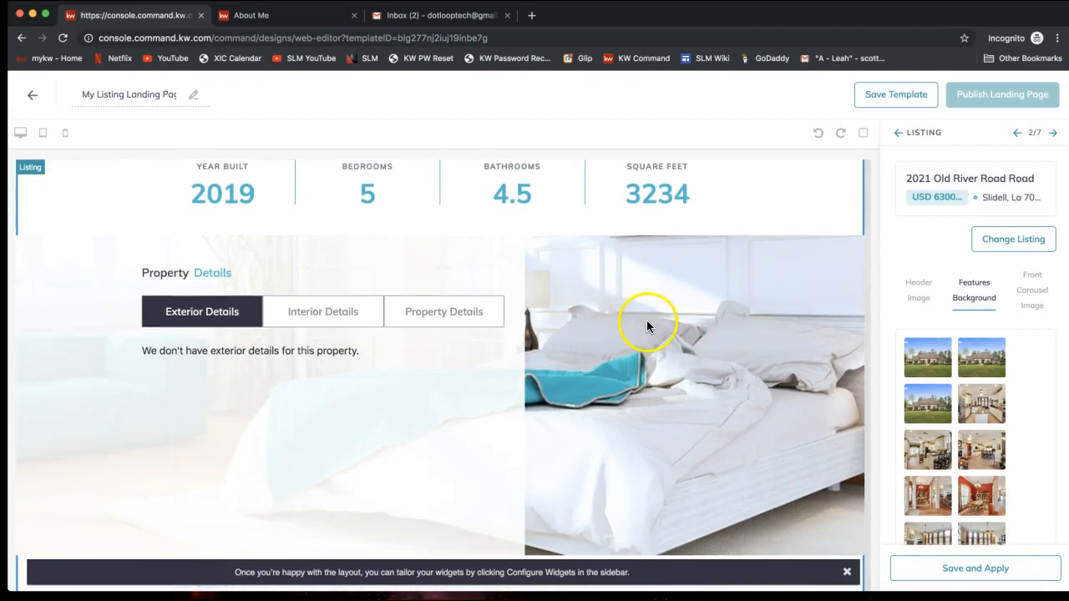
click(987, 413)
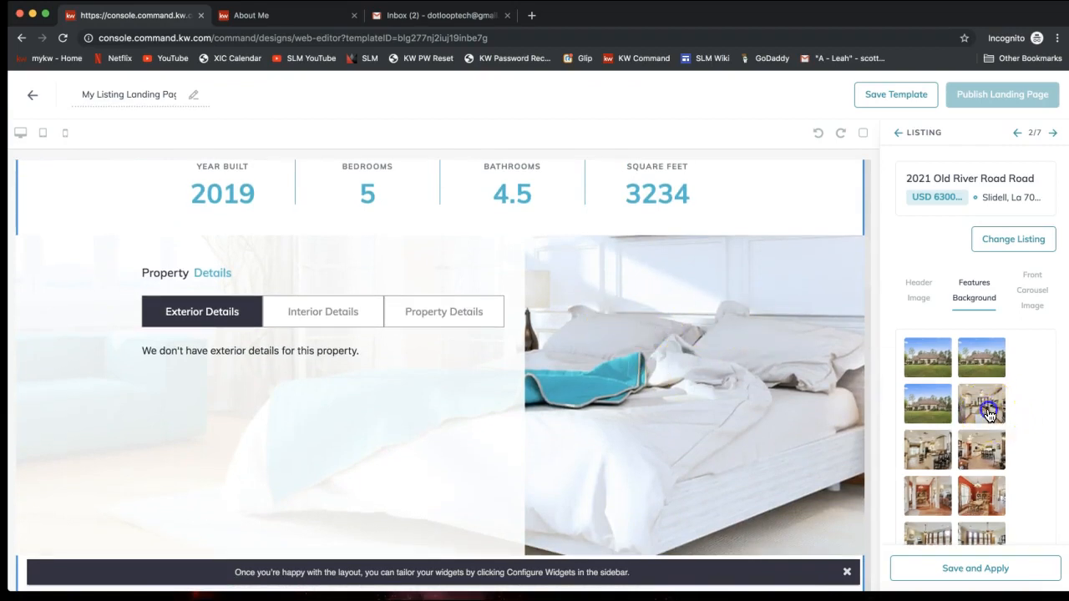
click(975, 419)
Step: In the Front Carousel Image tab, pick the red-walled dining room photo
click(1033, 292)
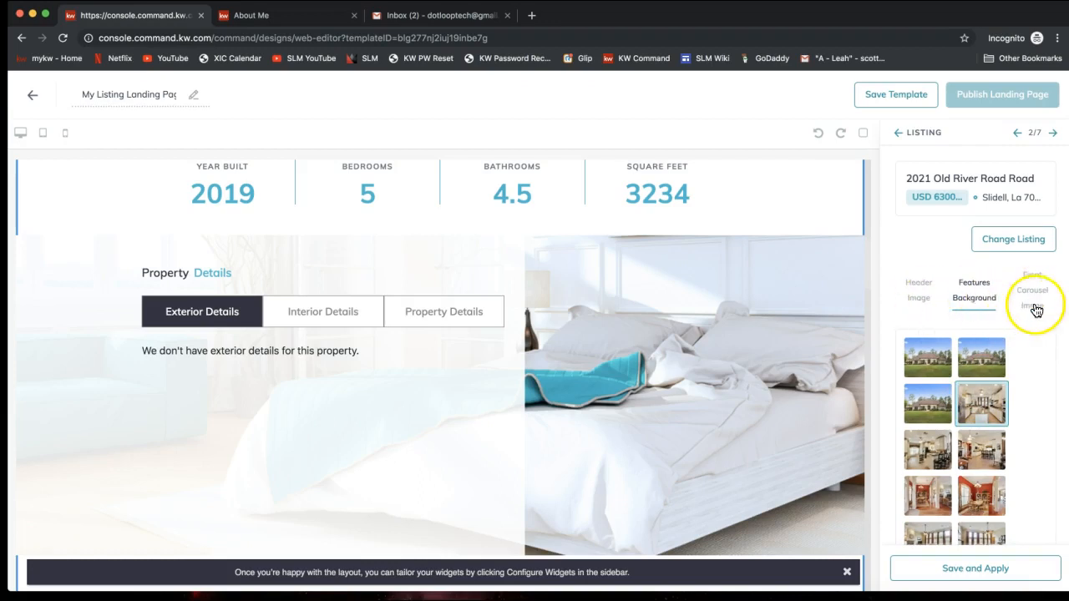
click(1034, 297)
scroll(748, 342, down, 3)
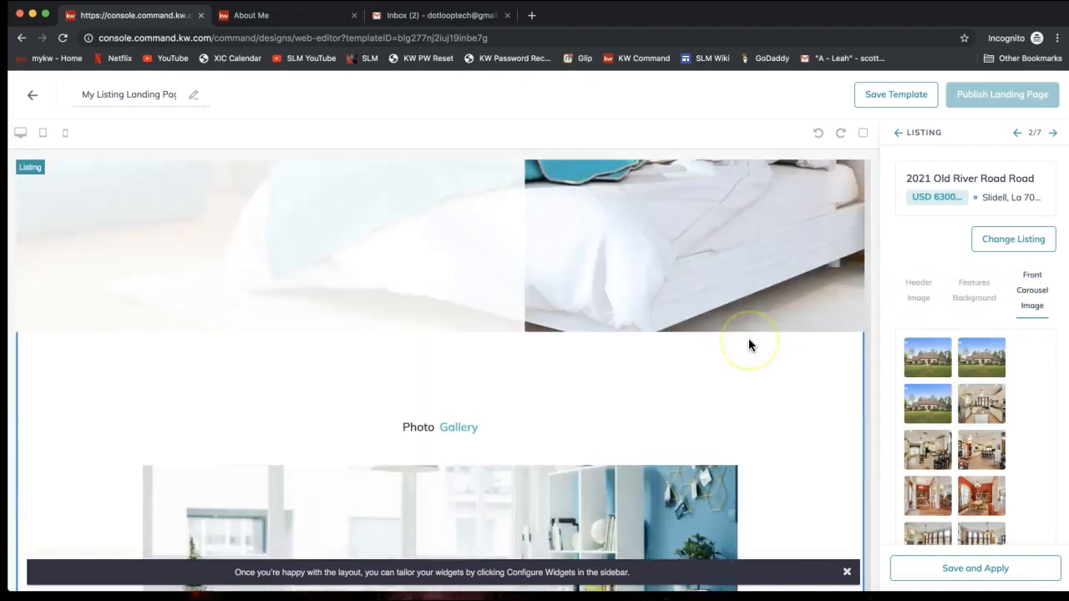
scroll(749, 344, down, 5)
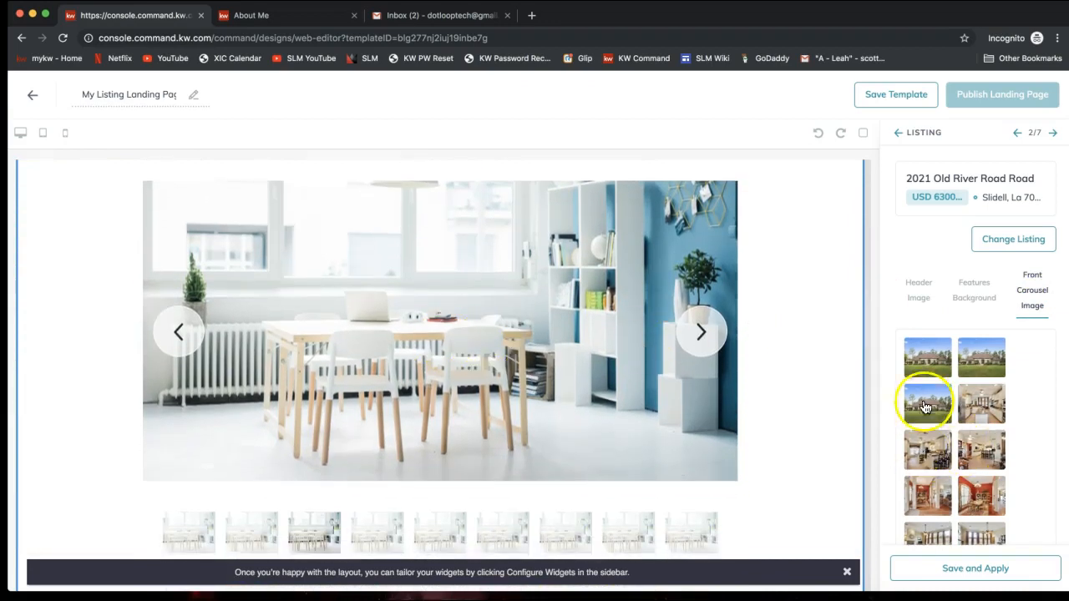
scroll(960, 401, down, 1)
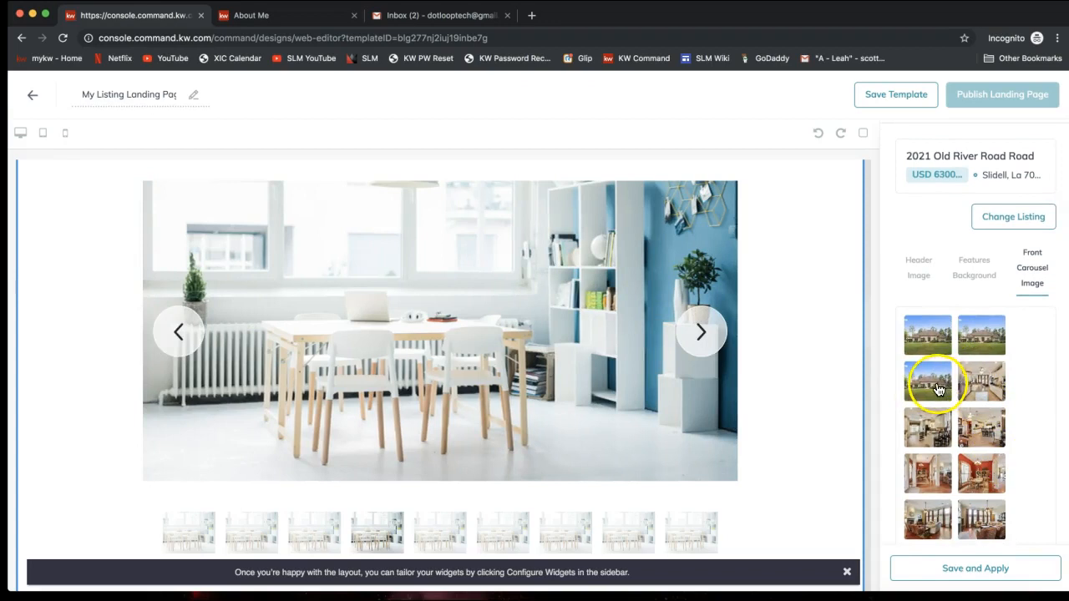
click(982, 471)
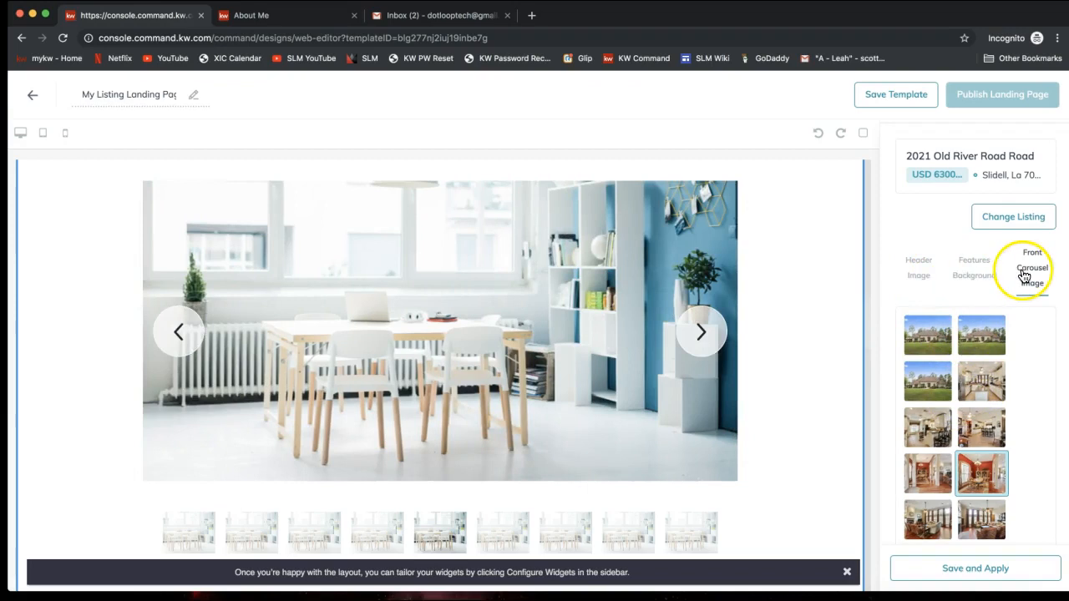
scroll(1012, 297, down, 1)
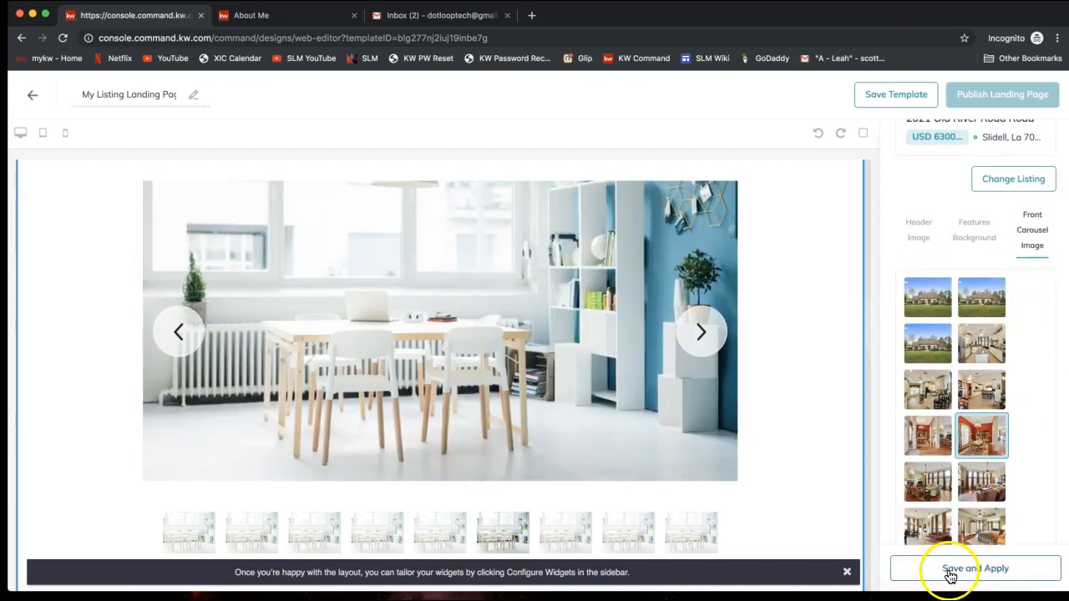
click(950, 576)
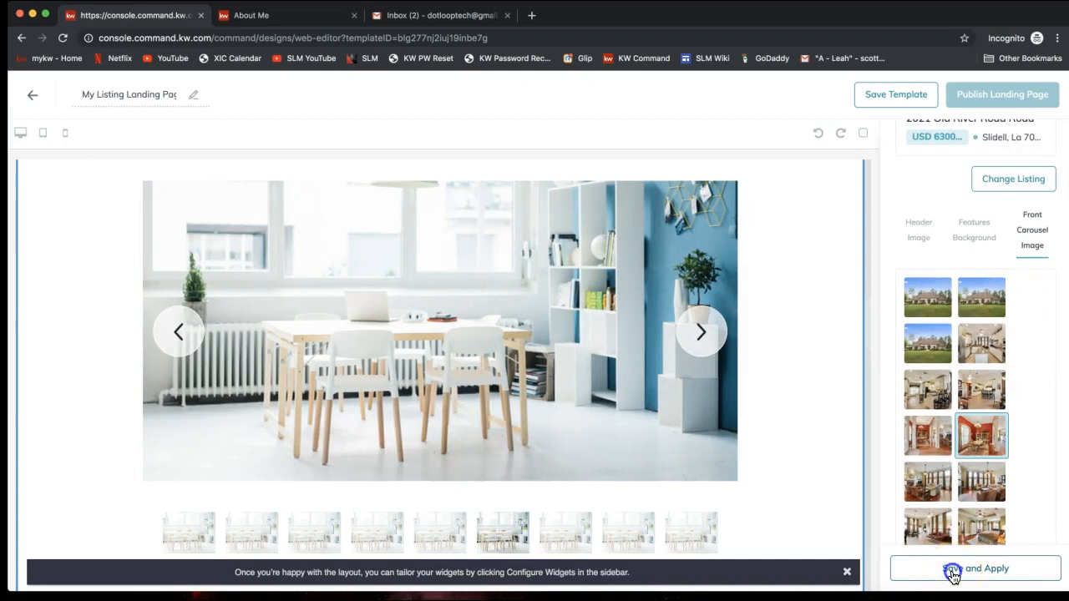
Step: Save and apply the listing settings, then review the header, About Property, Property Details and Photo Gallery
click(952, 575)
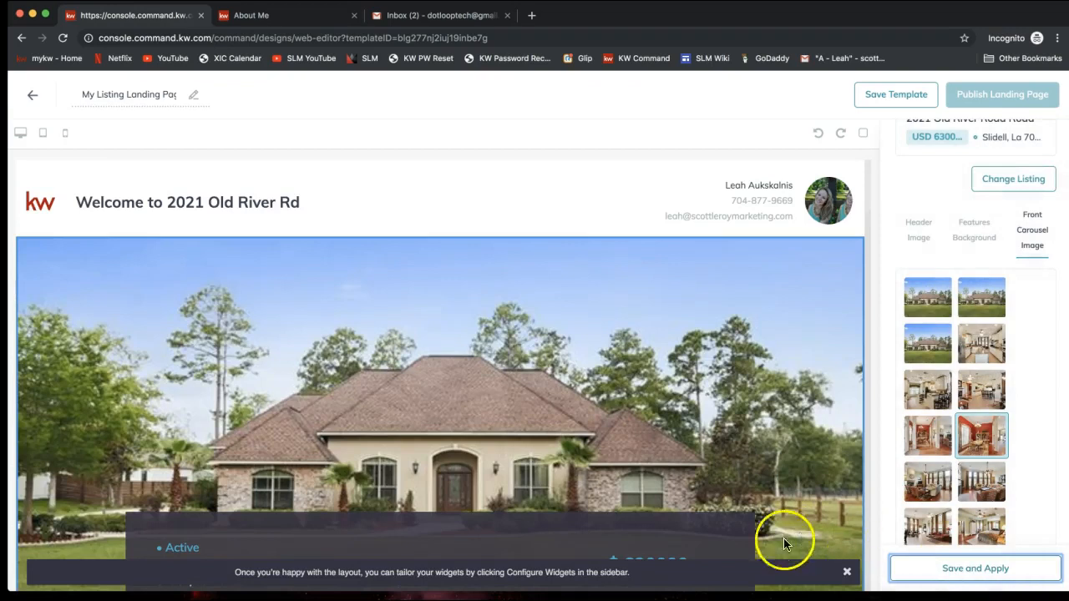
scroll(654, 413, down, 1)
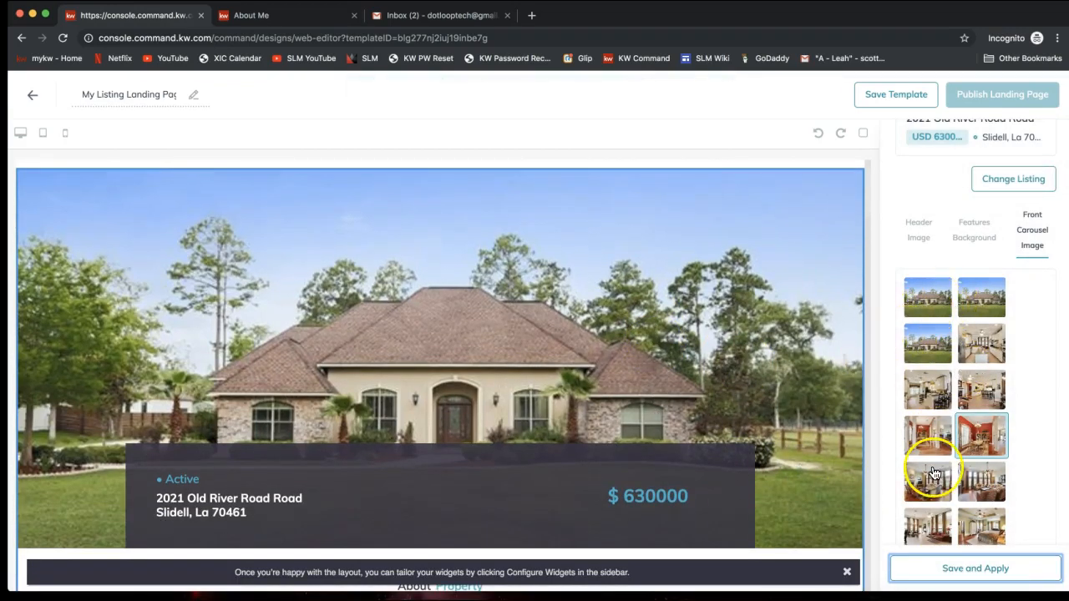
scroll(650, 353, down, 1)
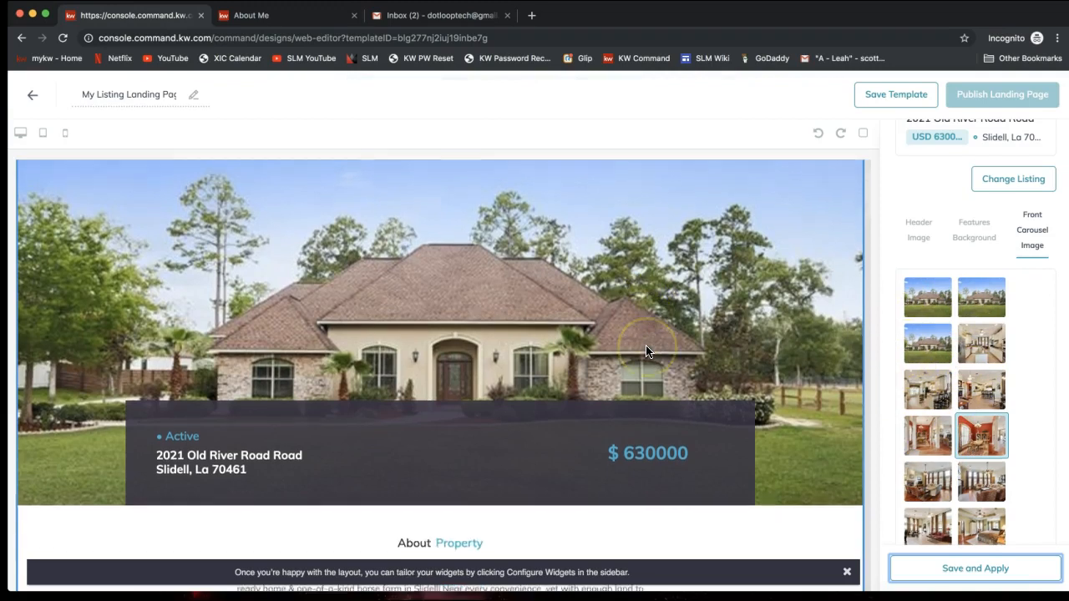
scroll(649, 353, up, 1)
scroll(573, 356, down, 1)
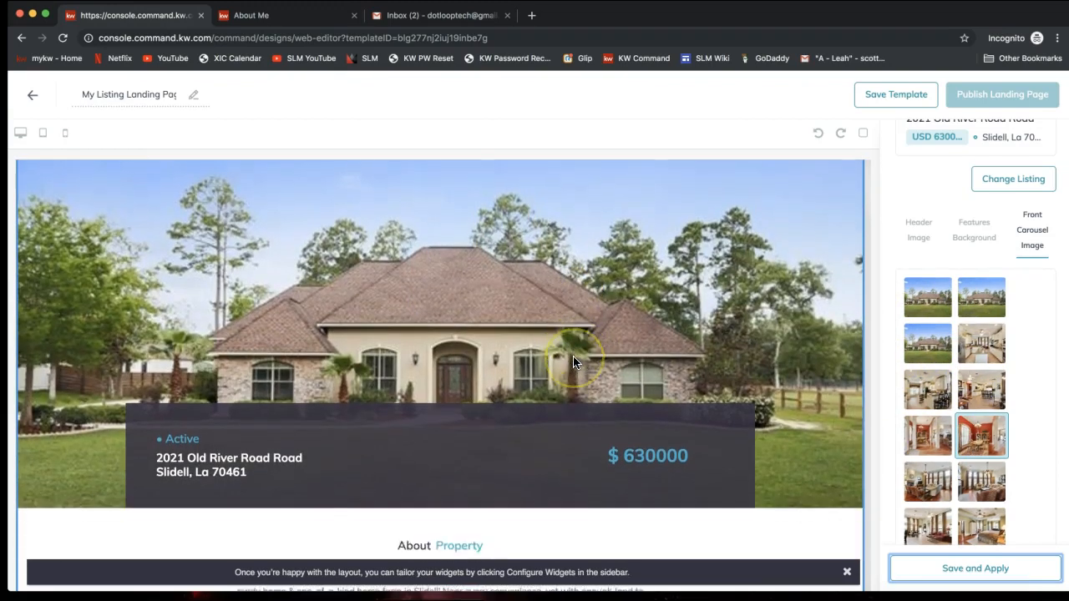
scroll(574, 421, down, 2)
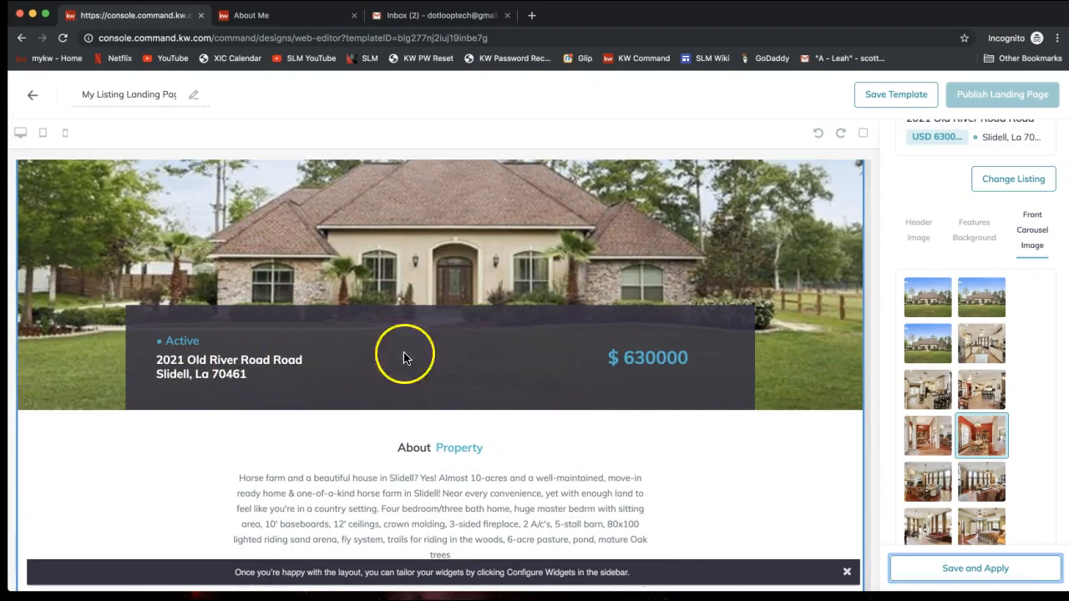
scroll(589, 369, down, 1)
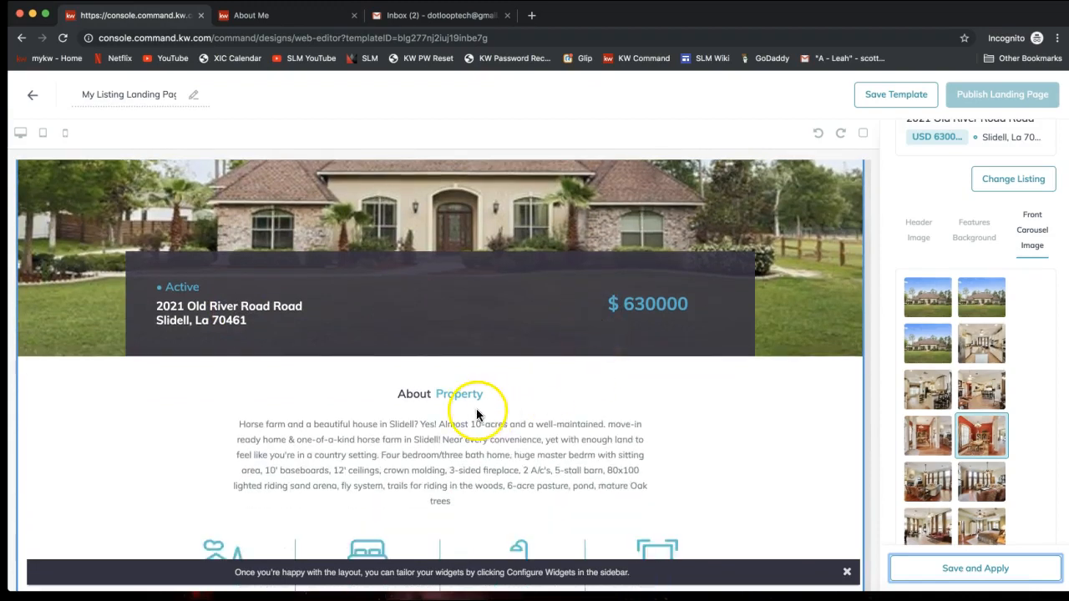
scroll(477, 417, down, 2)
scroll(439, 350, down, 1)
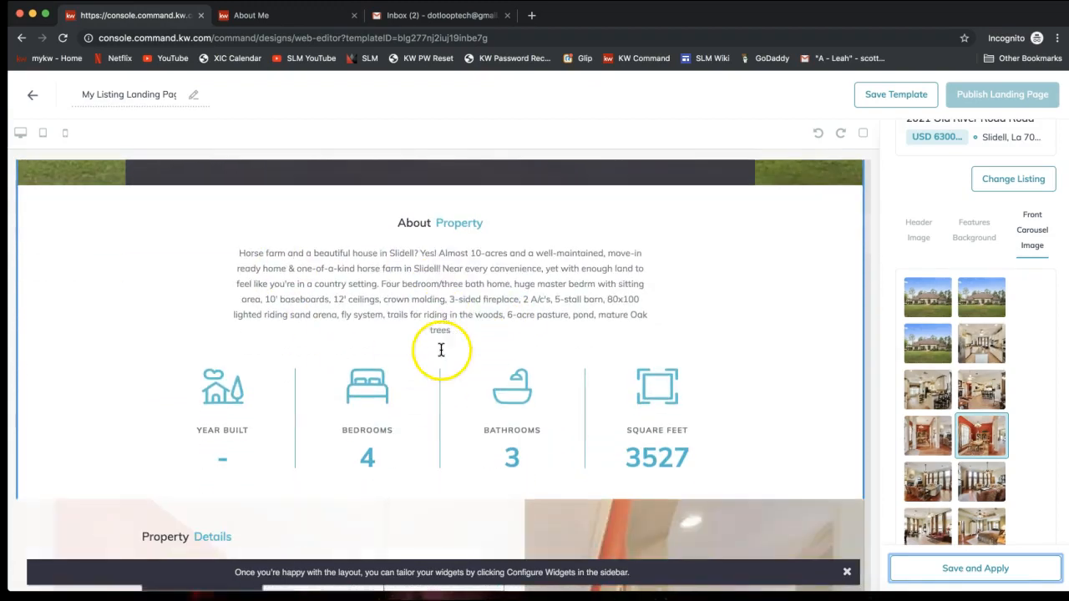
scroll(381, 451, down, 1)
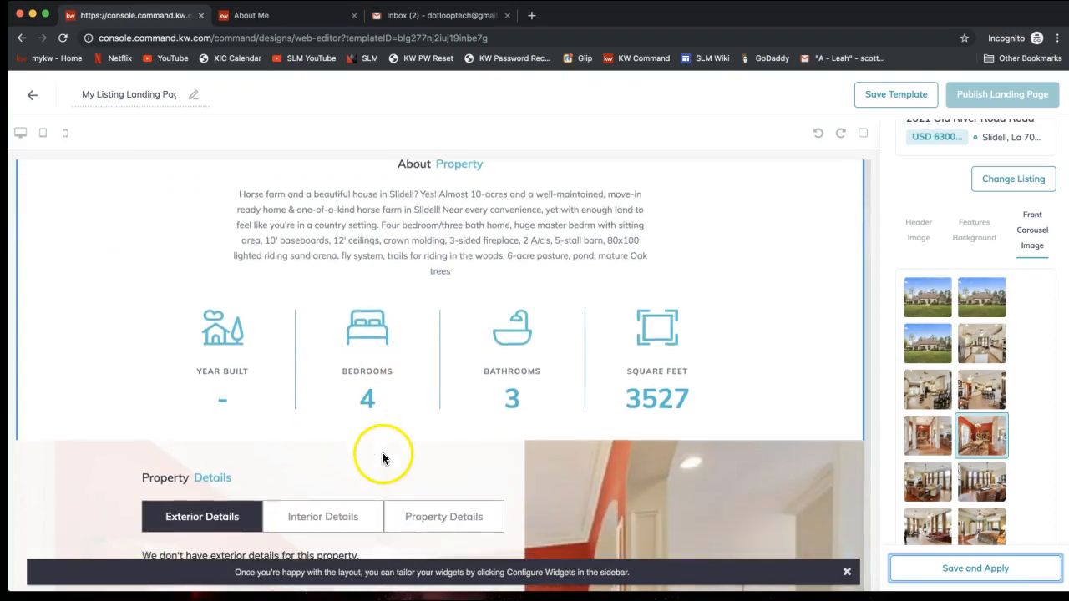
scroll(639, 412, down, 2)
scroll(639, 414, down, 2)
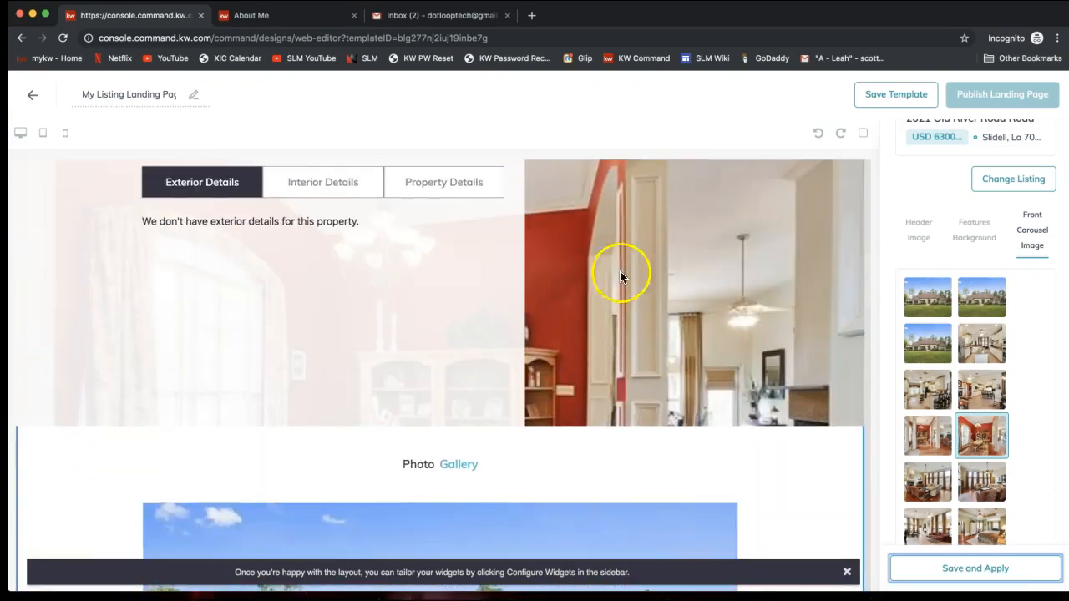
scroll(679, 354, up, 1)
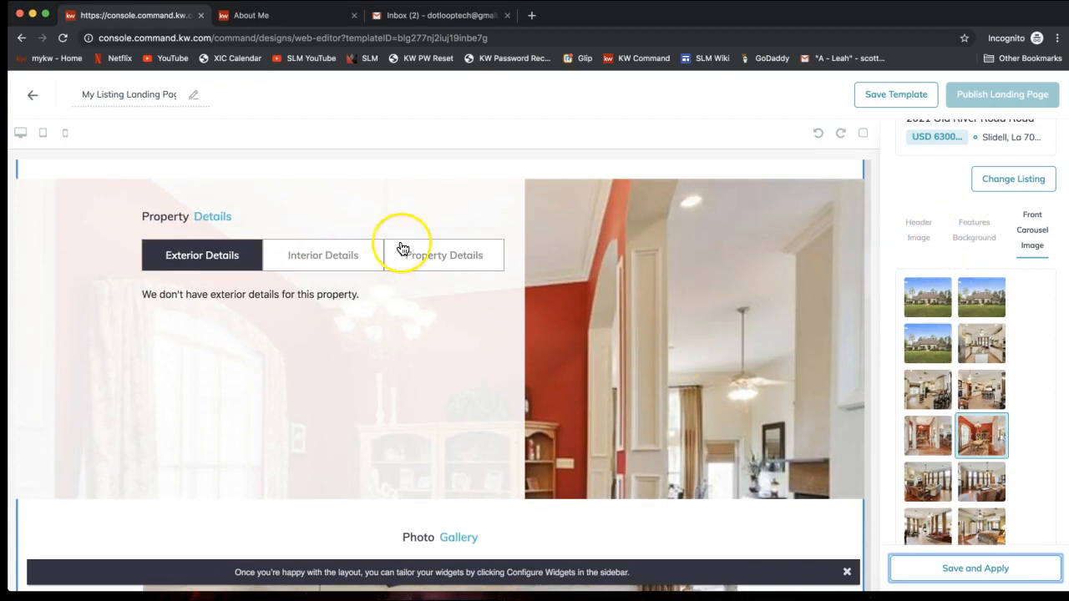
scroll(401, 248, down, 3)
scroll(429, 354, down, 3)
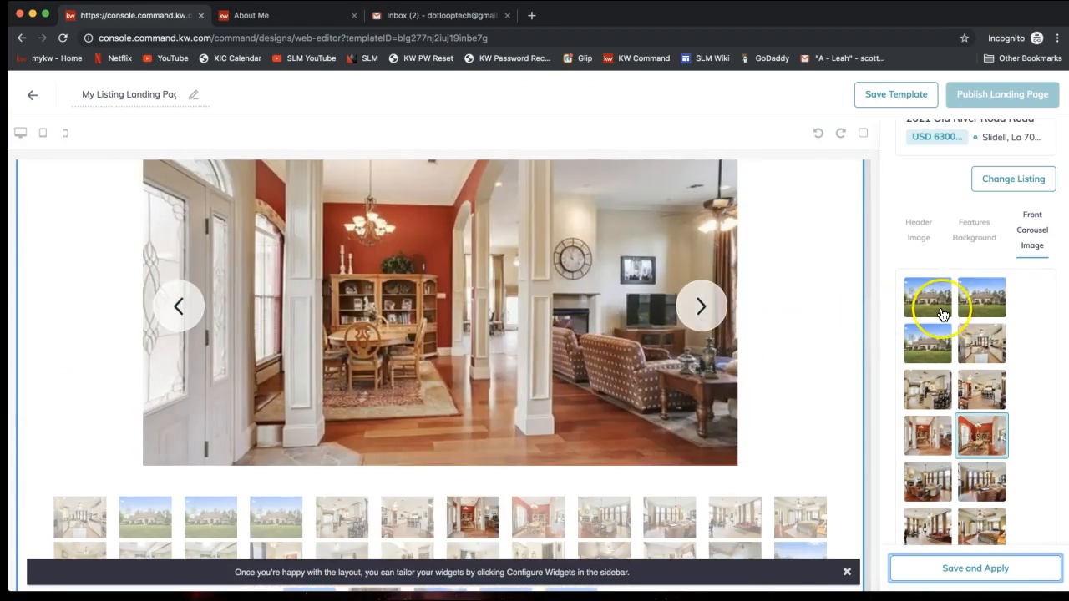
scroll(937, 310, up, 2)
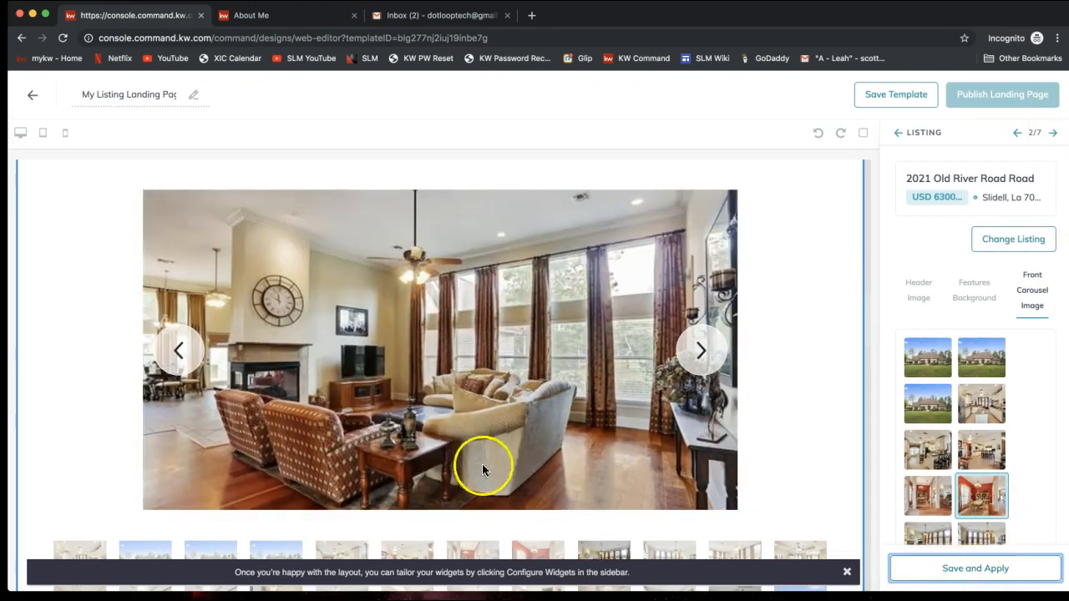
Step: At Lead Form 3/7, keep the heading 'Interested? Let's Talk!' and advance to New Market Snap
click(1053, 135)
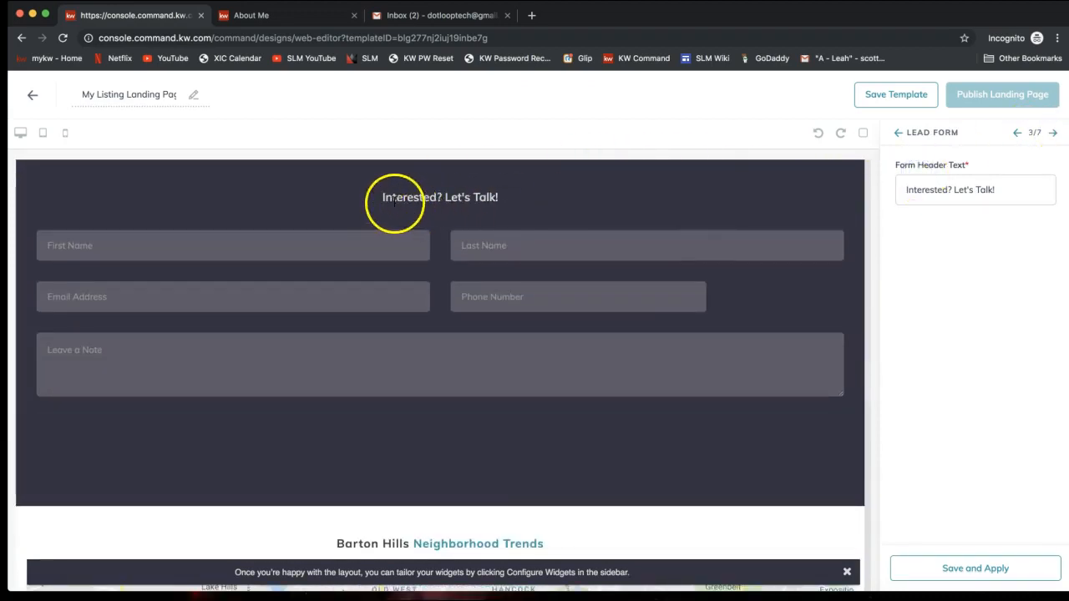
click(926, 187)
double_click(927, 187)
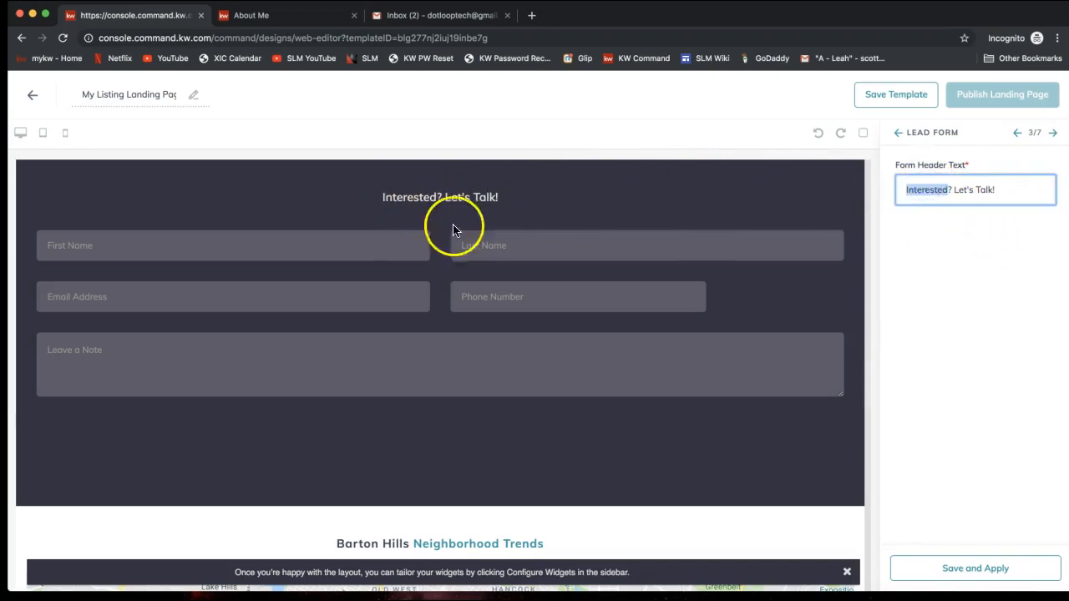
click(1038, 256)
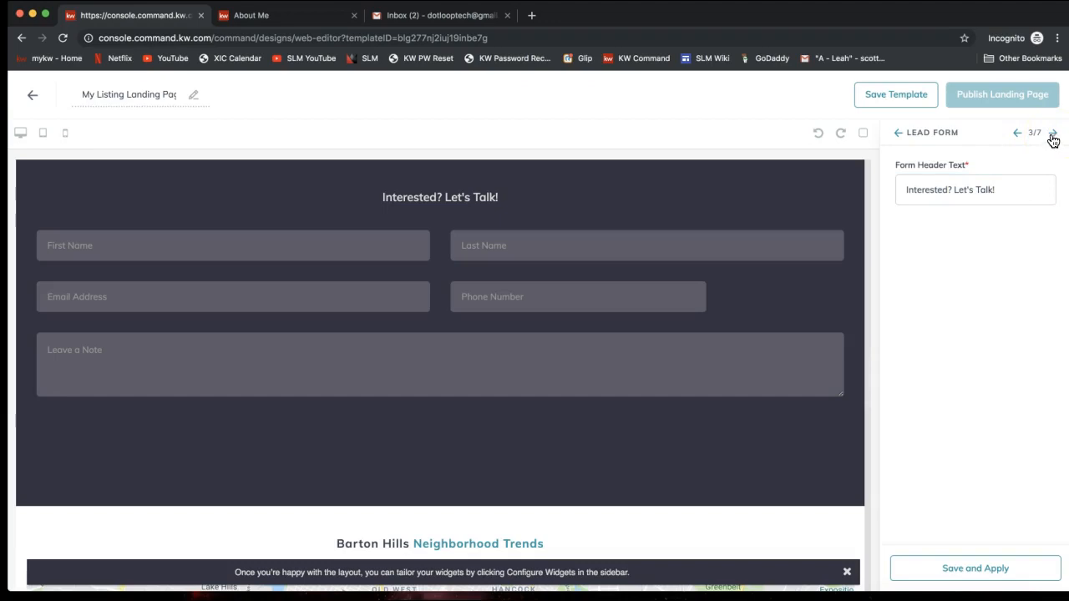
click(1053, 133)
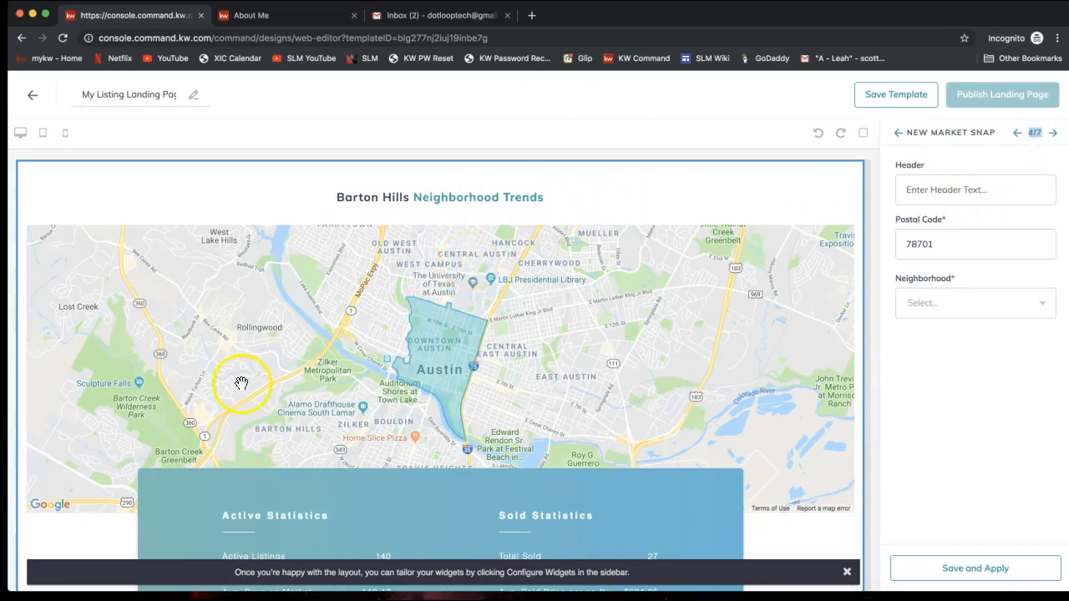
Step: Enter the neighborhood section header 'Learn About the Neighborhood!'
scroll(492, 355, down, 1)
scroll(491, 355, up, 1)
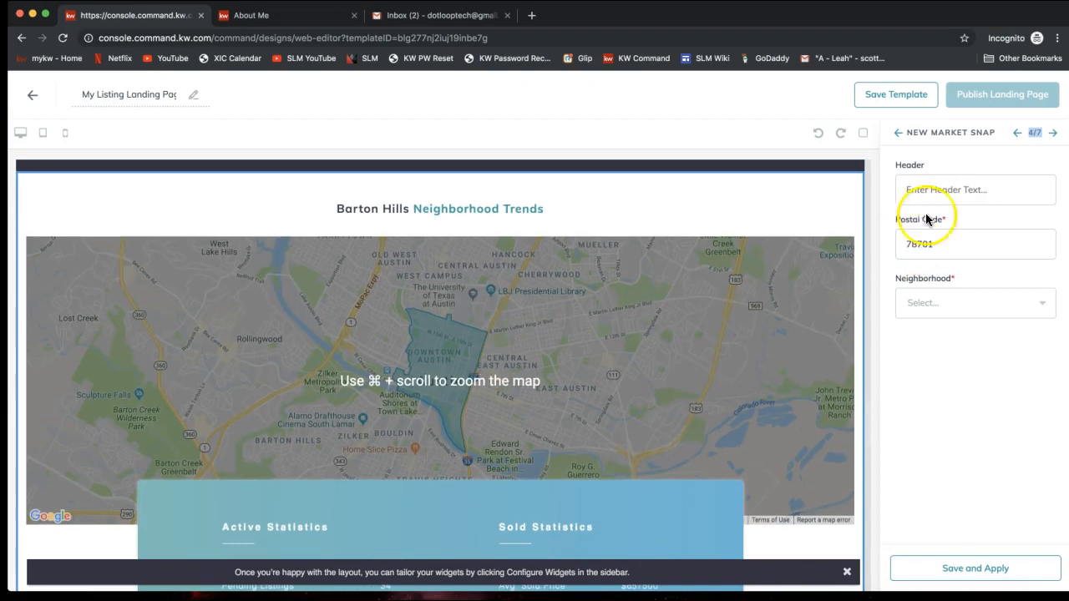
click(938, 189)
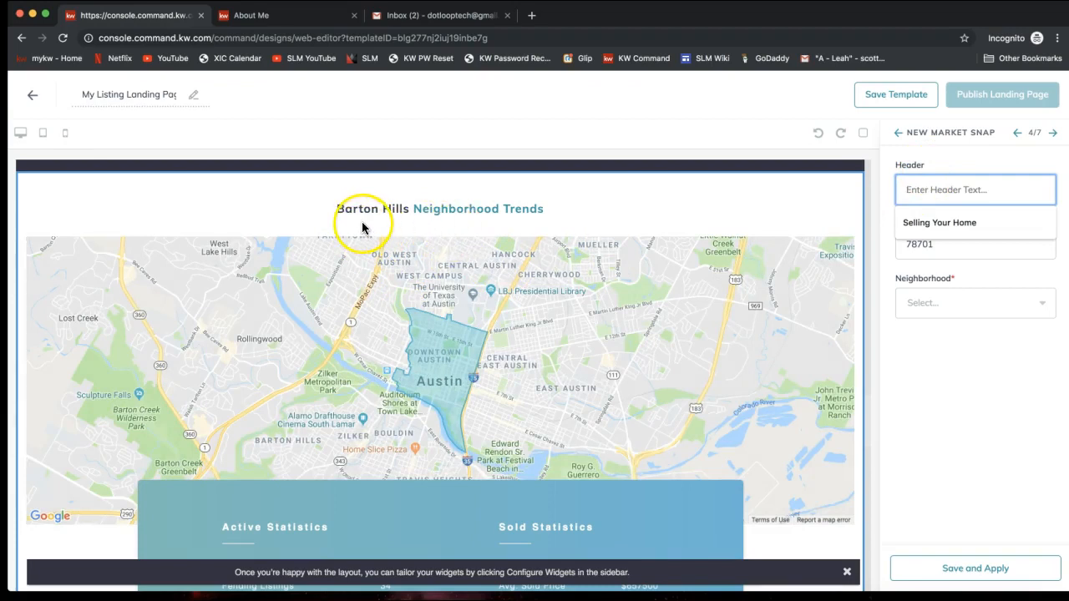
click(926, 190)
text(4)
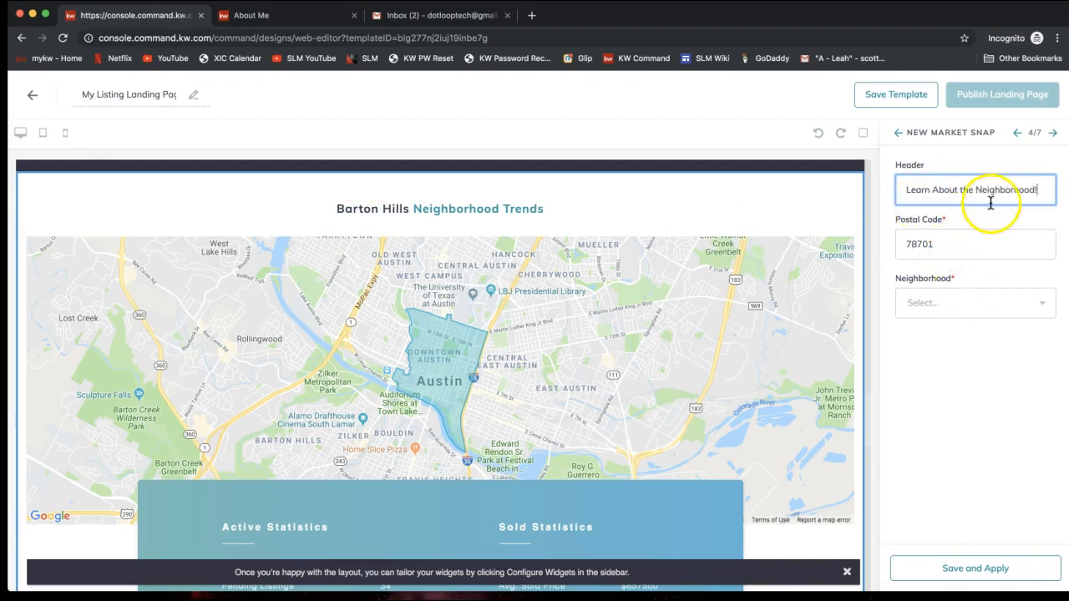
Step: Confirm postal code 78701 and choose Downtown East from the Neighborhood dropdown
scroll(610, 350, down, 1)
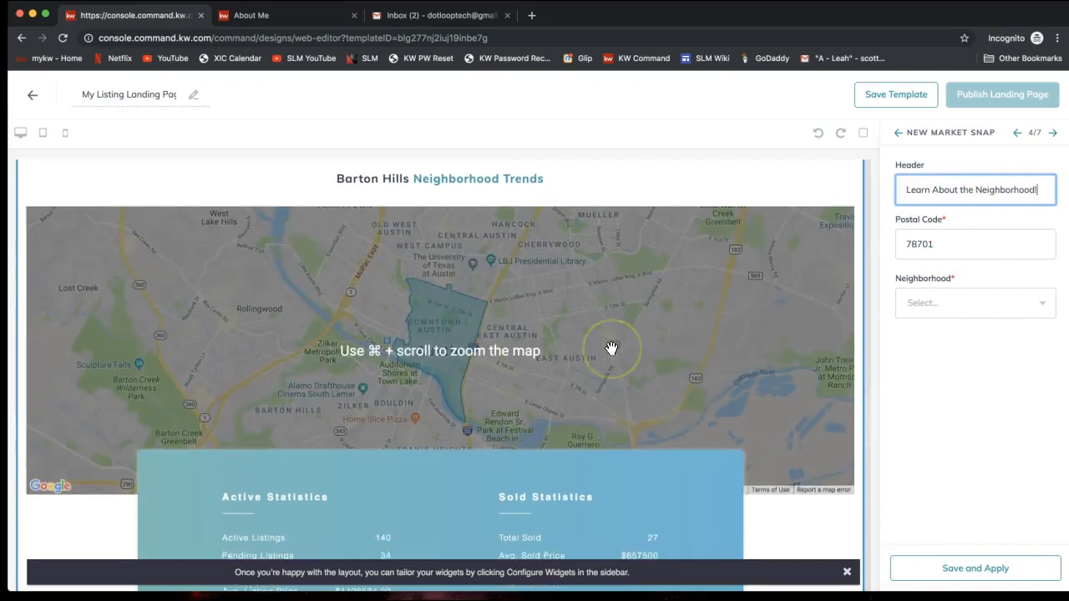
click(936, 244)
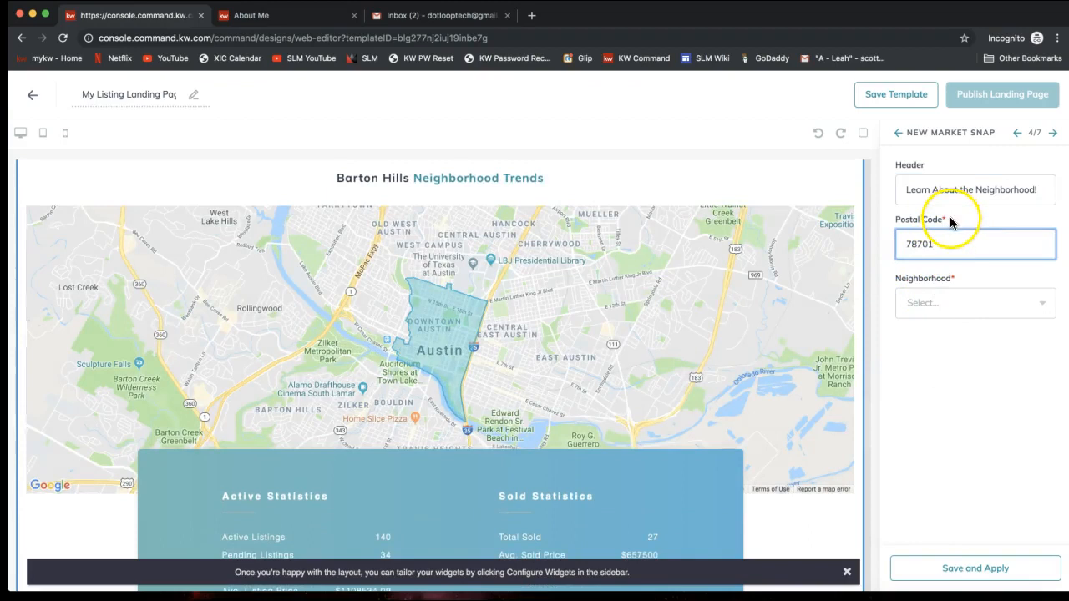
click(944, 306)
click(930, 303)
click(930, 303)
click(933, 341)
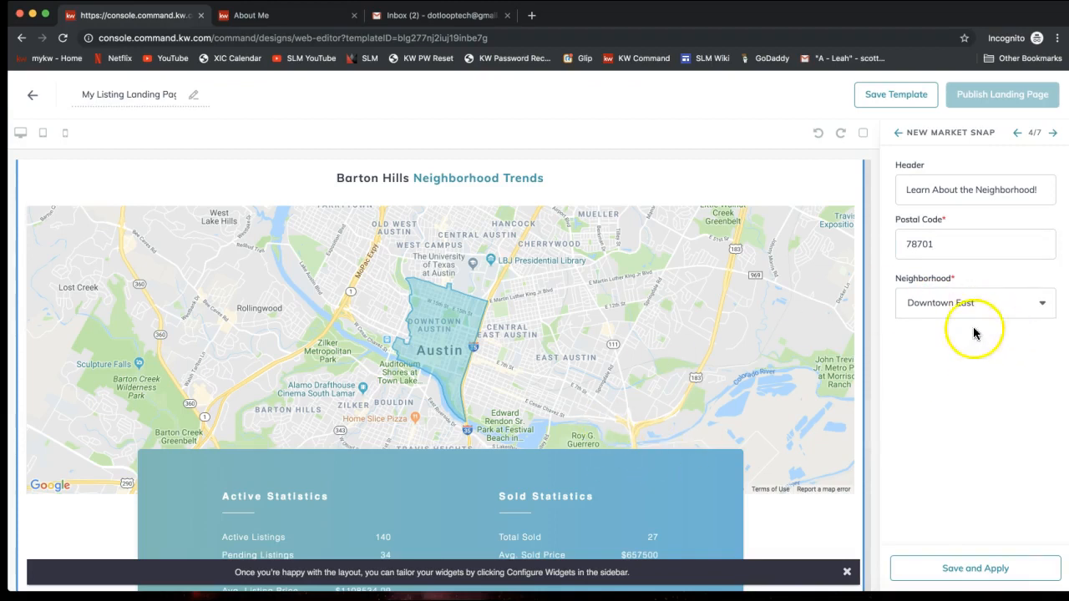
scroll(652, 439, down, 2)
scroll(652, 439, down, 3)
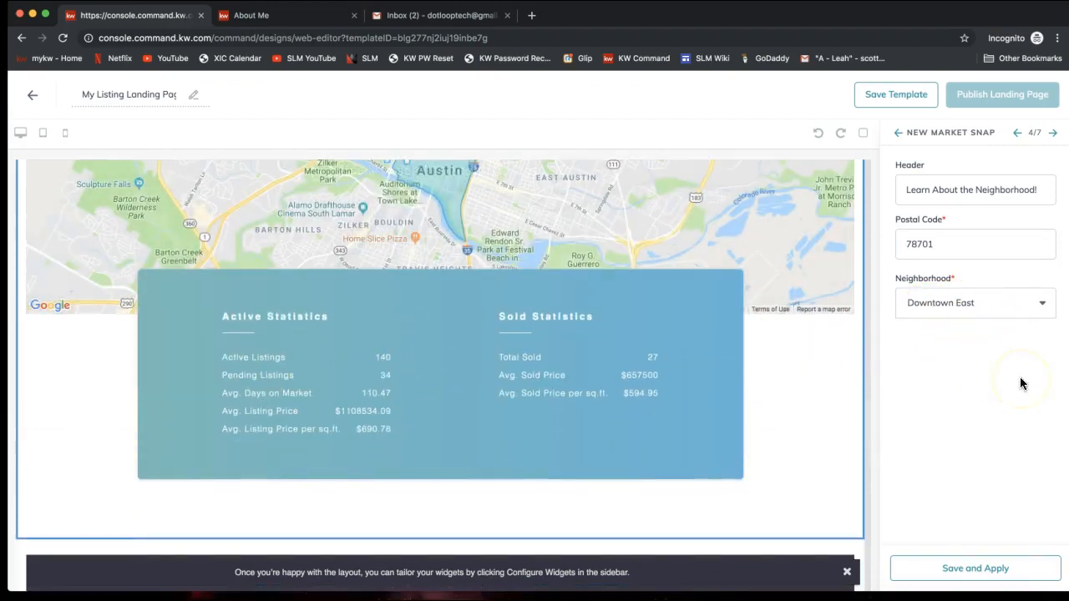
Step: Save and apply the Market Snap, then check the Downtown East map, 63 active and 5 sold homes
click(958, 577)
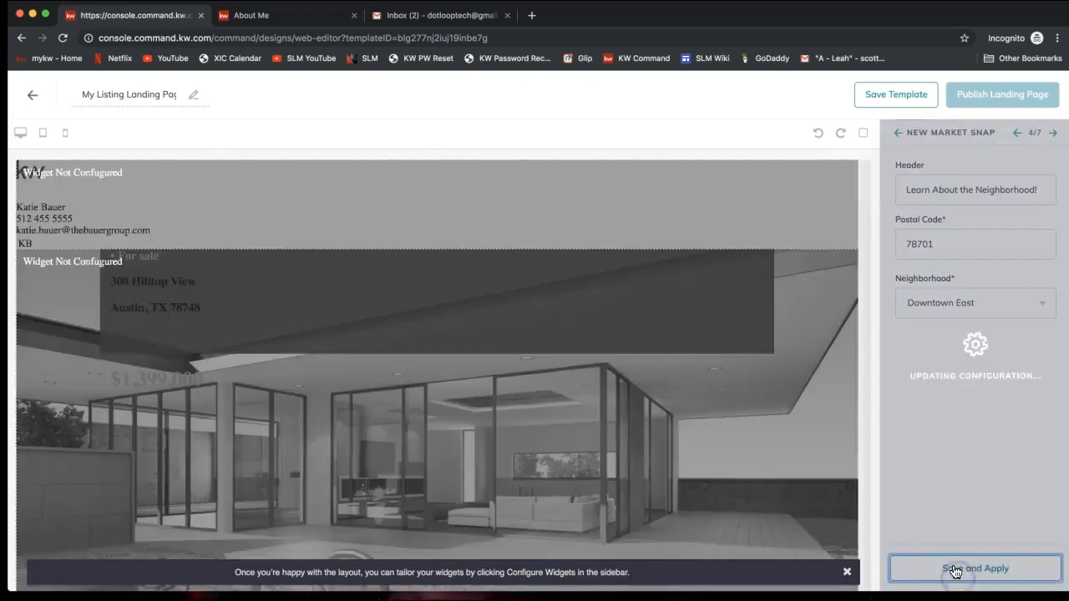
scroll(580, 460, down, 5)
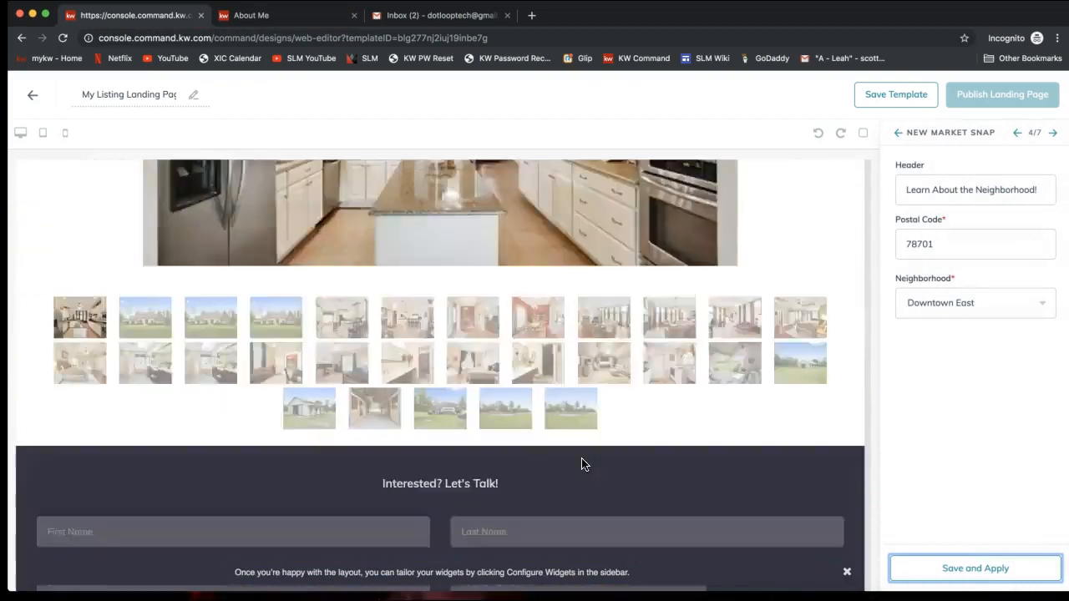
scroll(581, 464, down, 2)
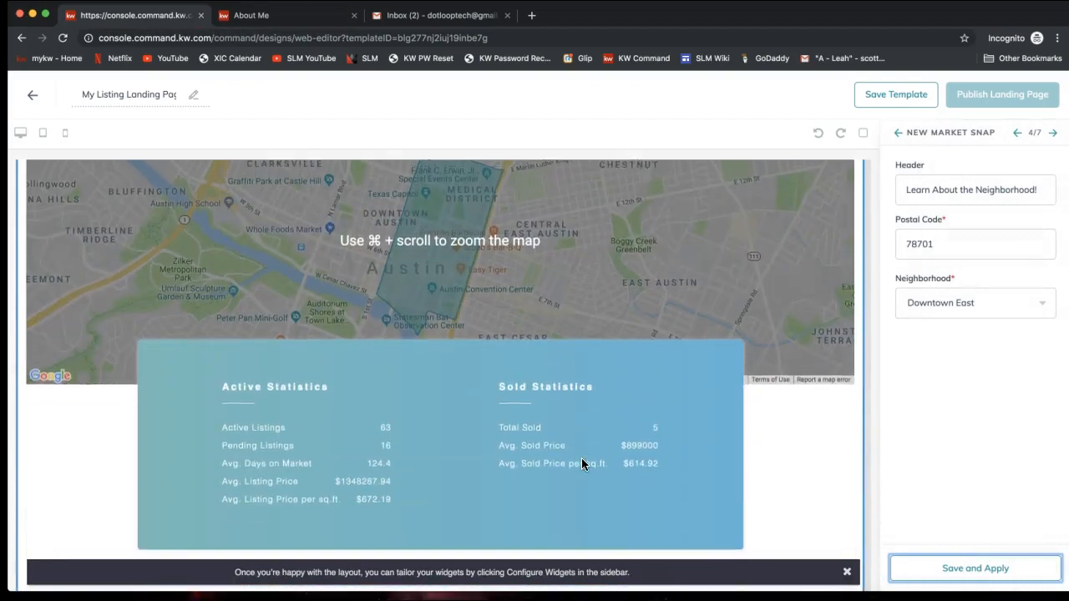
scroll(581, 463, up, 2)
click(359, 224)
scroll(485, 318, down, 3)
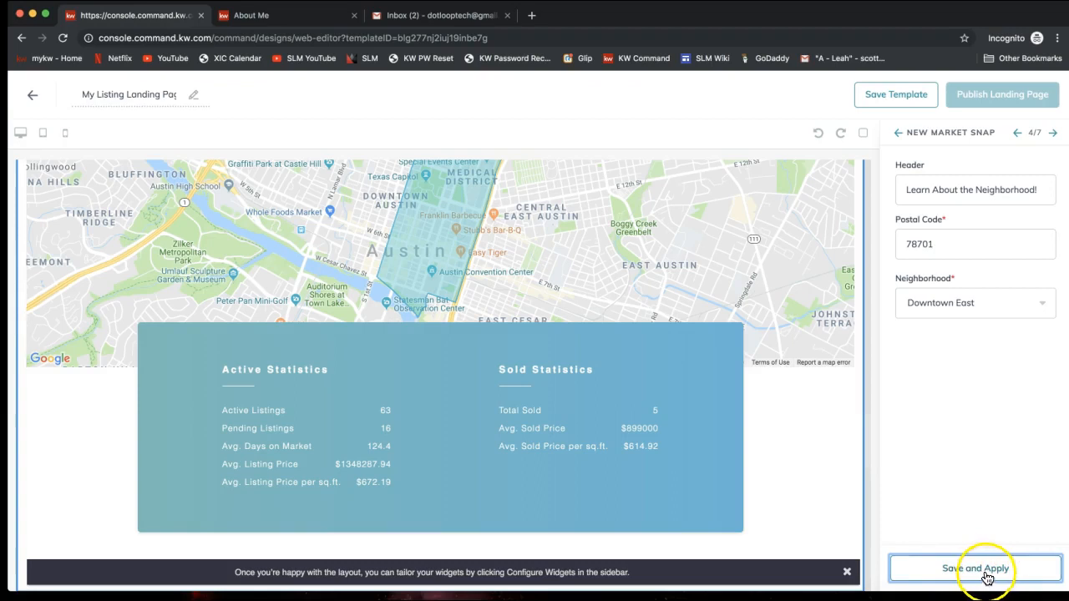
scroll(616, 233, up, 1)
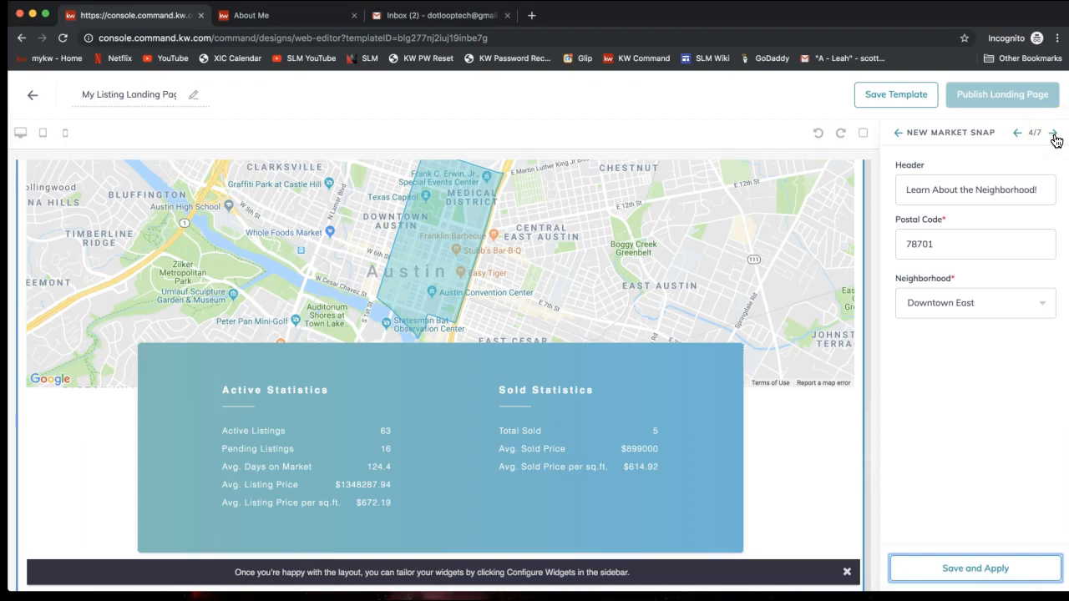
click(1039, 131)
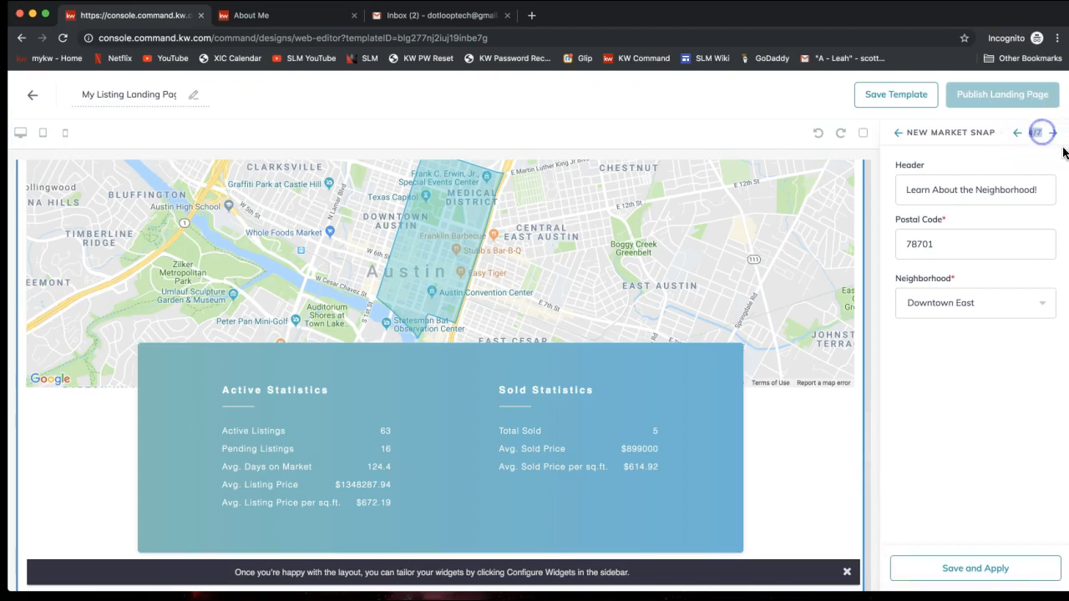
click(1054, 134)
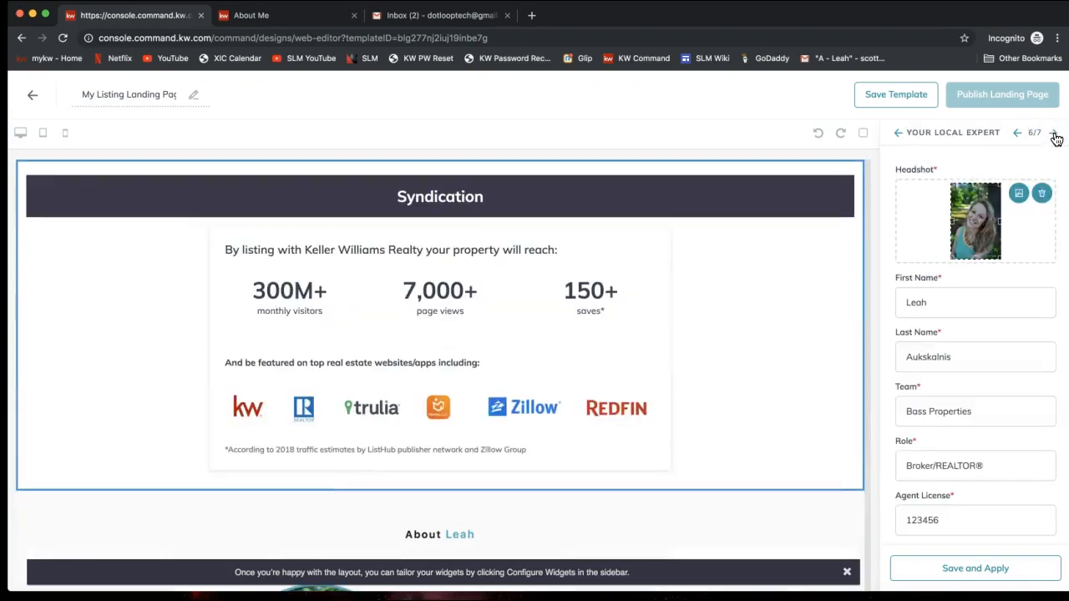
scroll(542, 390, down, 1)
scroll(541, 389, down, 3)
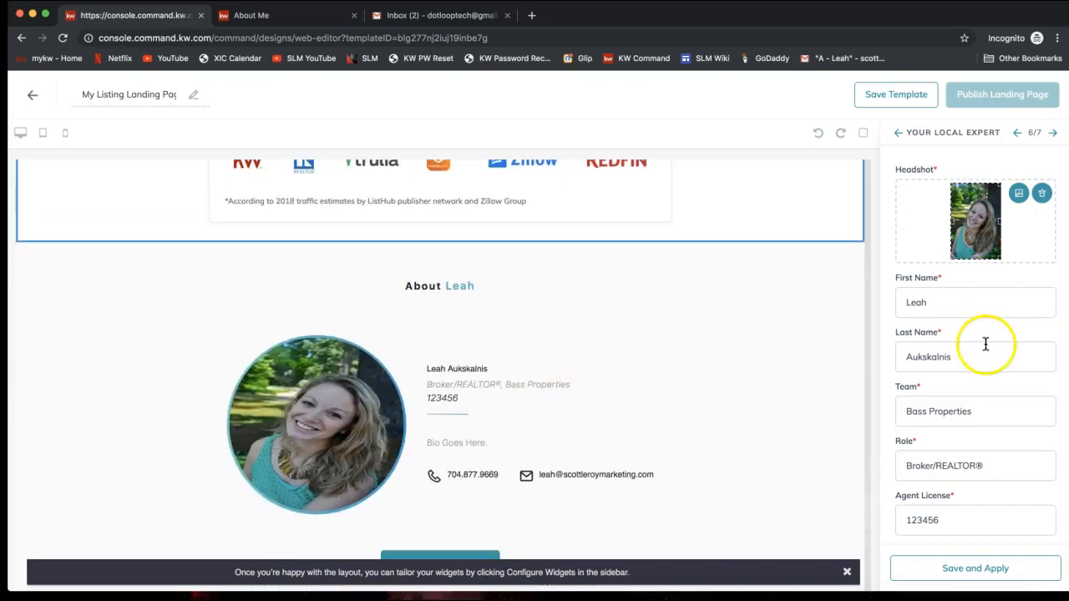
scroll(990, 345, down, 1)
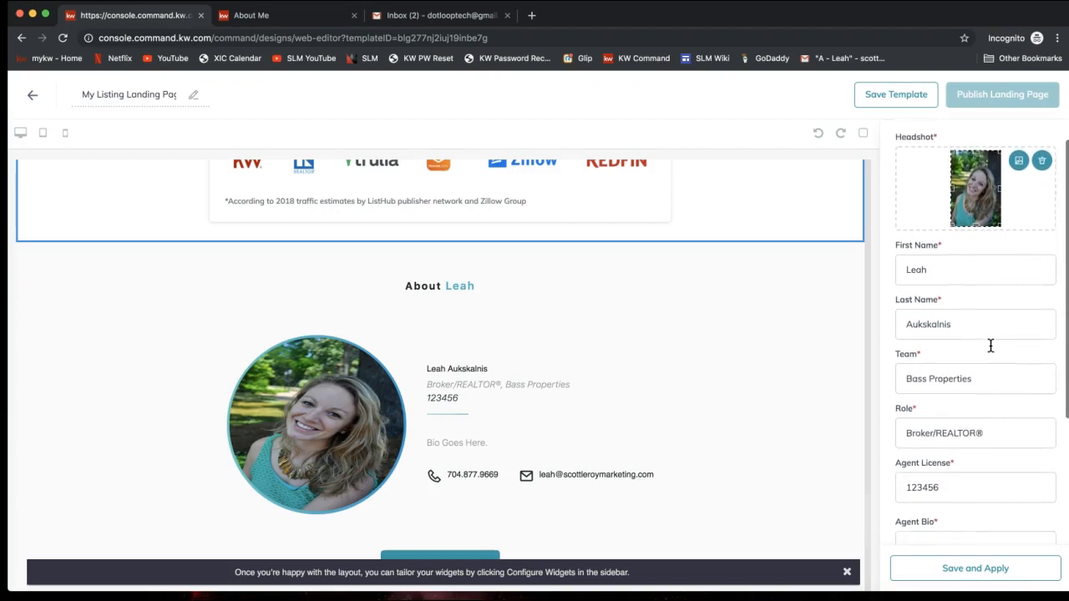
scroll(990, 345, down, 2)
scroll(990, 345, down, 5)
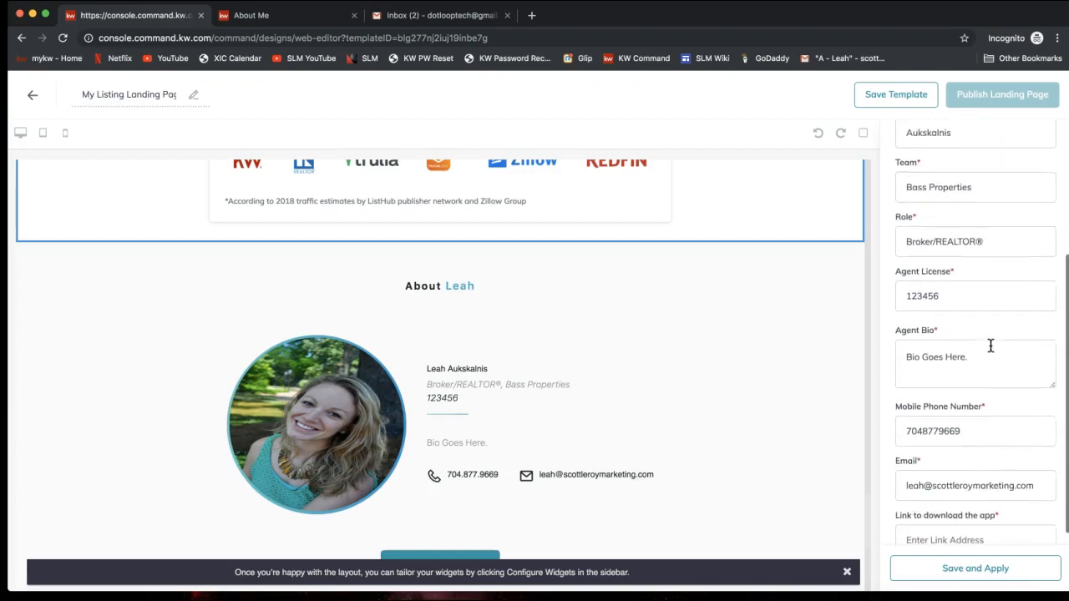
scroll(990, 345, up, 6)
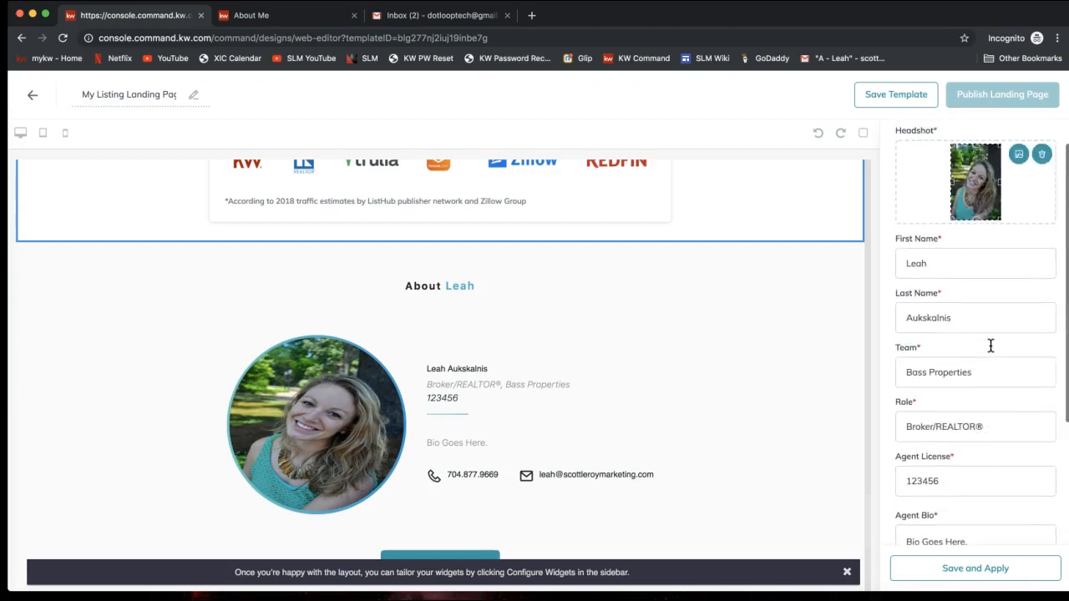
scroll(991, 345, down, 6)
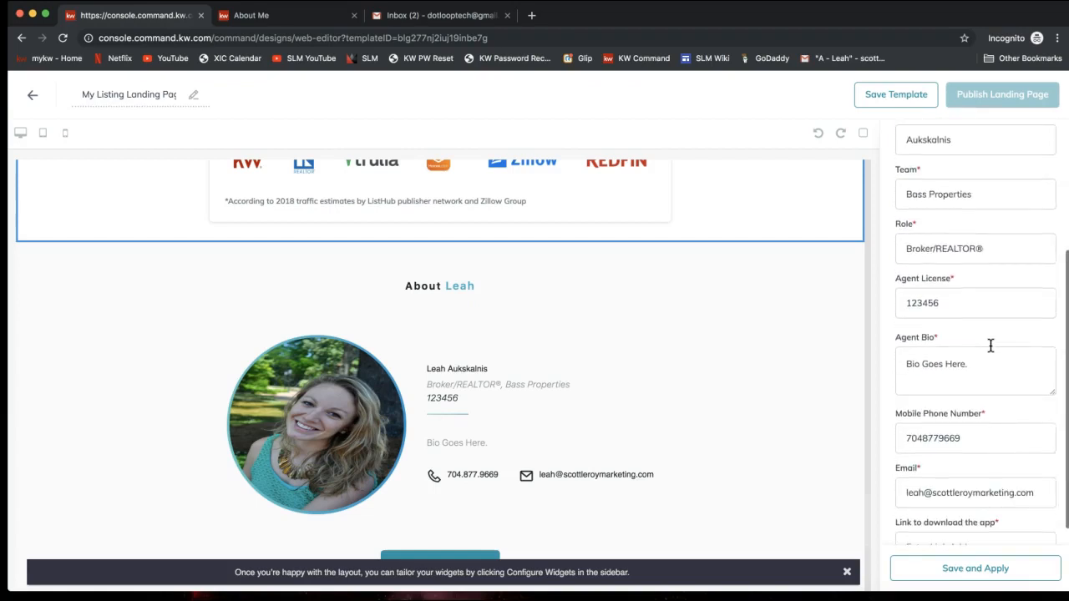
scroll(946, 372, down, 3)
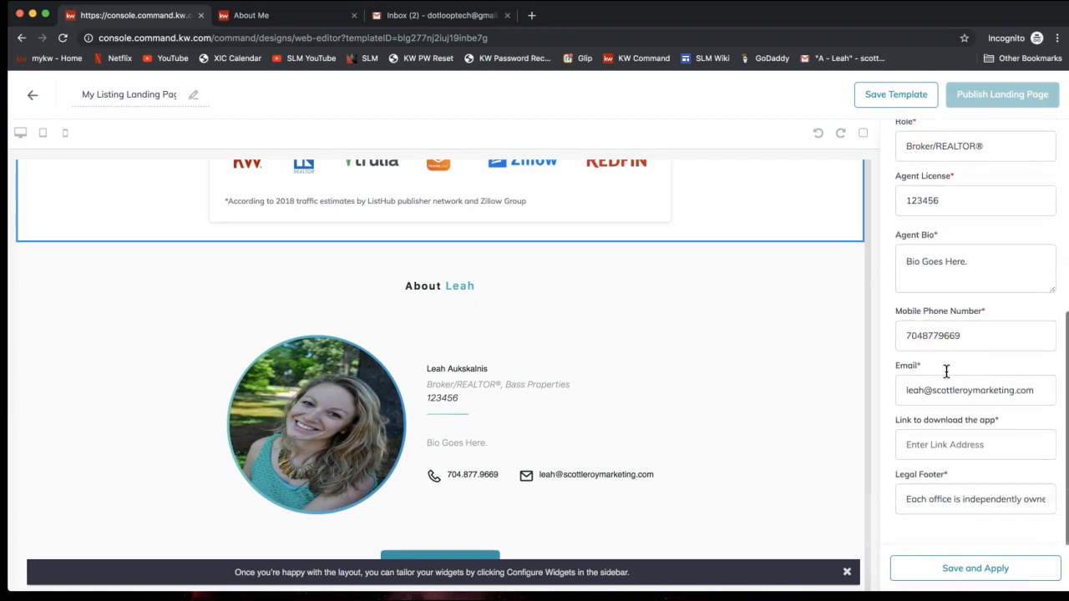
click(935, 445)
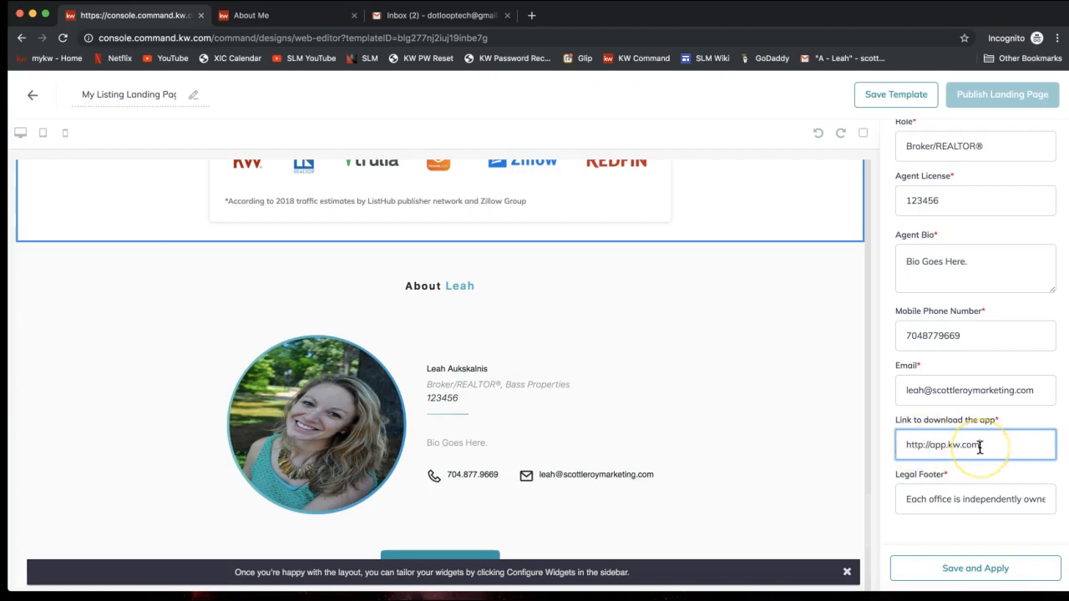
drag(982, 449, 849, 447)
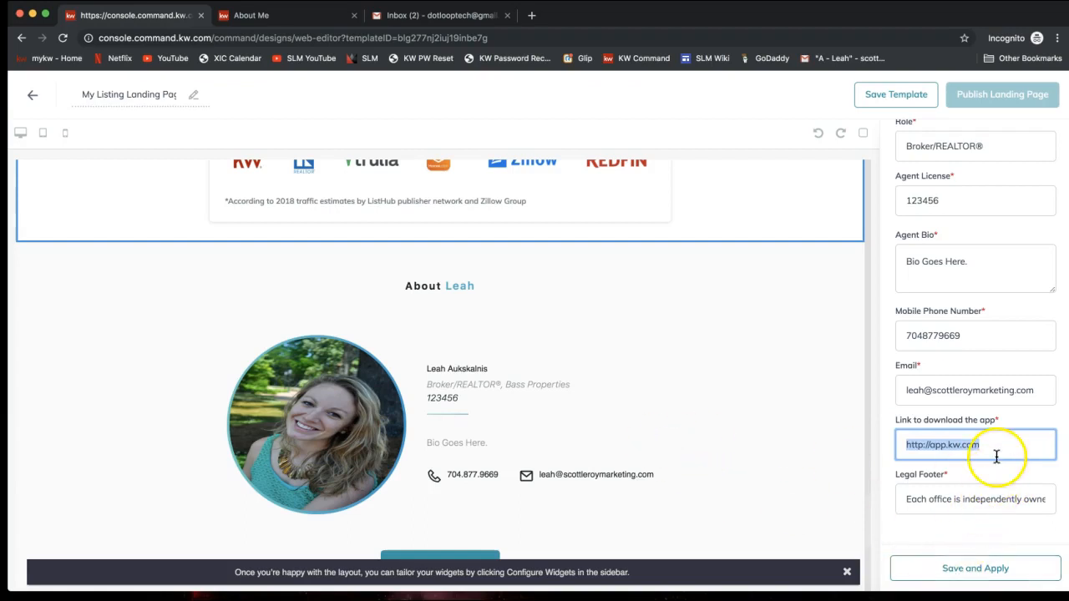
Step: Save and apply the local expert details, then advance to step 7/7, Legal Footer
scroll(982, 315, up, 1)
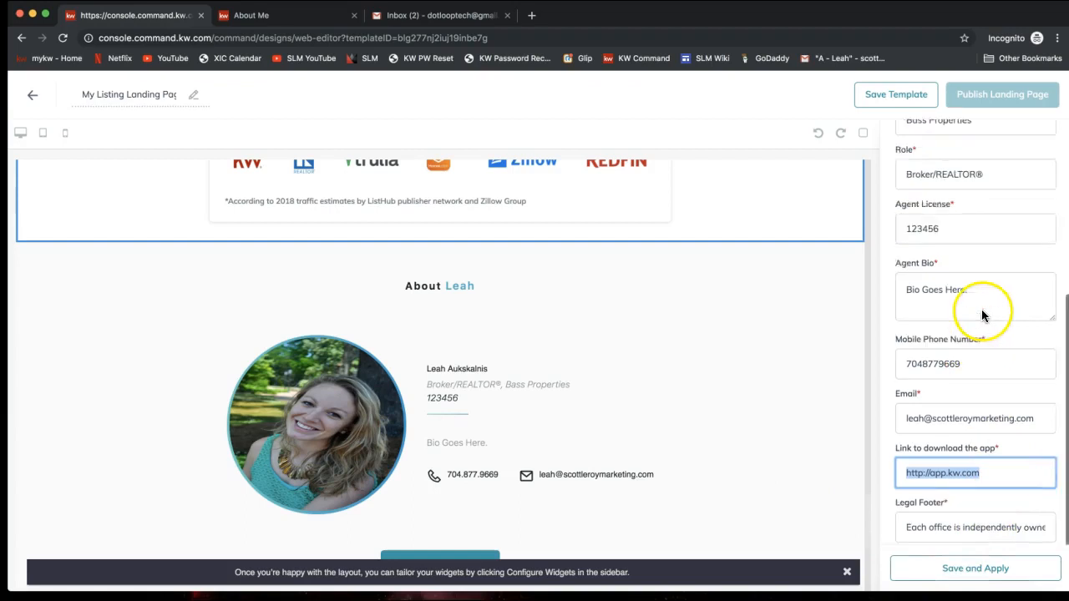
scroll(982, 315, up, 1)
scroll(956, 237, up, 1)
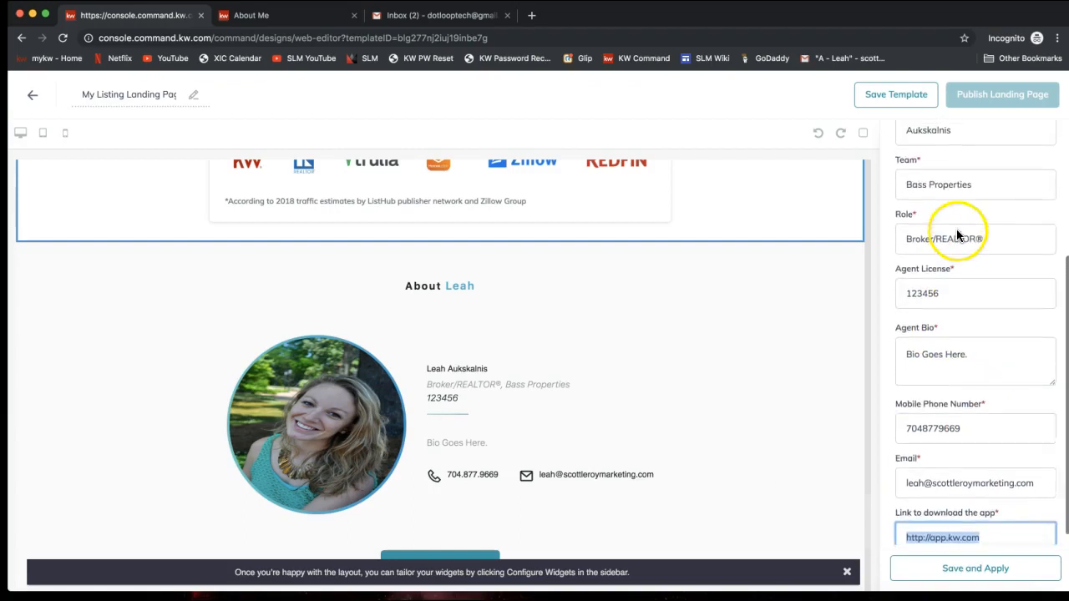
scroll(936, 165, up, 2)
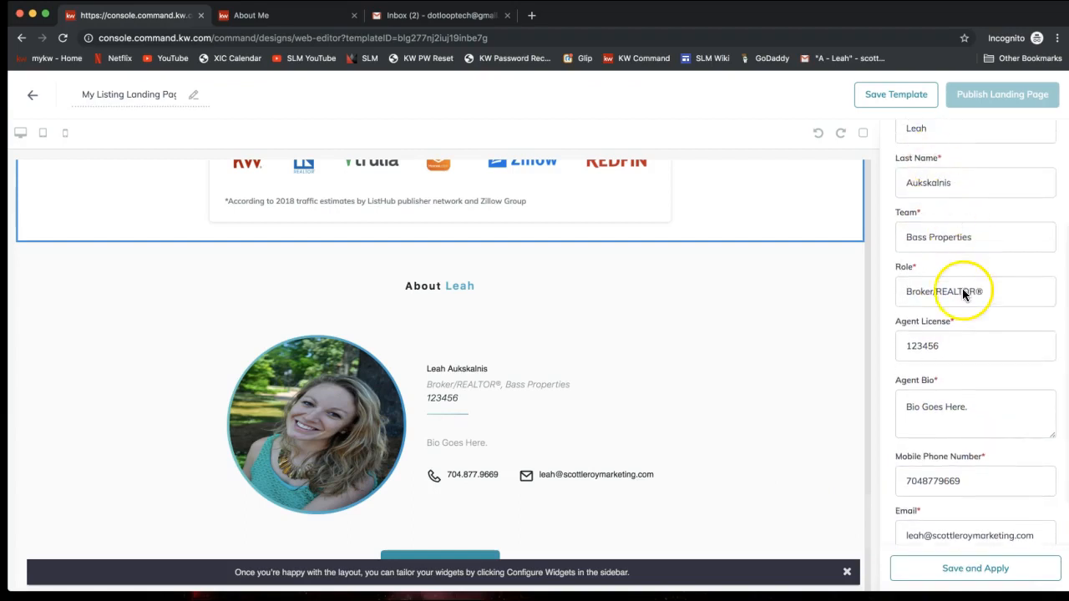
scroll(965, 292, down, 5)
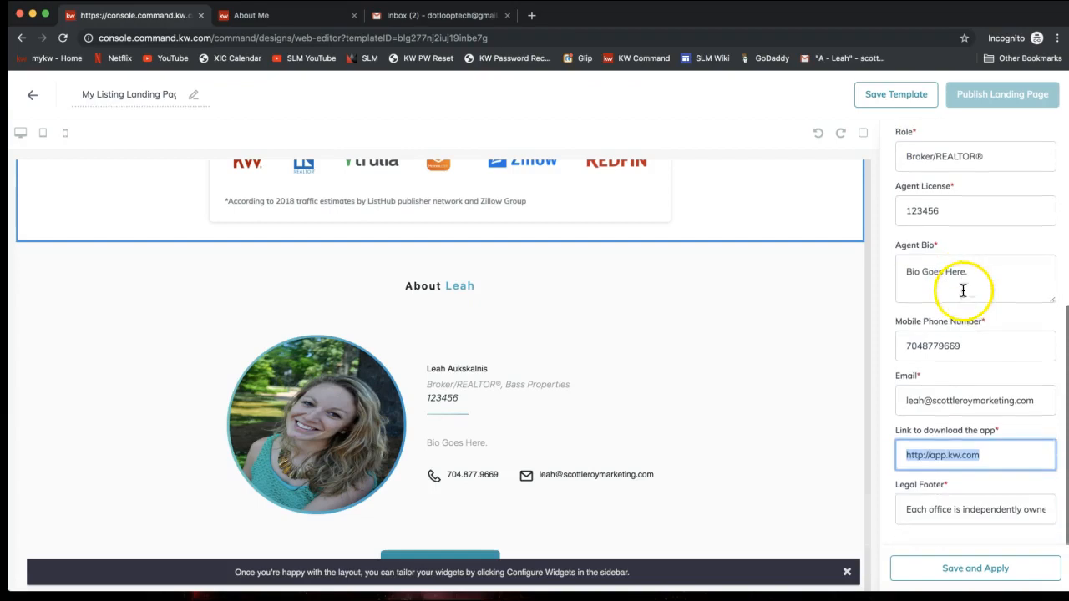
click(971, 575)
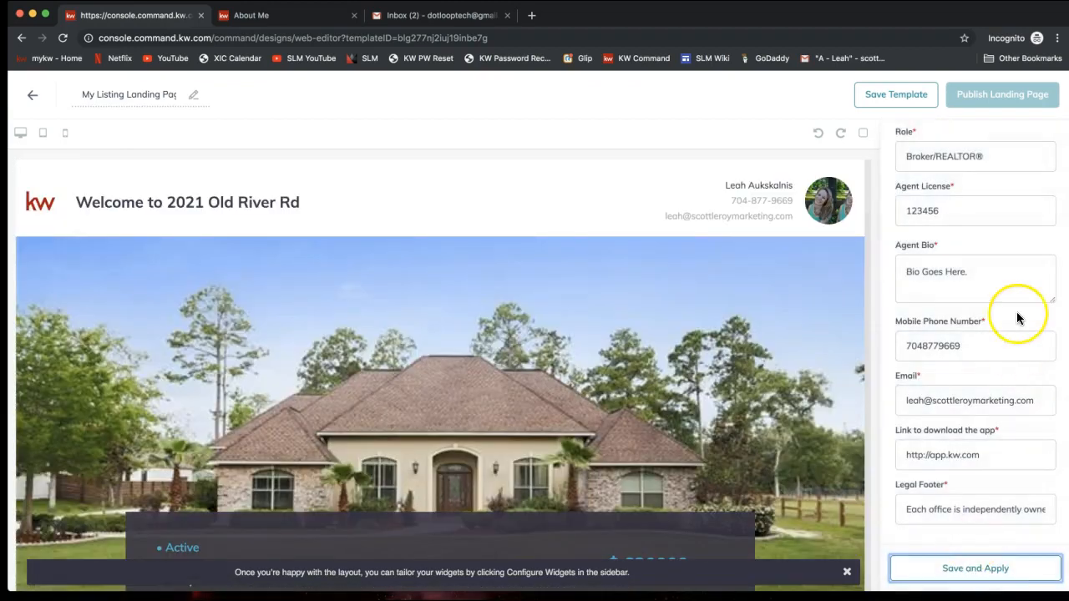
scroll(1017, 317, up, 8)
click(1055, 137)
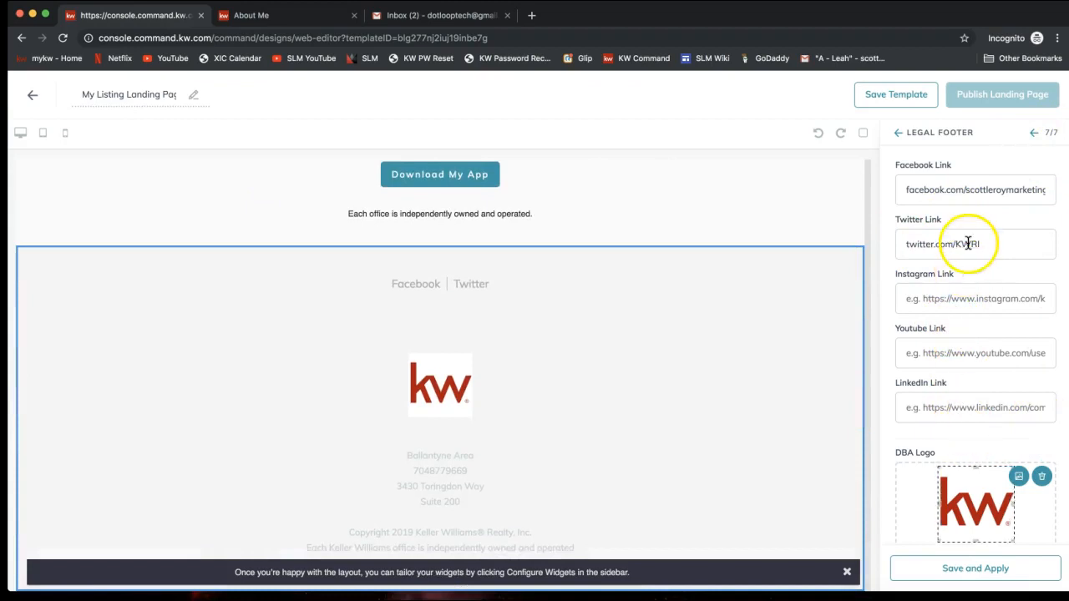
drag(1033, 156, 1047, 148)
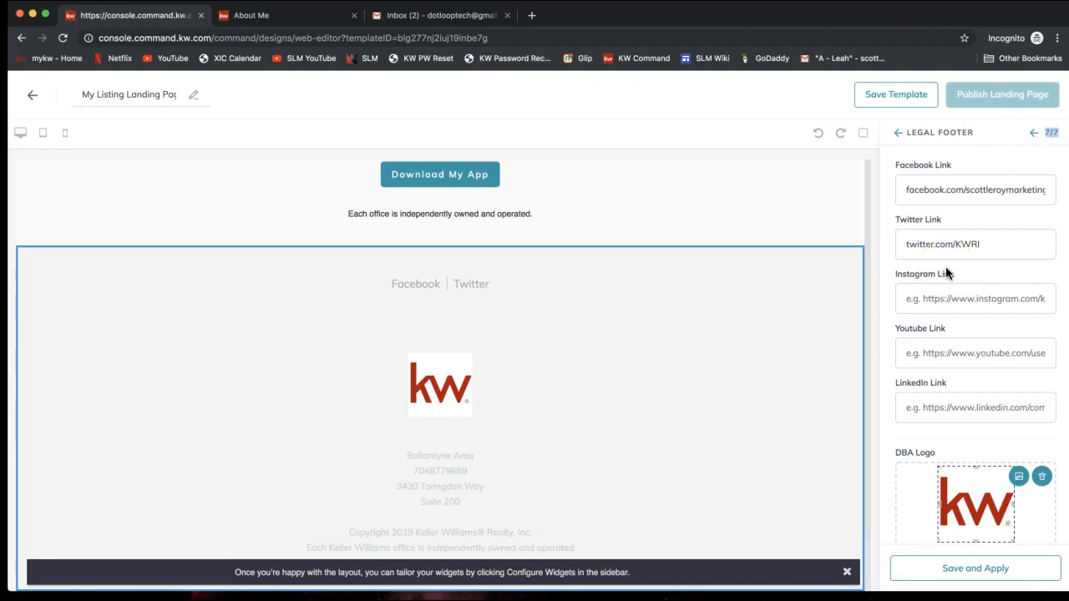
scroll(945, 272, down, 2)
scroll(945, 272, up, 2)
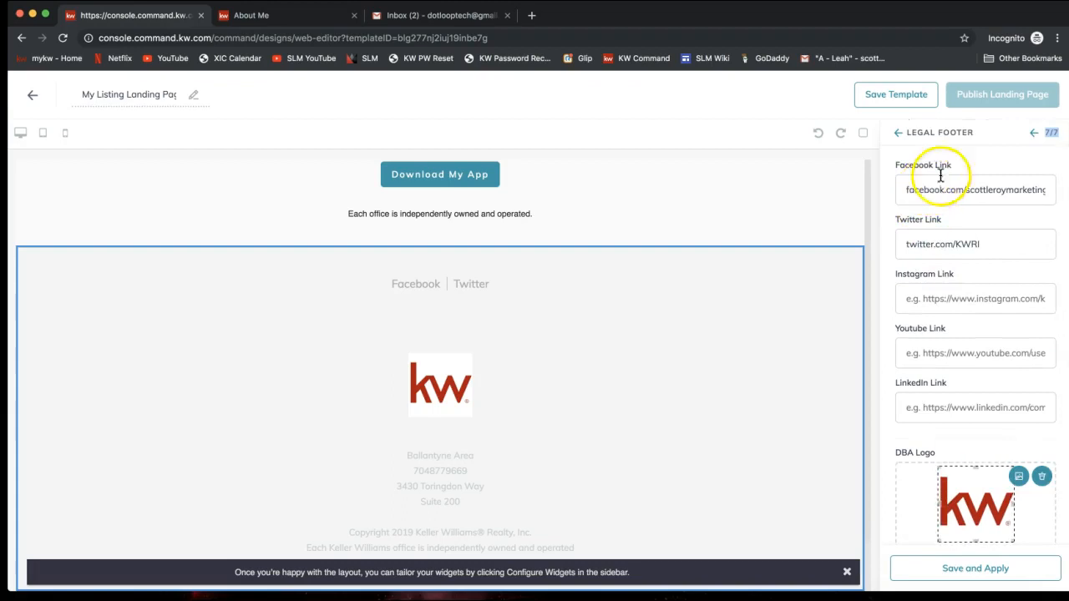
click(906, 190)
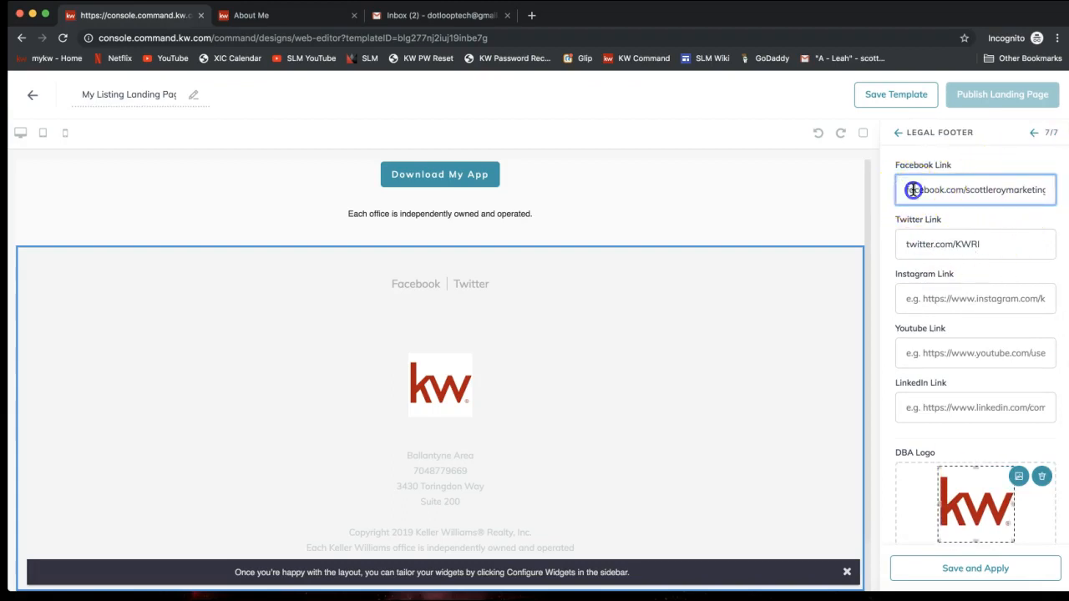
click(904, 190)
text(http:)
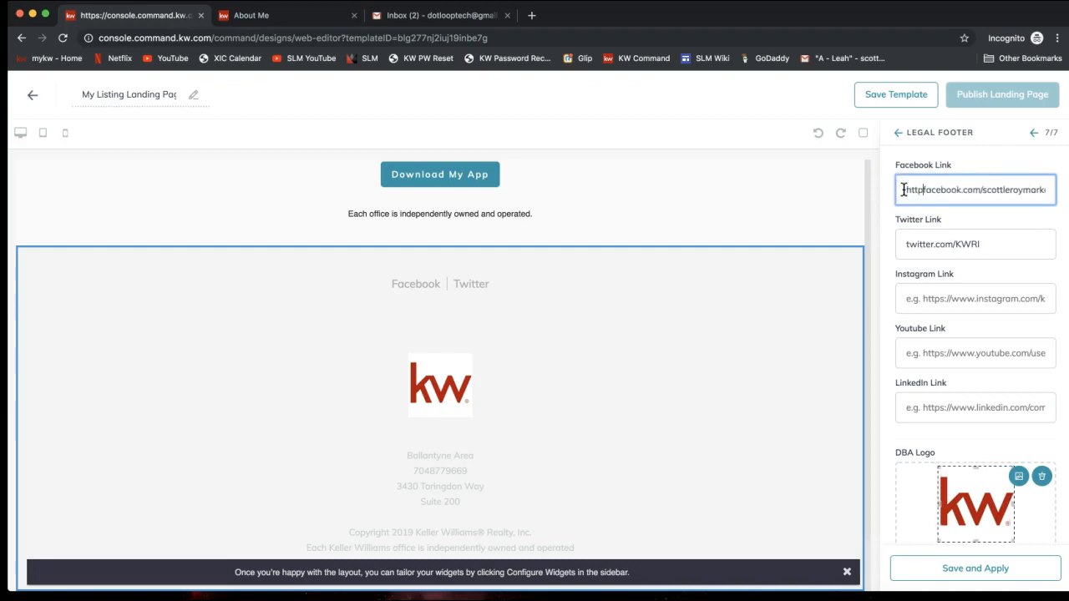
text(//www.)
drag(961, 190, 875, 193)
key(super+c)
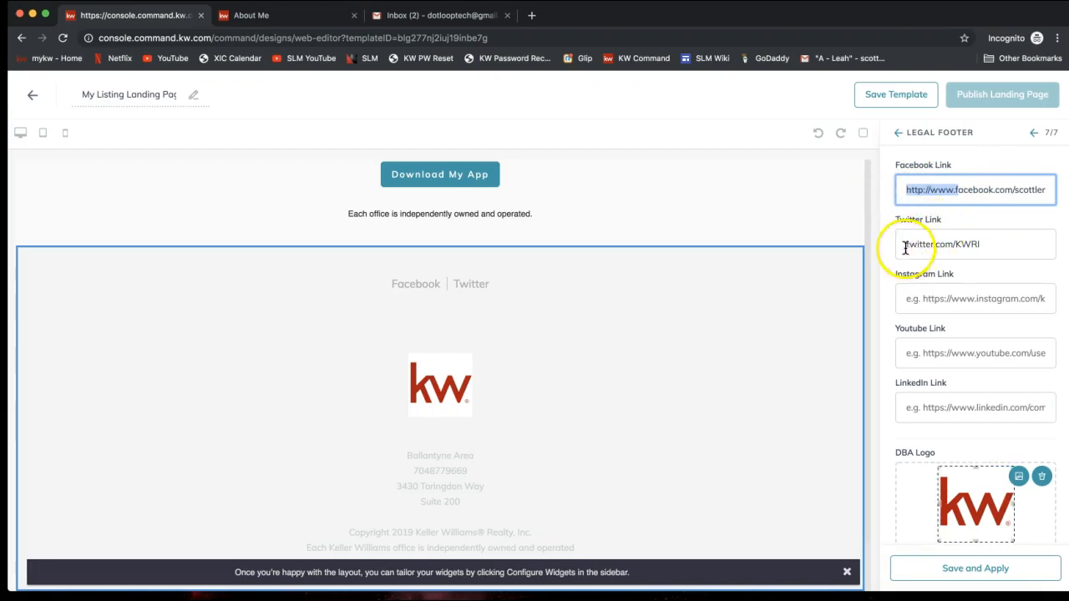
click(905, 244)
key(super+v)
key(BackSpace)
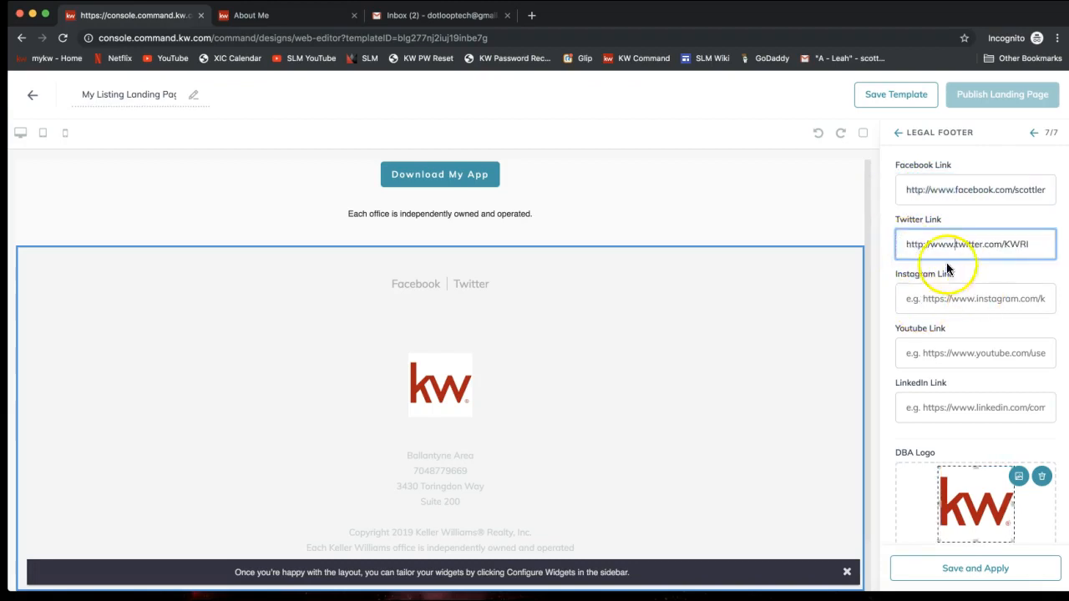
drag(929, 244, 879, 247)
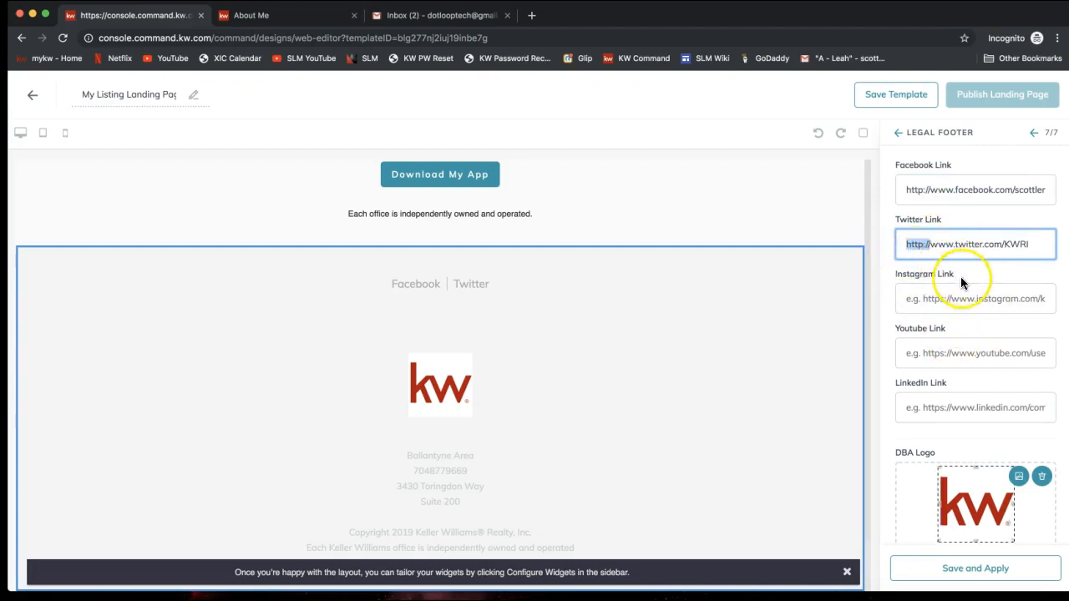
scroll(960, 282, down, 5)
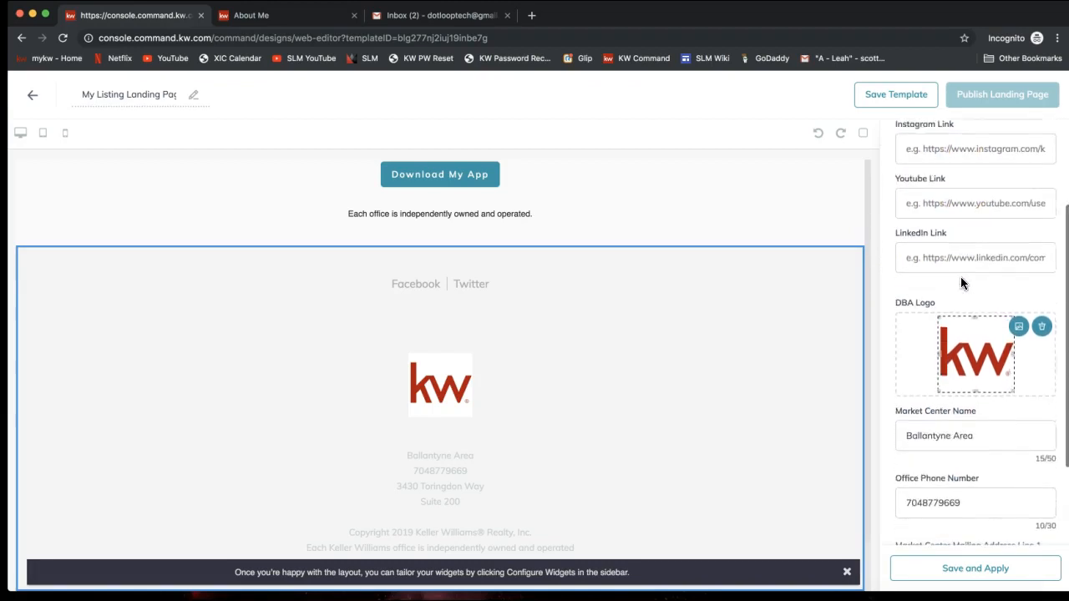
scroll(960, 283, down, 6)
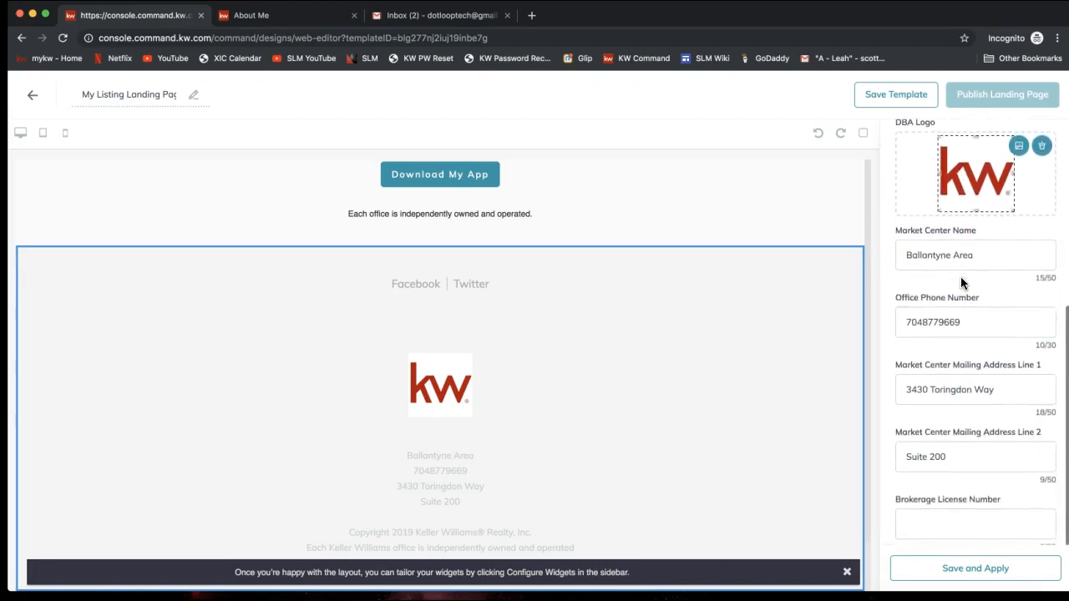
click(976, 576)
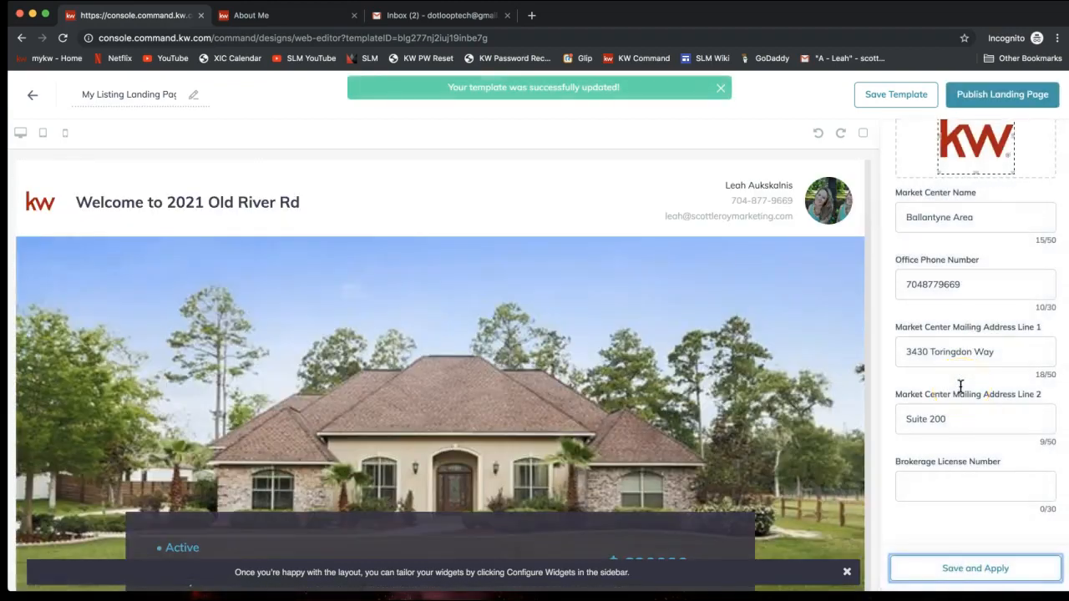
scroll(960, 386, up, 5)
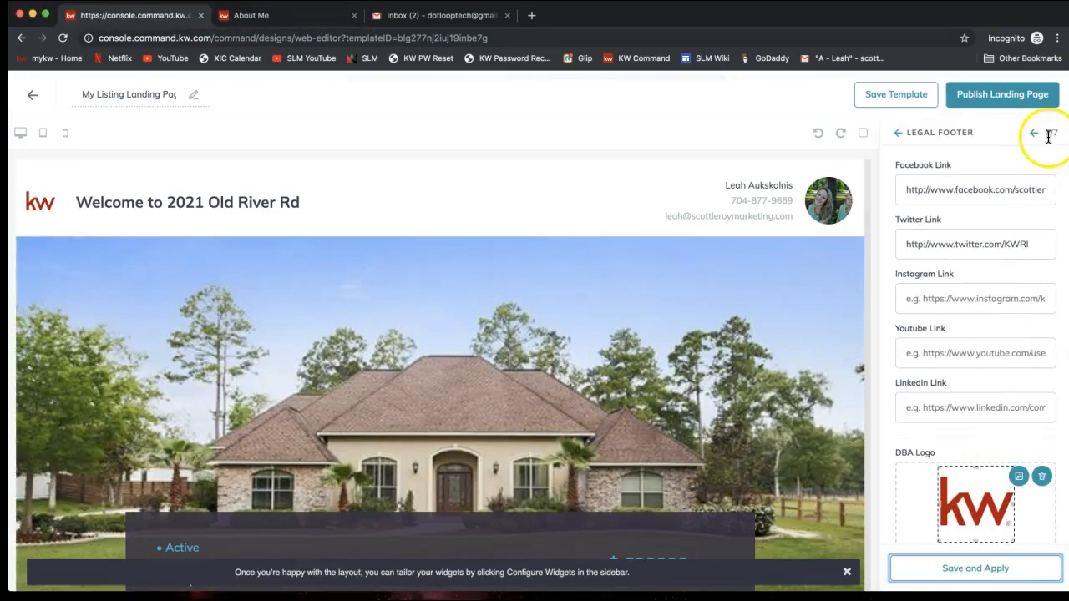
click(898, 136)
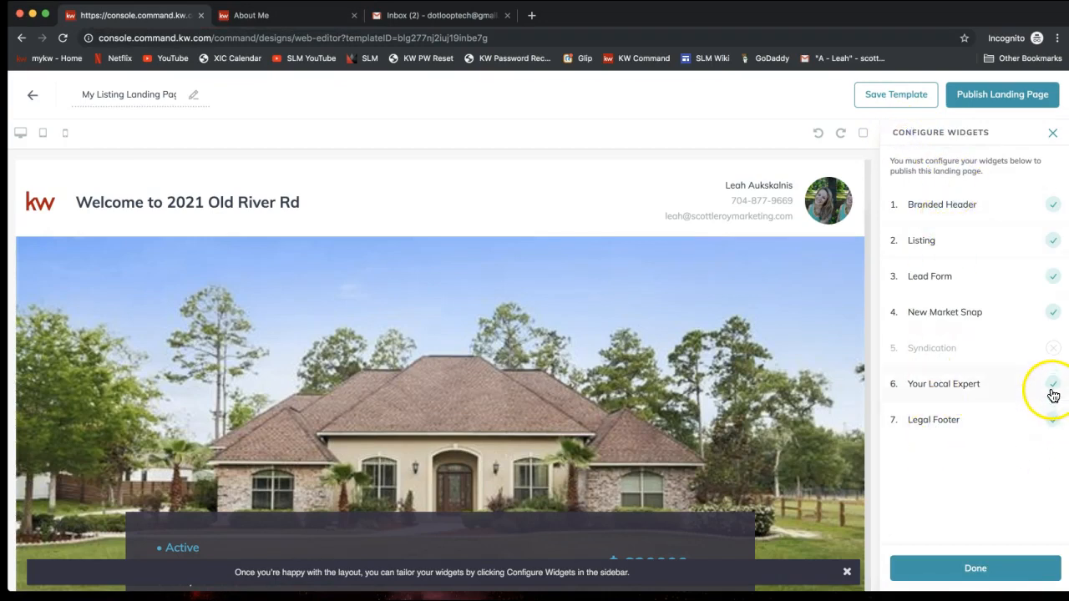
mouse_move(994, 362)
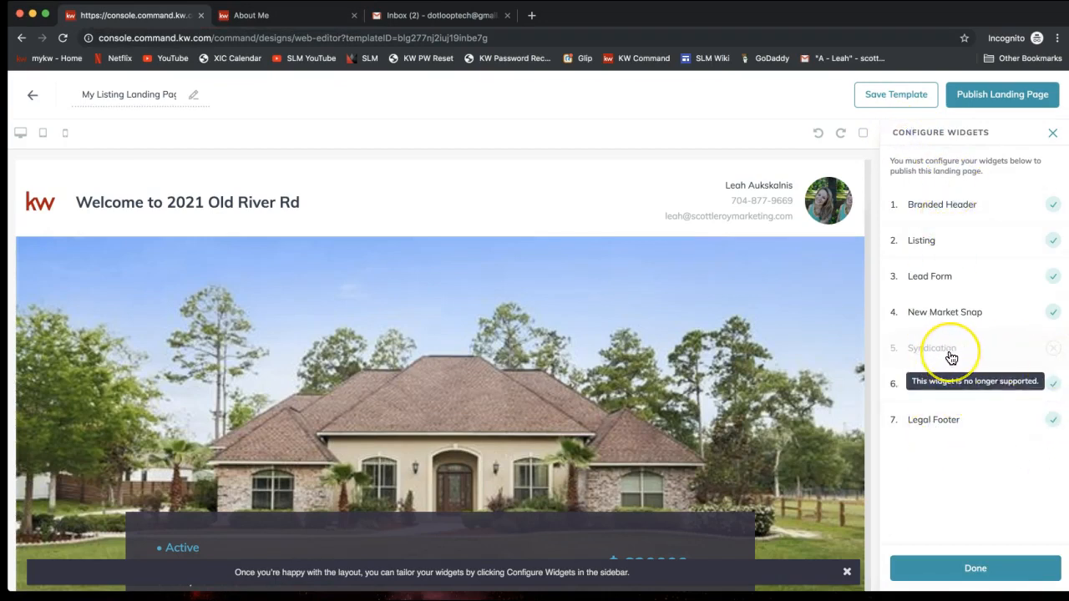
click(952, 314)
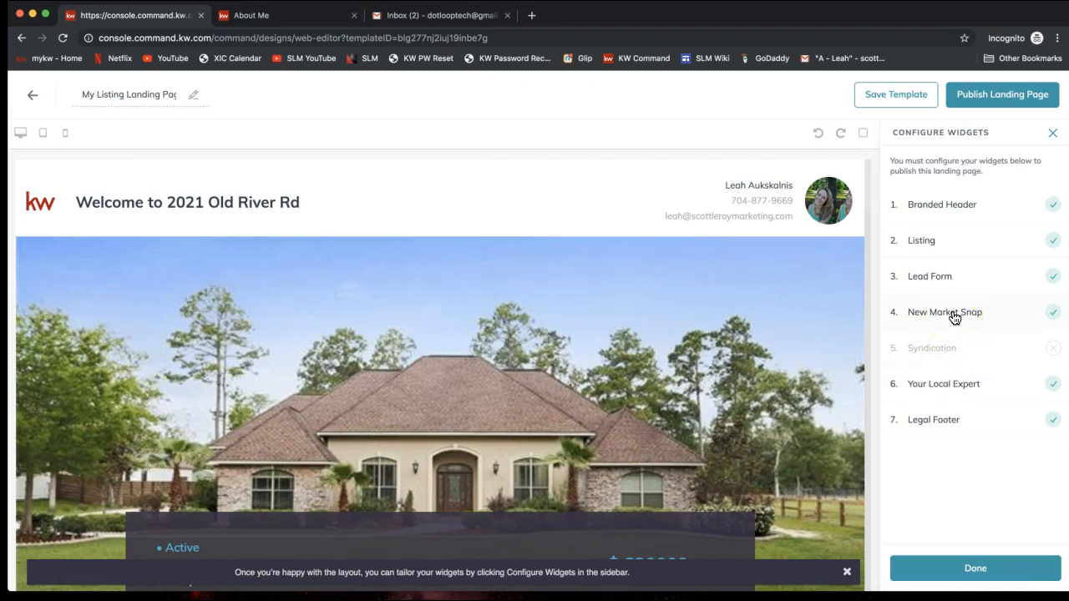
mouse_move(960, 335)
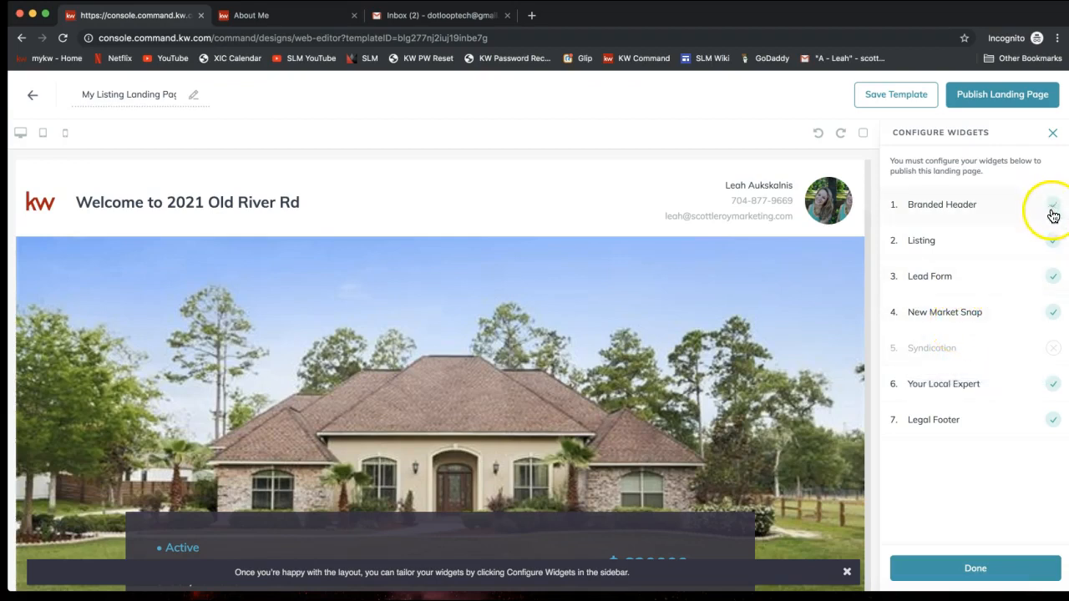
mouse_move(1057, 341)
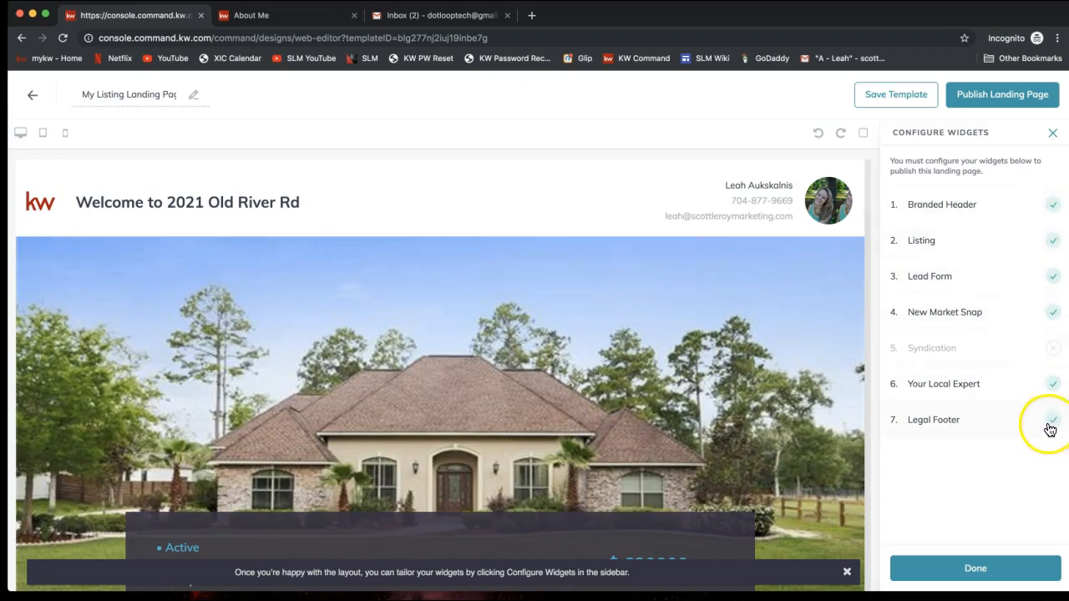
click(1000, 103)
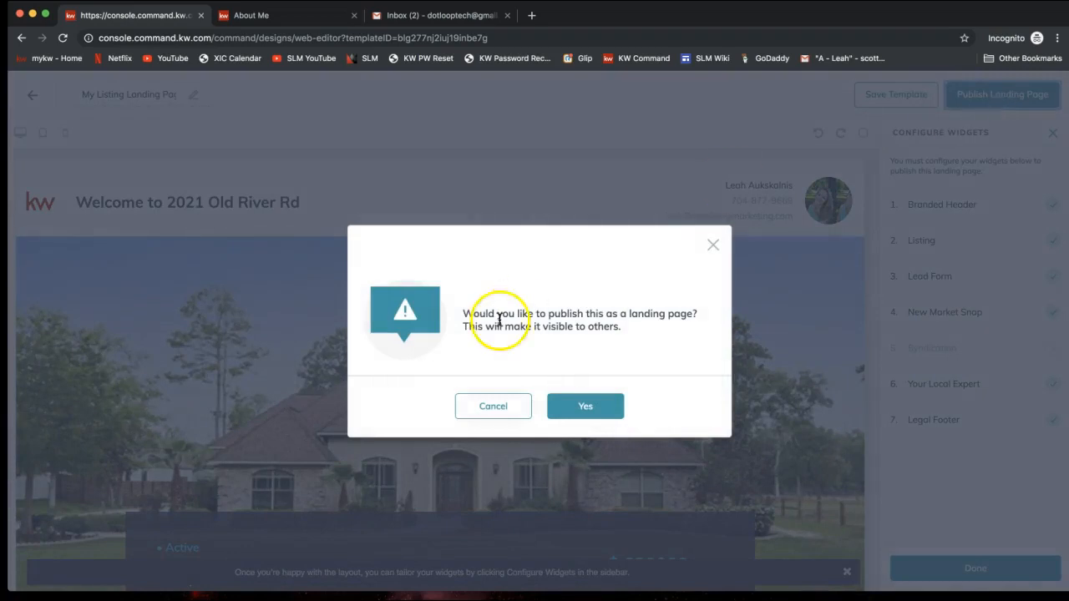
drag(460, 315, 676, 314)
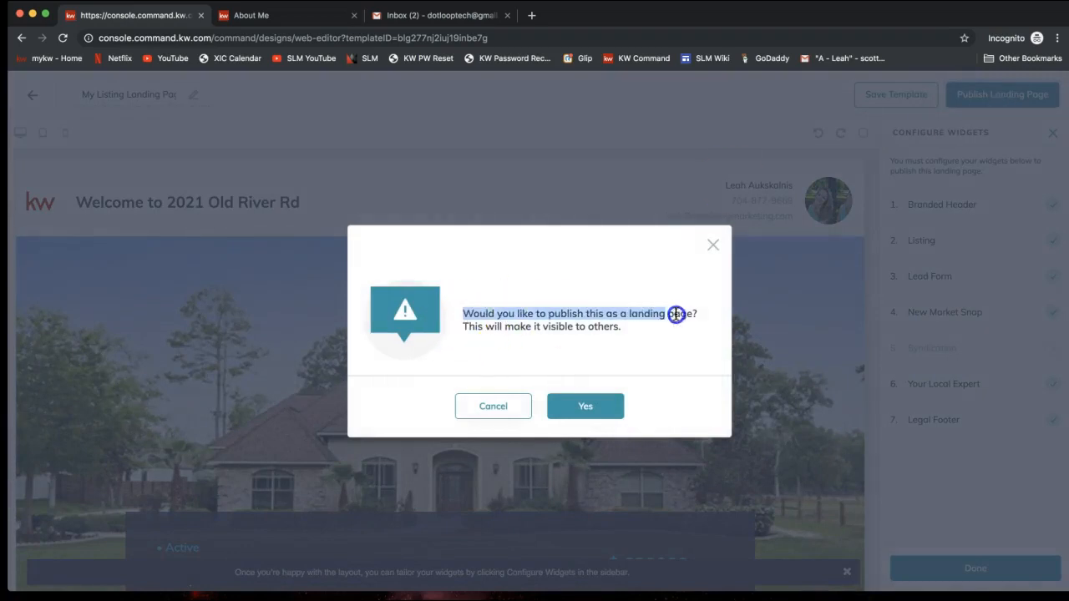
click(514, 330)
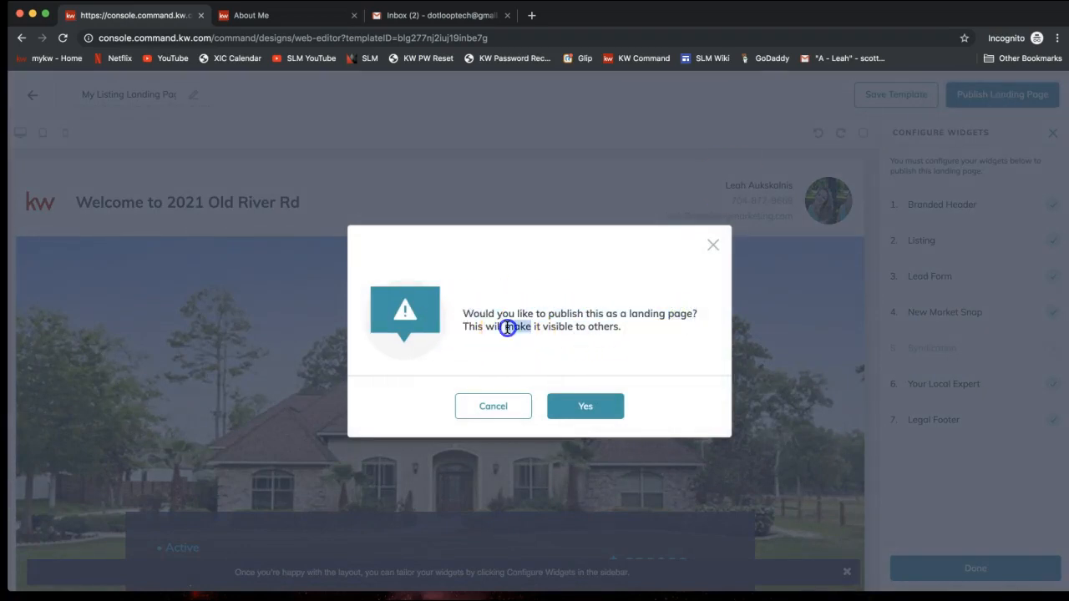
triple_click(505, 327)
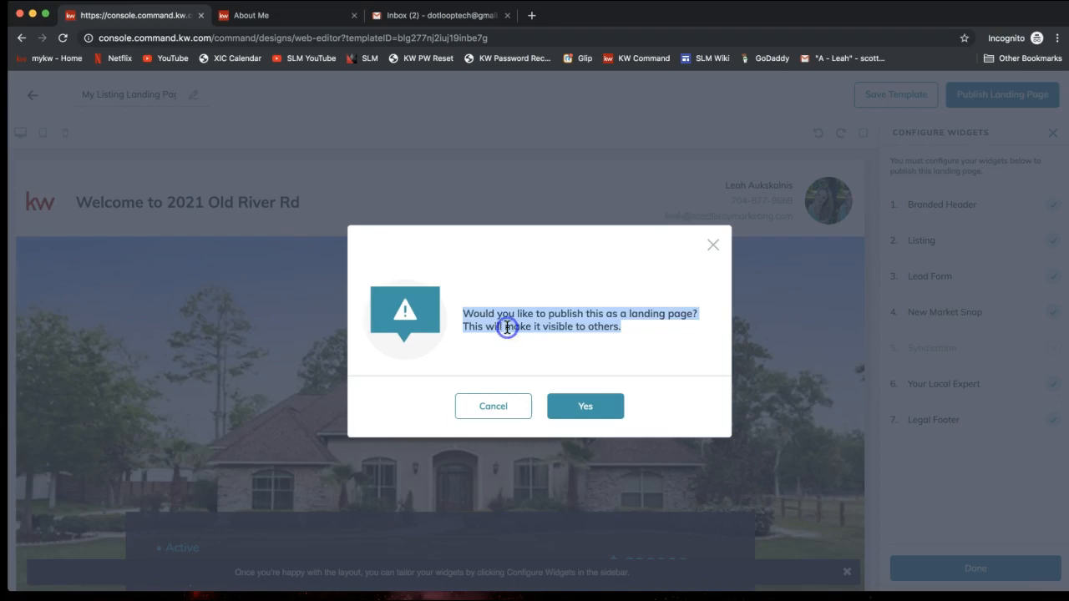
click(582, 409)
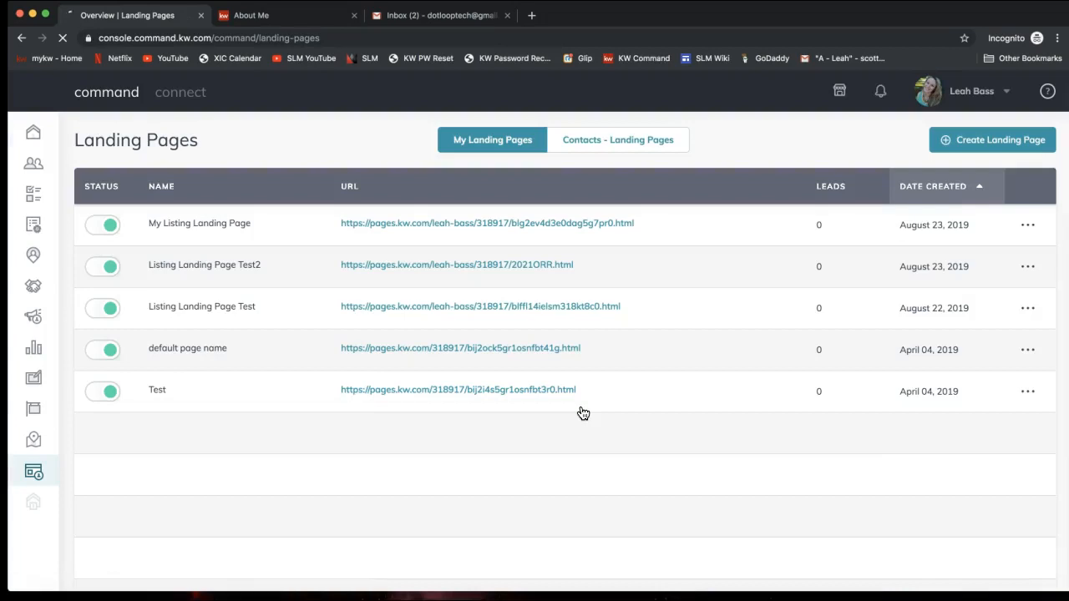
Step: Toggle the Test landing page to inactive and confirm, leaving My Listing Landing Page active
click(37, 477)
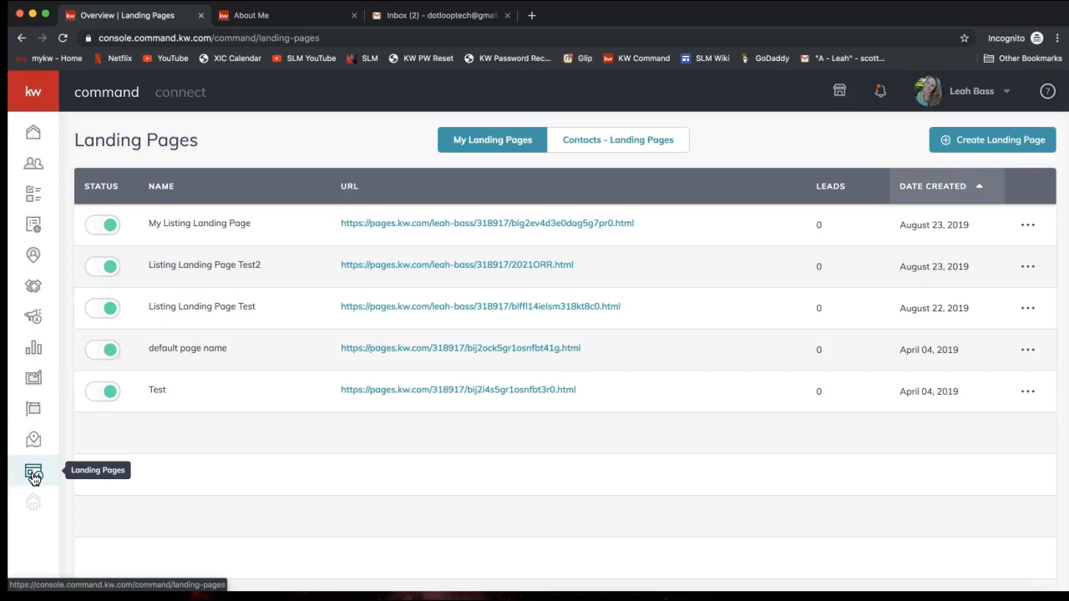
click(36, 480)
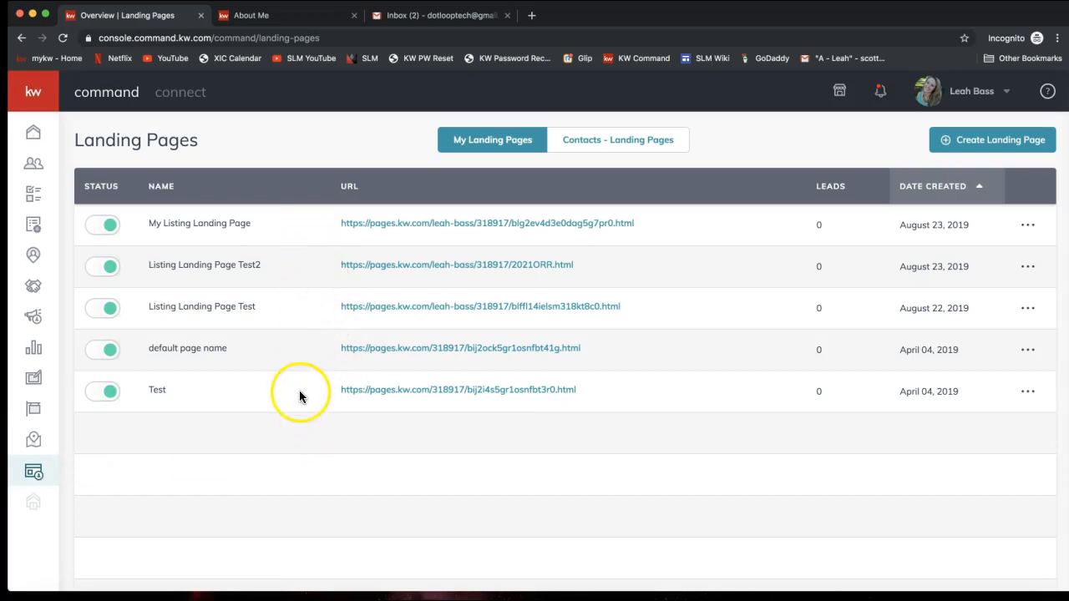
click(106, 396)
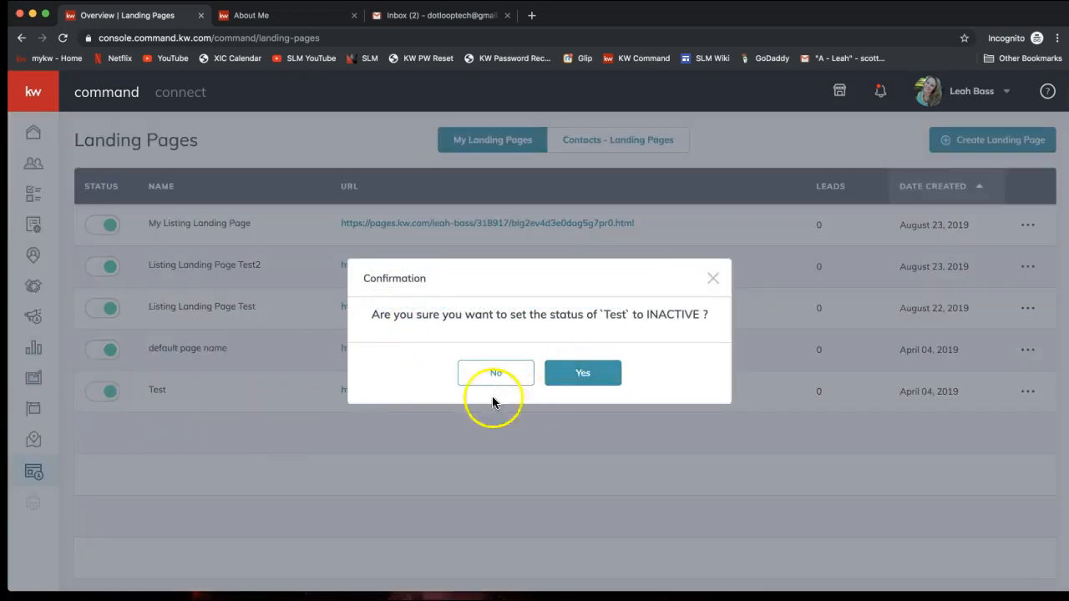
click(605, 376)
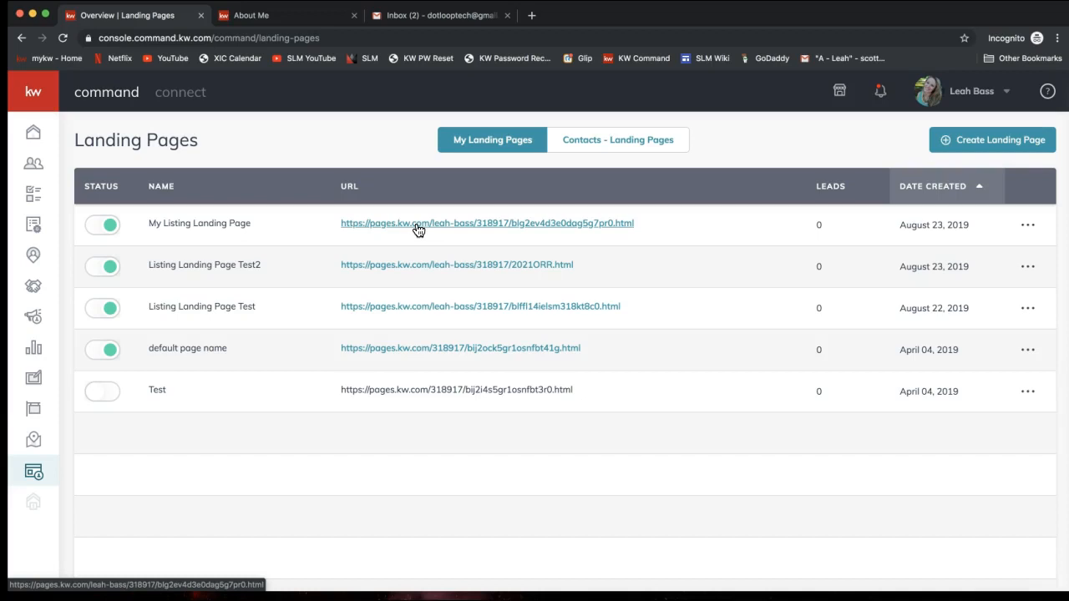
click(809, 226)
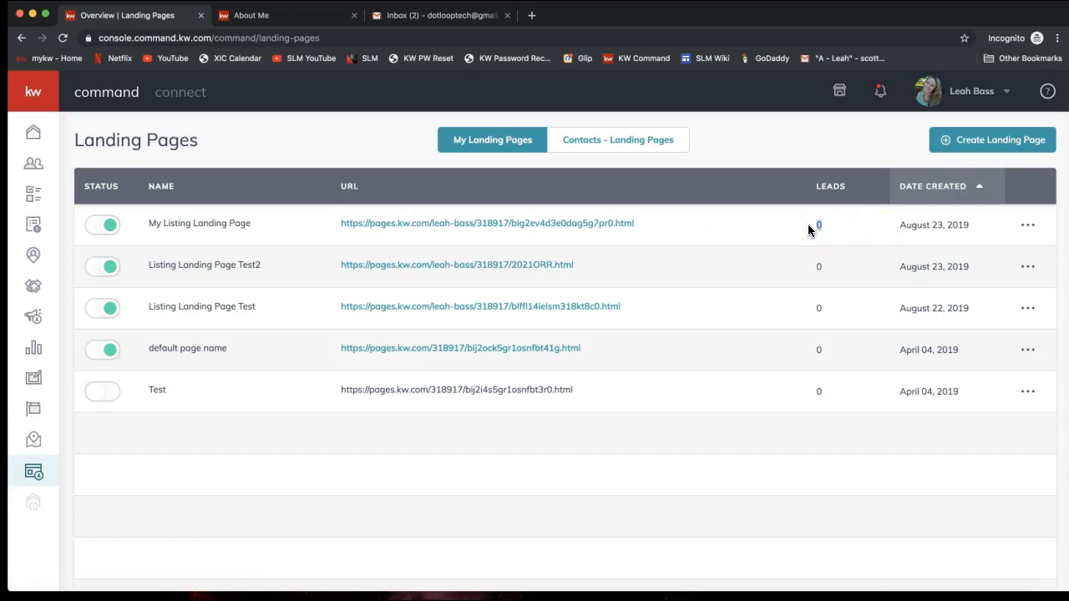
triple_click(932, 225)
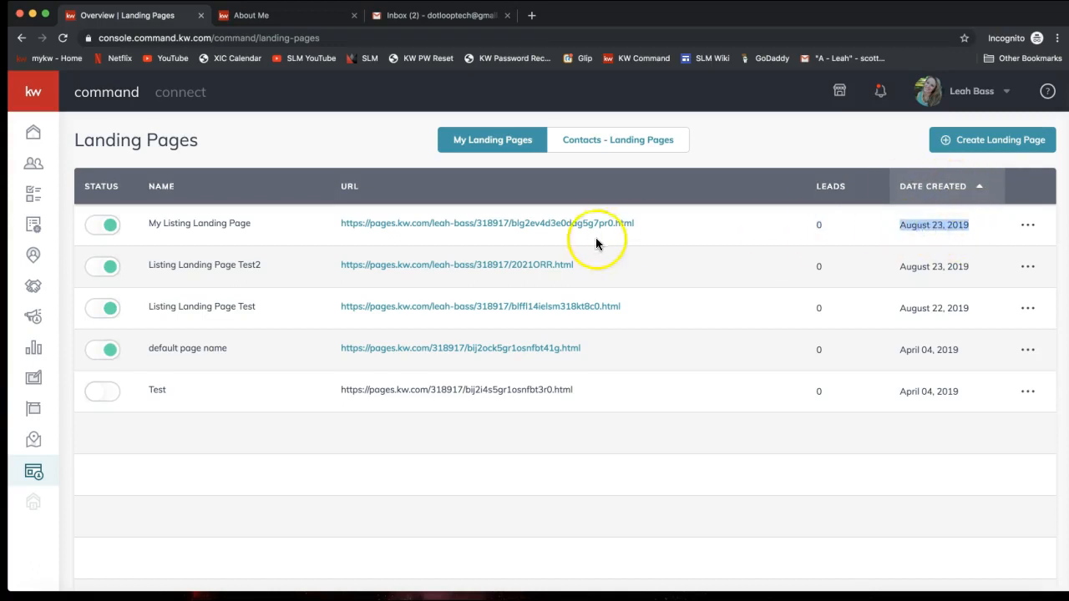
click(1028, 226)
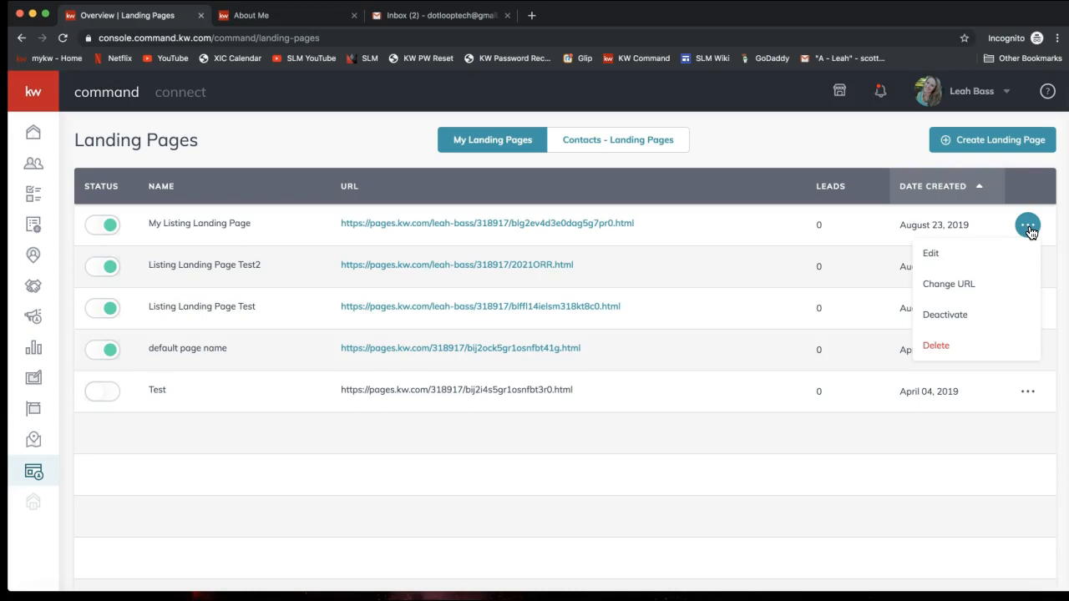
click(993, 261)
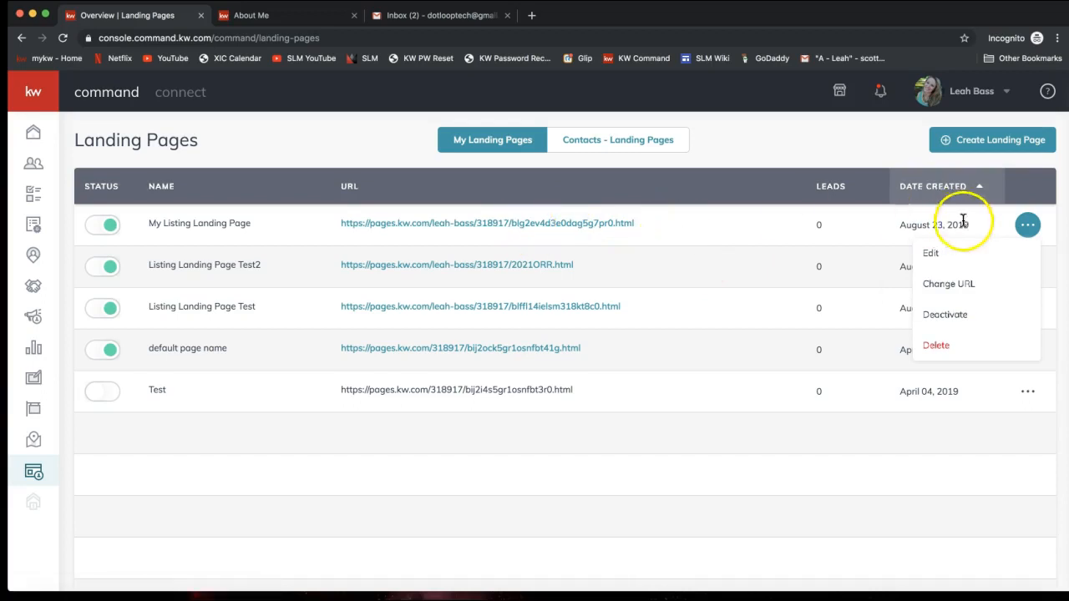
click(974, 286)
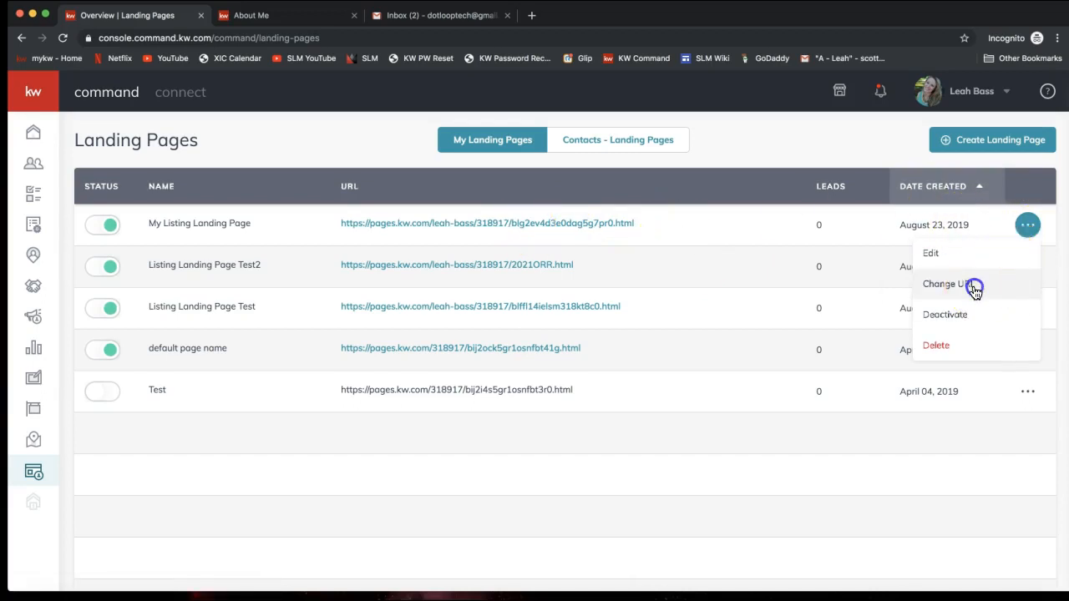
drag(520, 305, 632, 308)
key(BackSpace)
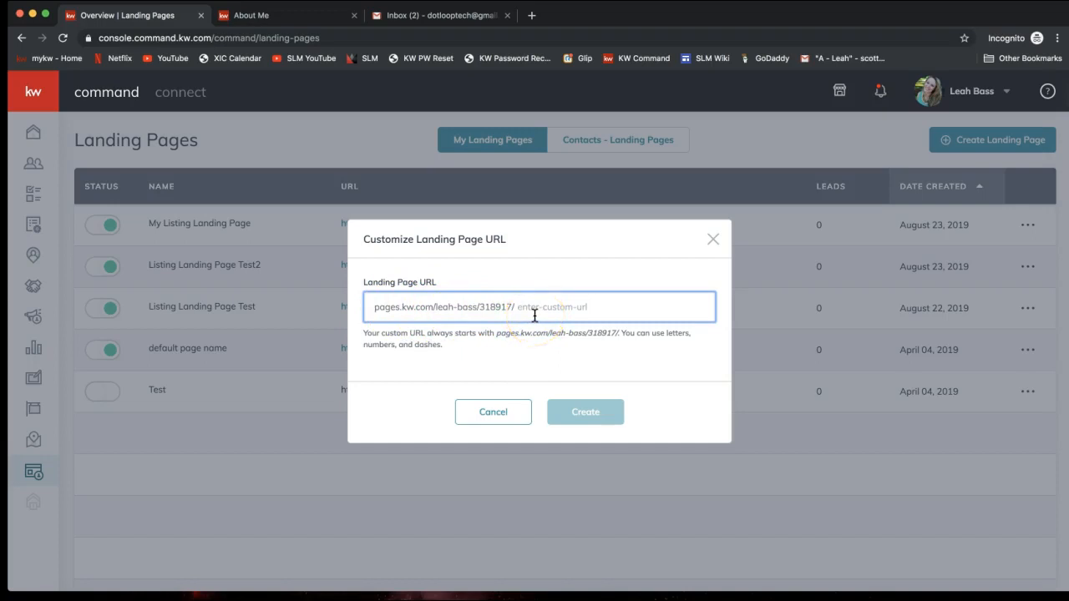
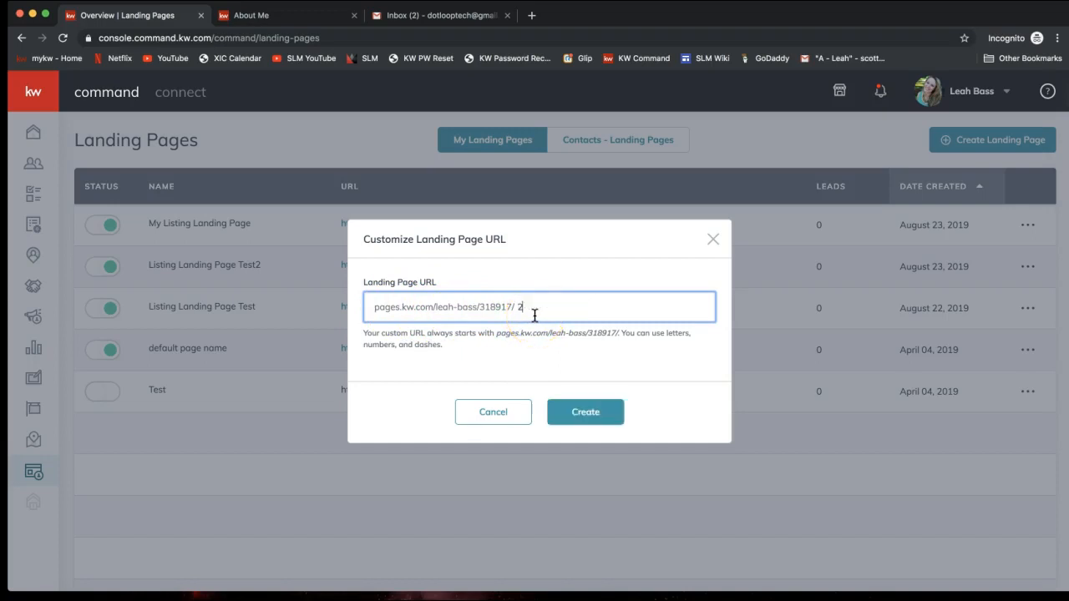
click(576, 425)
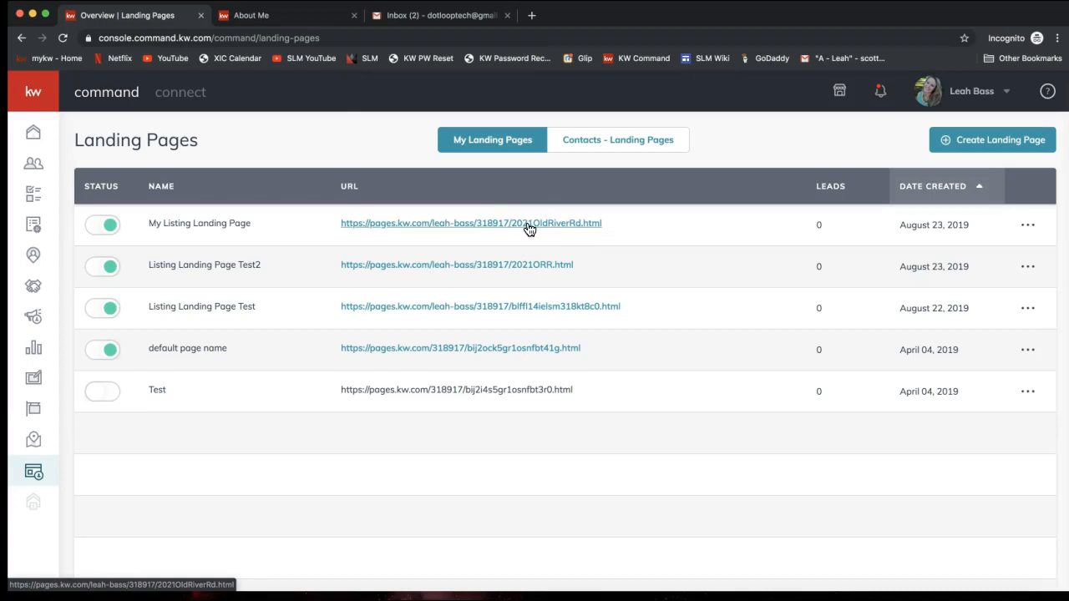
right_click(556, 223)
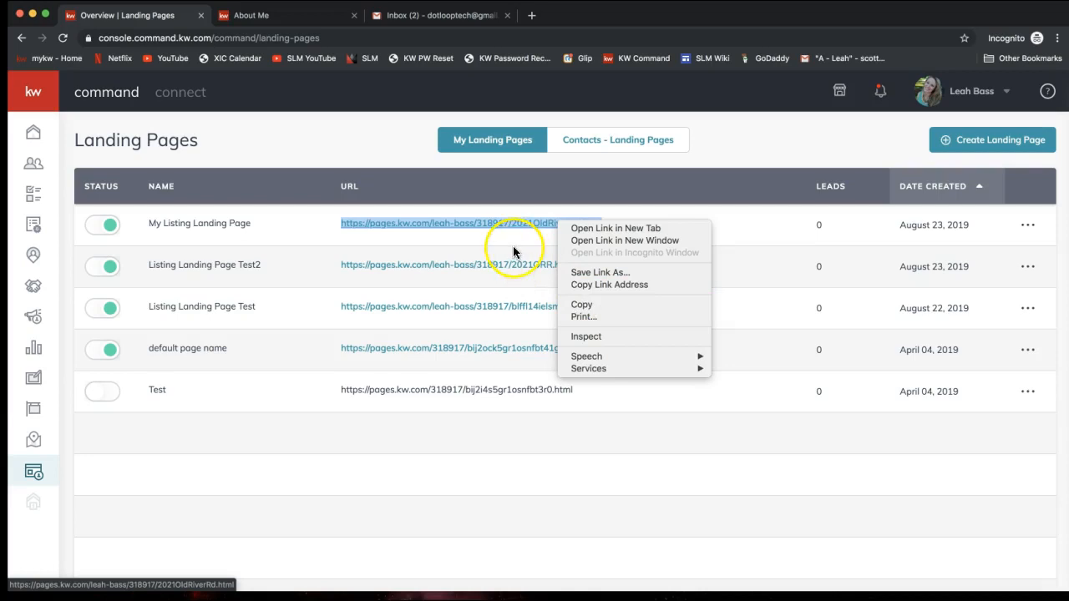
click(437, 234)
click(381, 239)
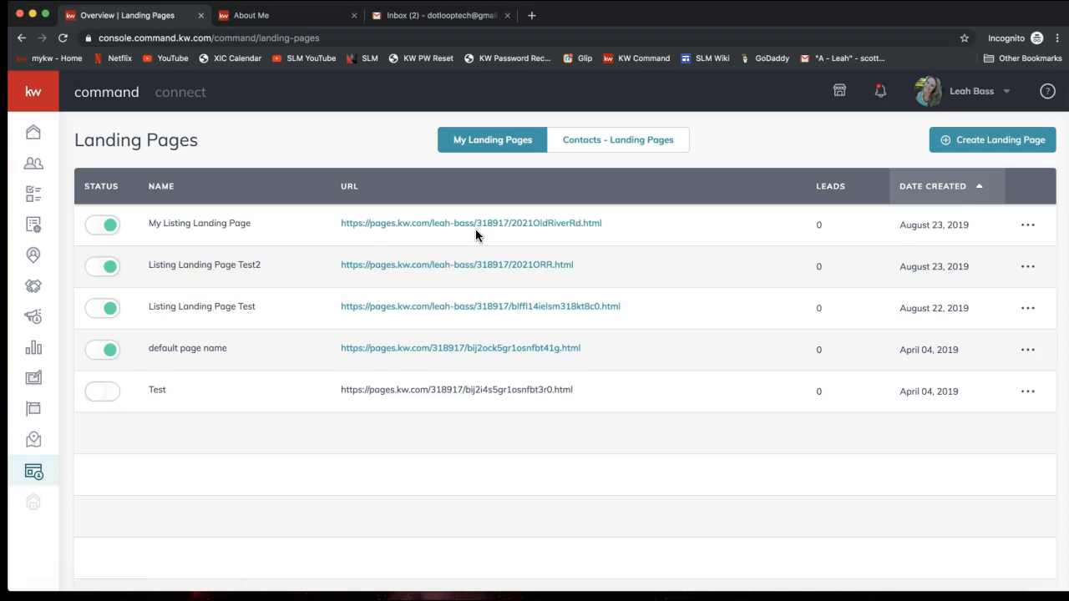
click(538, 231)
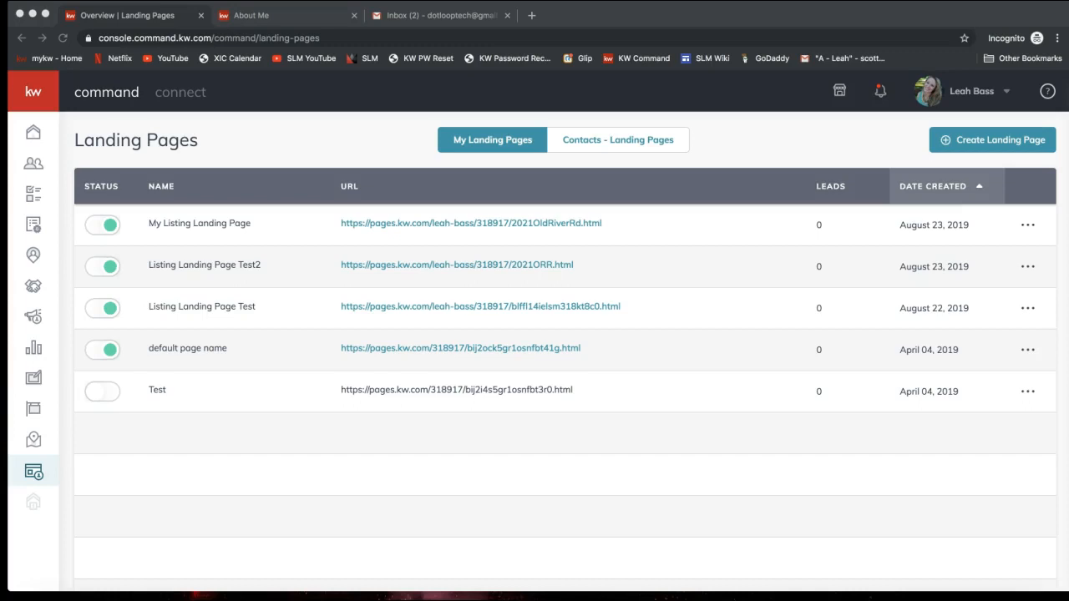
Step: Send the GoDaddy offer link to everyone in join.me chat, then close chat and minimize controls
click(723, 591)
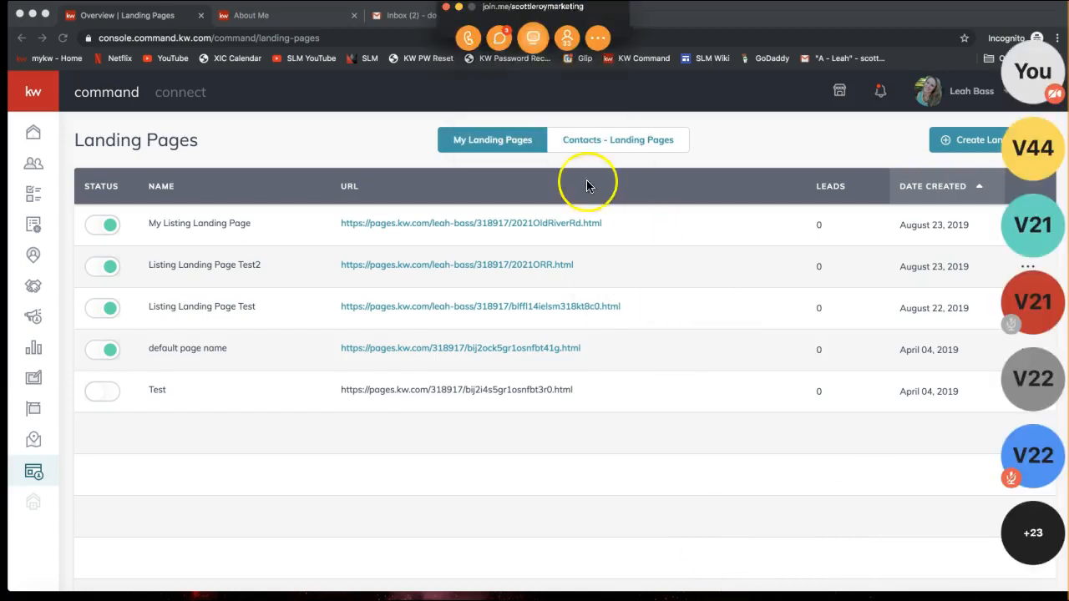
click(503, 38)
click(544, 364)
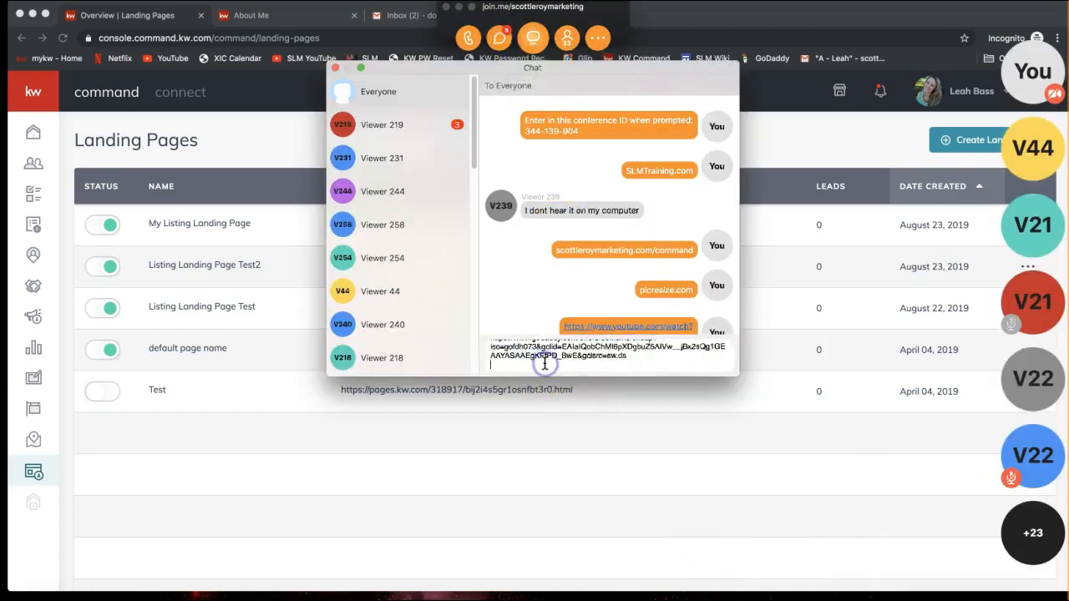
key(Return)
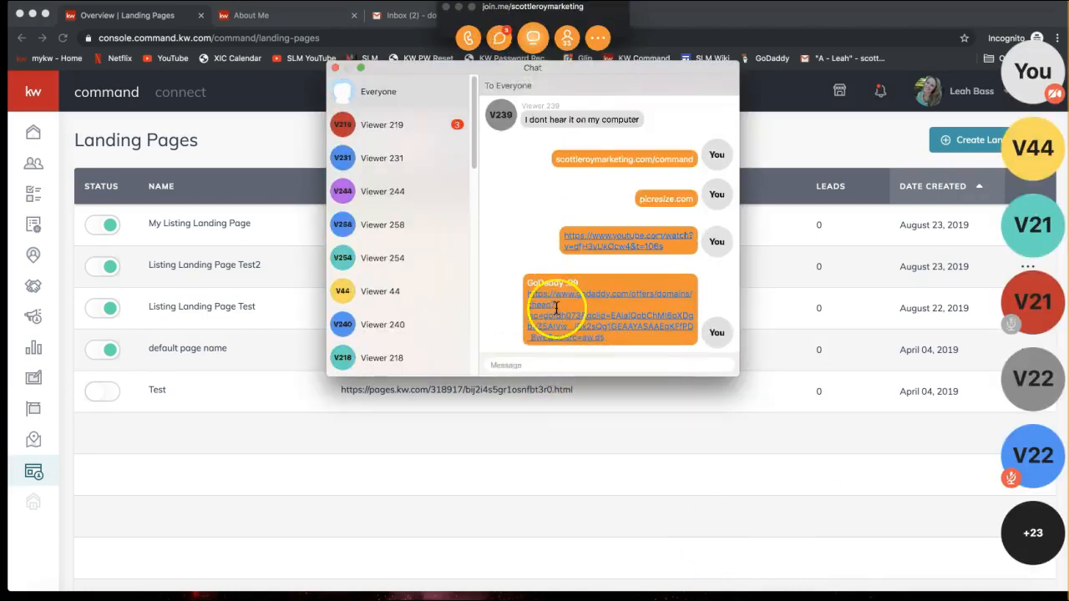
click(334, 69)
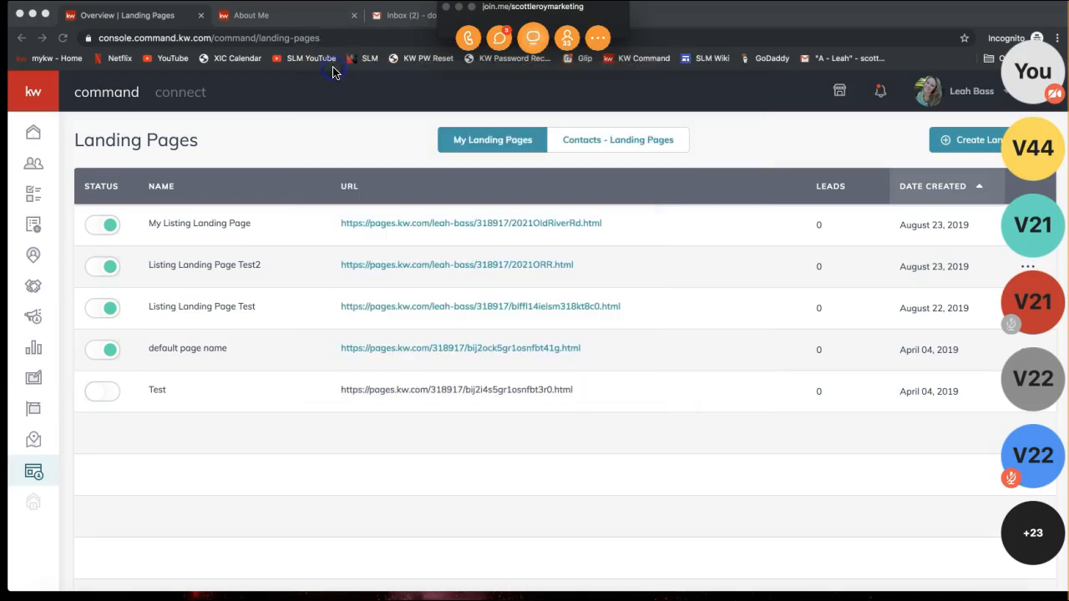
click(458, 9)
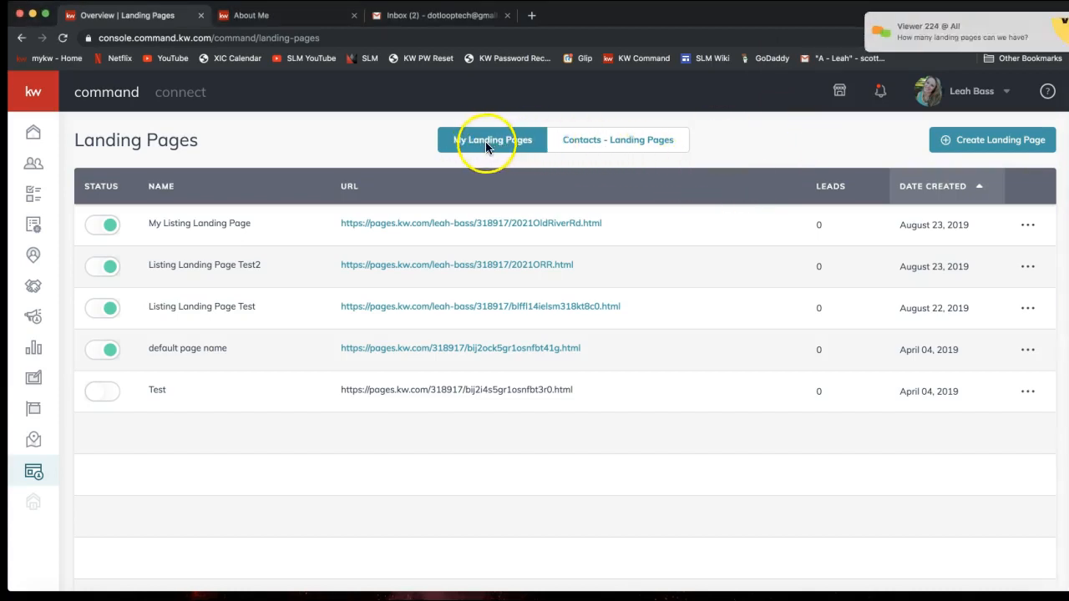
Step: Switch to the 'Contacts - Landing Pages' tab listing contacts' neighborhood.kw.com pages
mouse_move(955, 48)
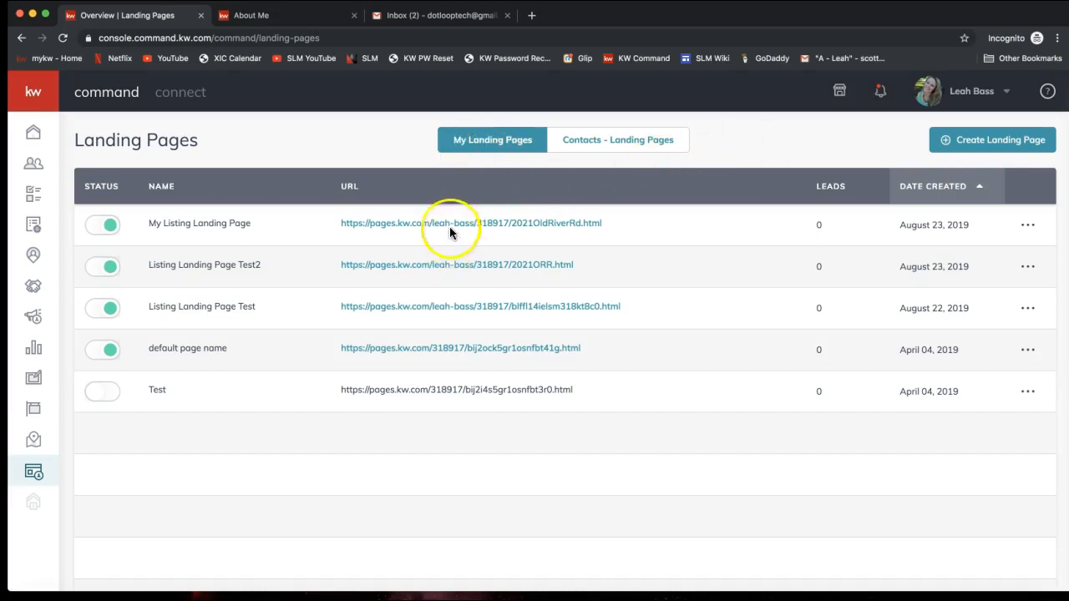
click(607, 143)
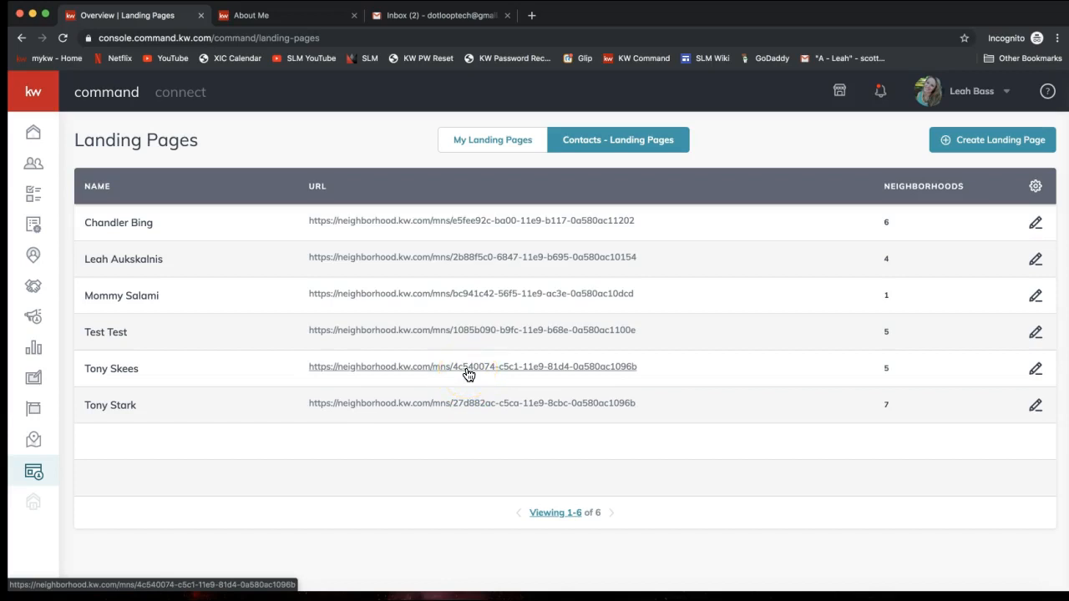
click(944, 371)
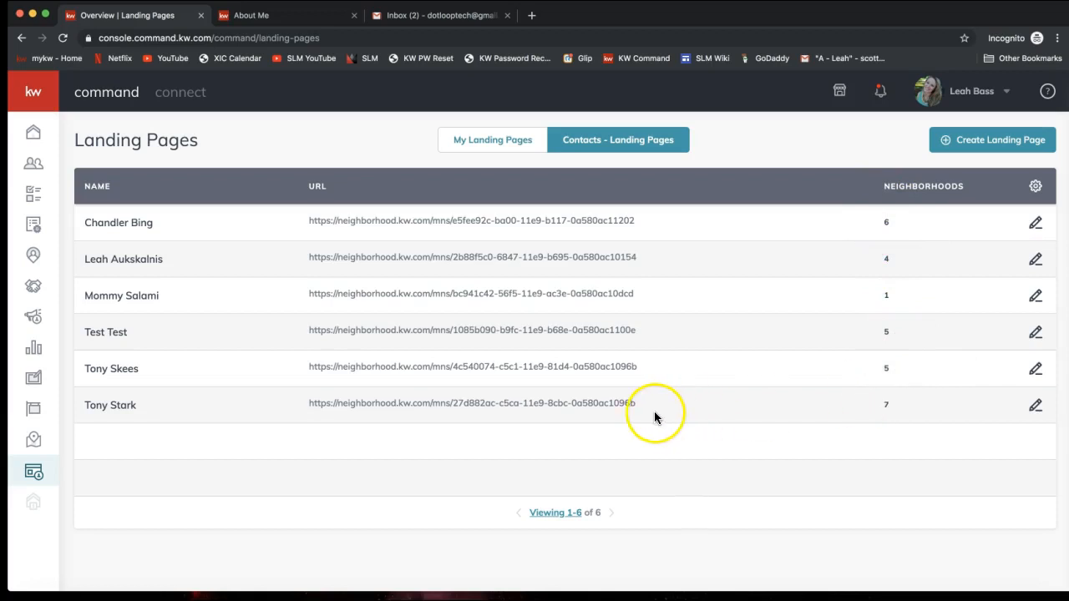
click(1034, 223)
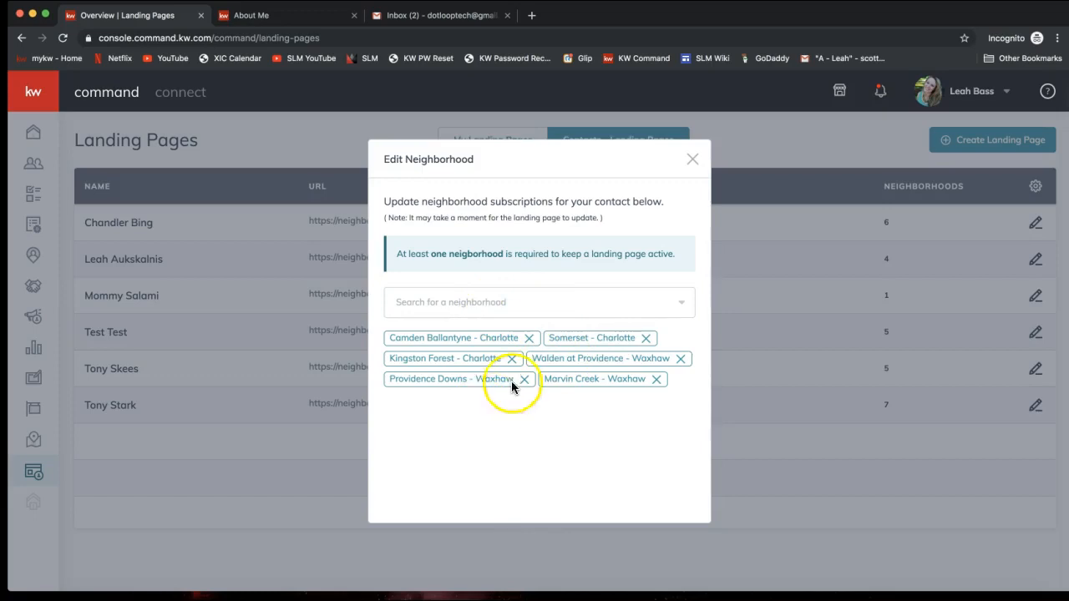
click(692, 159)
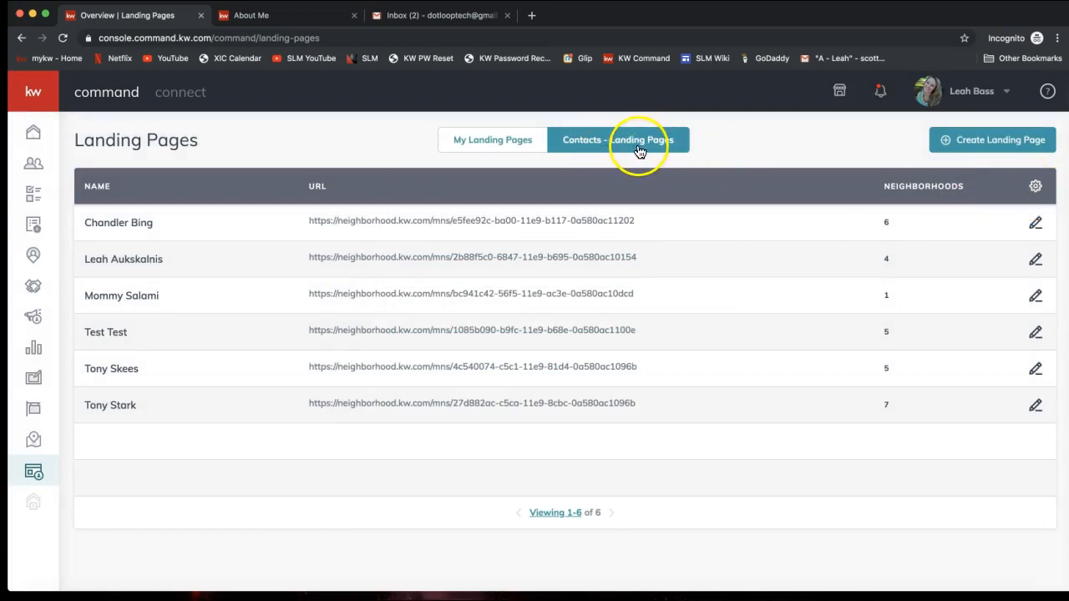
Step: Open Landing Pages Settings and preview the Red template
click(1036, 191)
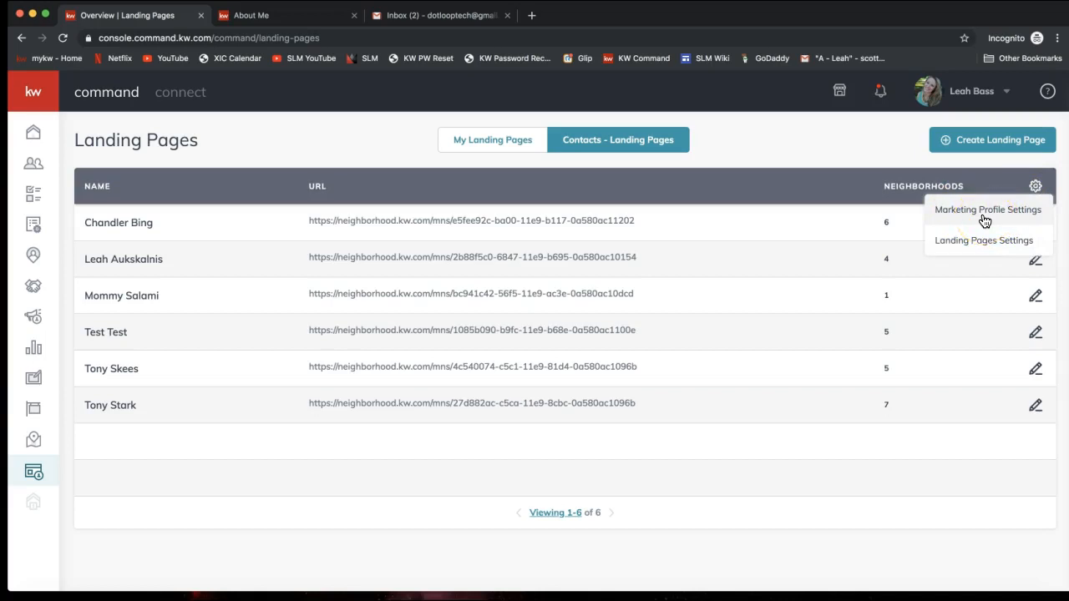
click(983, 243)
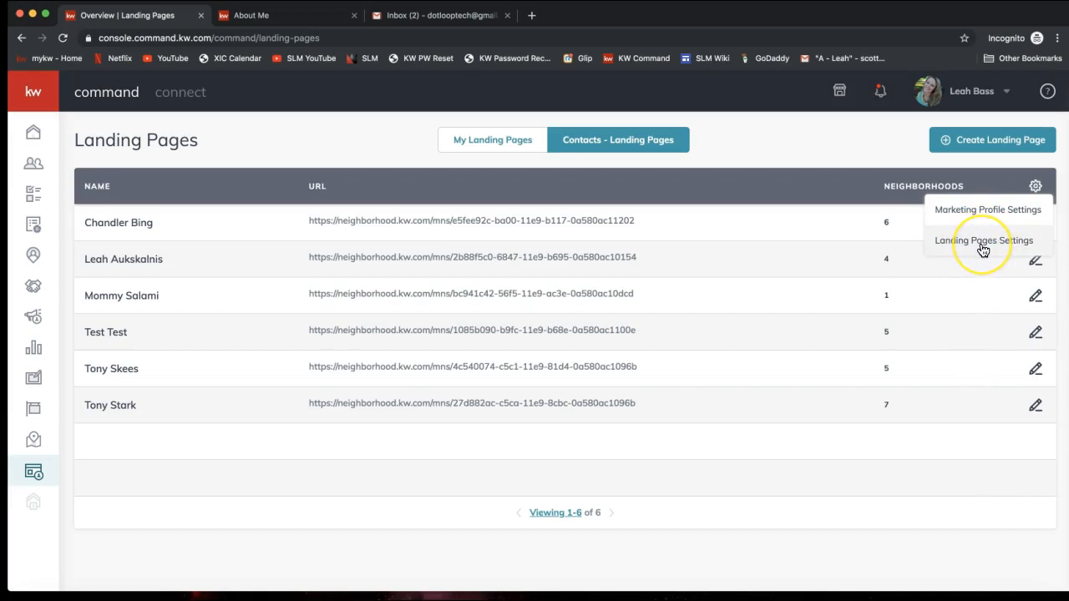
click(969, 247)
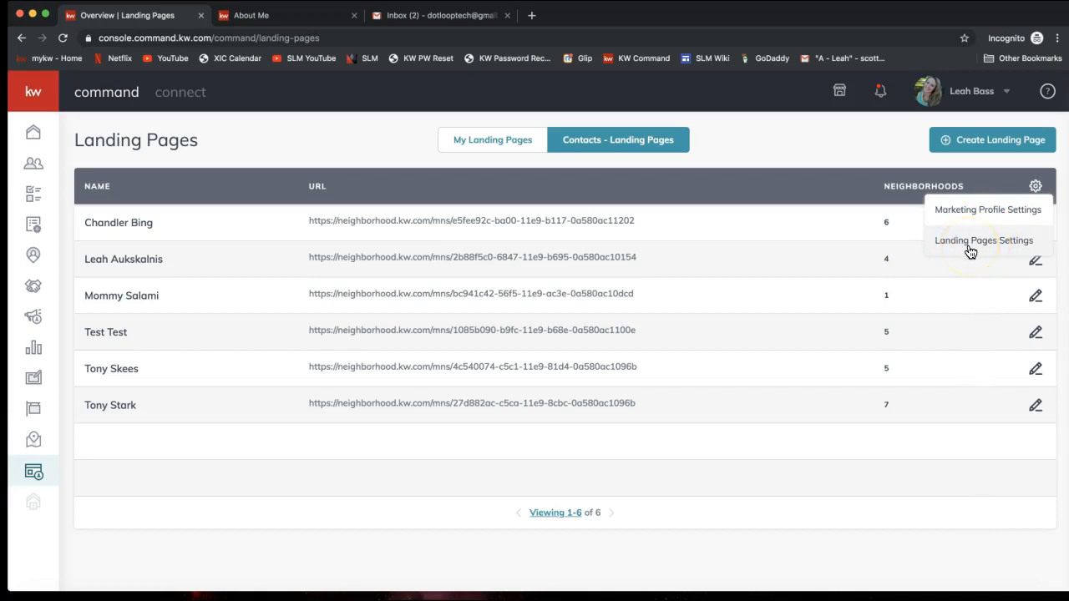
click(967, 250)
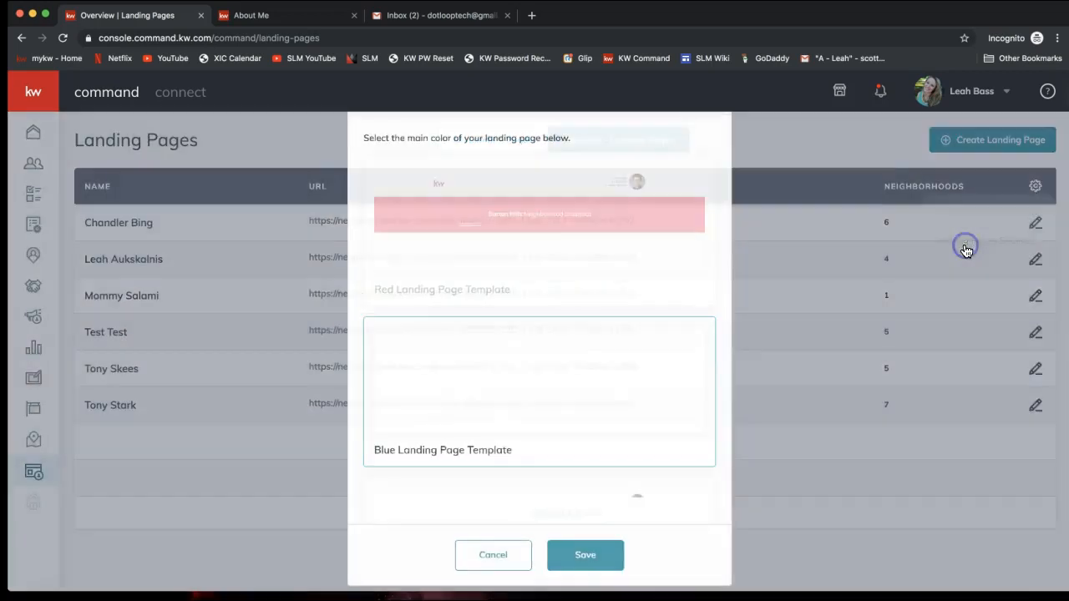
click(511, 258)
scroll(511, 258, down, 3)
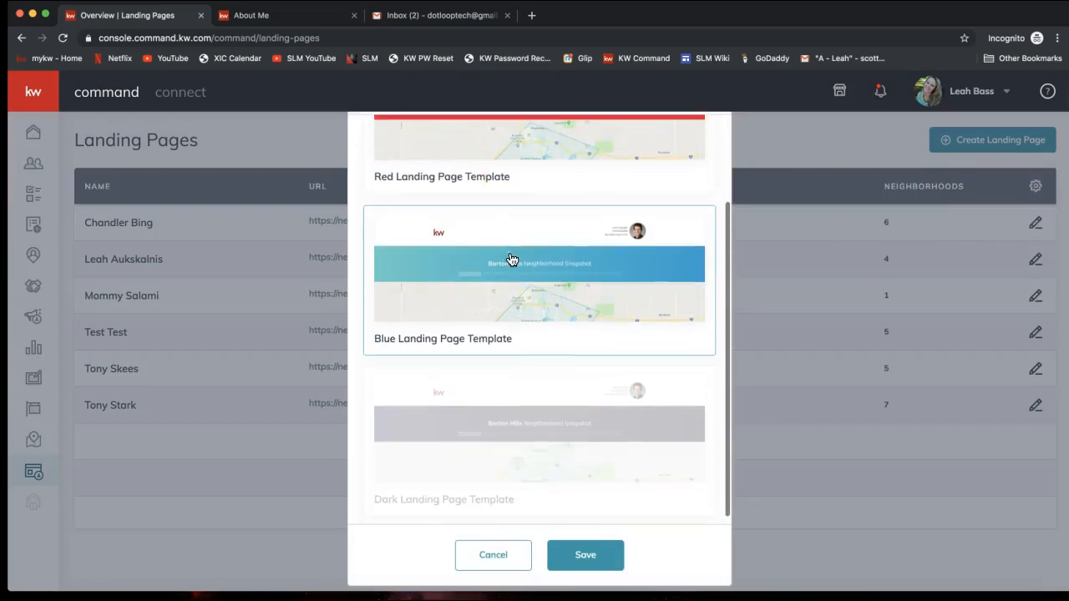
scroll(512, 259, up, 1)
scroll(509, 258, up, 2)
click(498, 217)
Step: Compare the Blue, Red and Dark templates and save the blue template colour
click(472, 389)
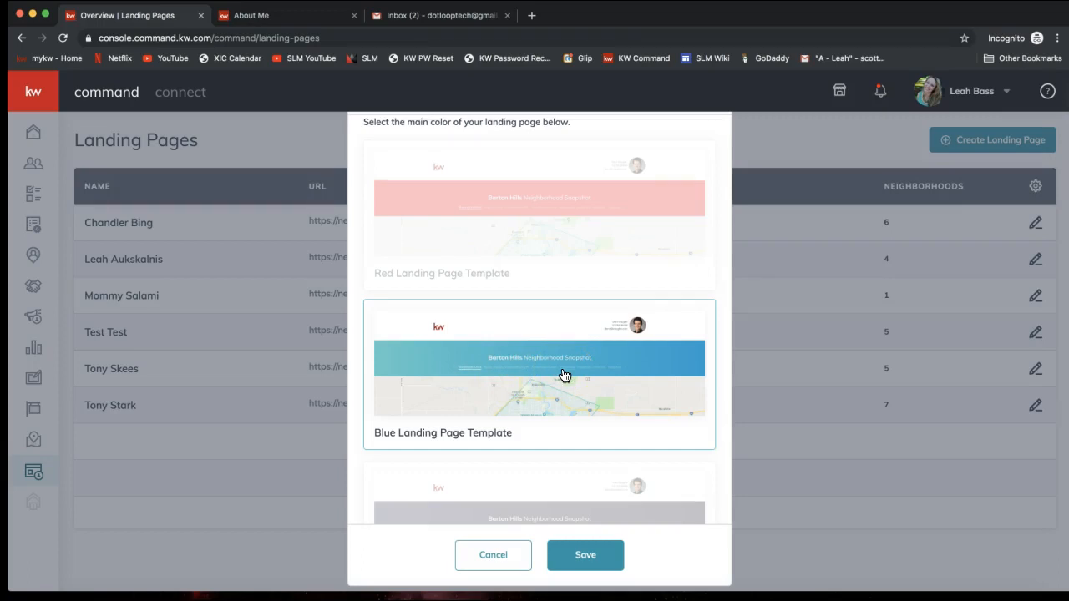
click(544, 286)
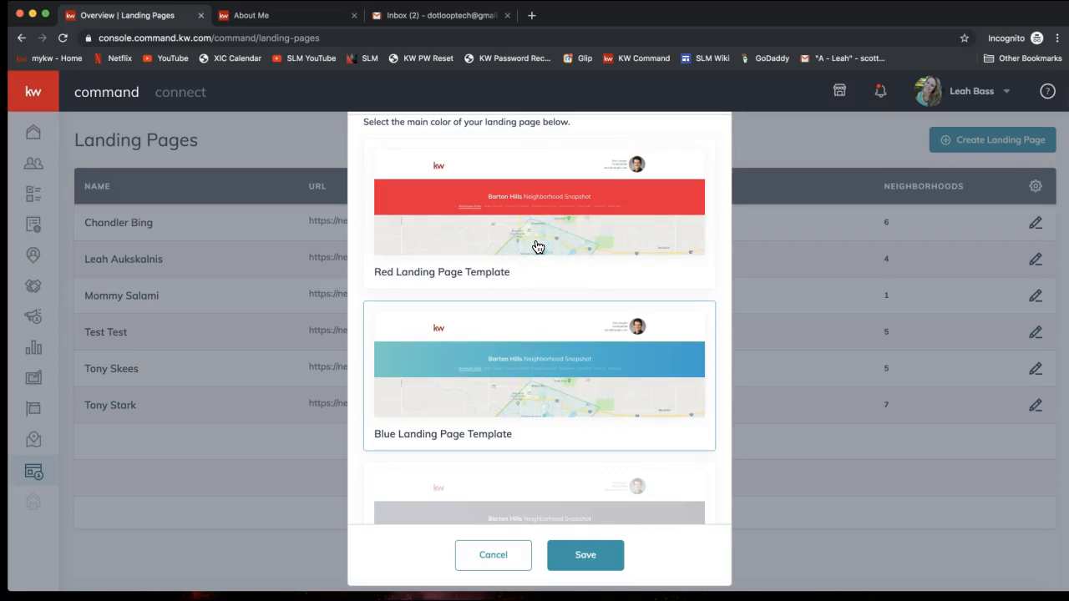
scroll(537, 247, down, 3)
click(533, 455)
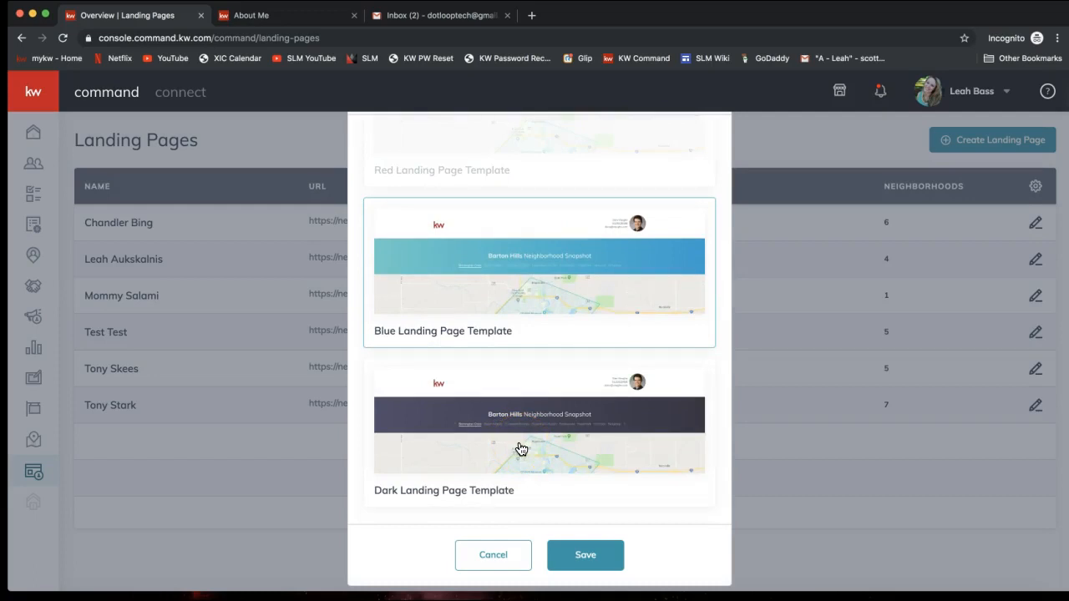
click(516, 449)
scroll(514, 449, up, 1)
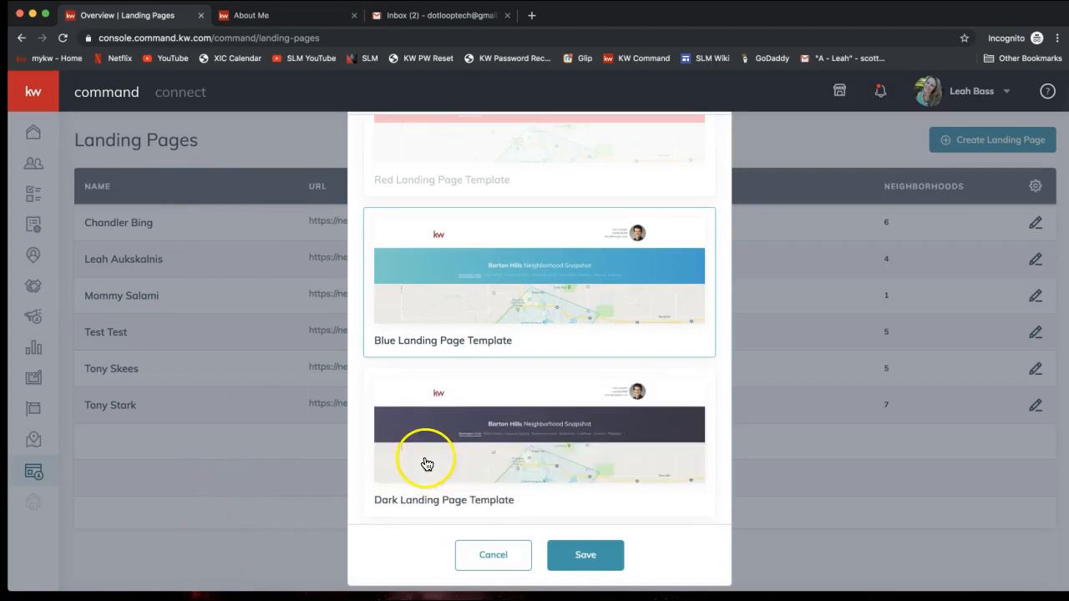
scroll(425, 463, down, 1)
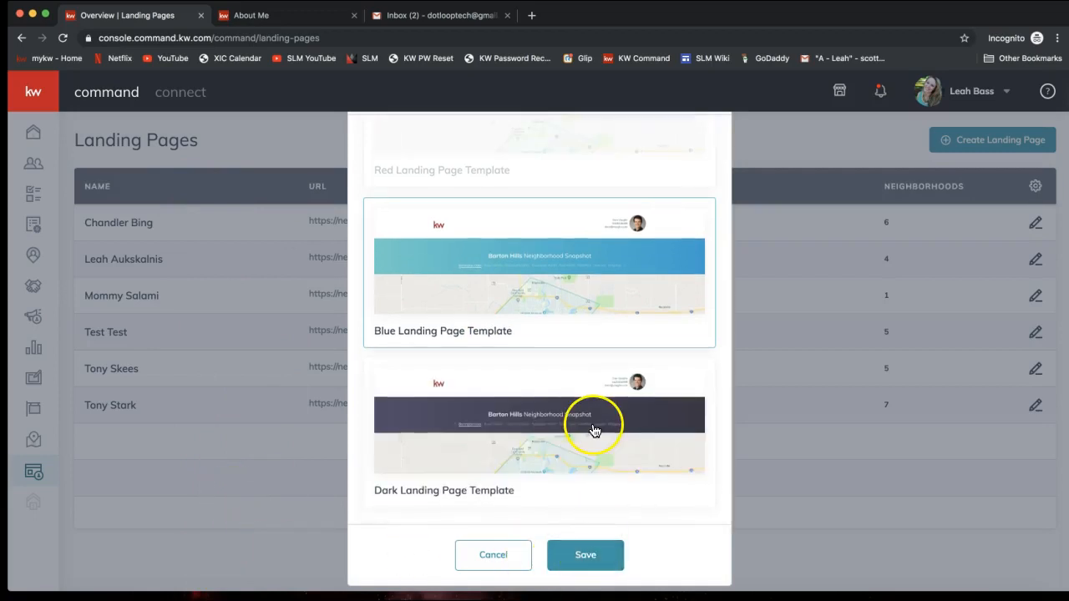
click(582, 557)
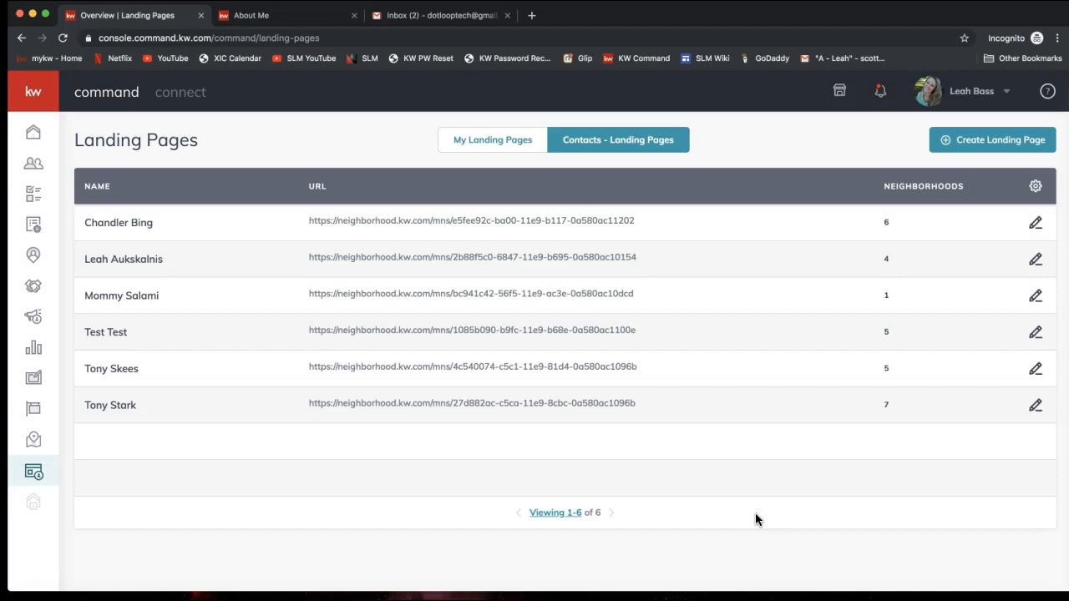
Step: Open the Listings section to show the KWLS Labs sneak-peek page
click(33, 441)
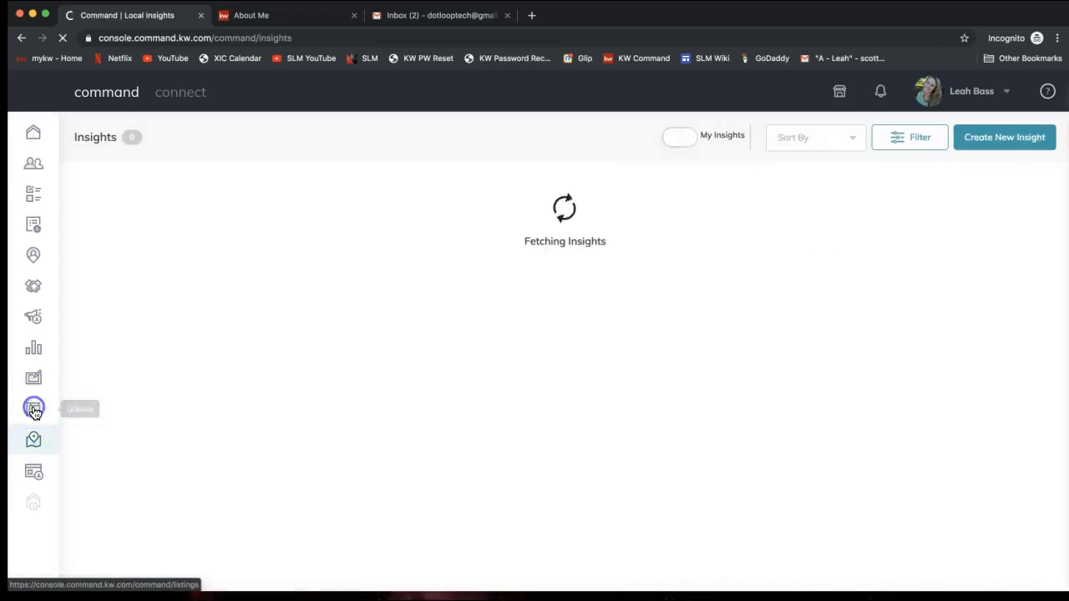
click(33, 409)
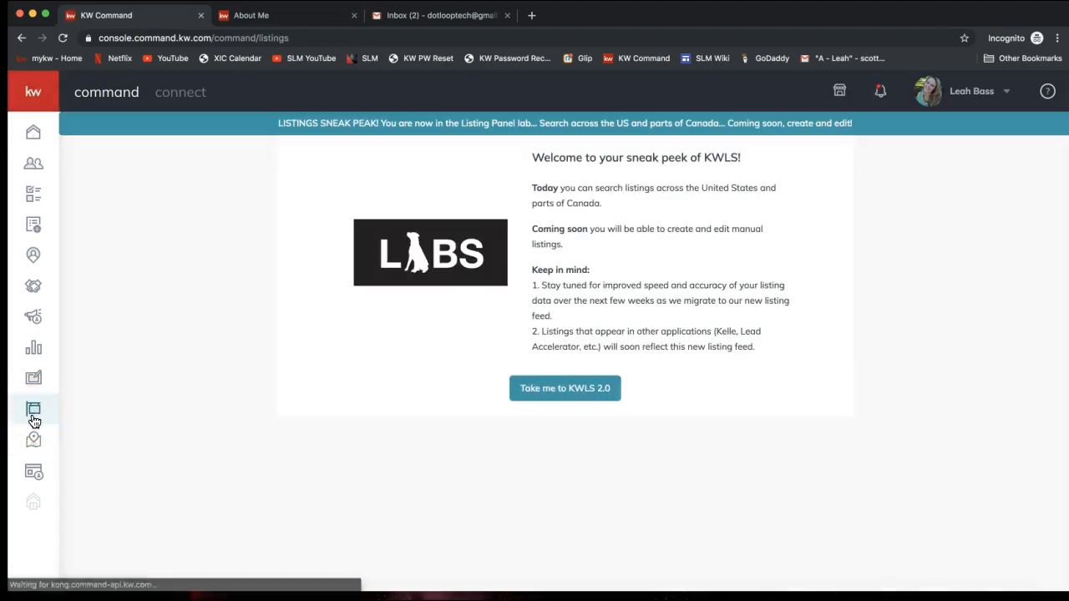
click(37, 415)
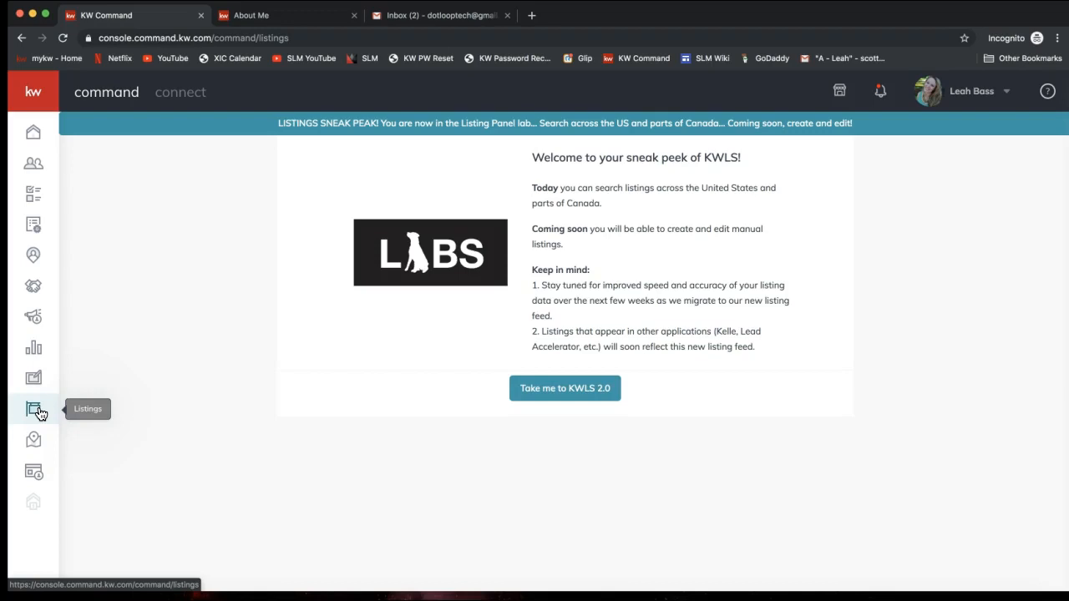
Step: Highlight the KWLS welcome heading, 'United States', the Coming soon note and first Keep in mind item
drag(534, 158, 747, 167)
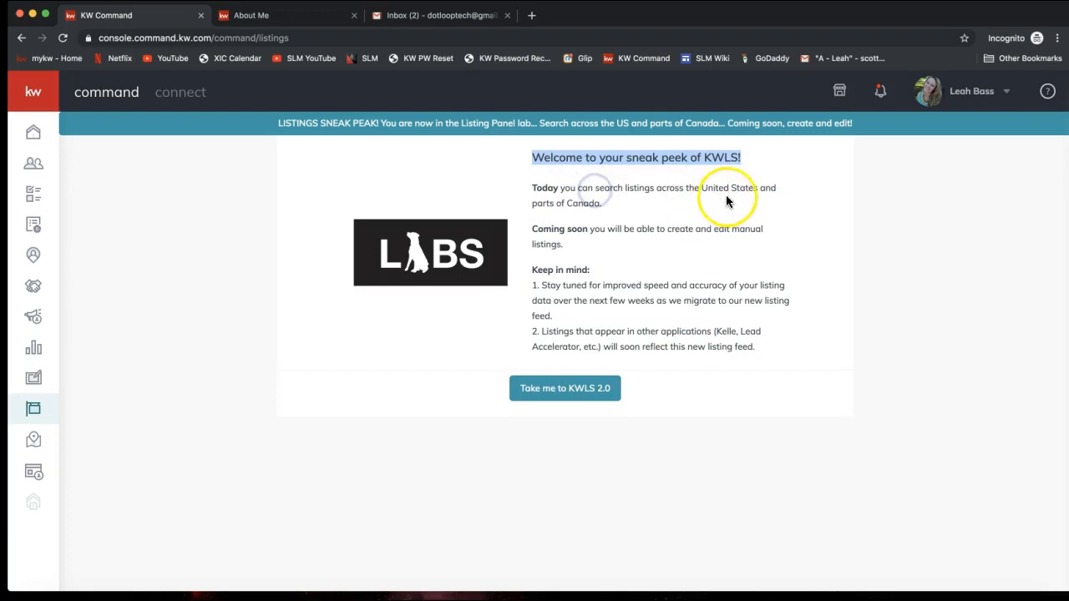
drag(701, 189, 756, 189)
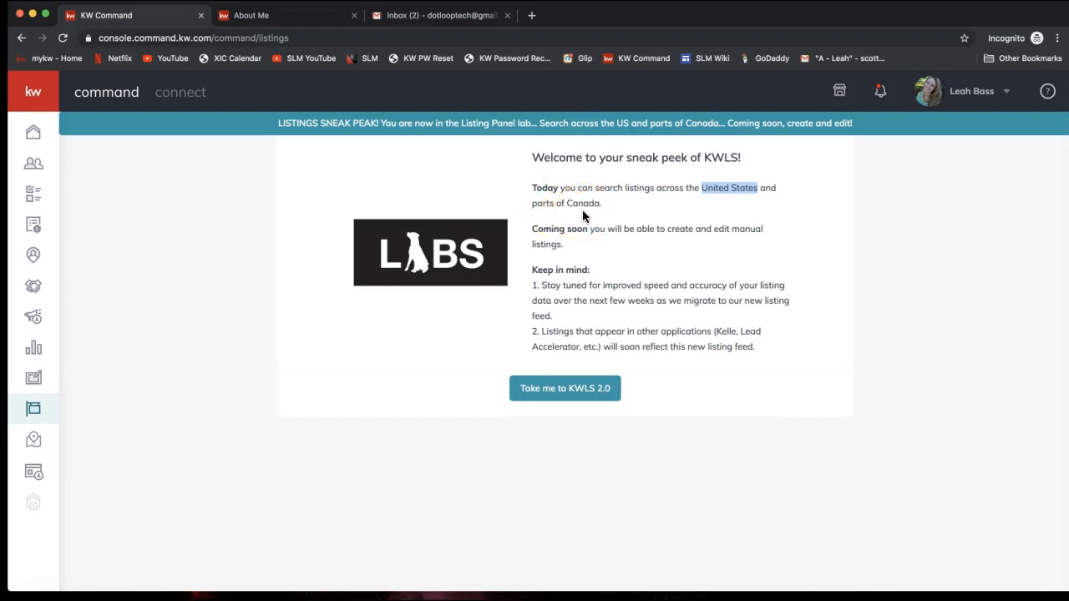
drag(538, 231, 603, 247)
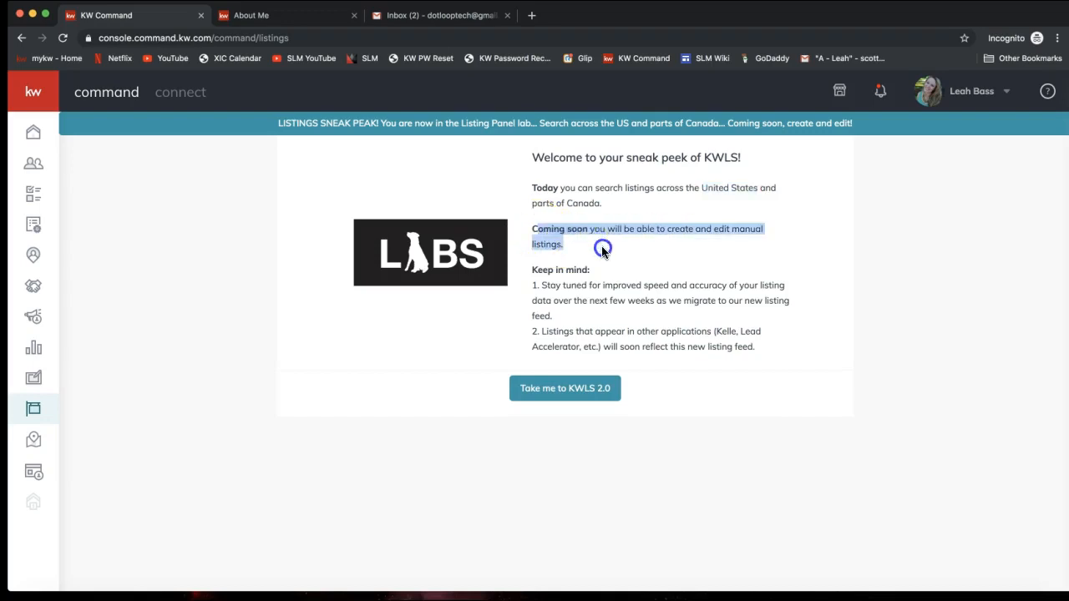
click(675, 252)
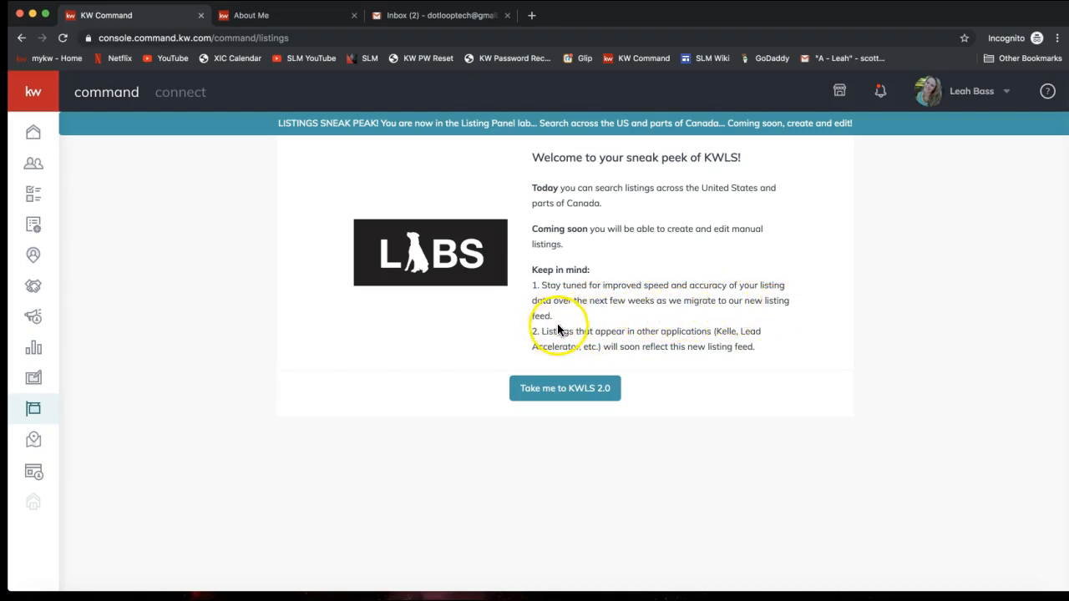
drag(556, 324, 530, 292)
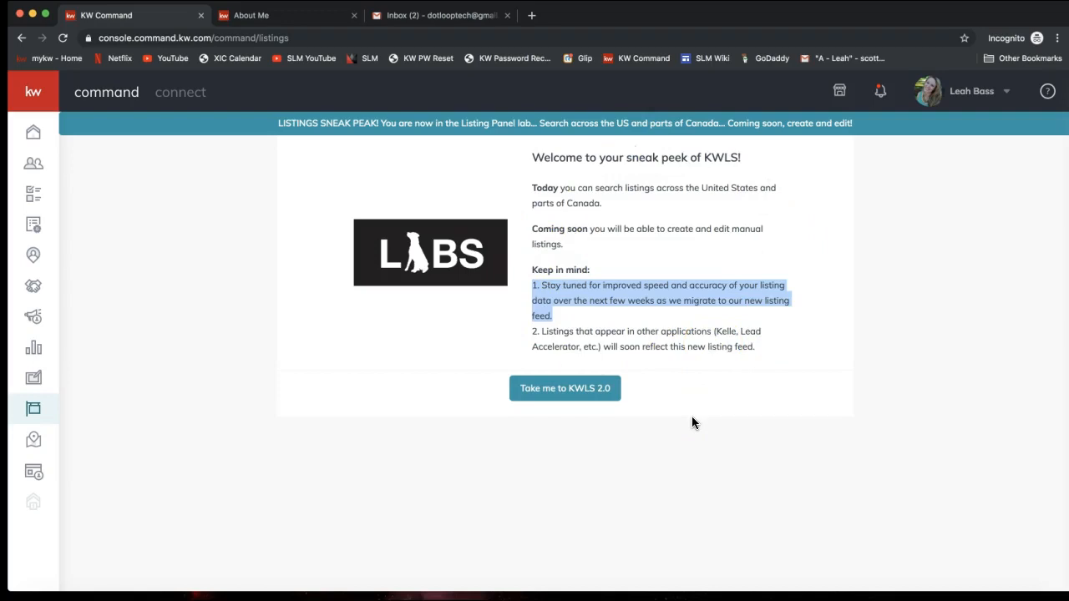
Step: Enter KWLS 2.0 from the welcome panel to reach the My KWLS Listings Summary
click(564, 388)
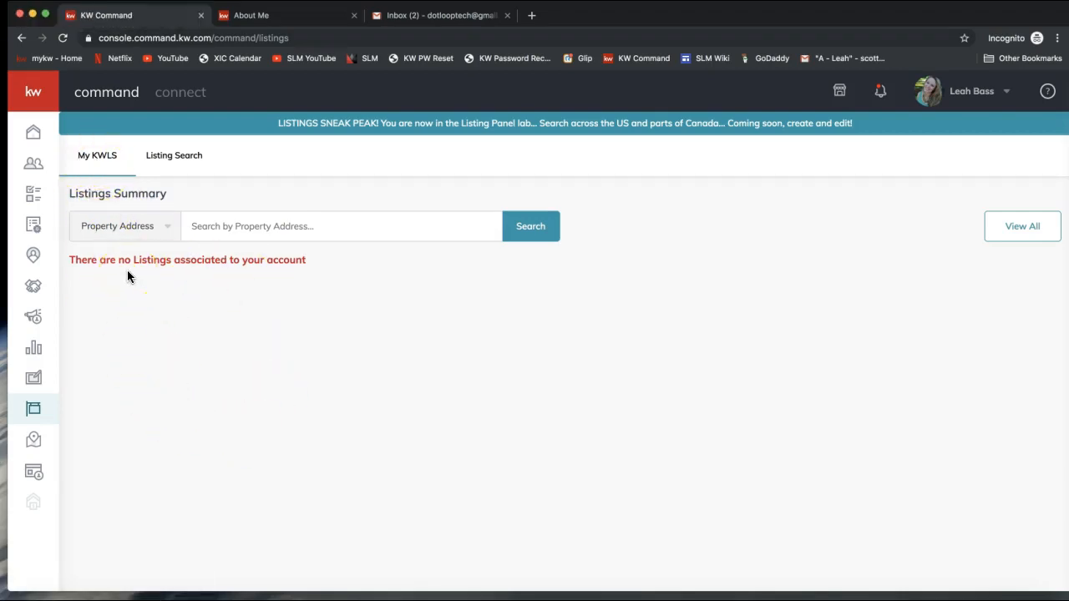
Step: Open Listing Search and zoom its map out several levels
click(172, 157)
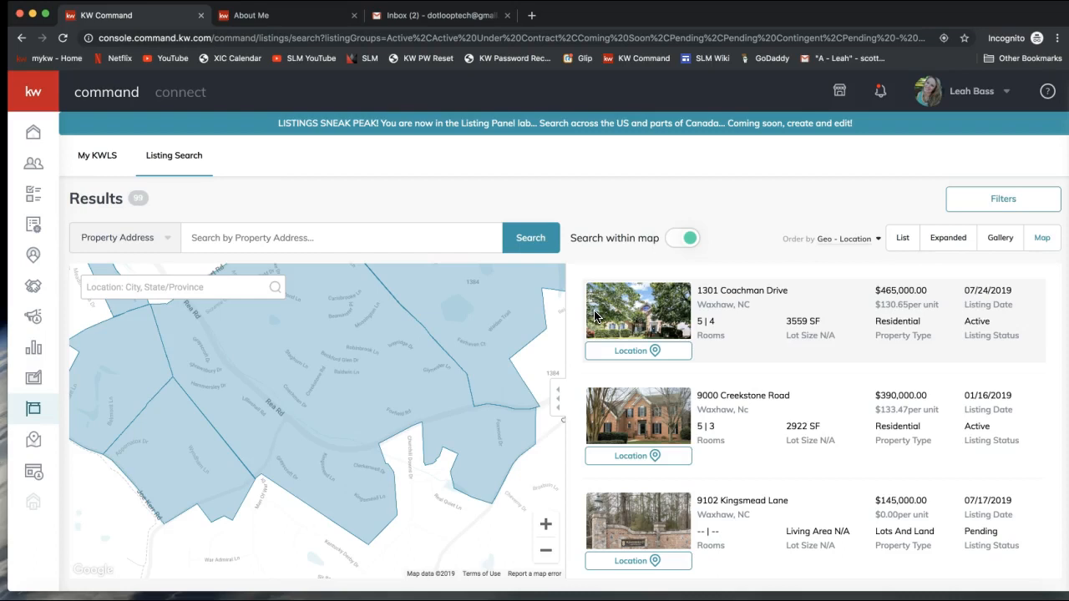
click(240, 224)
click(237, 238)
click(476, 425)
click(544, 551)
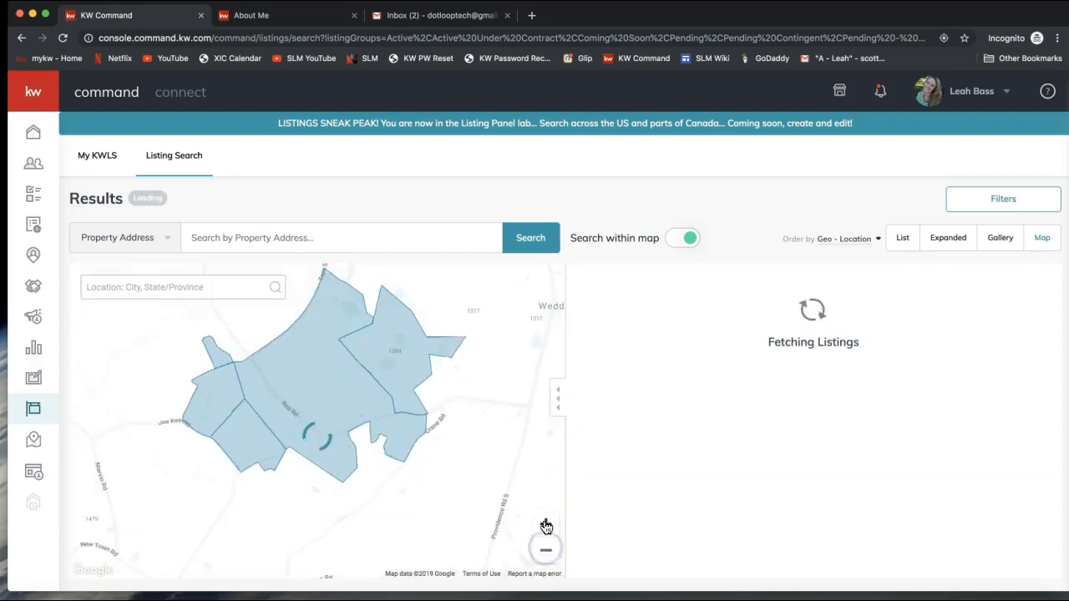
click(544, 550)
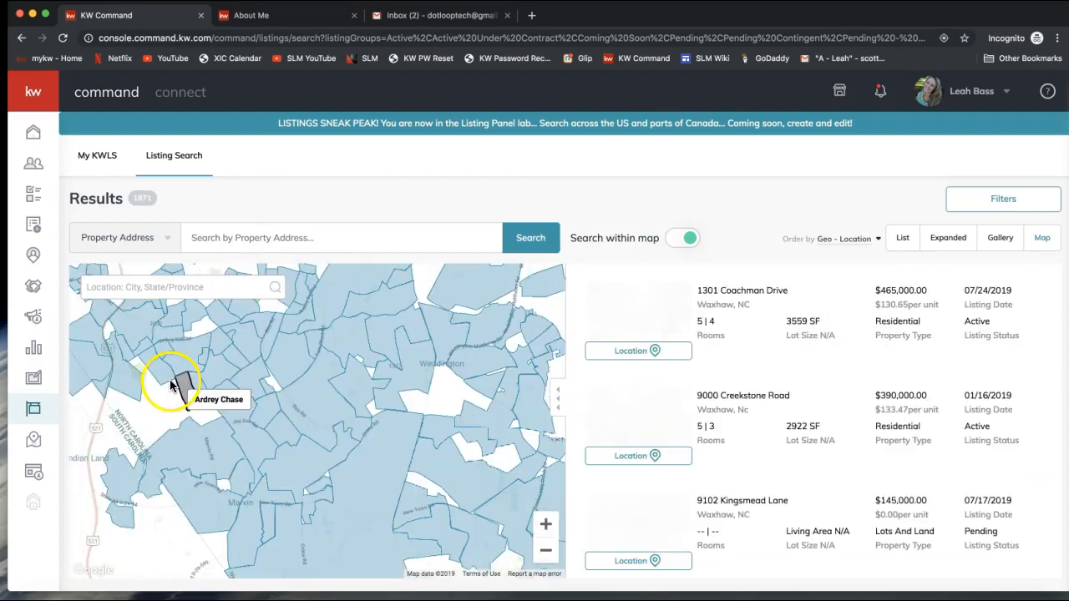
click(163, 287)
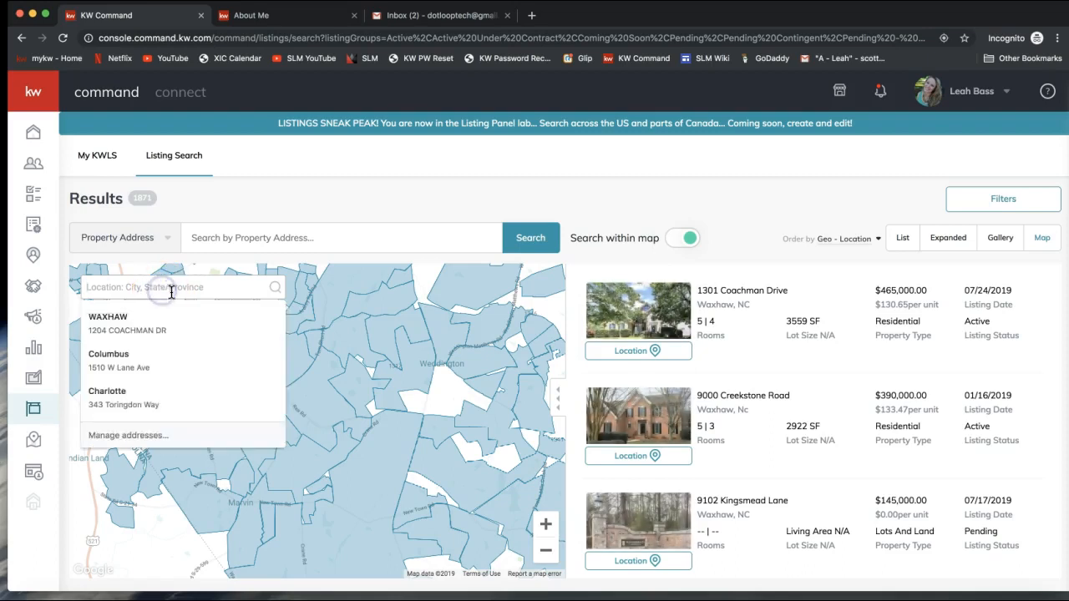
click(147, 238)
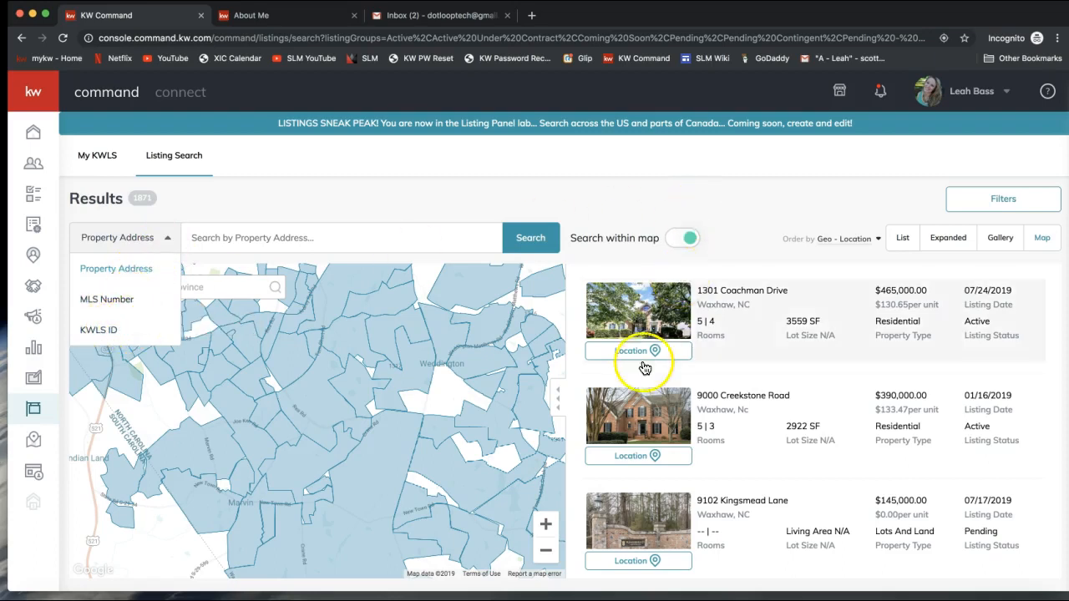
click(307, 405)
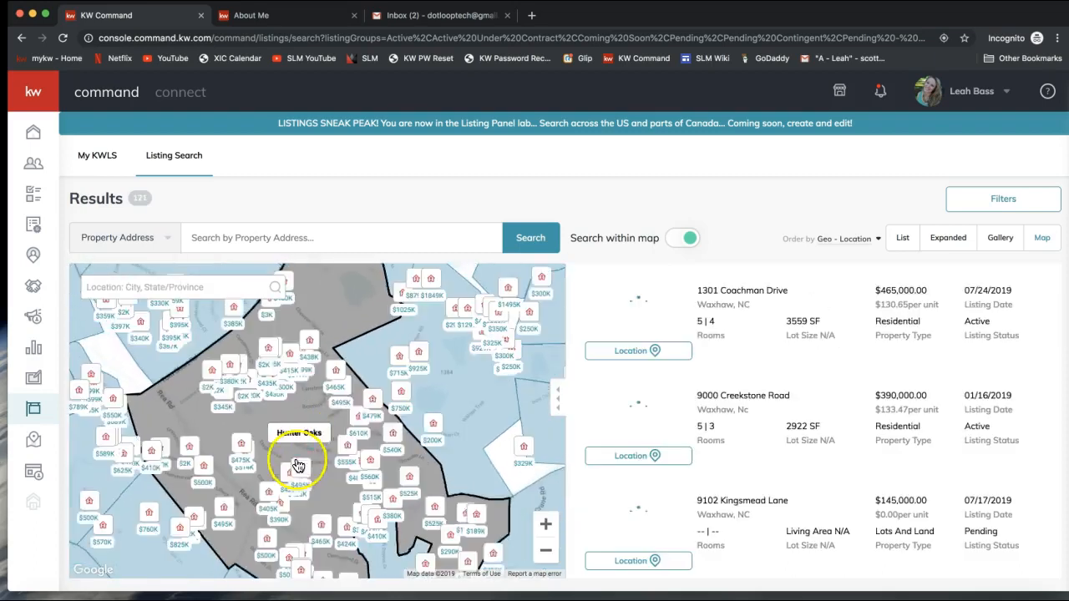
click(243, 451)
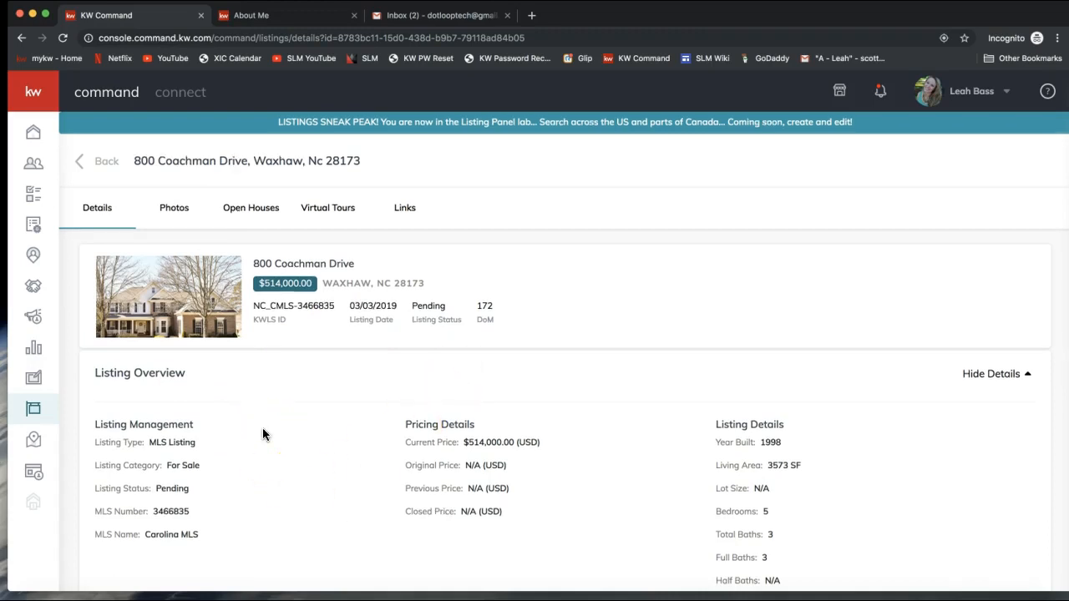
scroll(263, 431, down, 4)
scroll(262, 432, down, 3)
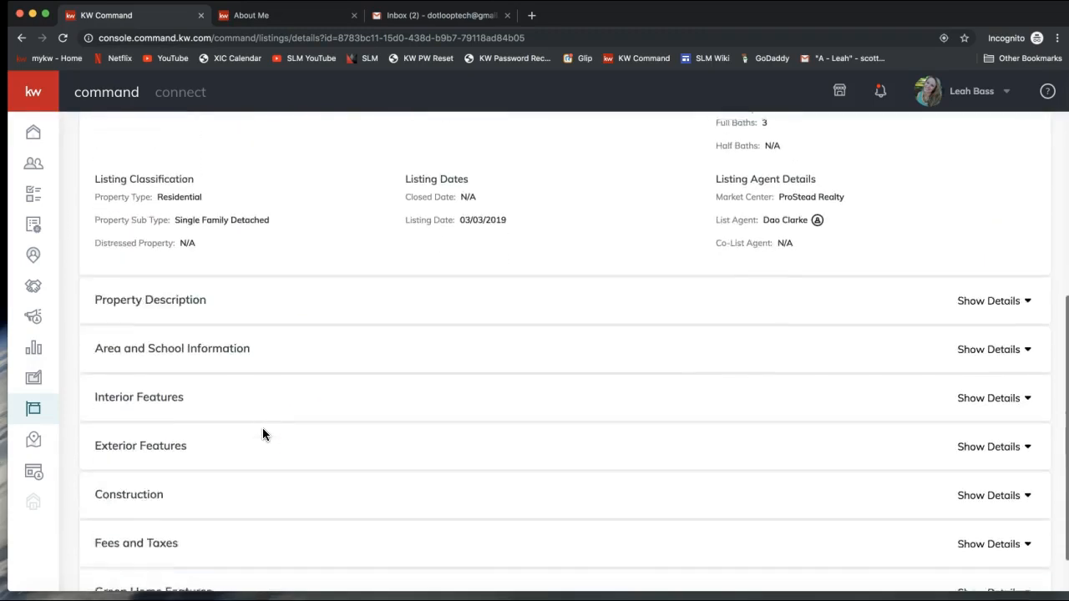
scroll(263, 431, up, 1)
scroll(262, 435, up, 6)
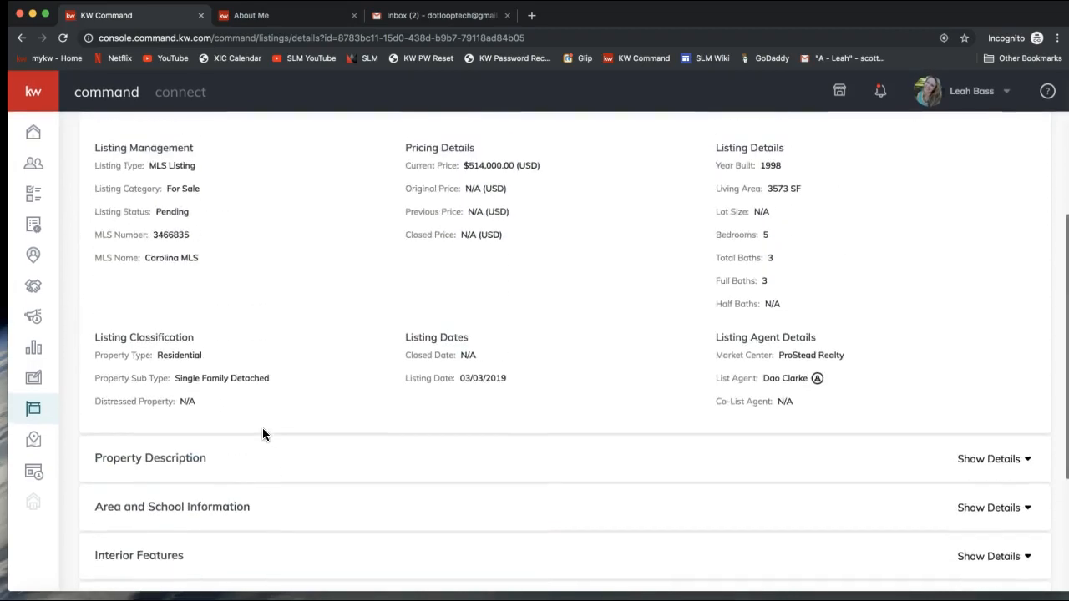
click(234, 347)
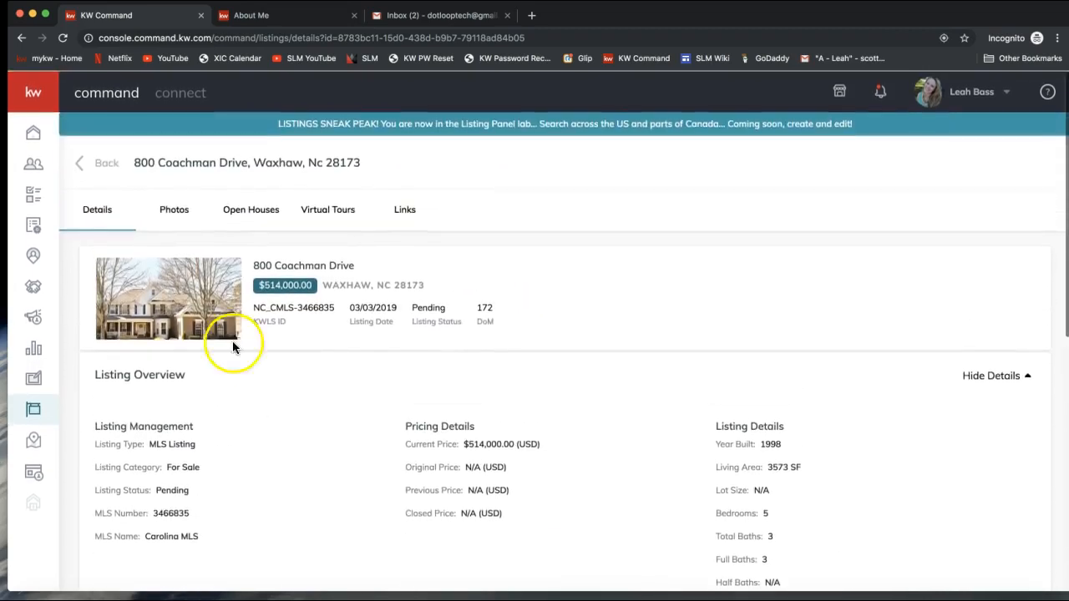
click(173, 213)
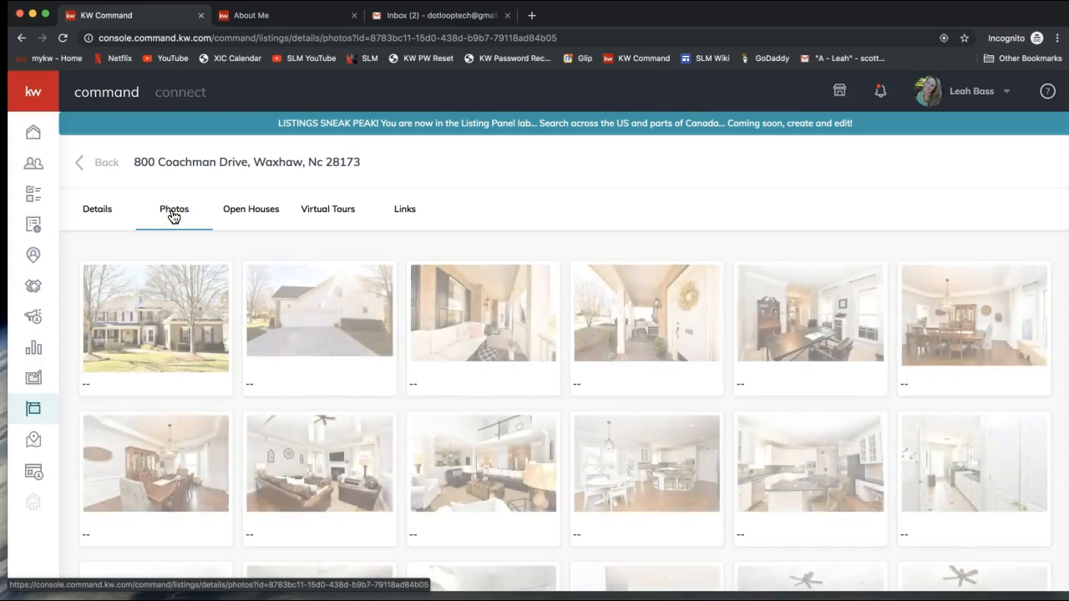
click(252, 215)
click(341, 219)
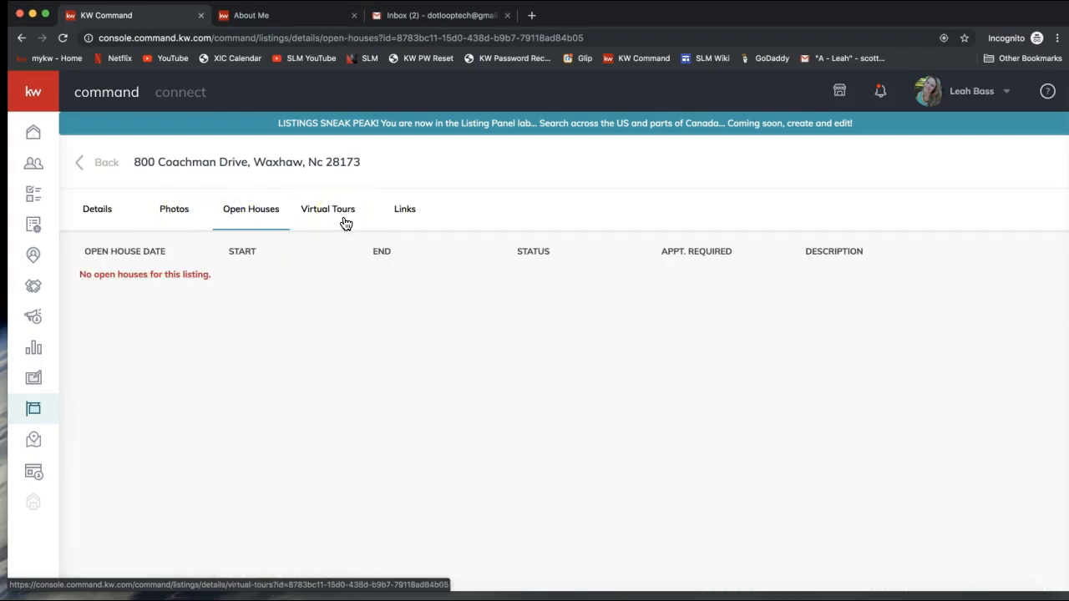
click(384, 221)
click(148, 225)
click(95, 211)
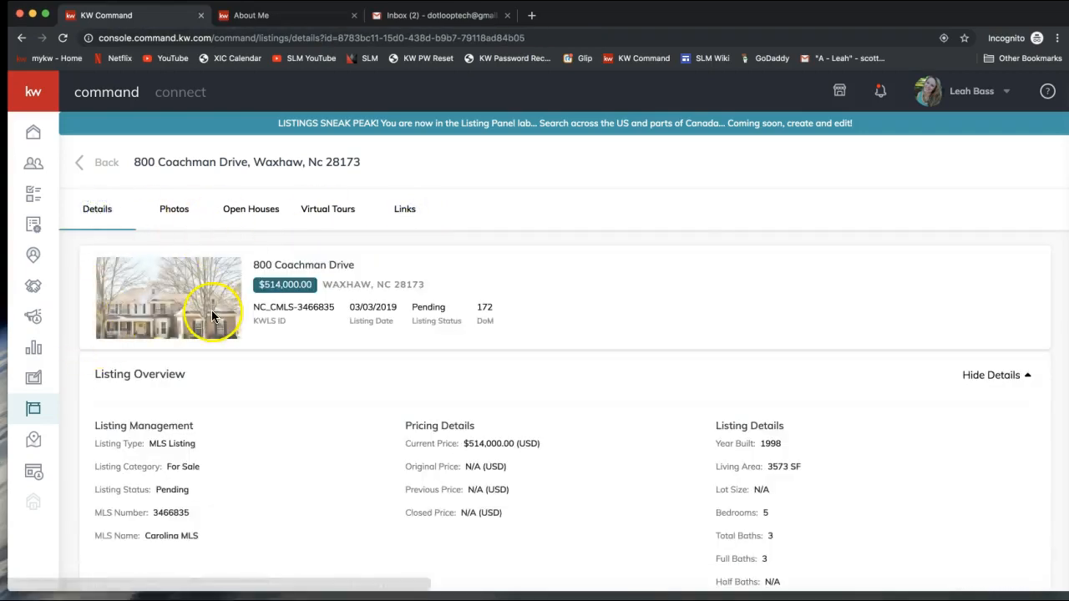
Step: Go back to the listing search results
click(101, 163)
click(101, 165)
click(100, 164)
click(99, 166)
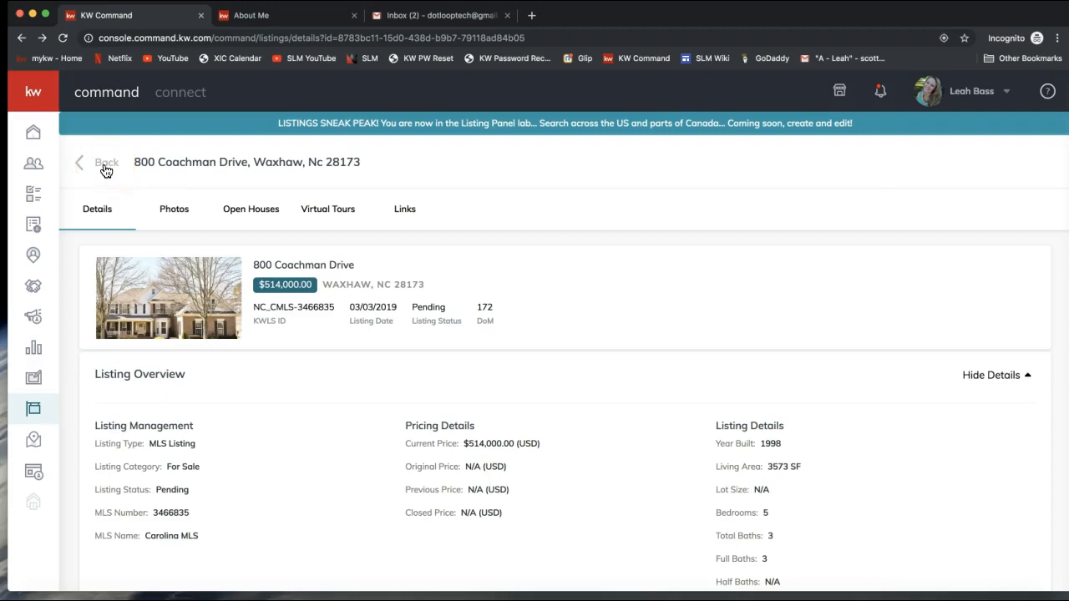
click(105, 169)
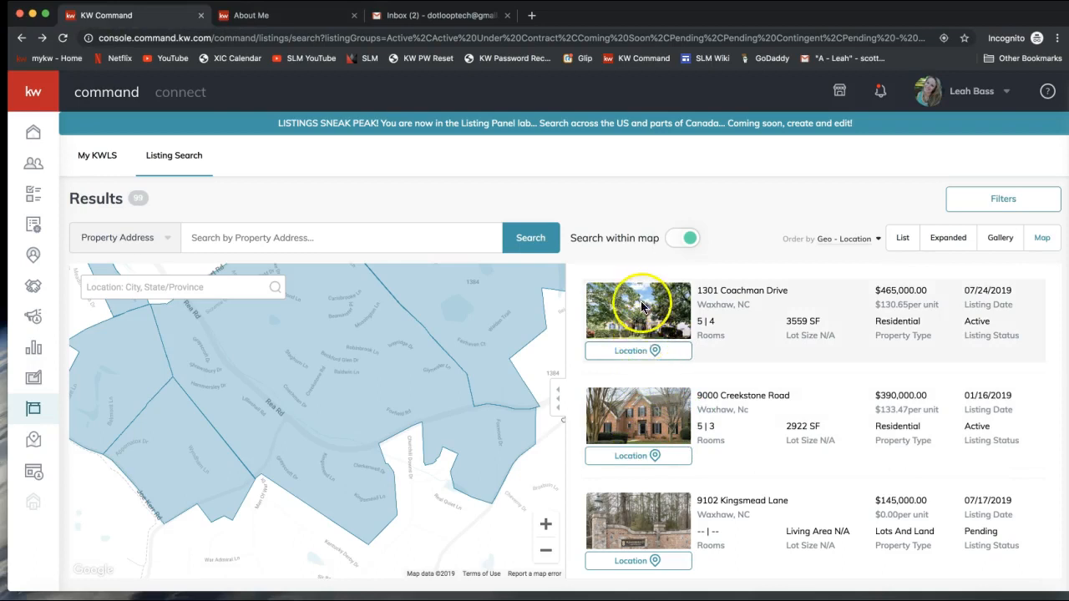
click(645, 351)
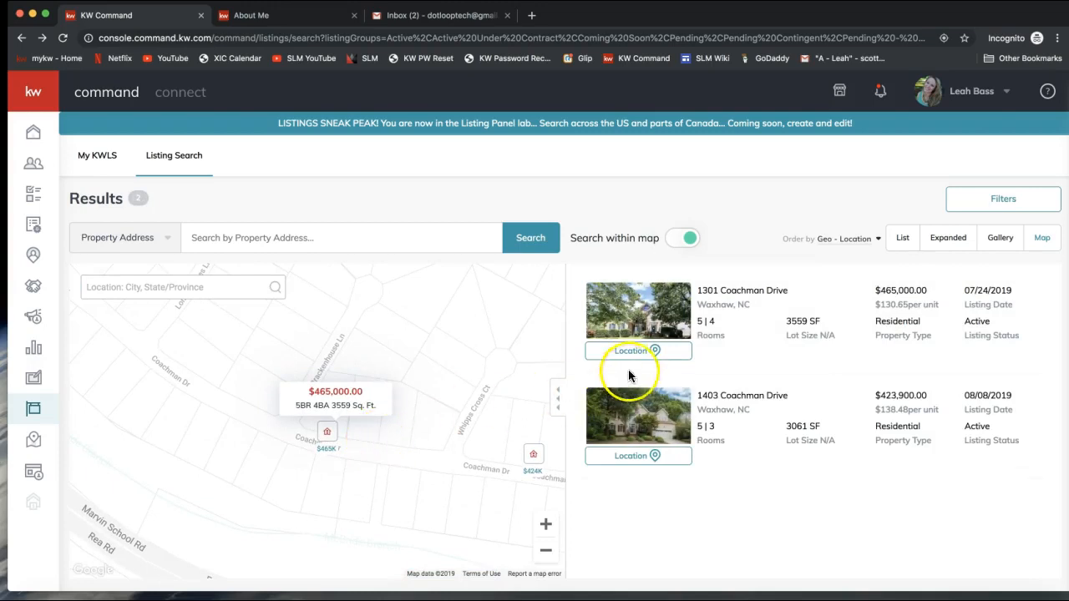
click(629, 311)
click(710, 483)
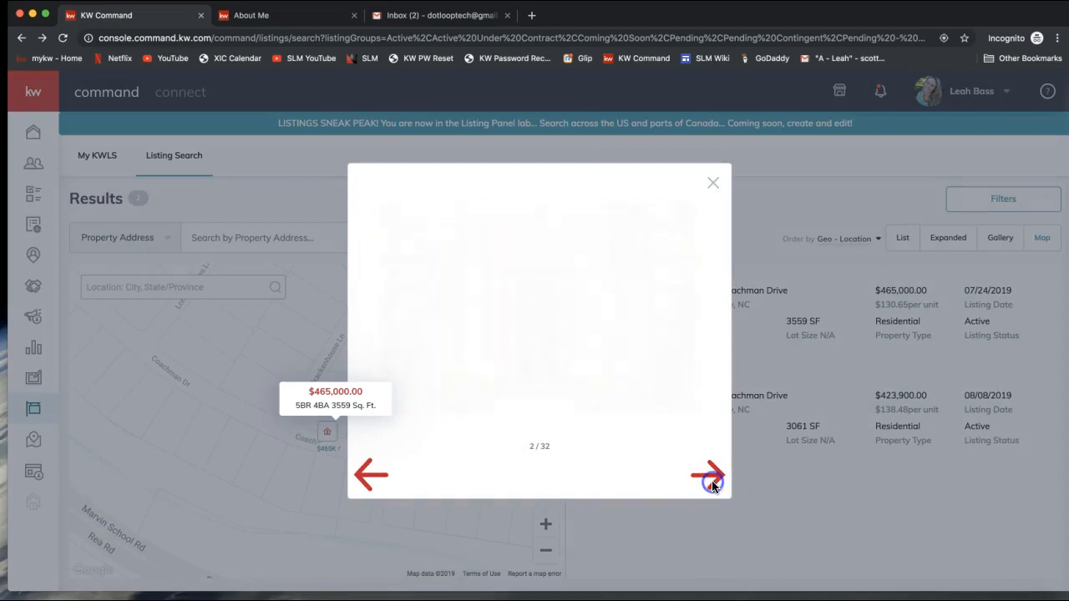
click(710, 480)
click(710, 480)
click(713, 183)
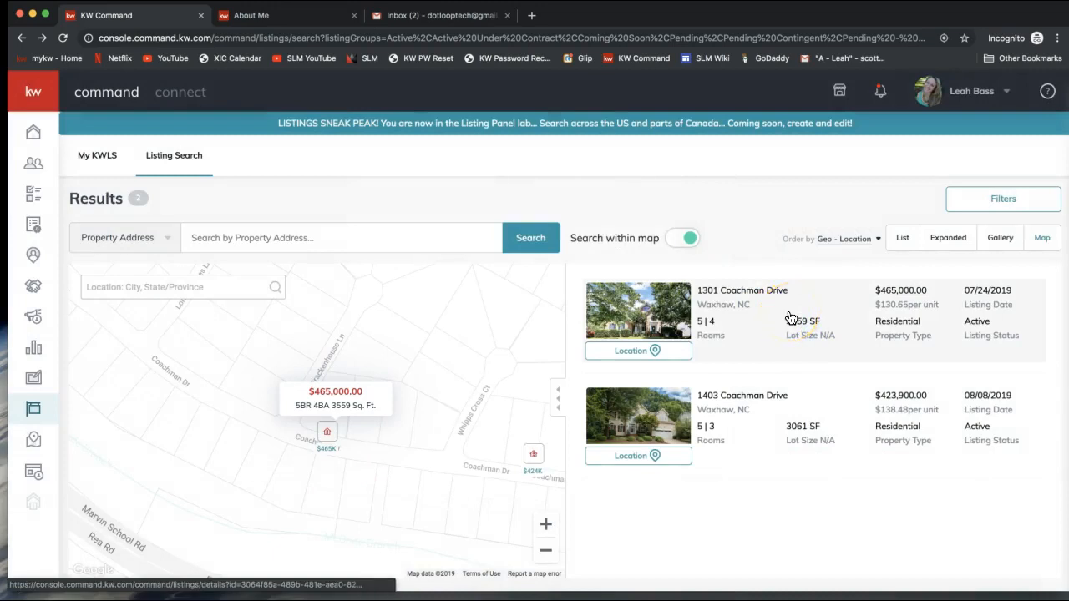
Step: Zoom the map out to show 31 nearby listings
click(544, 557)
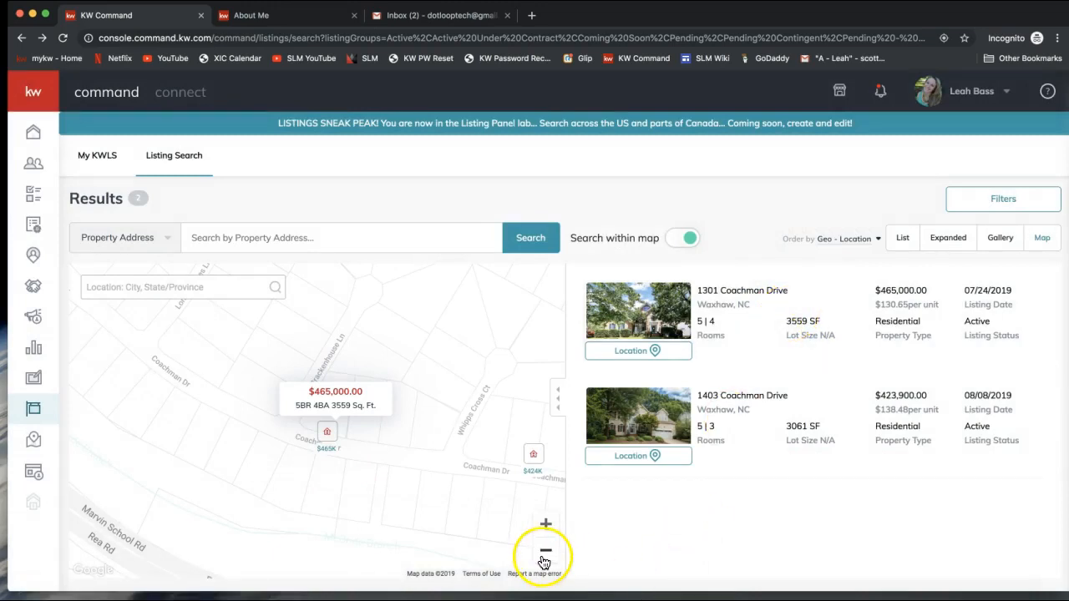
click(544, 558)
click(544, 558)
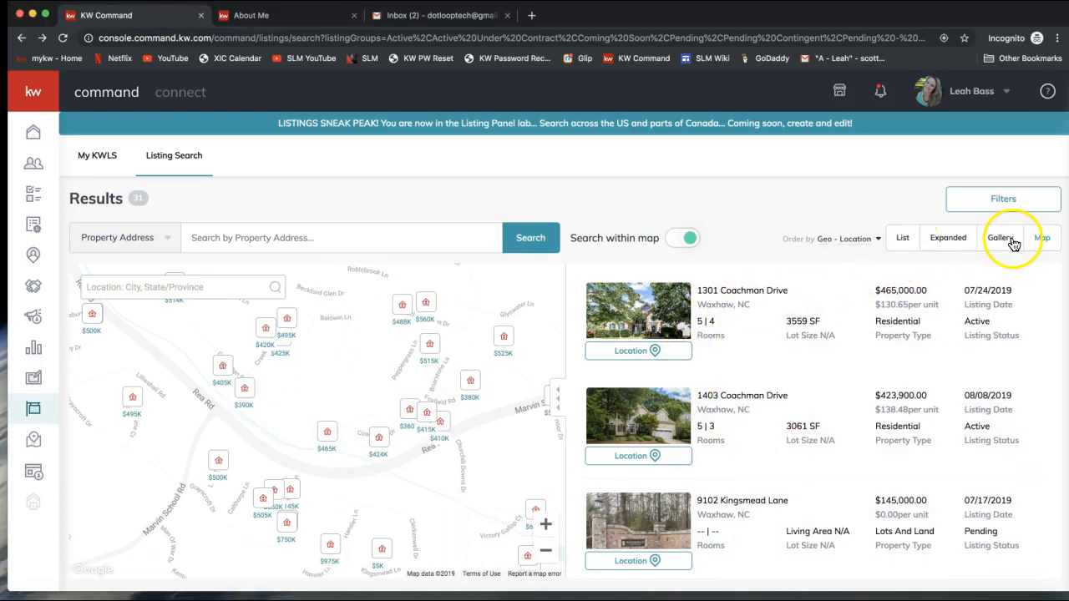
Step: Switch results through List, Expanded, Gallery and Map layouts, then show the Geo - Location sort options
click(902, 241)
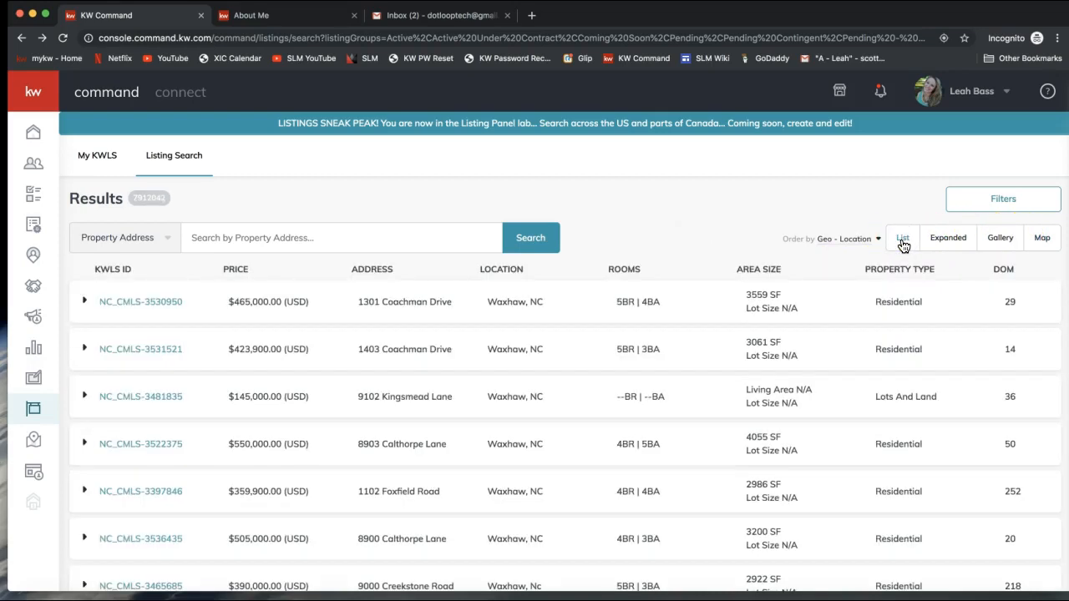
click(952, 244)
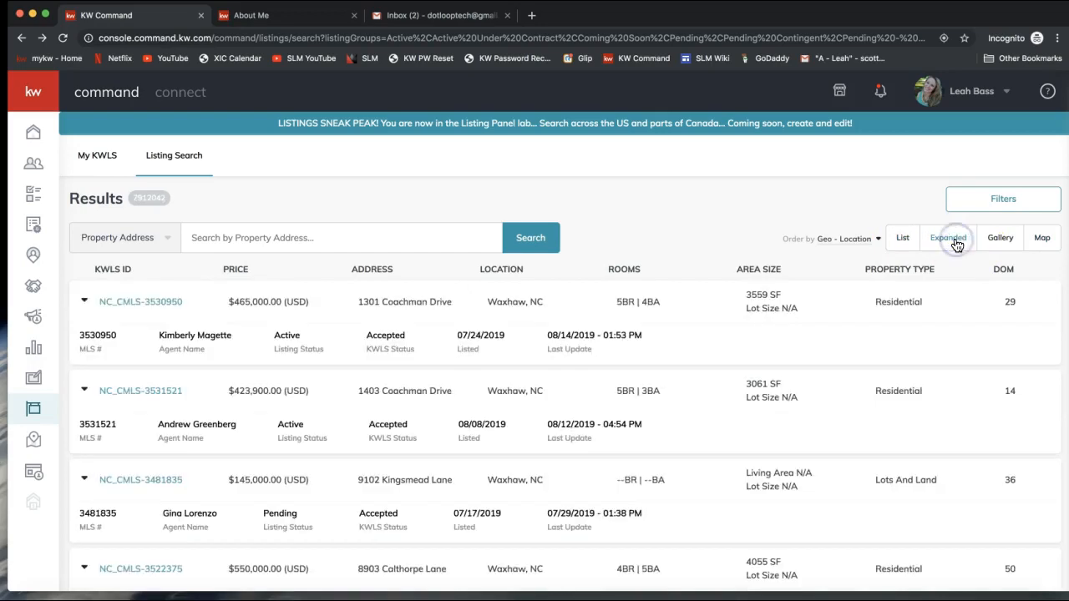
click(1003, 241)
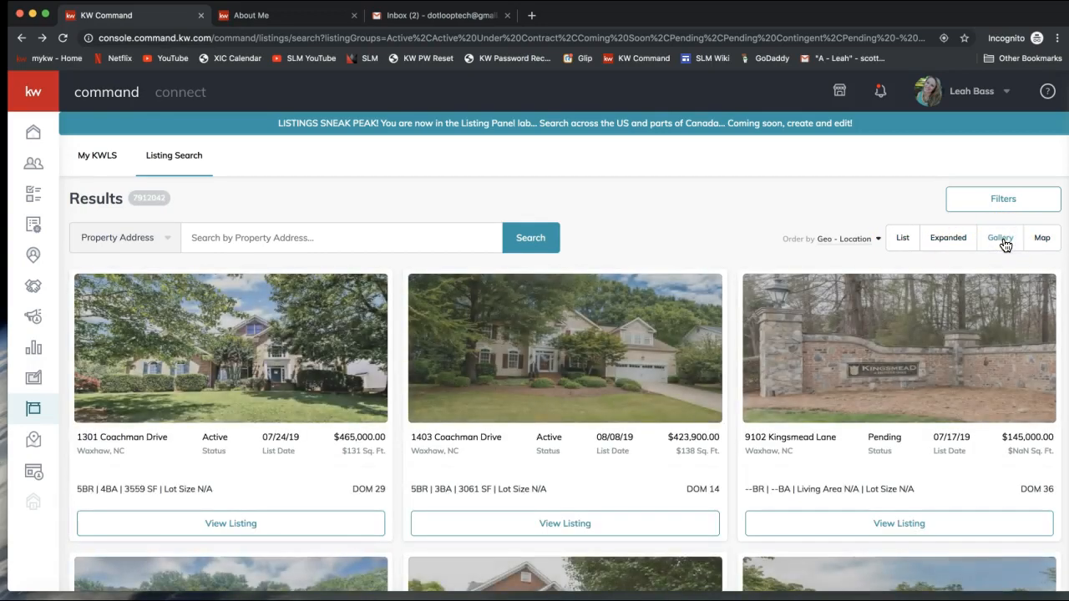
click(1041, 245)
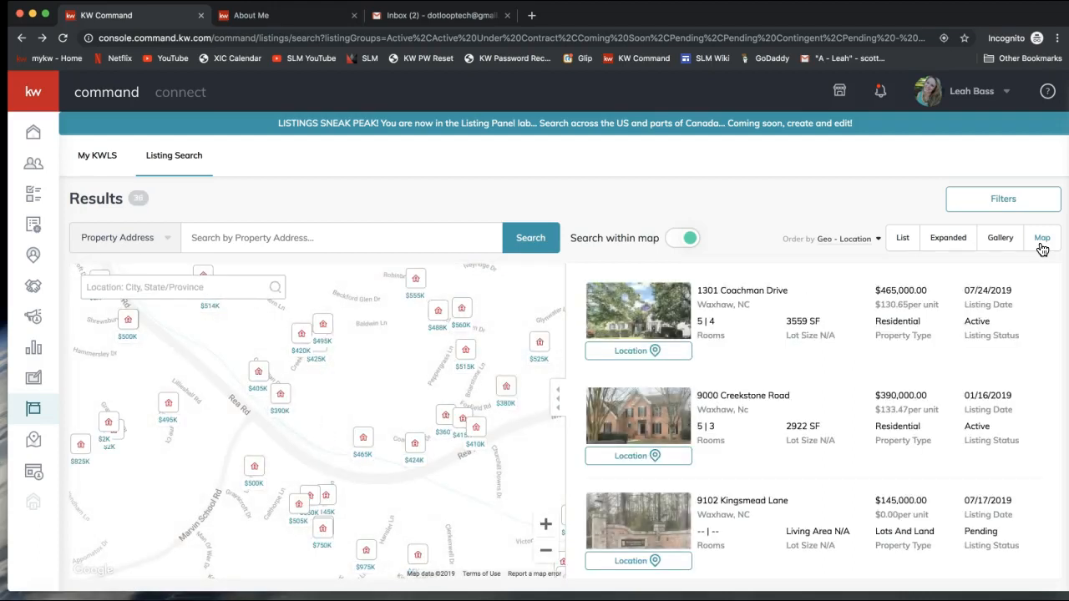
click(811, 242)
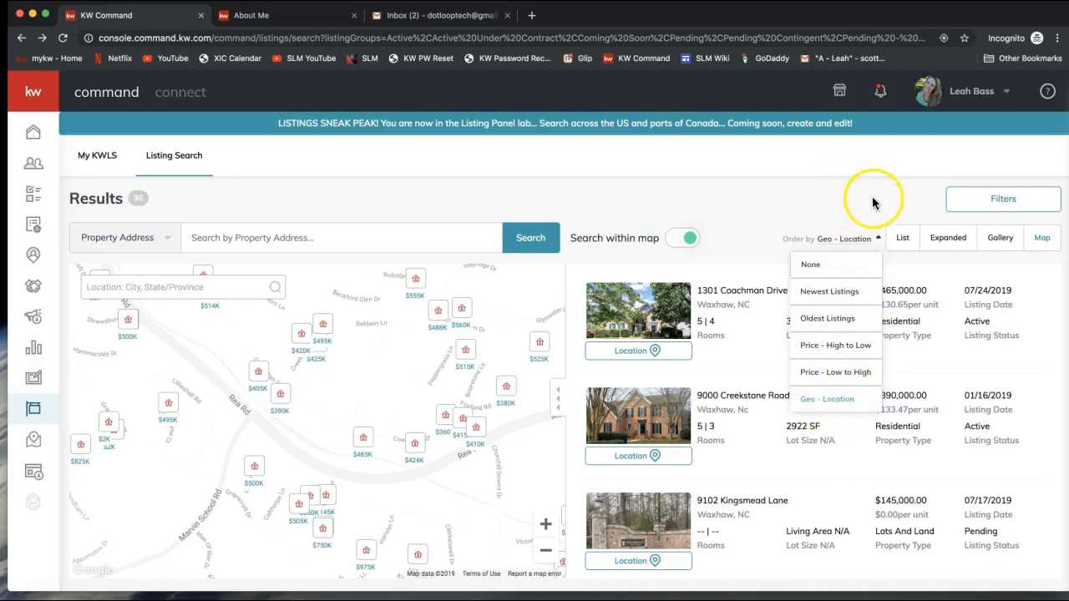
Step: In Filters, remove every Listing Status except Active
click(989, 211)
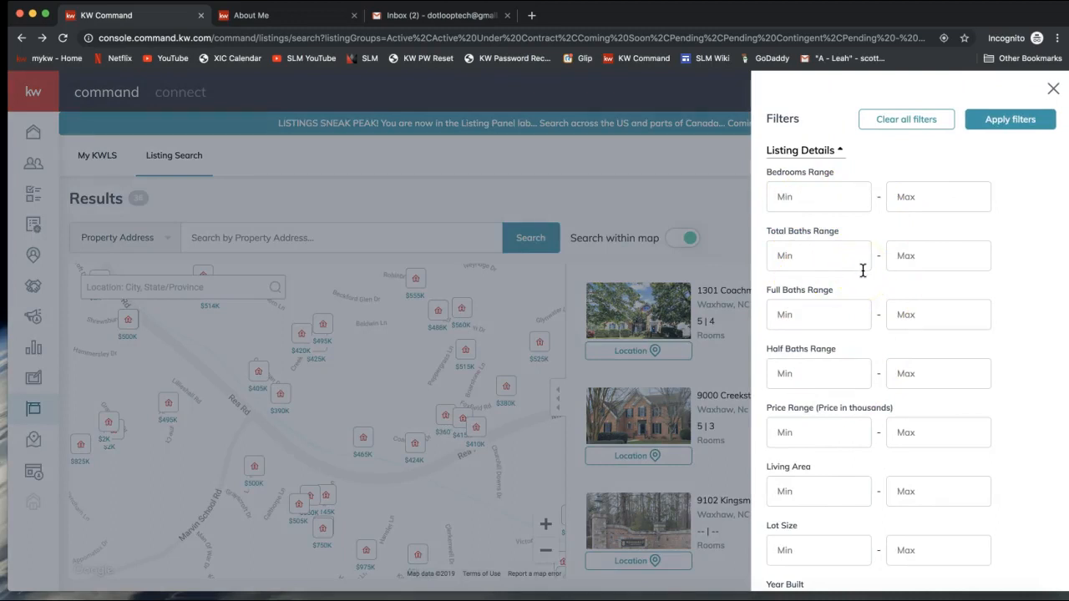
scroll(864, 270, down, 1)
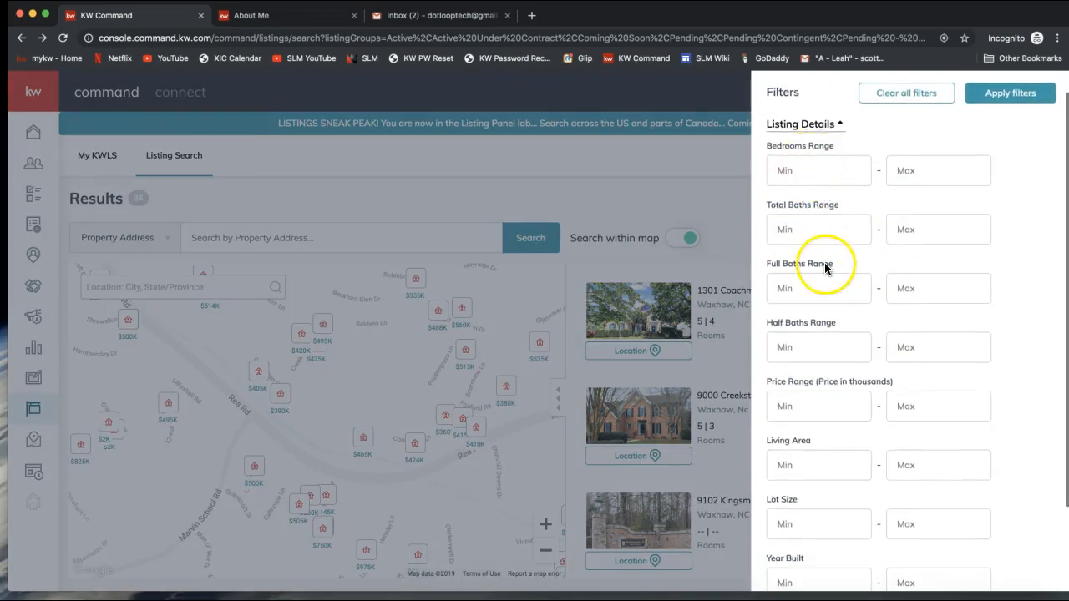
scroll(831, 333, down, 3)
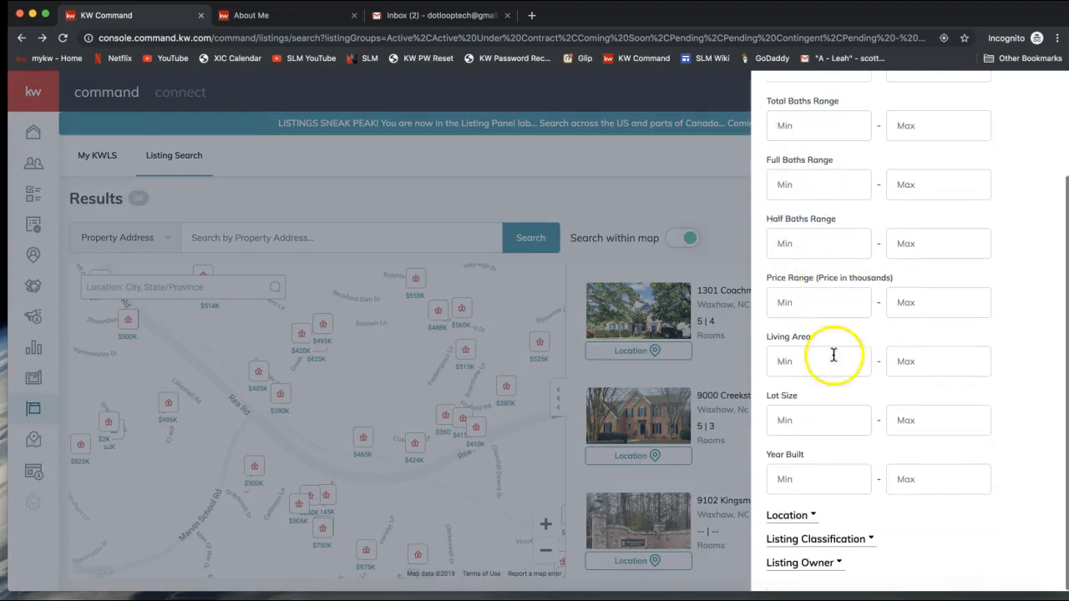
click(812, 516)
scroll(809, 509, down, 3)
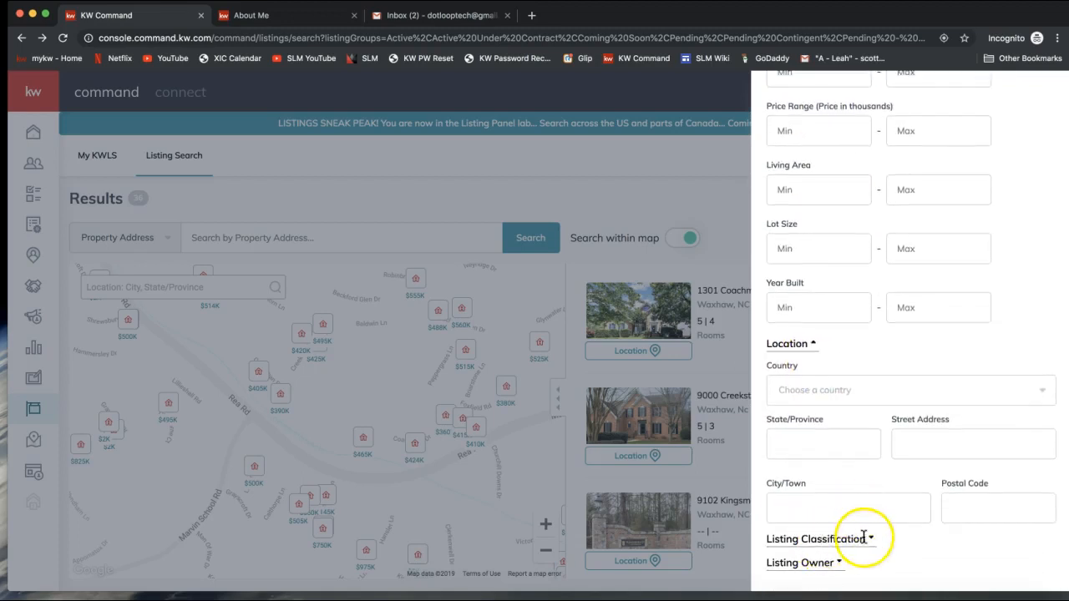
click(872, 541)
scroll(881, 391, down, 3)
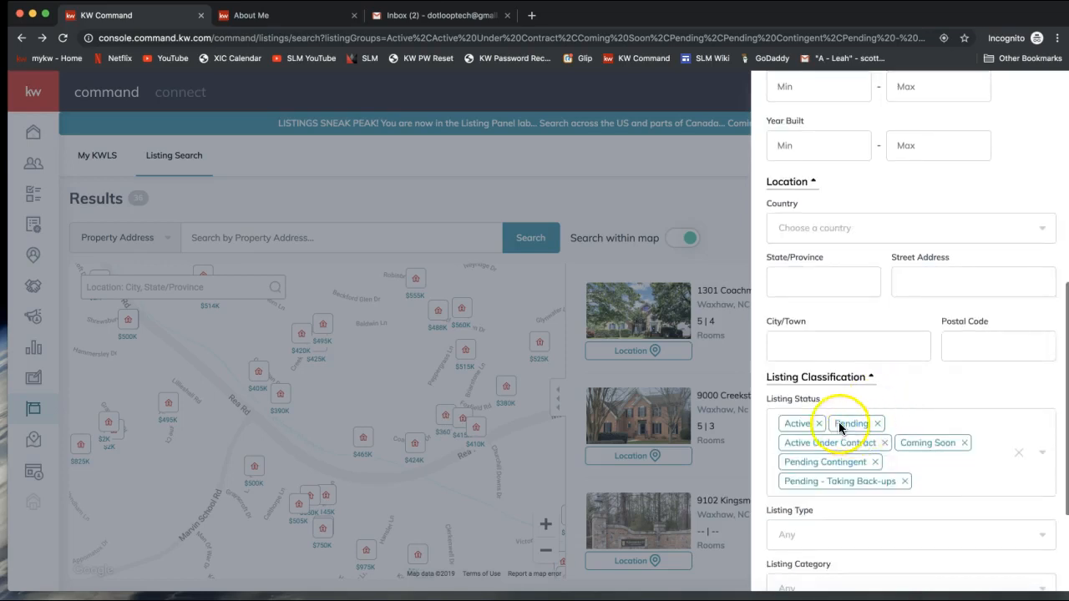
click(877, 424)
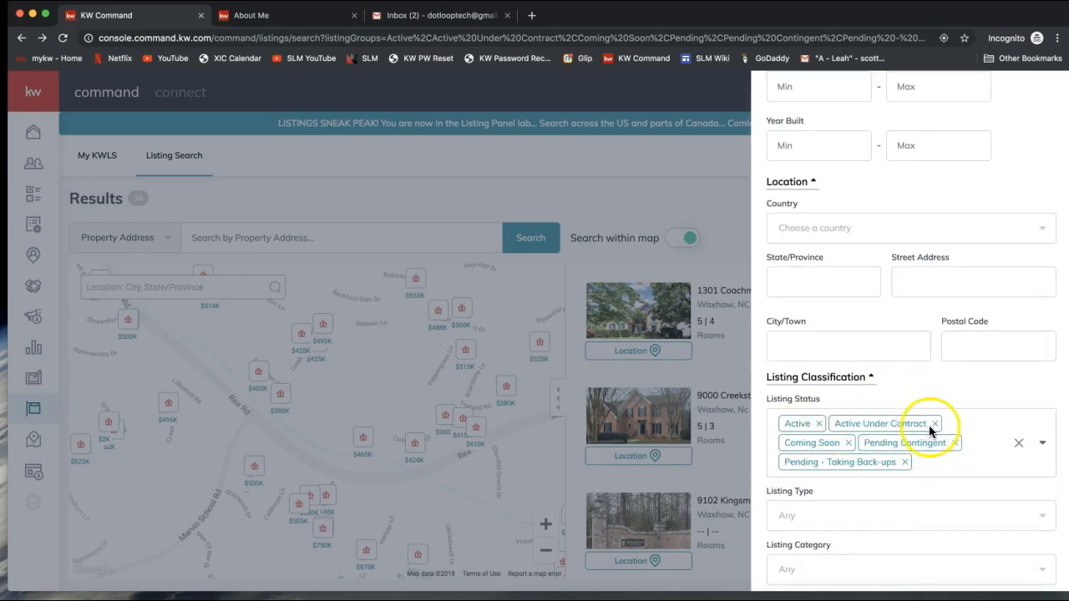
click(934, 423)
click(873, 448)
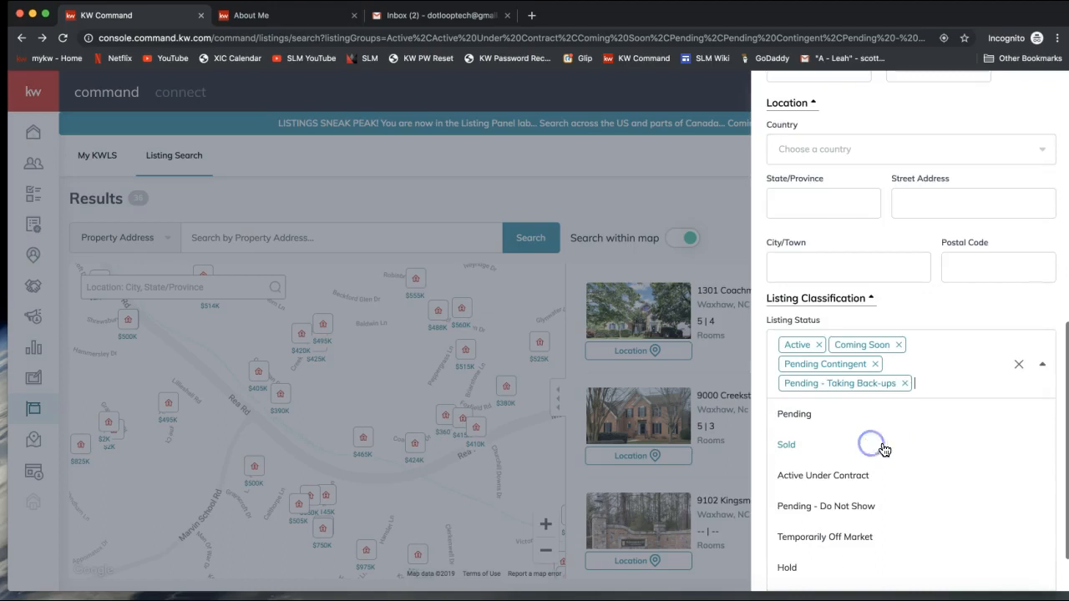
click(902, 384)
click(876, 366)
click(899, 346)
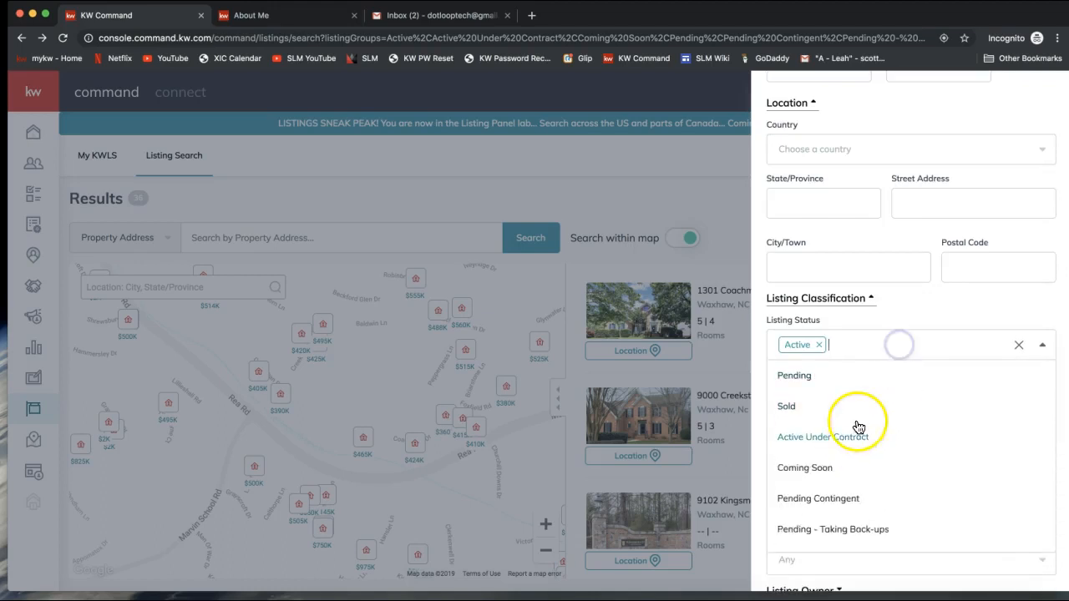
click(860, 322)
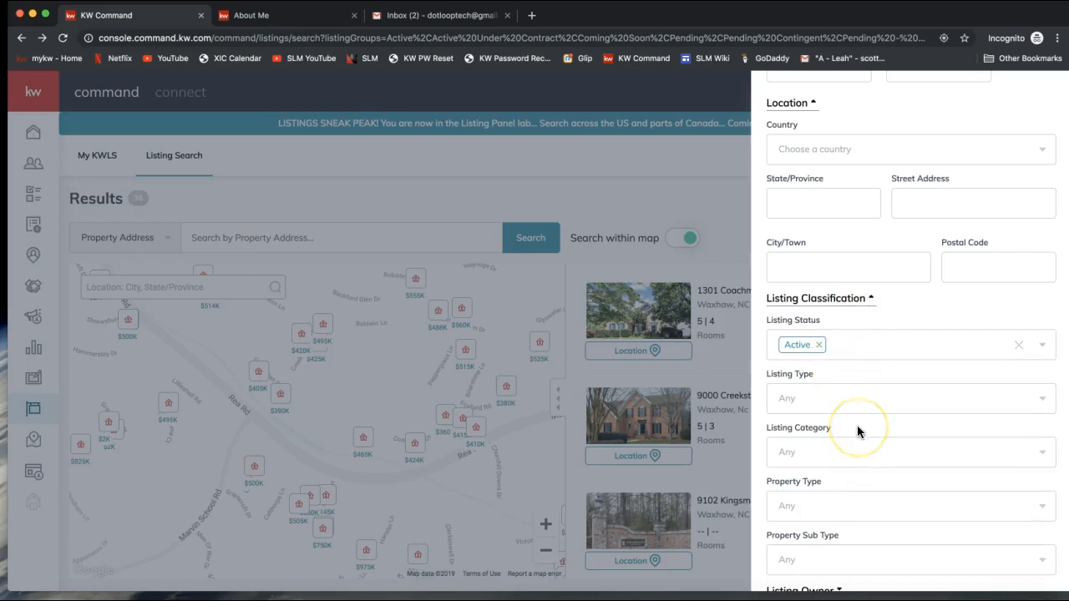
Step: Set the Bedrooms range to 3–5
scroll(857, 432, up, 5)
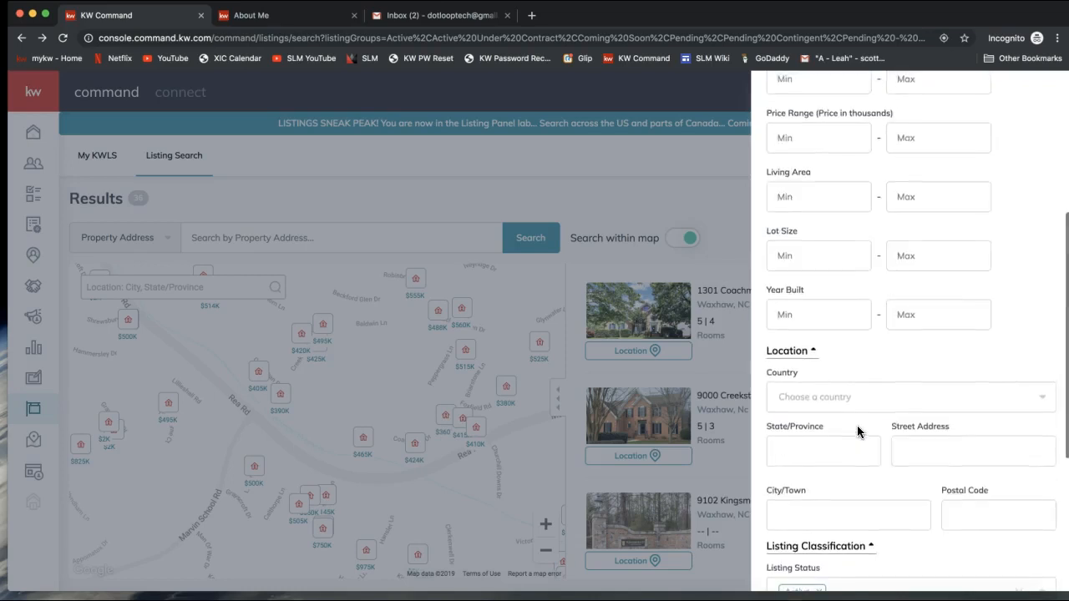
click(835, 255)
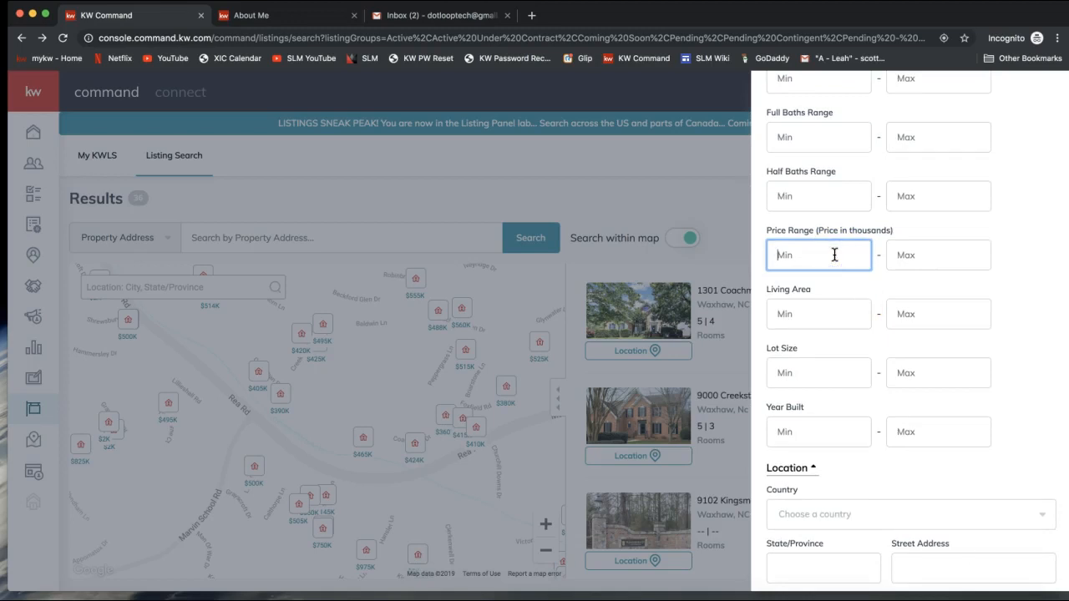
scroll(834, 254, up, 3)
click(817, 194)
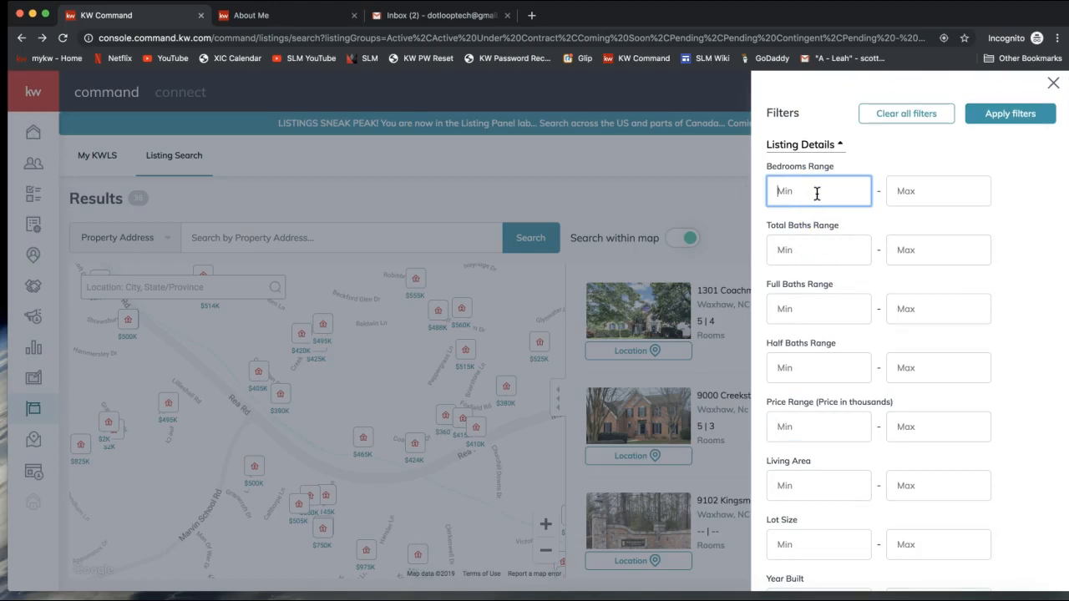
text(3)
click(987, 194)
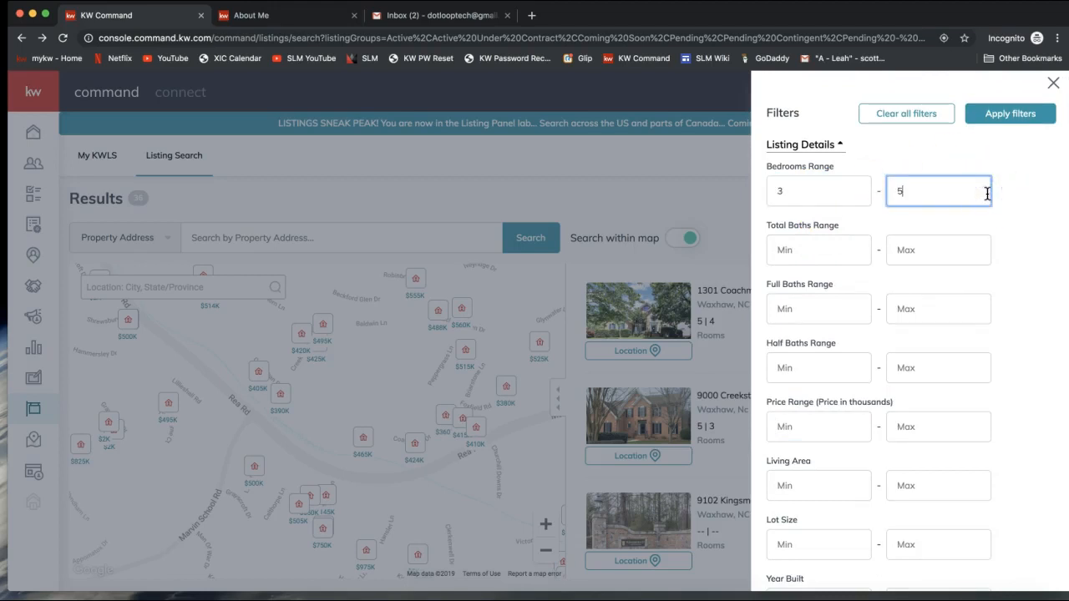
Step: Enter NC as the State/Province, apply the filters and close the panel
scroll(926, 351, down, 6)
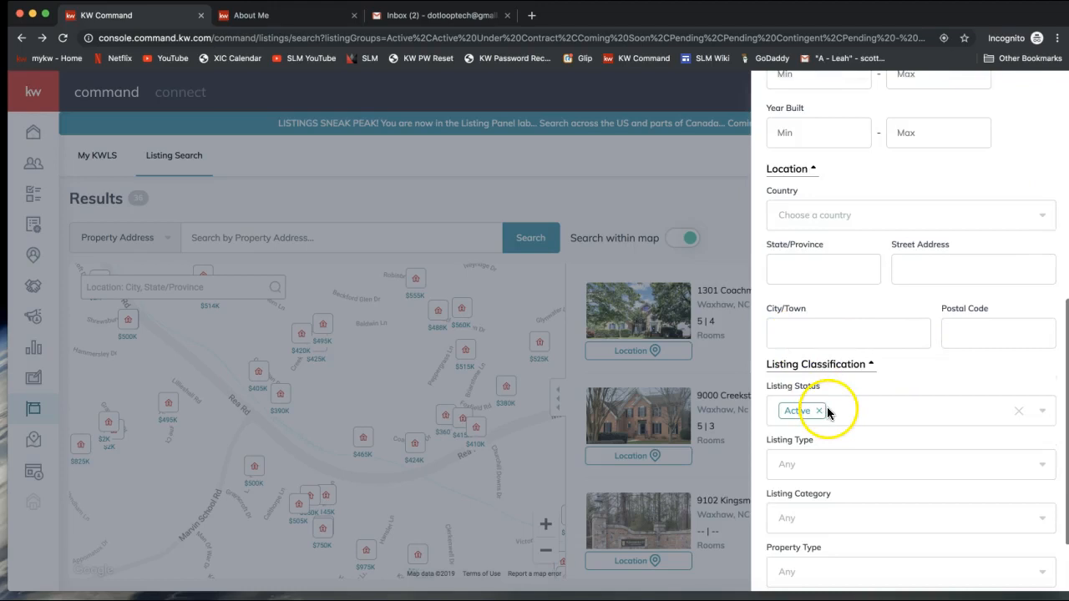
click(807, 269)
text(NC)
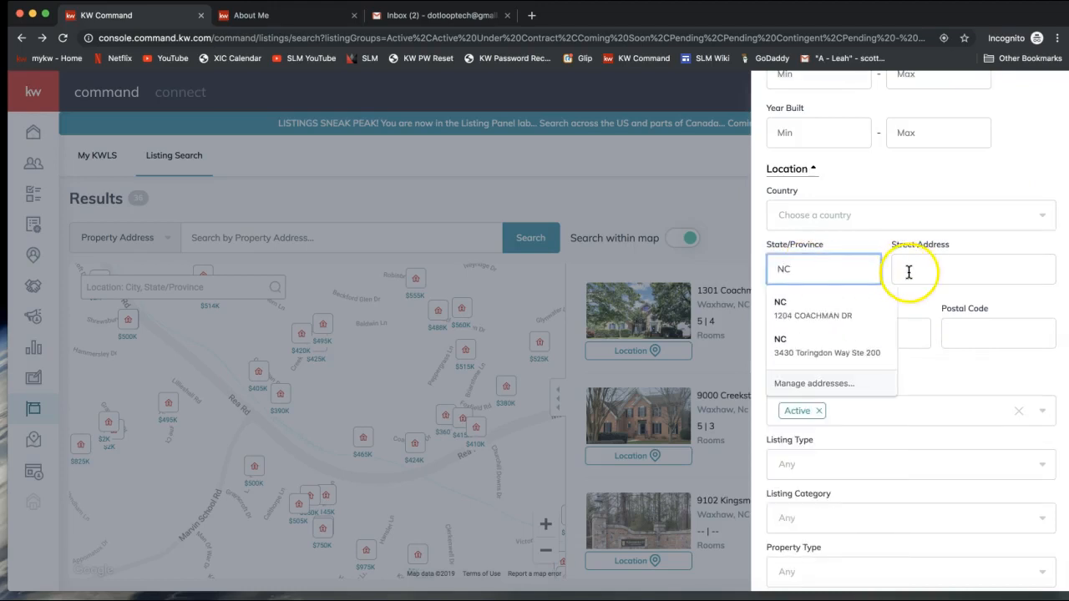
click(881, 175)
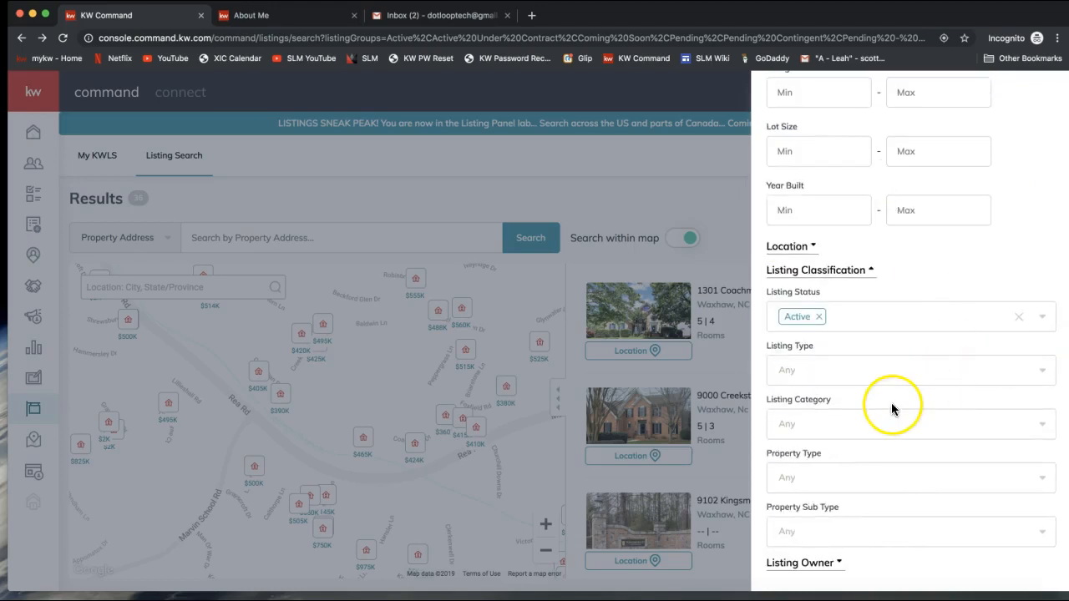
click(816, 562)
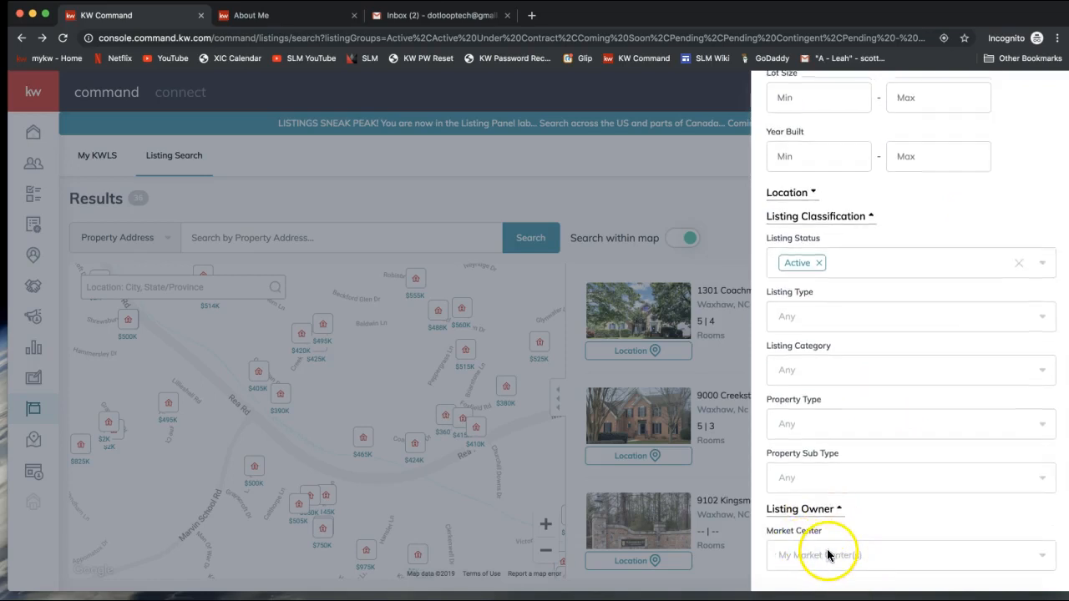
scroll(909, 465, up, 10)
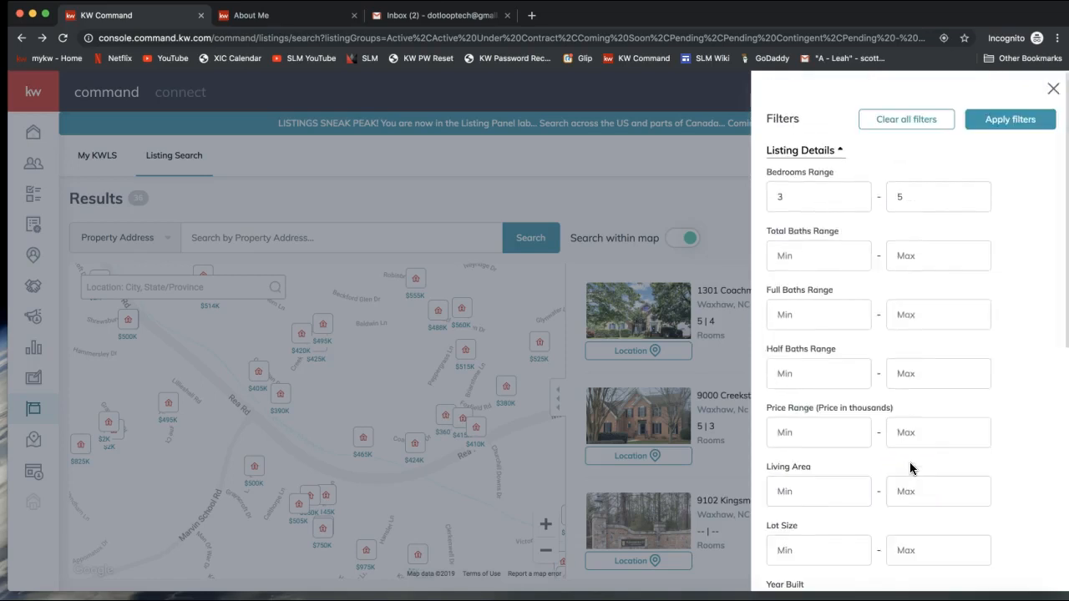
click(1031, 122)
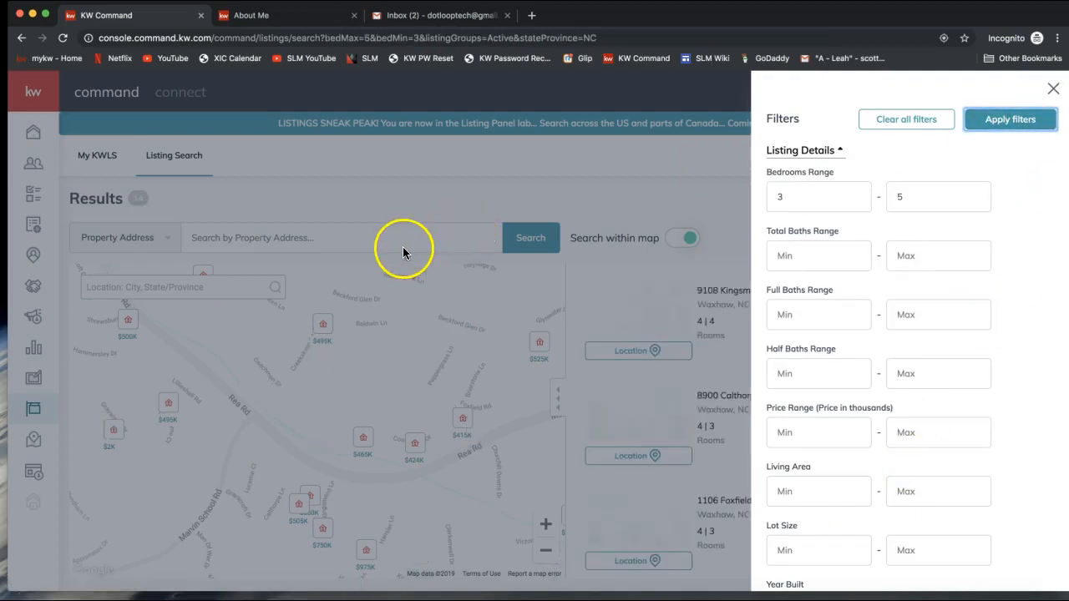
click(1055, 90)
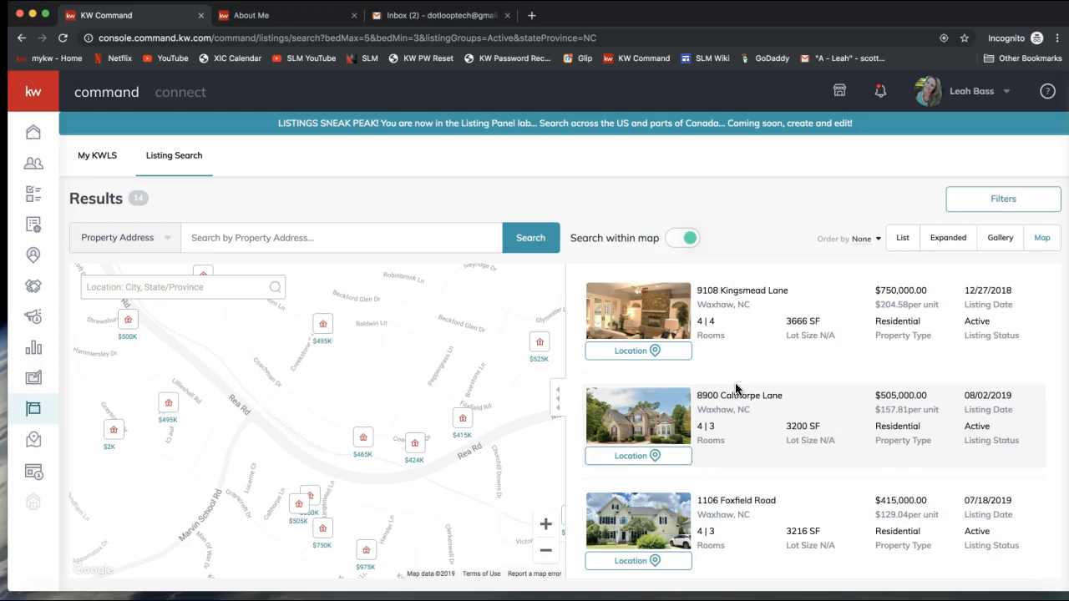
Step: Load ideas.kw.com in a new Chrome tab
click(532, 17)
text(ideas.kw.co)
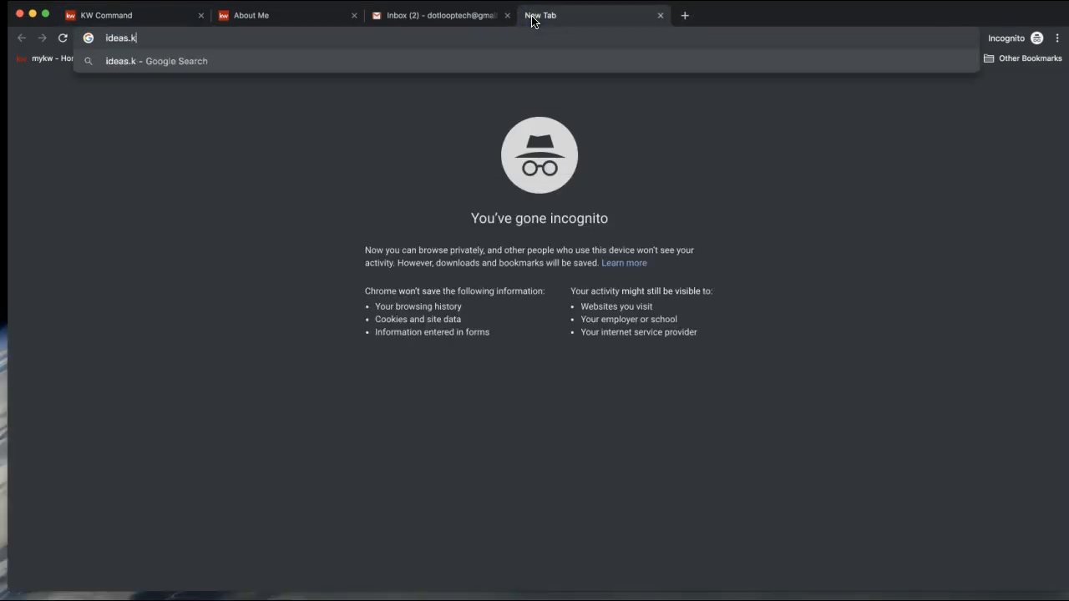
text(m)
key(Return)
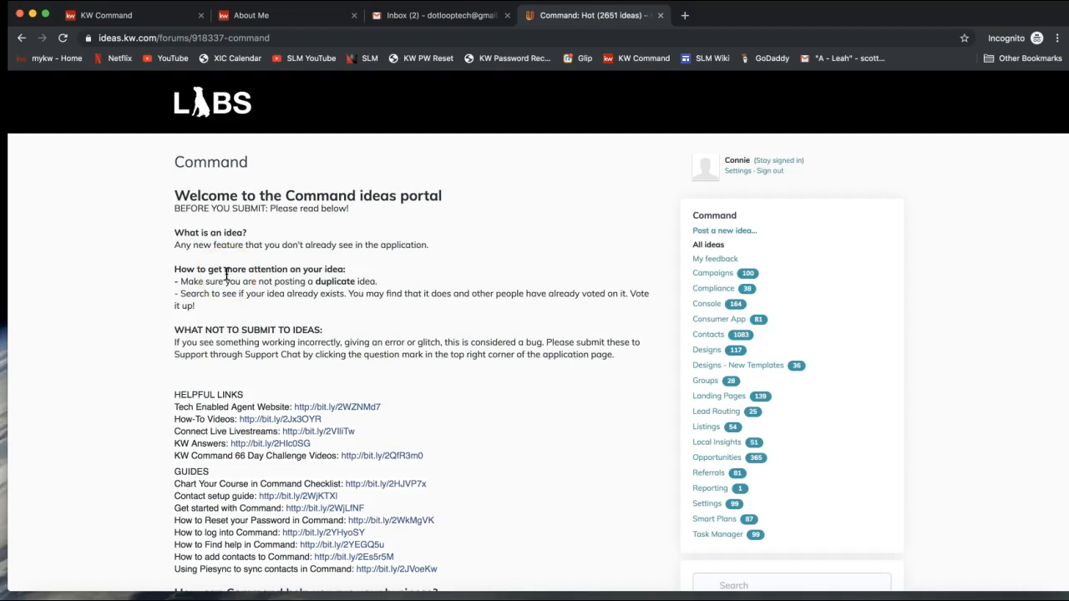
drag(172, 233, 246, 236)
scroll(364, 246, down, 2)
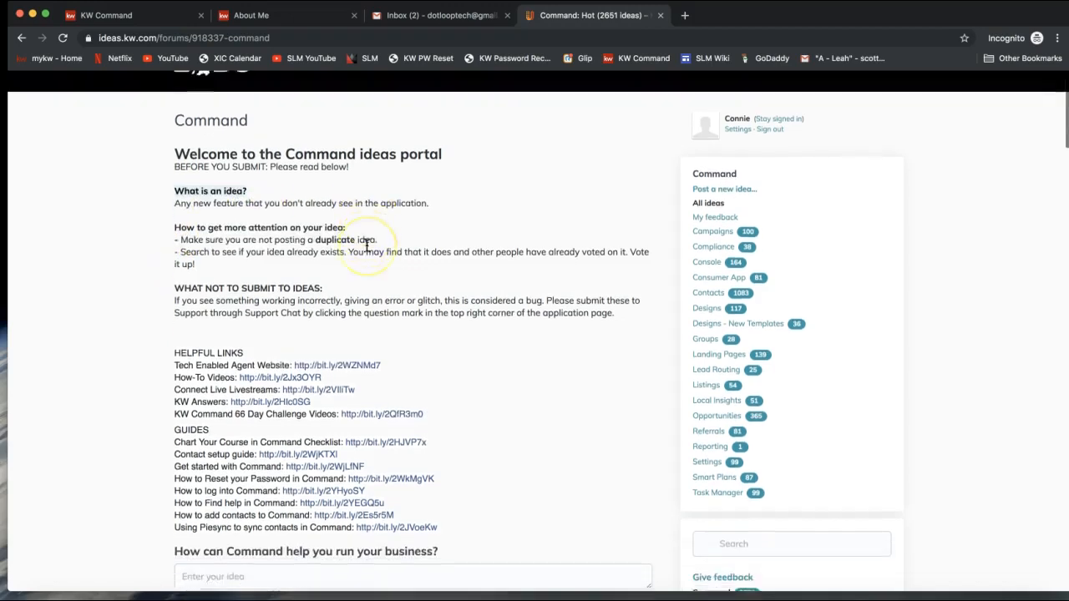
scroll(365, 244, down, 2)
drag(183, 184, 377, 184)
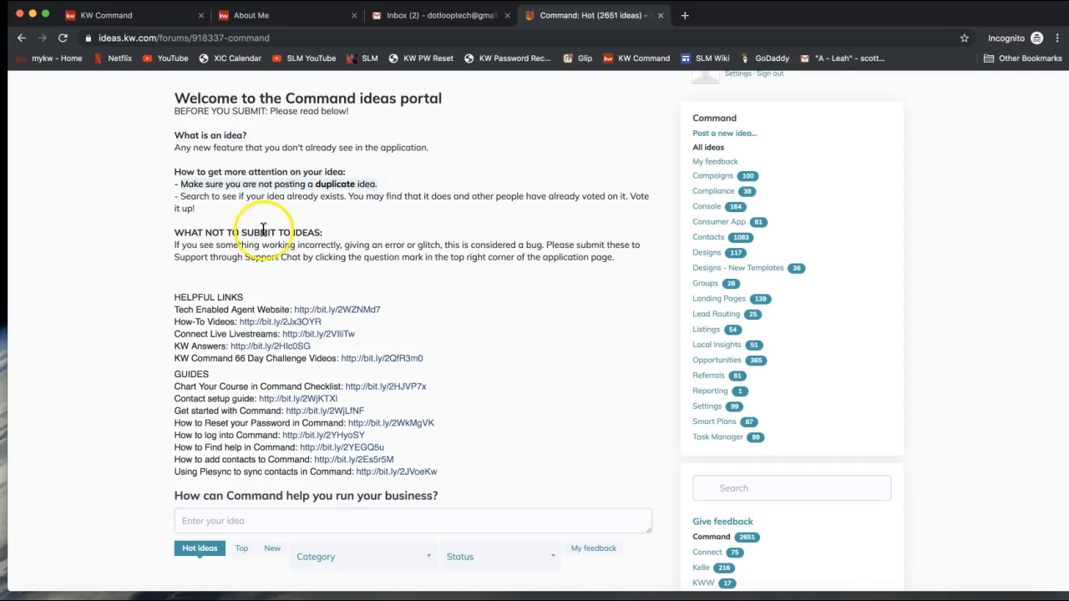
scroll(284, 224, down, 1)
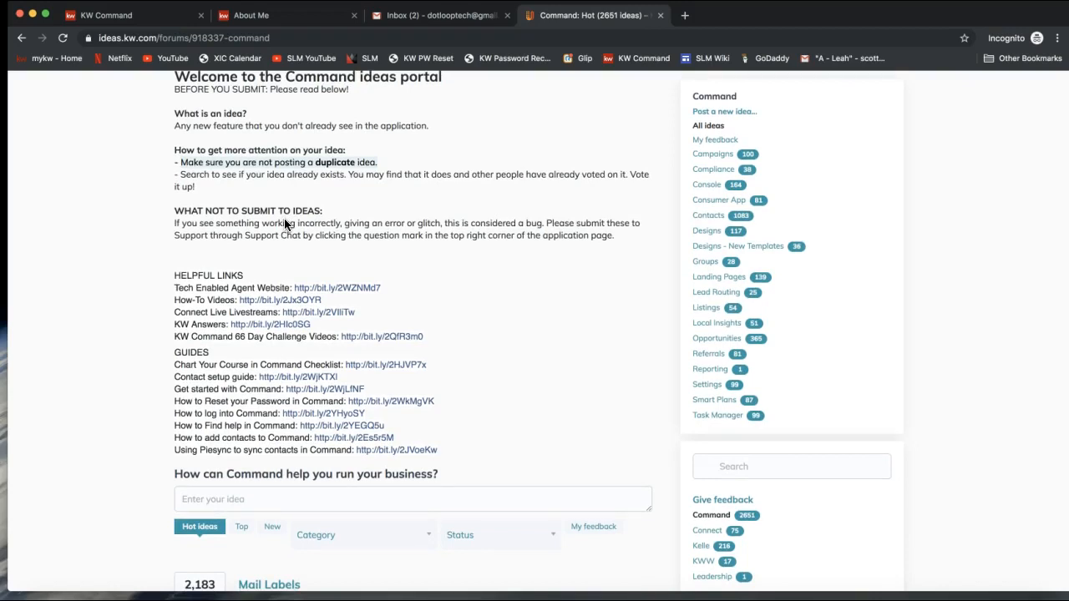
scroll(284, 223, down, 7)
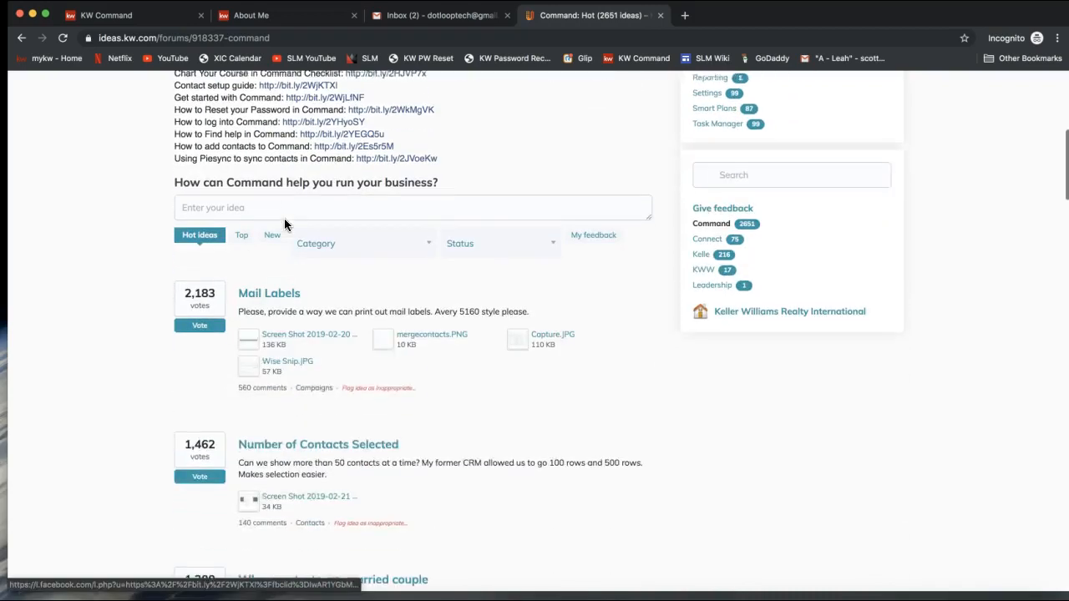
scroll(294, 364, down, 1)
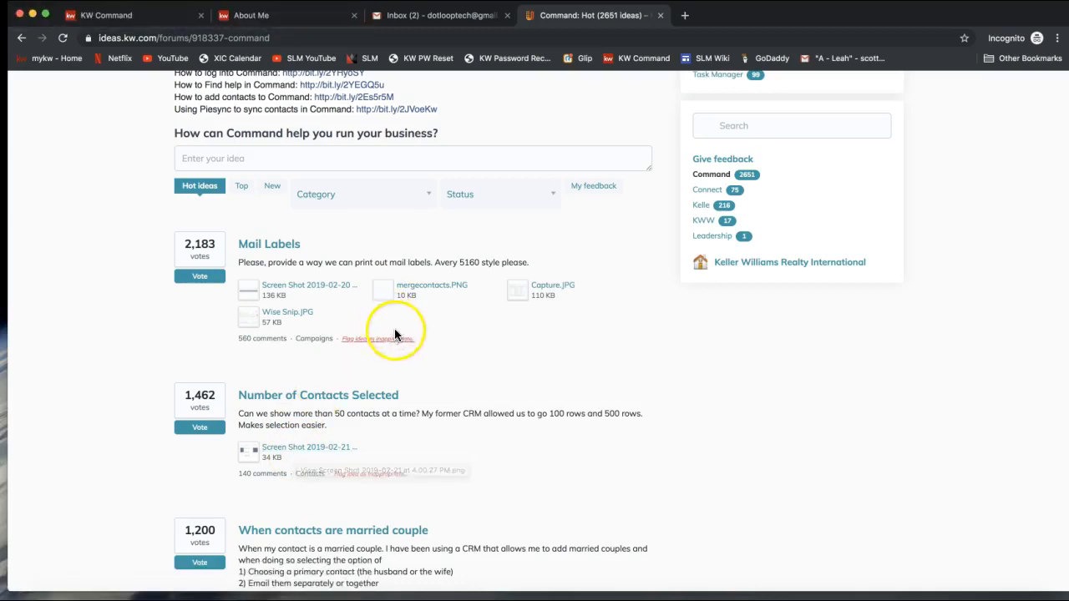
scroll(352, 405, down, 1)
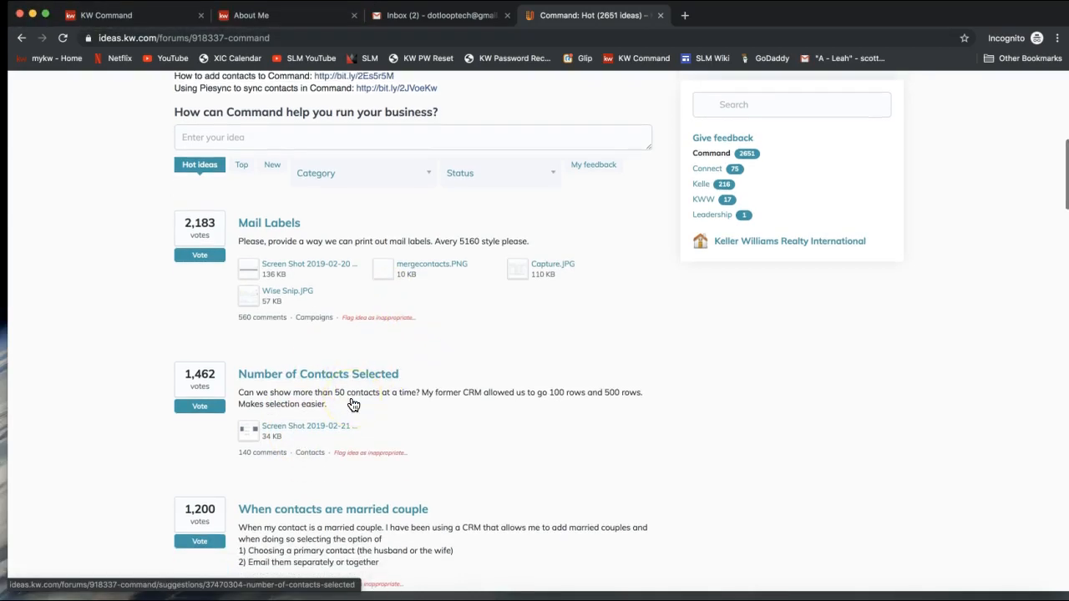
scroll(351, 405, up, 3)
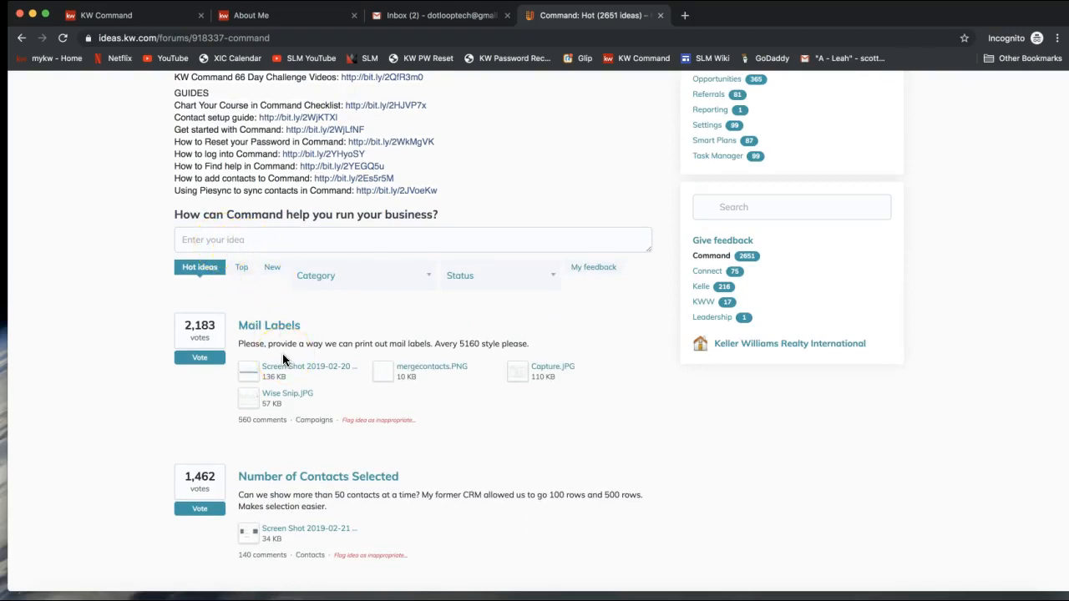
scroll(283, 357, up, 5)
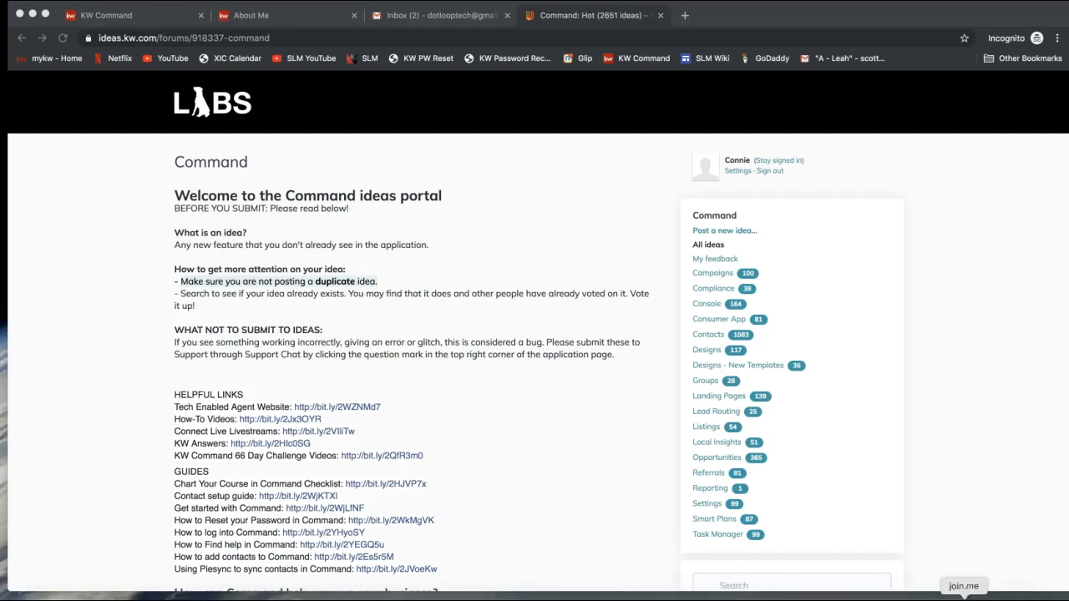
Step: Paste the YouTube playlist link into the join.me chat and send it to everyone
click(963, 600)
click(498, 38)
click(541, 365)
text(https://www.youtube.com/playlist?list=PLshPVJGEI318U6V6EpSpmWV0fiKZo9Pln)
key(Return)
Step: Send 'command Playlist' in chat, then close chat and hide the meeting toolbar
text(command Pla)
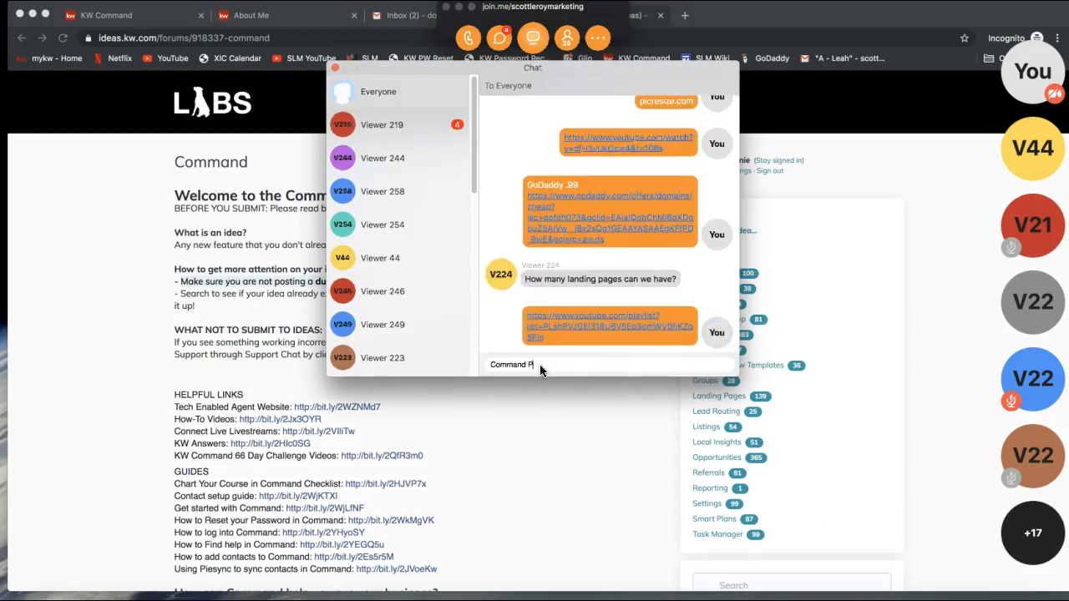
text(ylist)
key(Return)
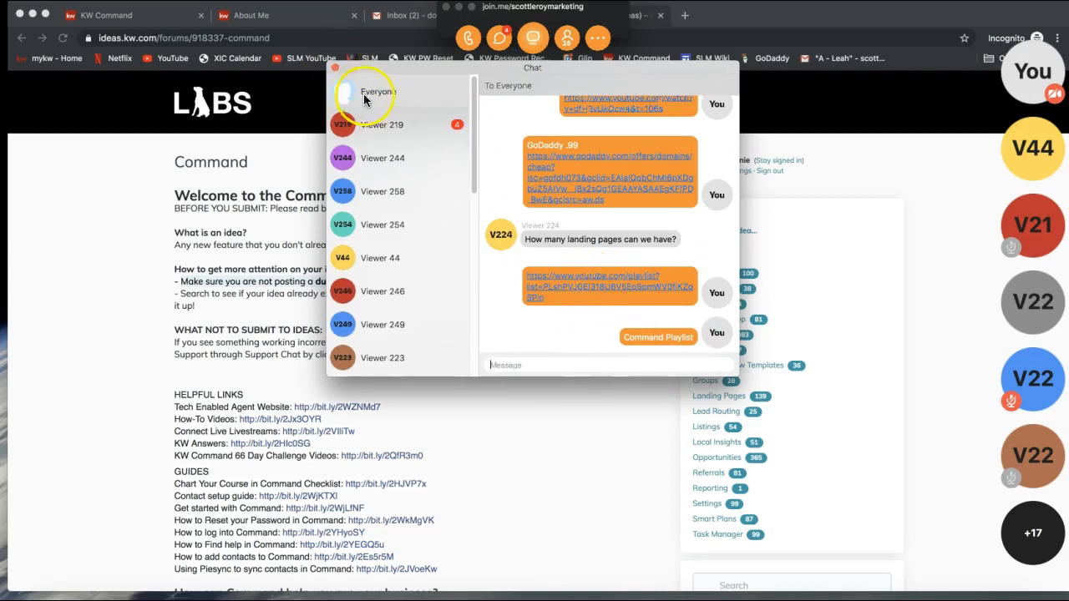
click(335, 67)
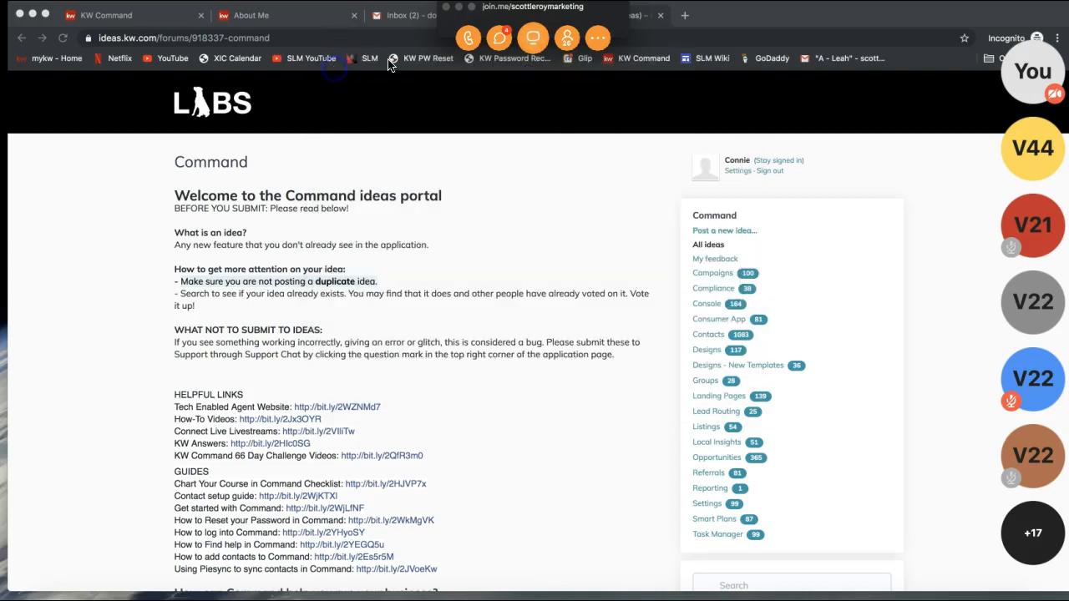
click(458, 8)
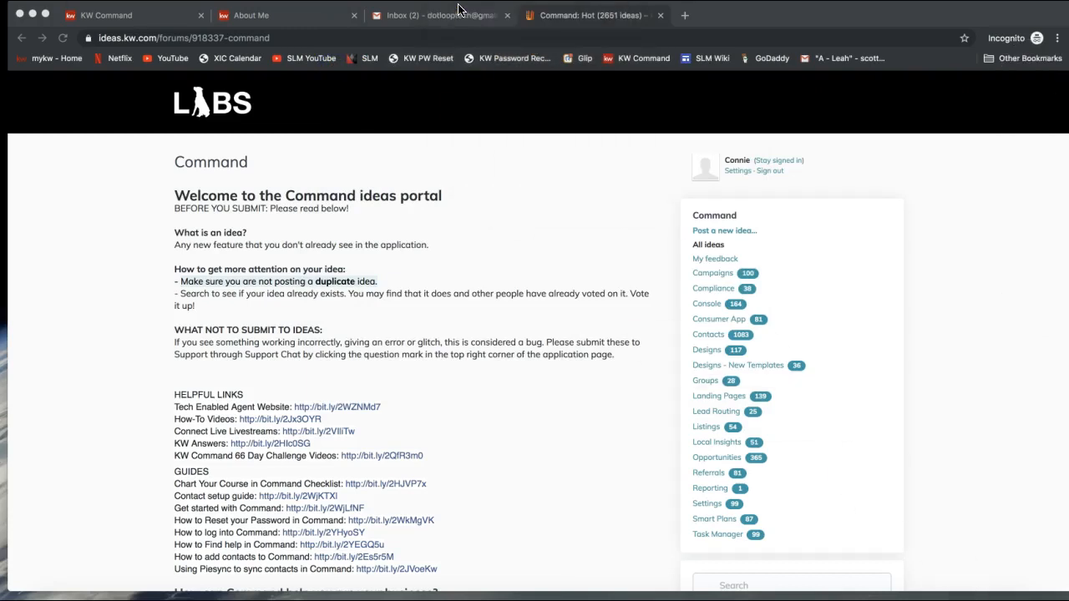